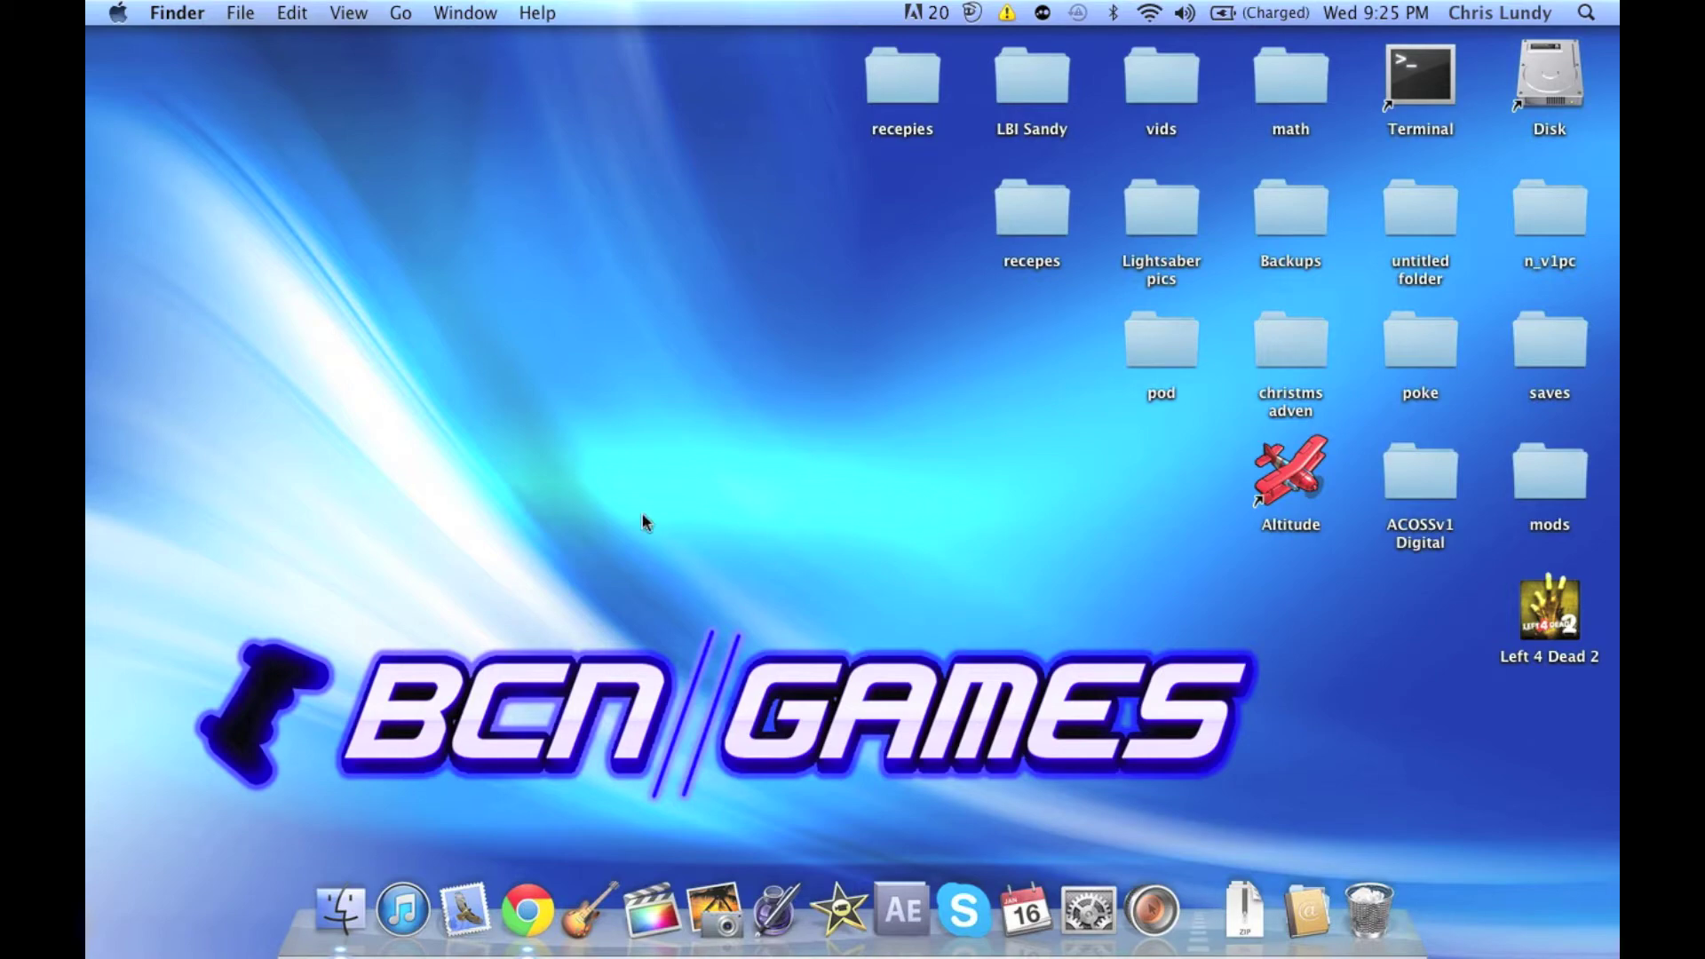
Step: Scroll the Mo' Creatures thread to Download the Mod, listing the v4.5.0 zip, Forge, GUI Api and CustomMobSpawner
left_click(513, 890)
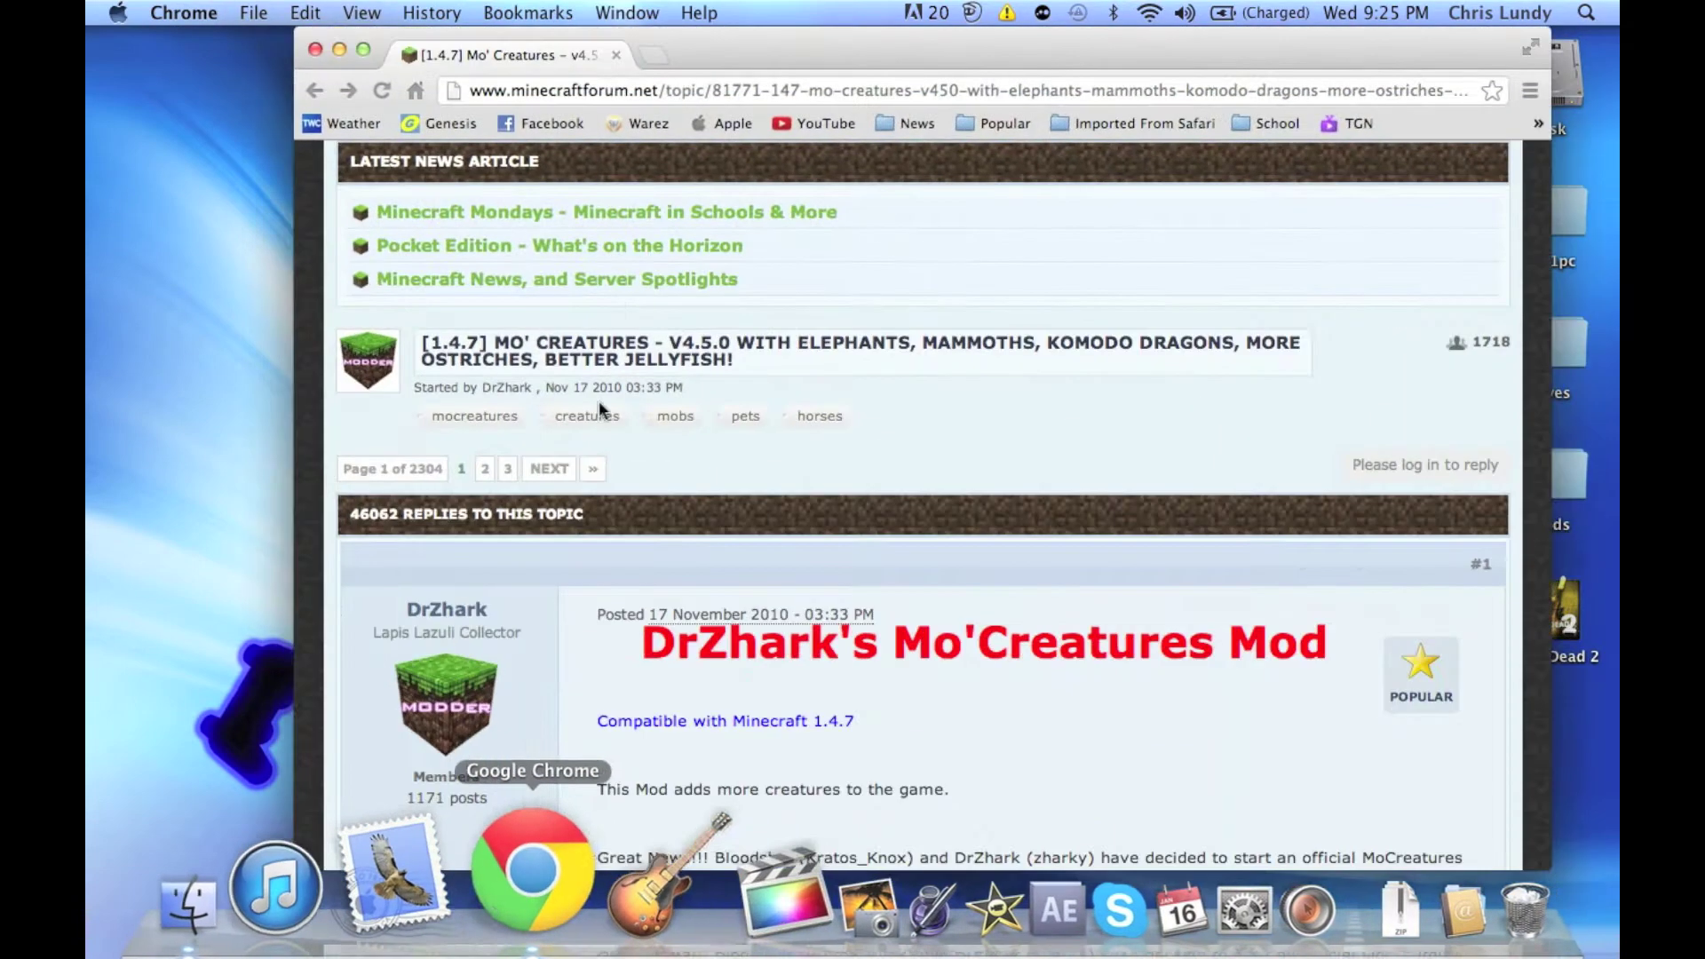
scroll(632, 427, "up", 5)
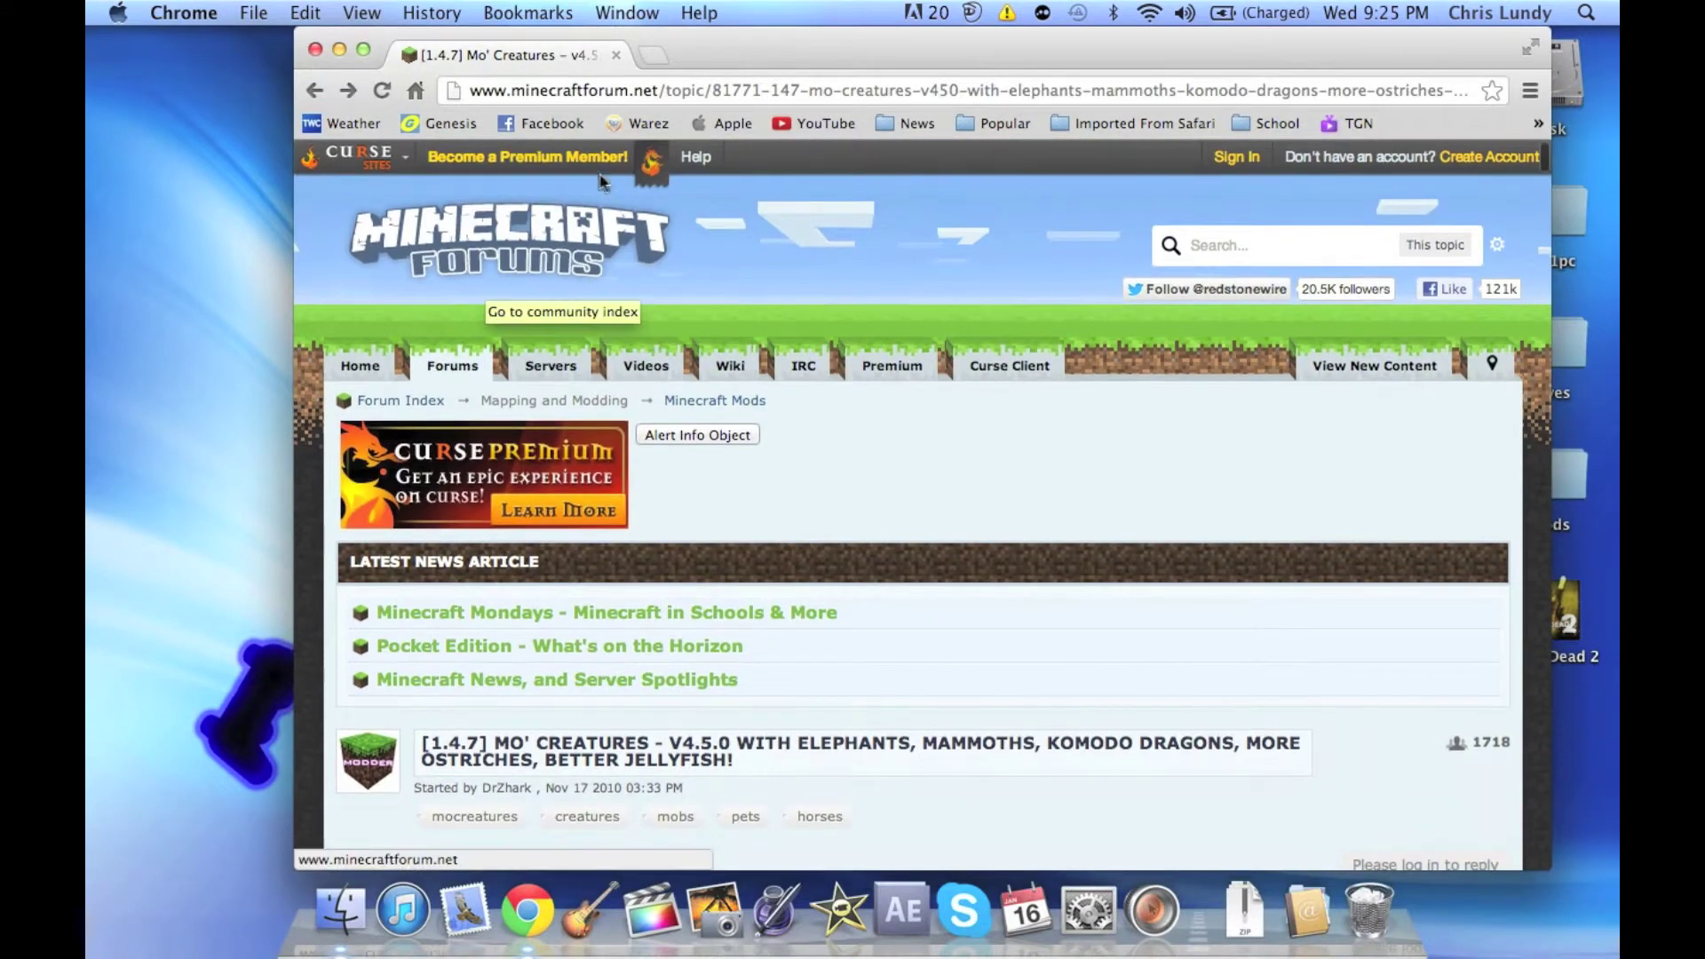
scroll(762, 318, "down", 5)
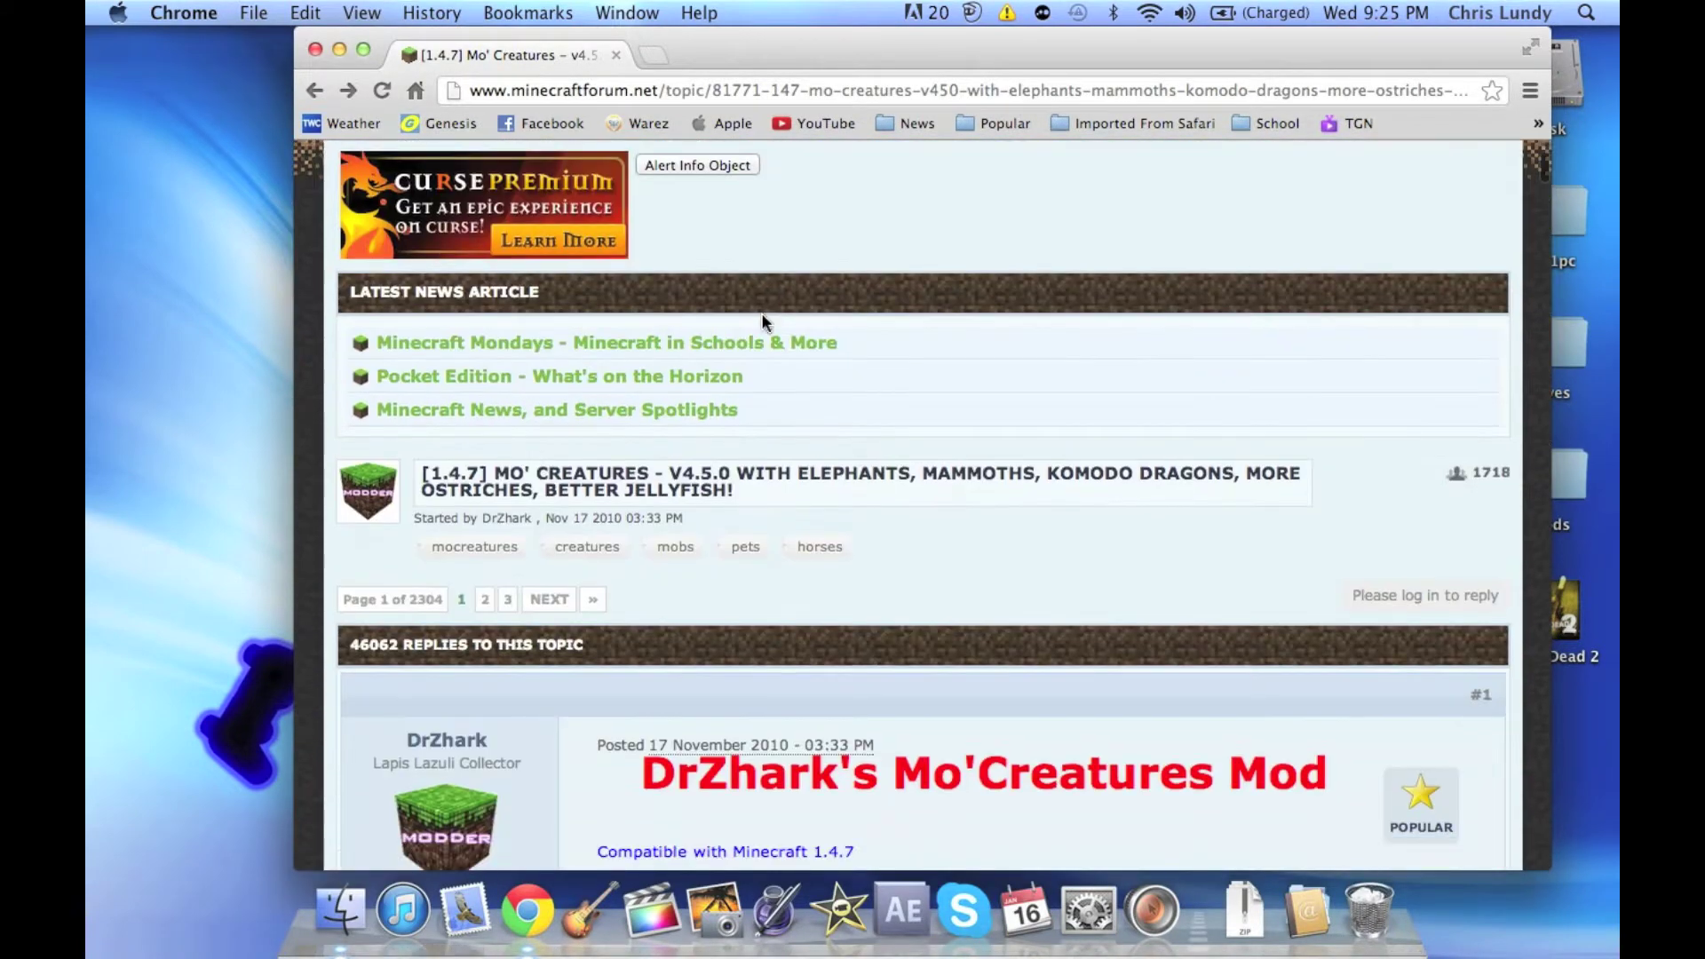
scroll(761, 316, "down", 1)
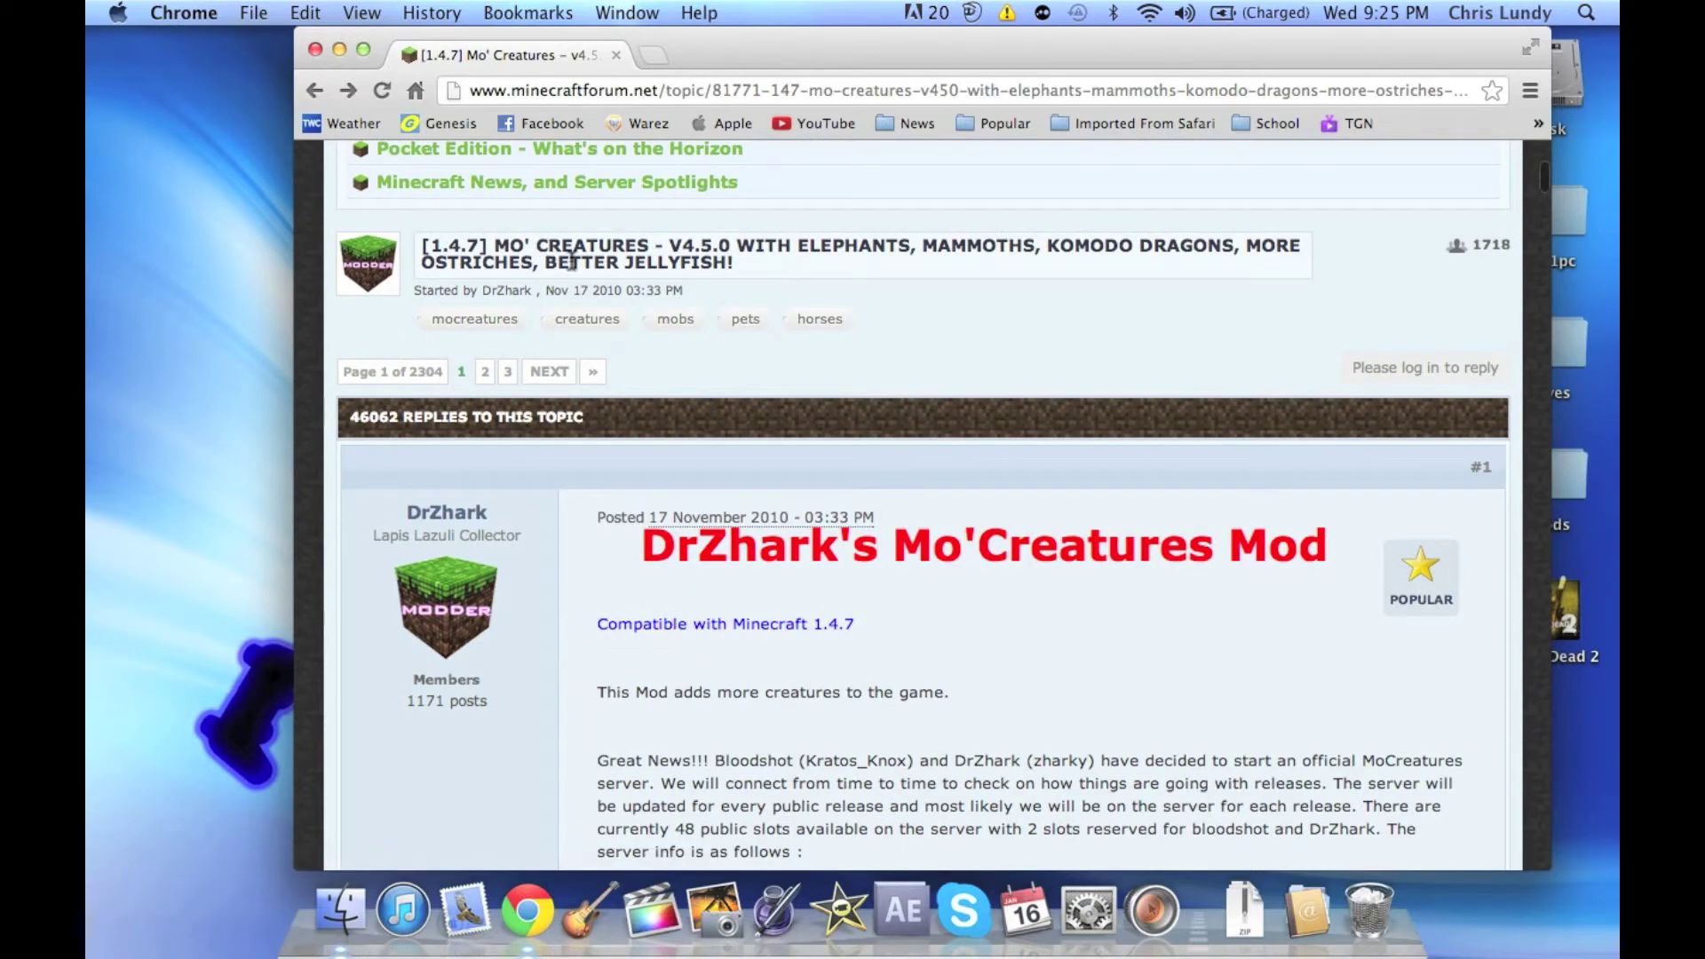
scroll(572, 260, "down", 20)
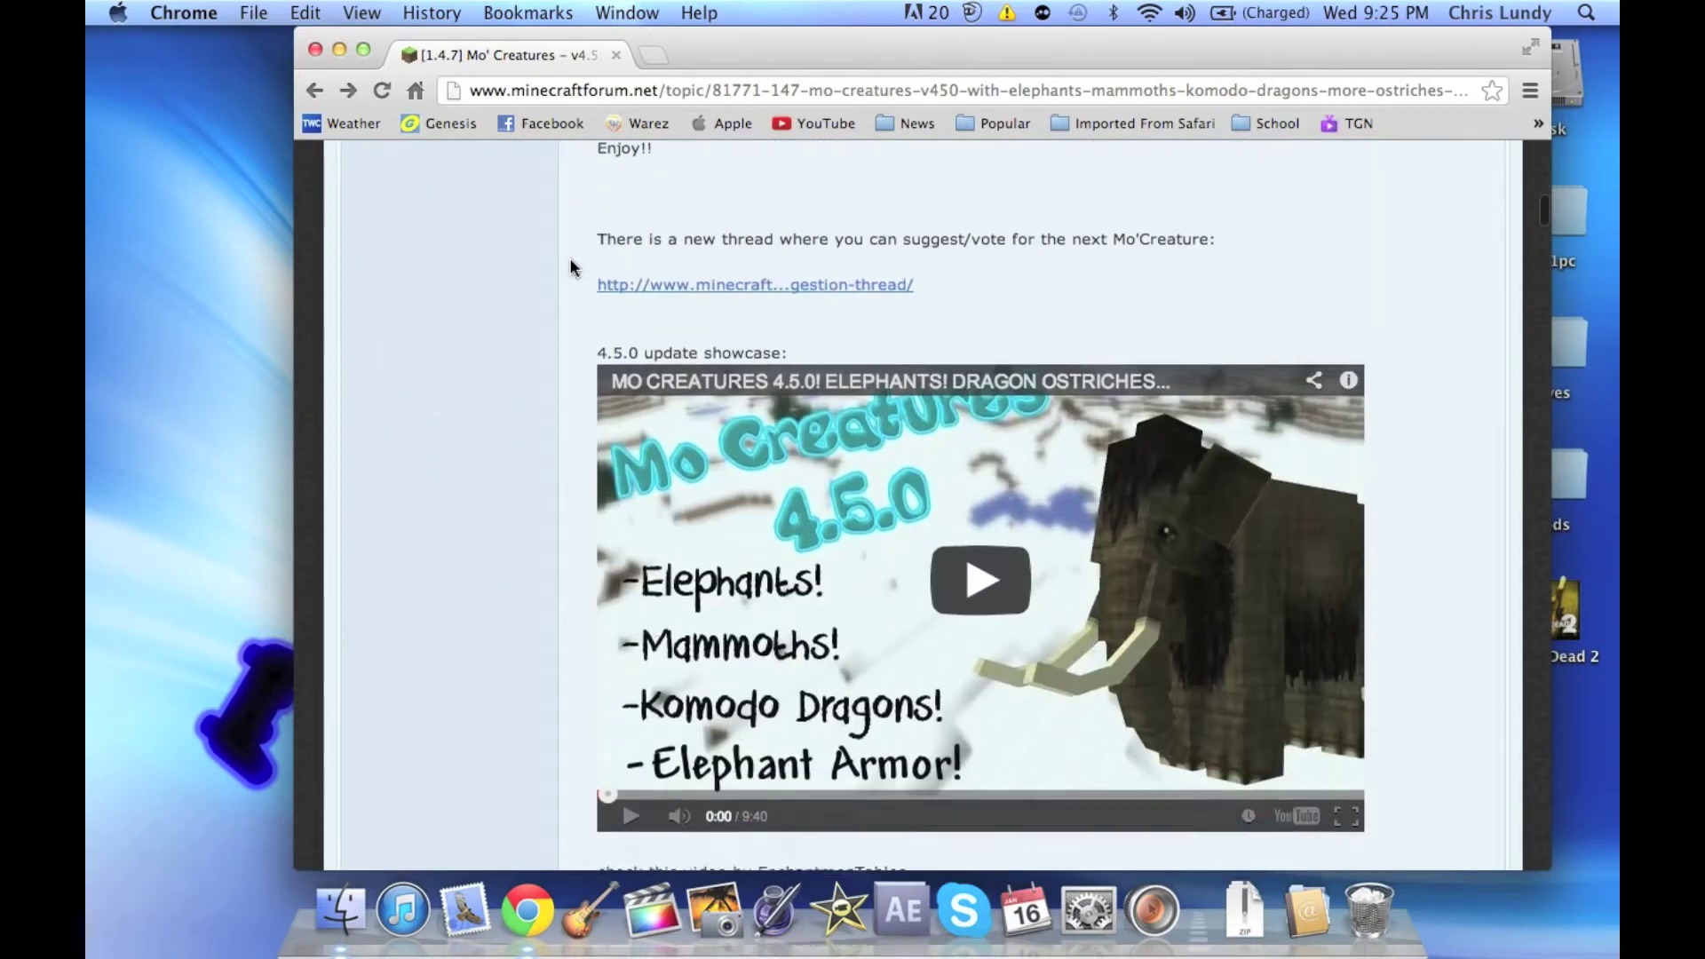
scroll(573, 266, "down", 20)
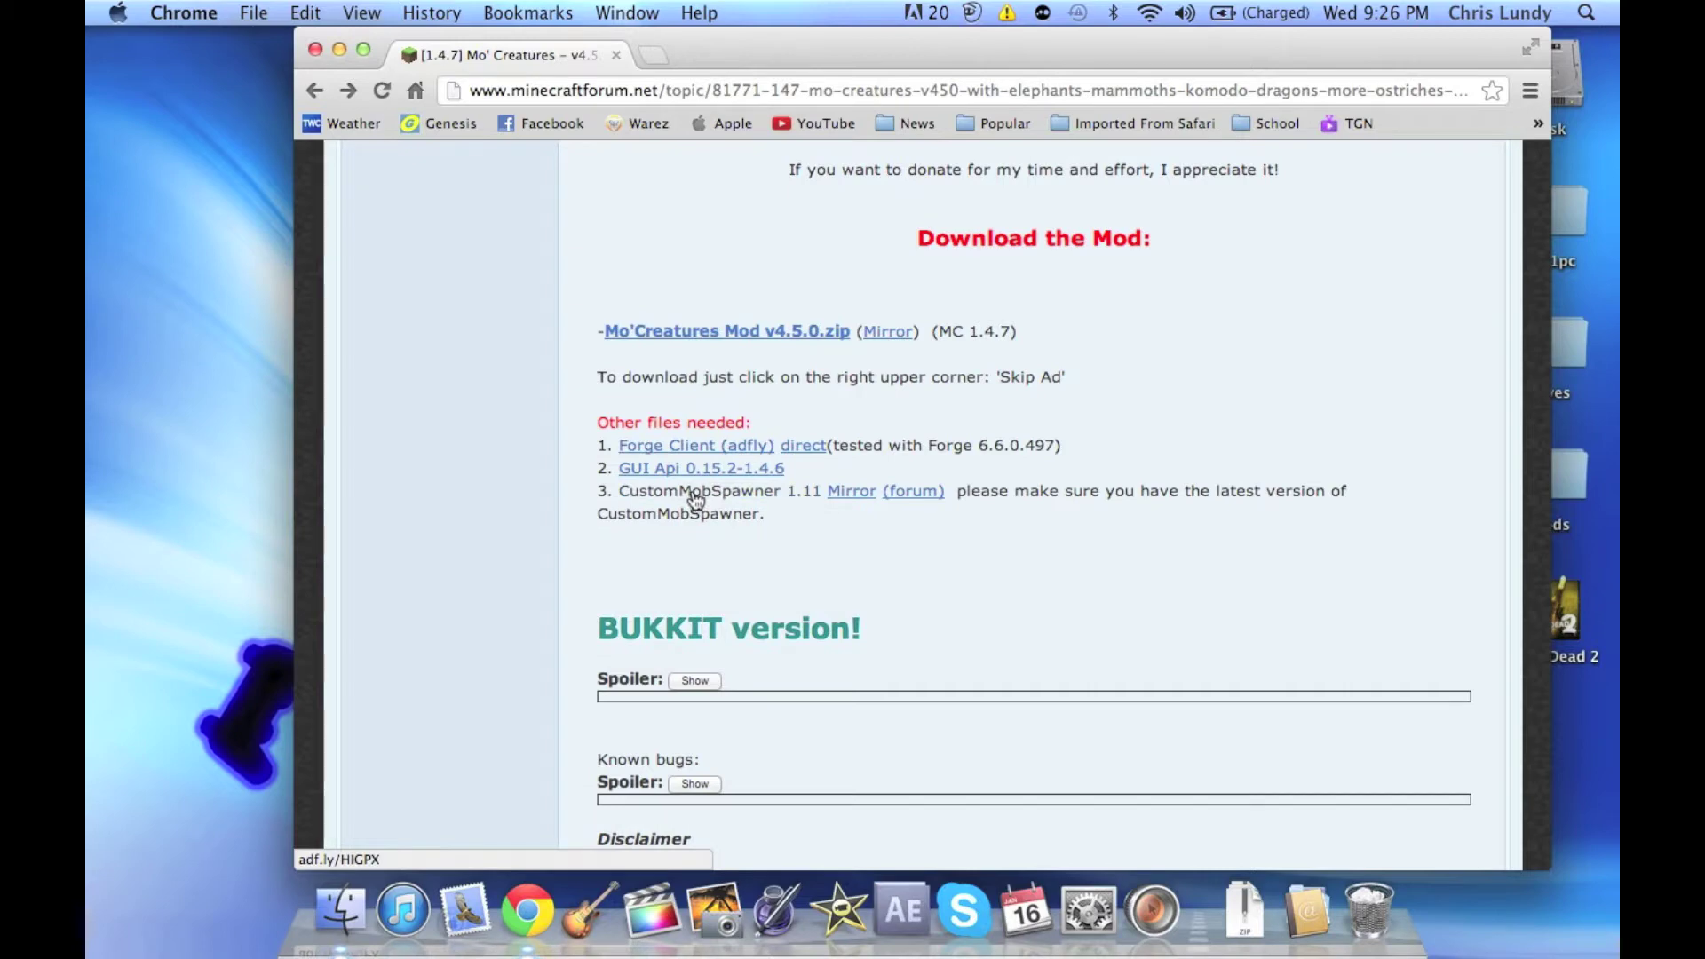
scroll(728, 523, "up", 3)
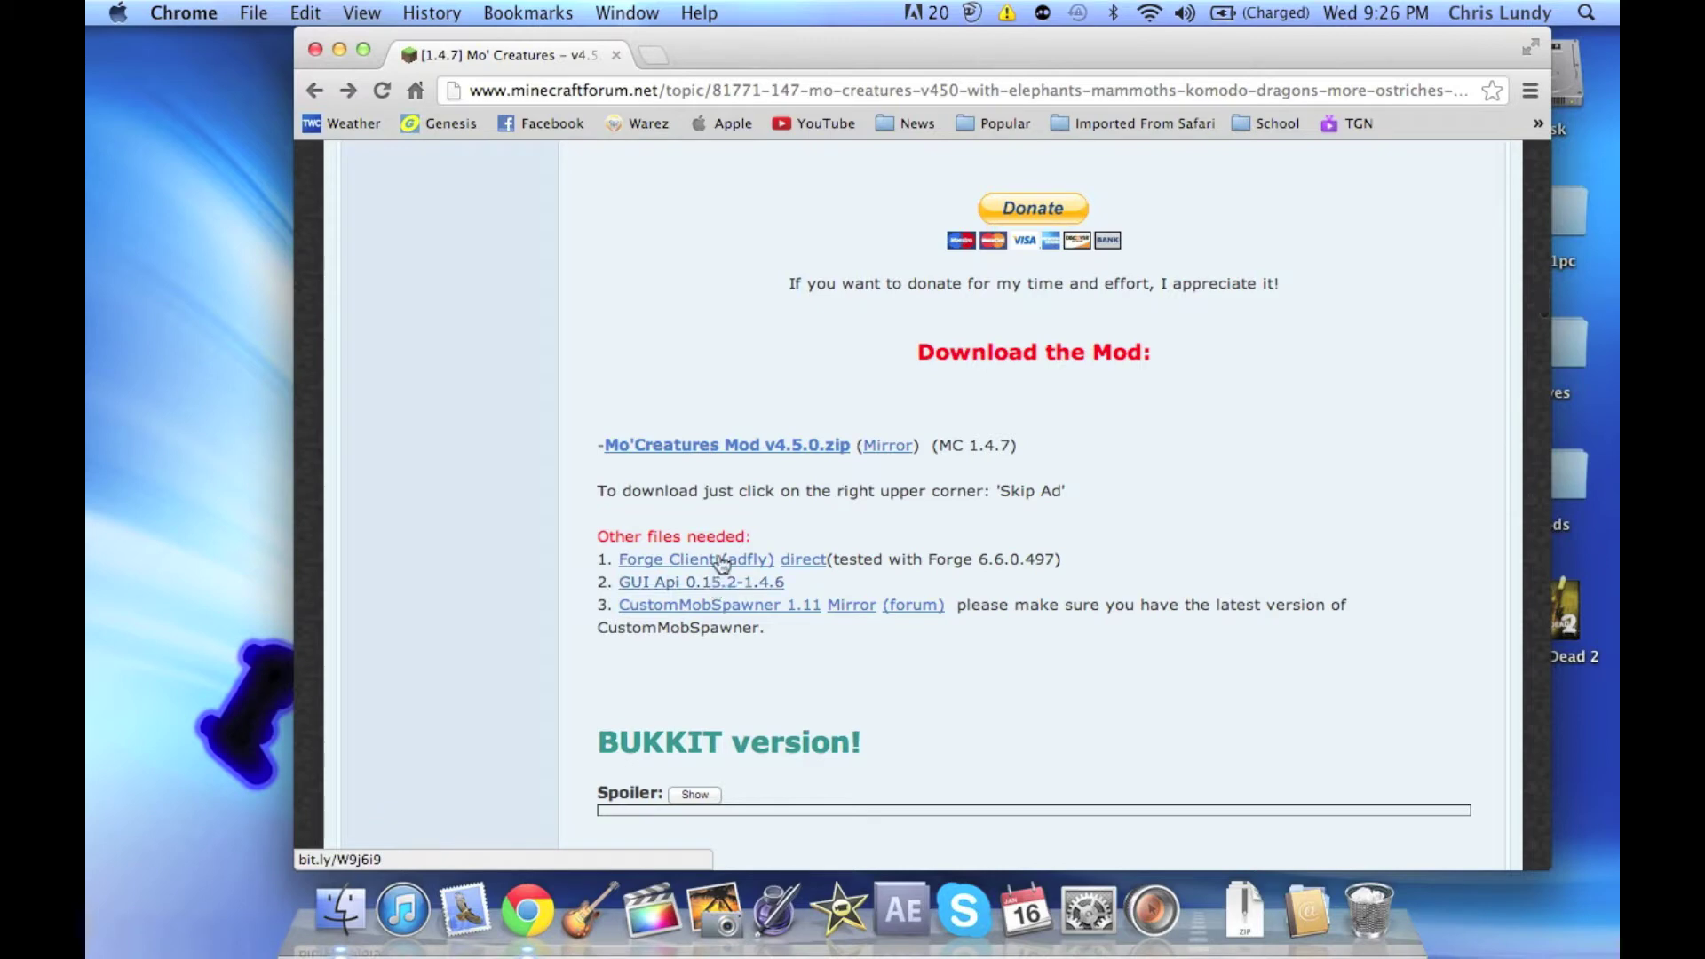
scroll(732, 386, "down", 3)
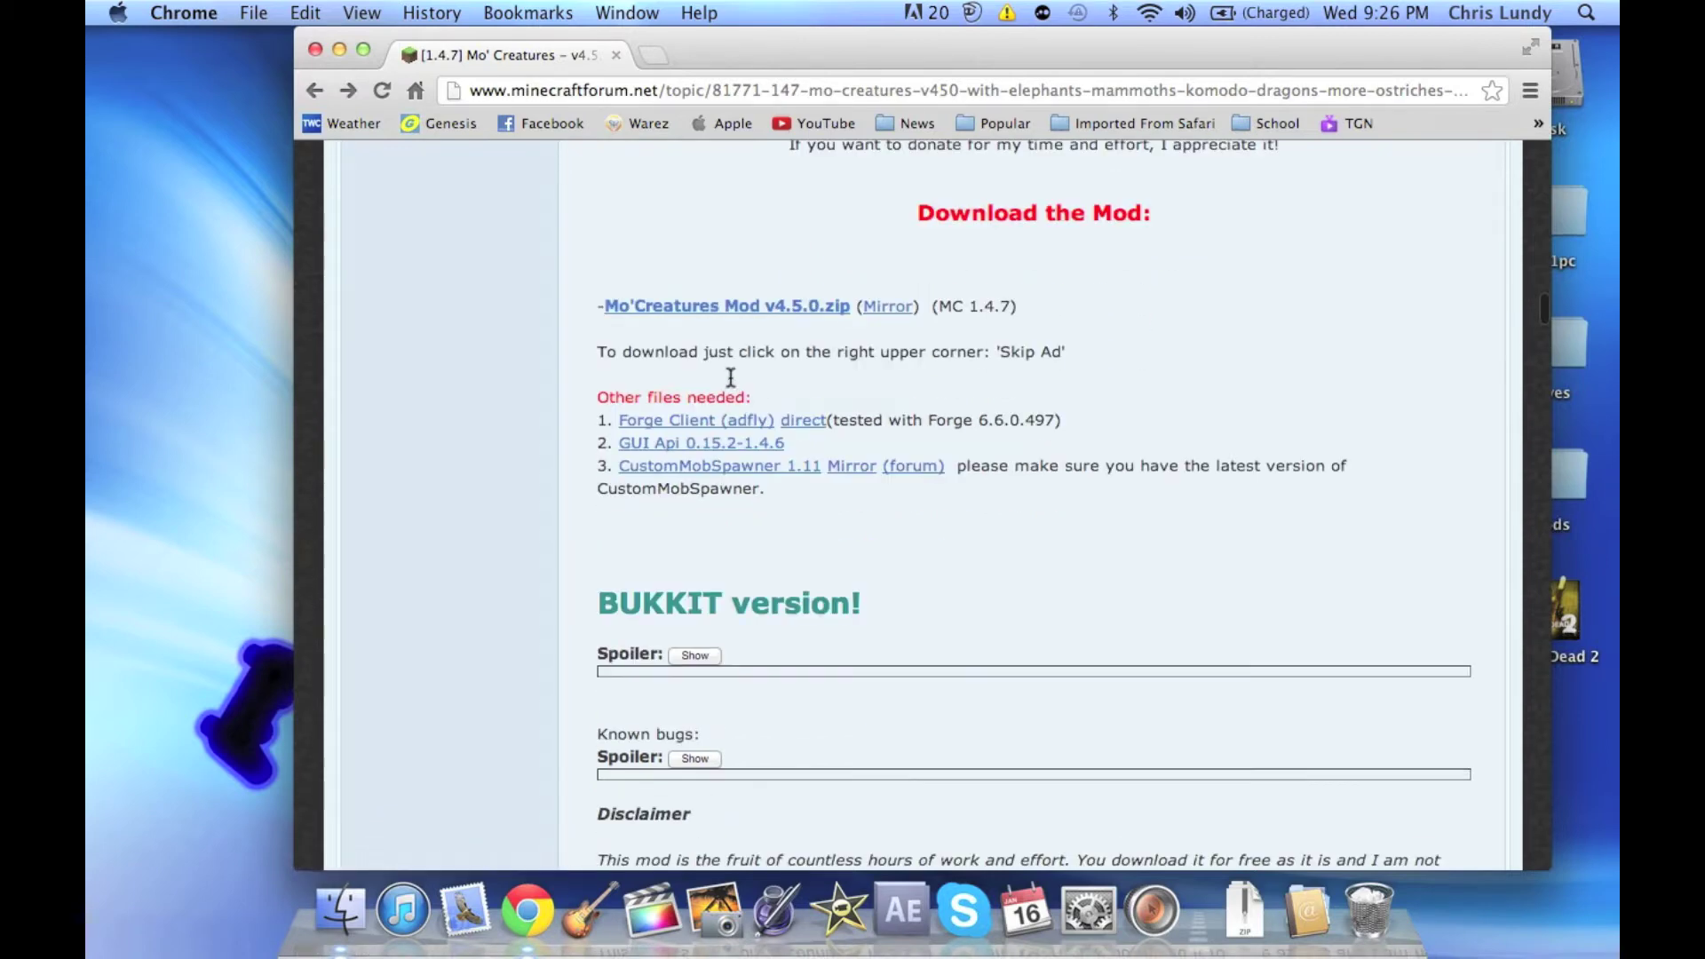
Step: Create a new desktop folder named 'stuff'
left_click(338, 51)
left_click(340, 910)
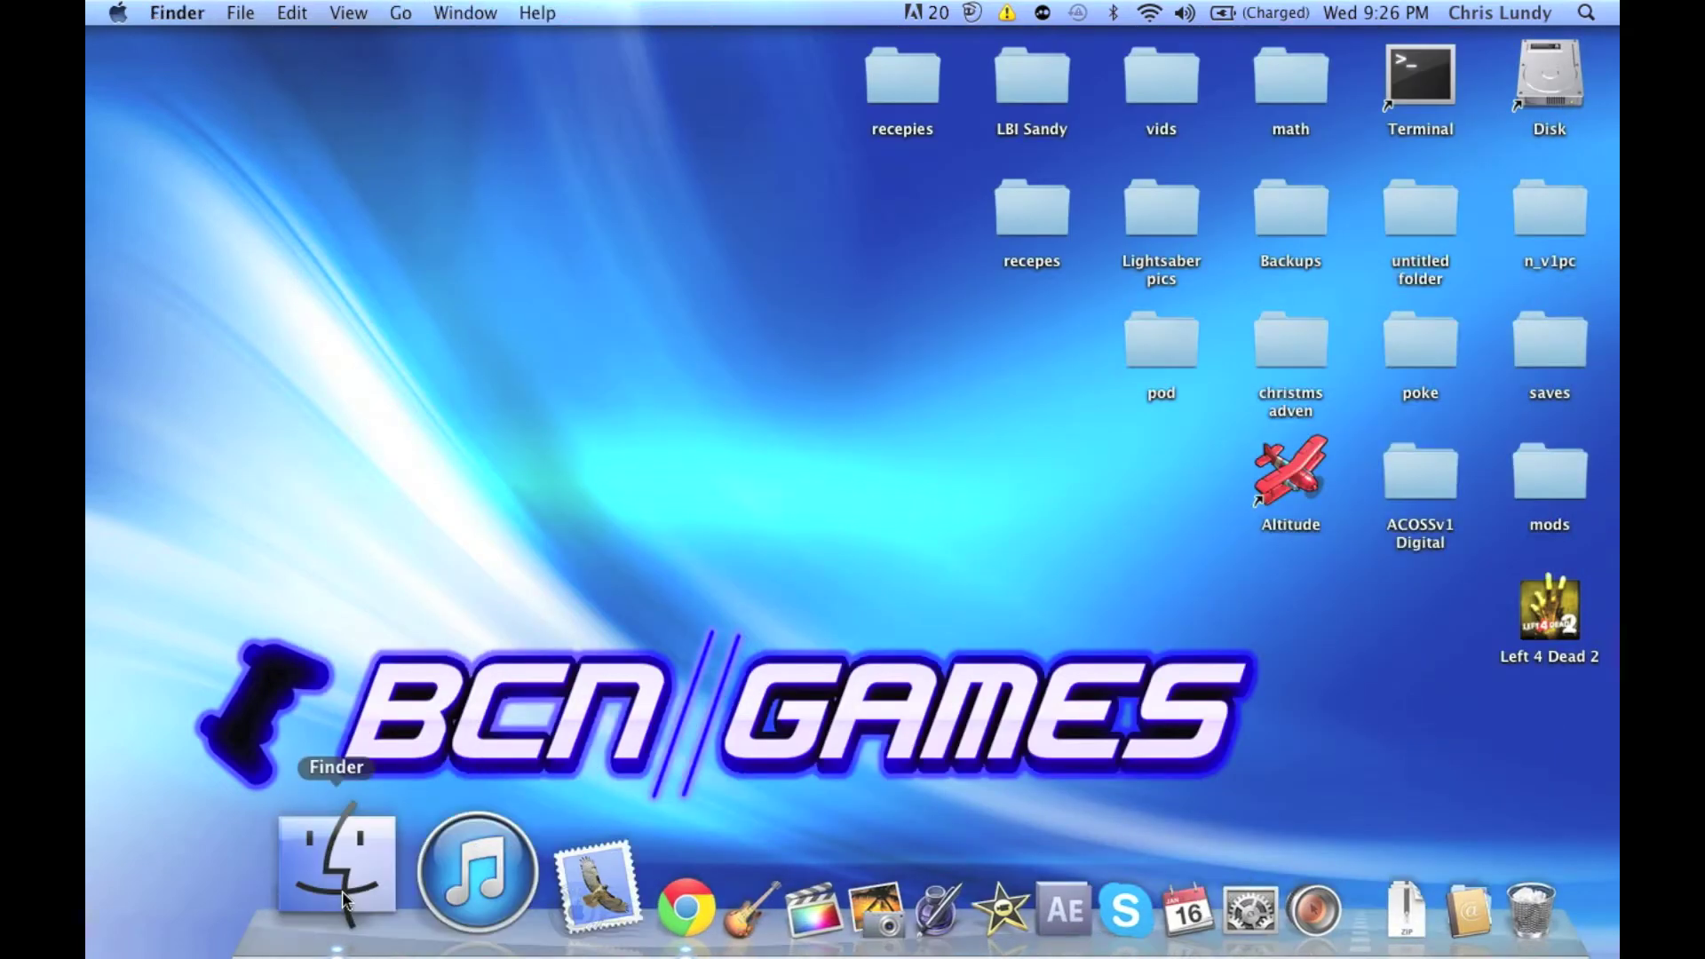
left_click(344, 497)
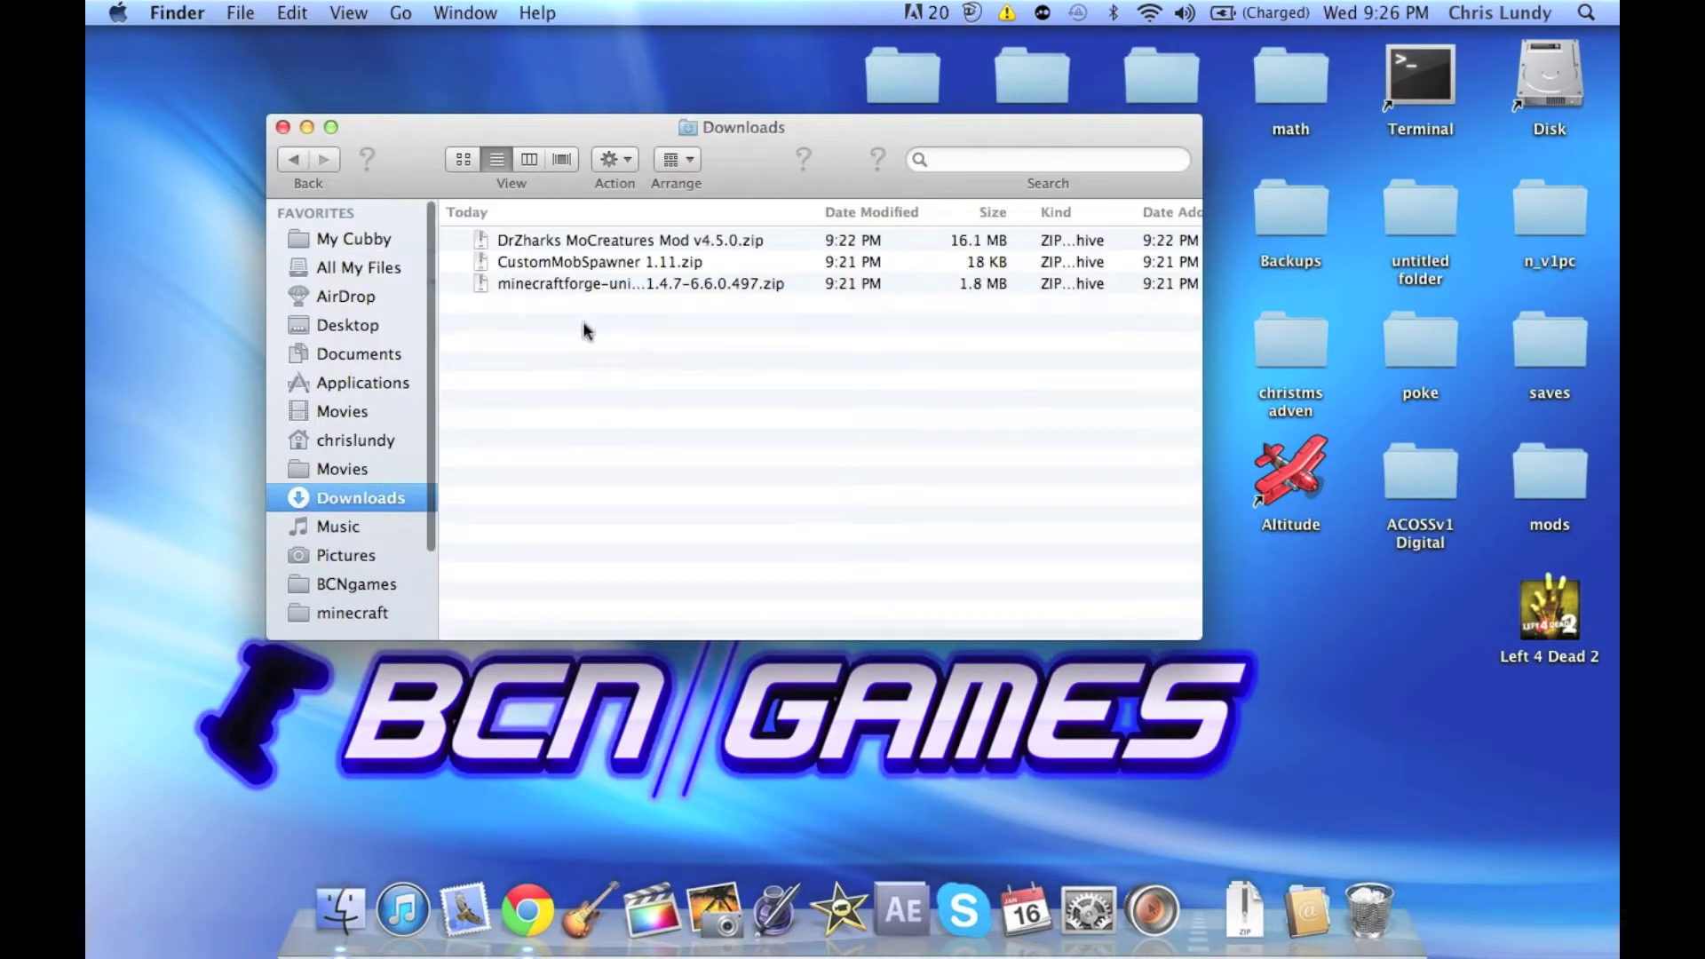
right_click(147, 211)
left_click(174, 224)
type("stuff")
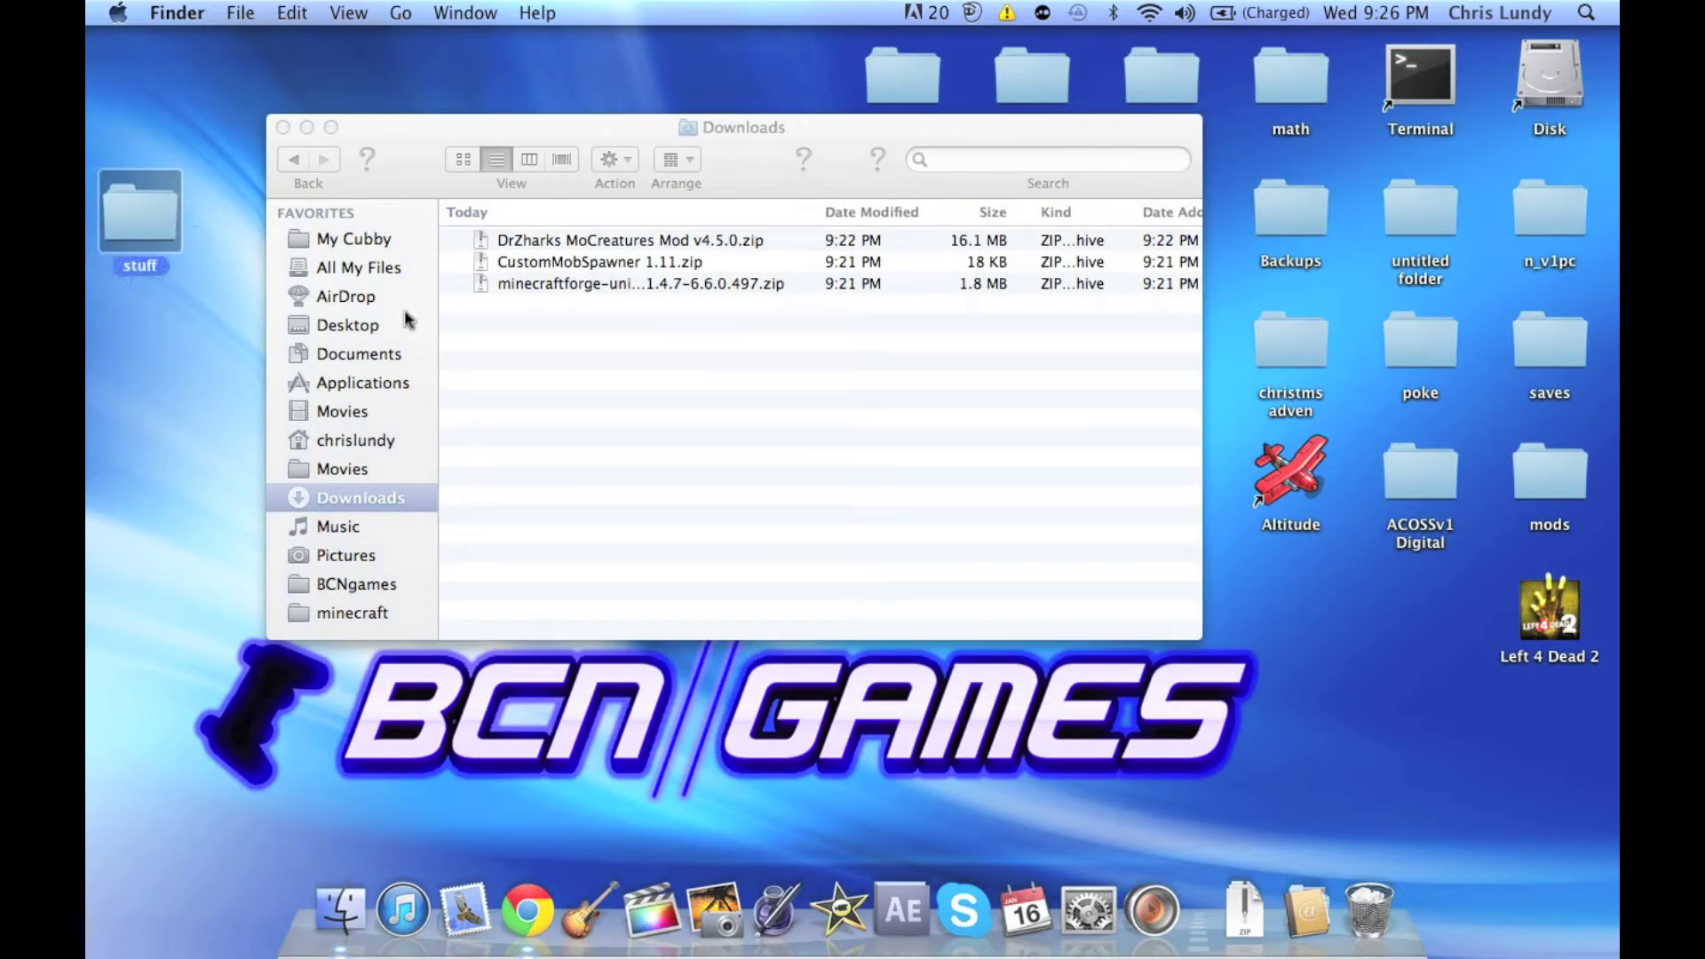
Step: Move the three downloaded zip files from Downloads into the stuff folder
left_click(408, 324)
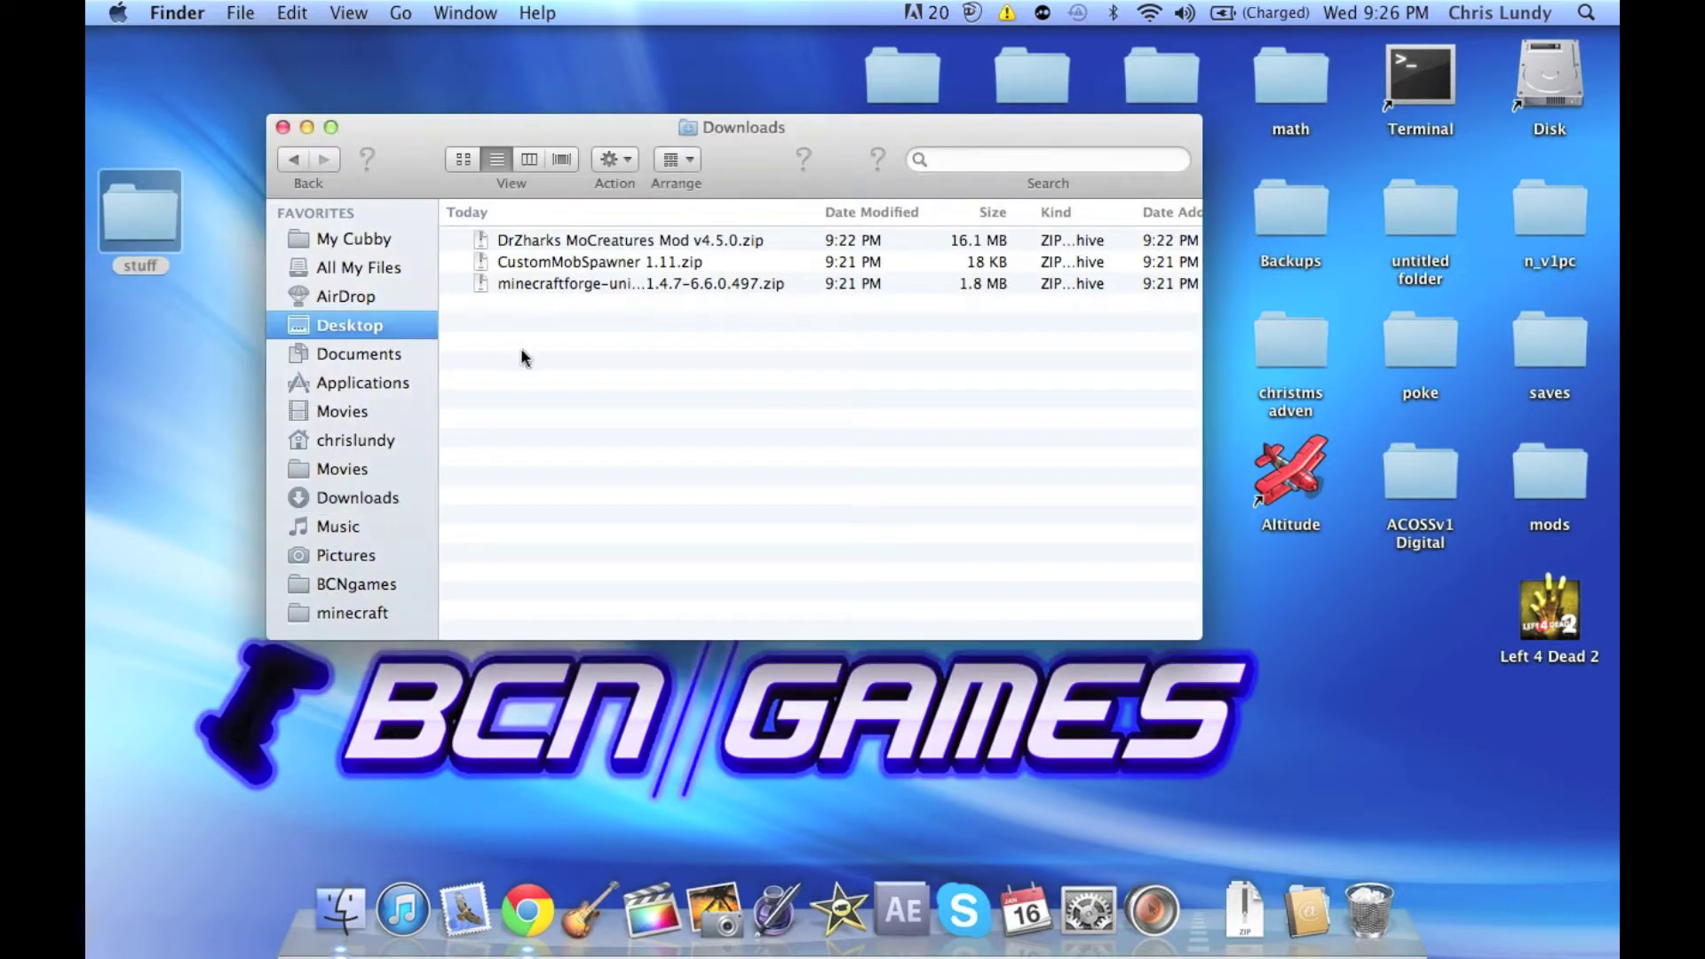
left_click(494, 356)
left_click(347, 499)
left_click_drag(547, 361, 551, 244)
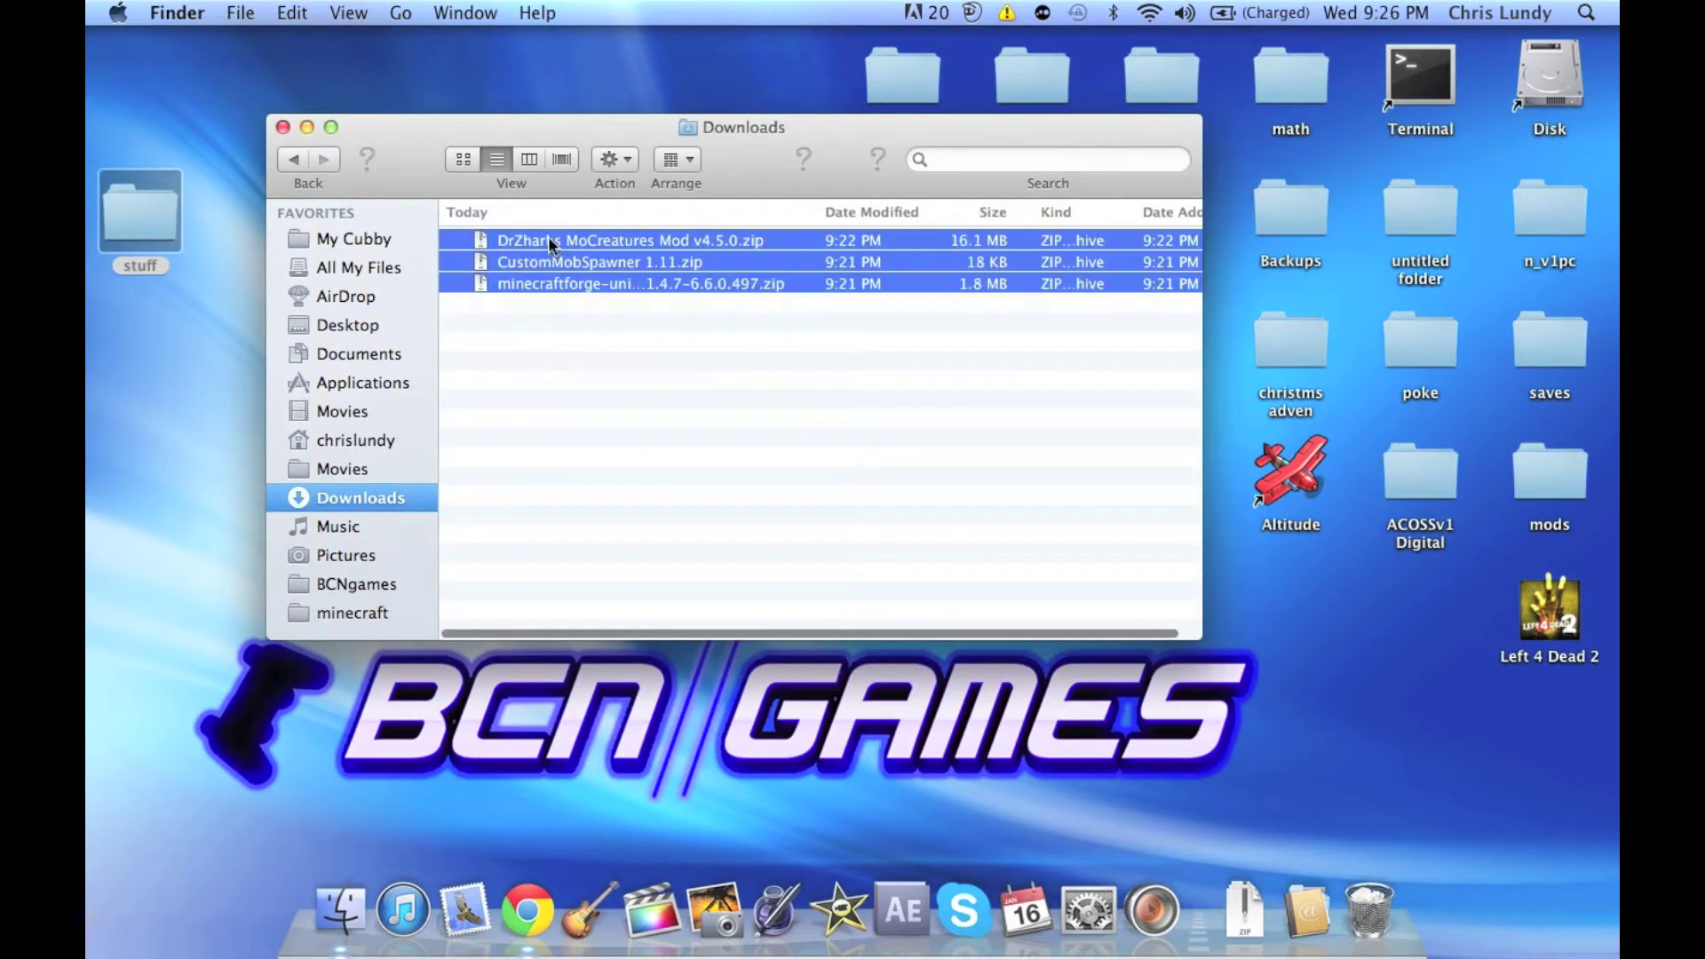
left_click_drag(442, 258, 138, 224)
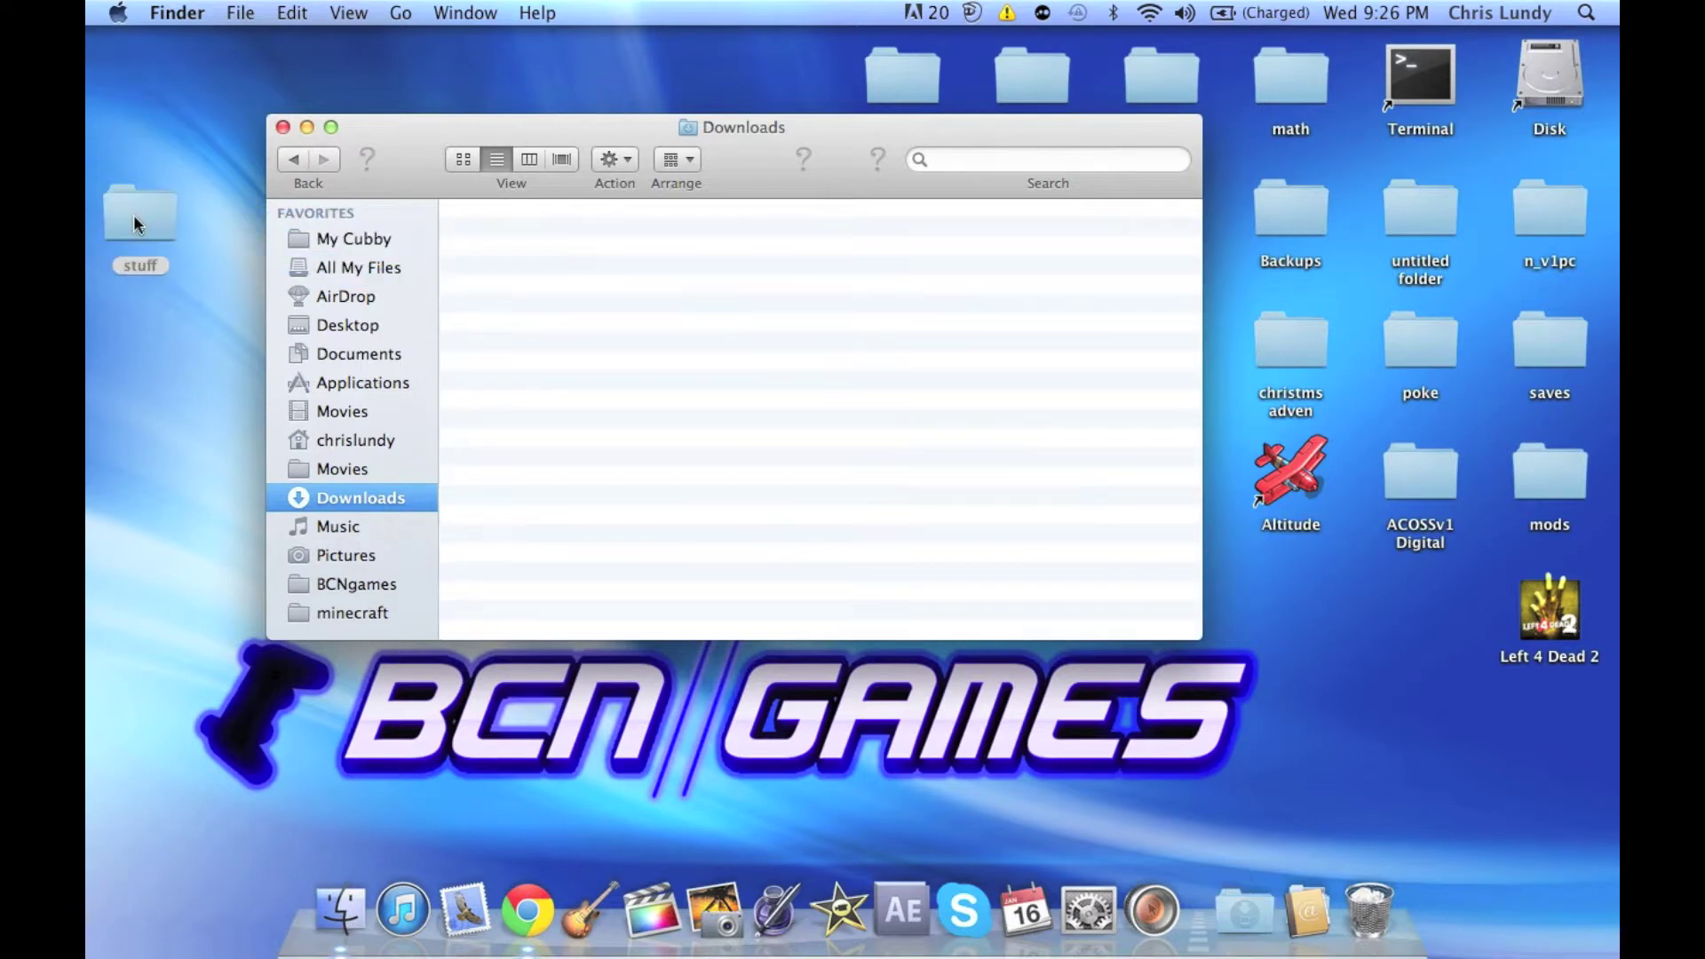
left_click(283, 126)
Step: Add a second new folder to the desktop and confirm its name
right_click(490, 172)
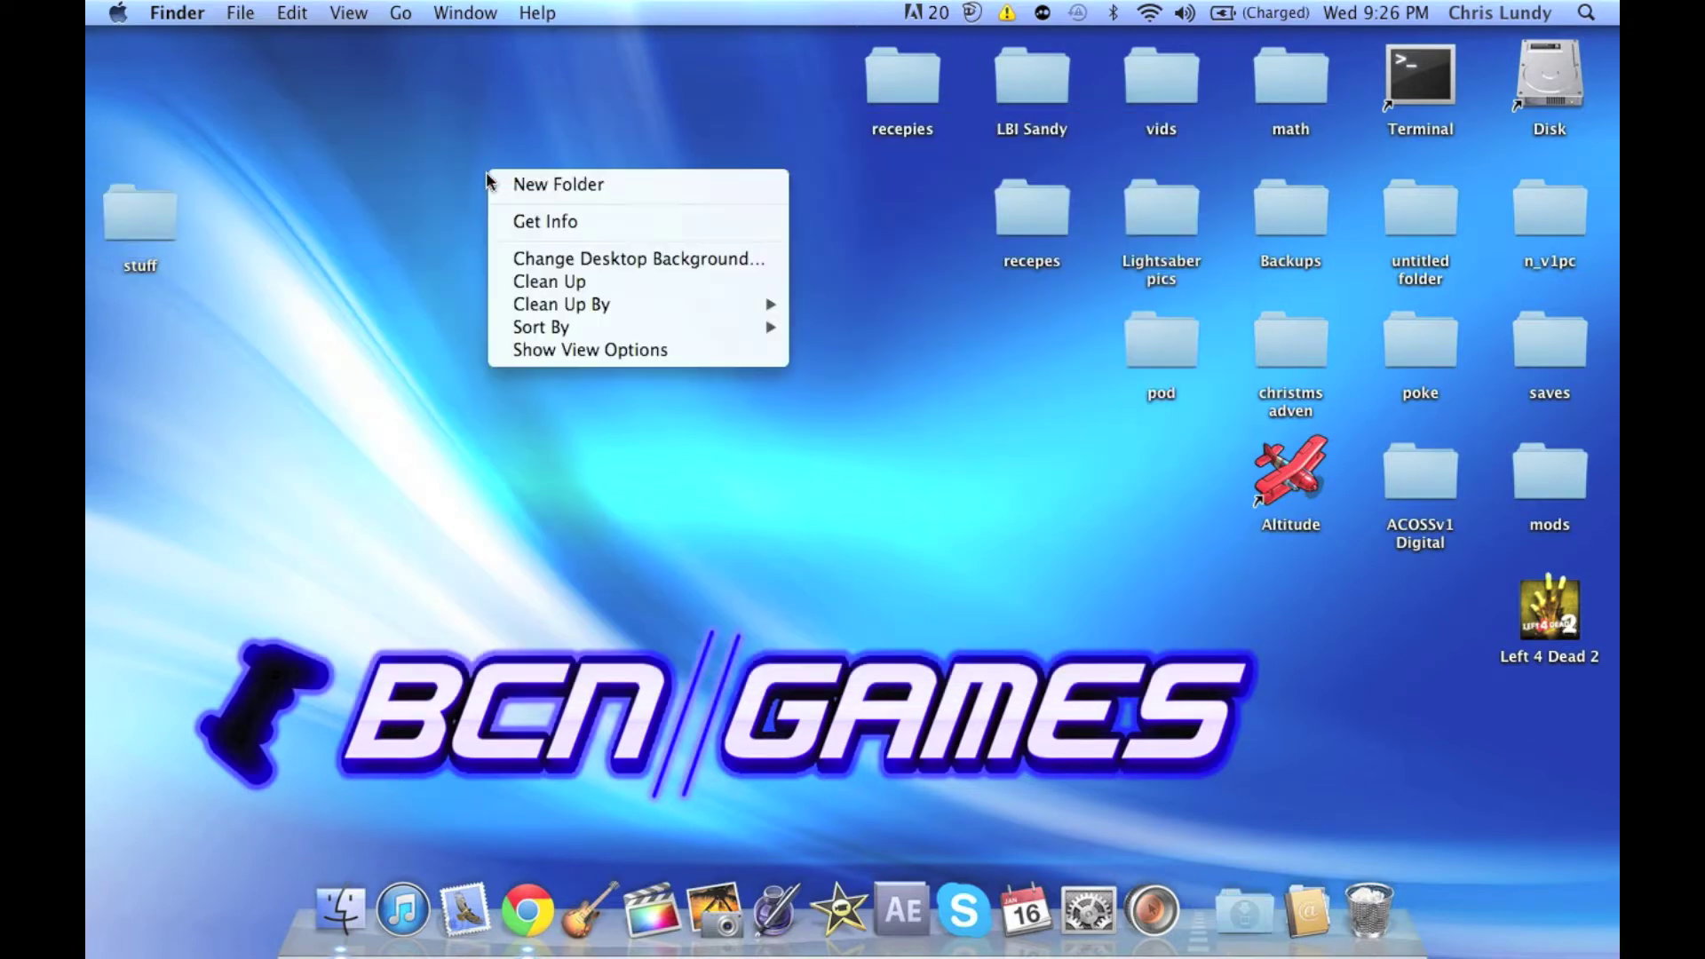
left_click(529, 185)
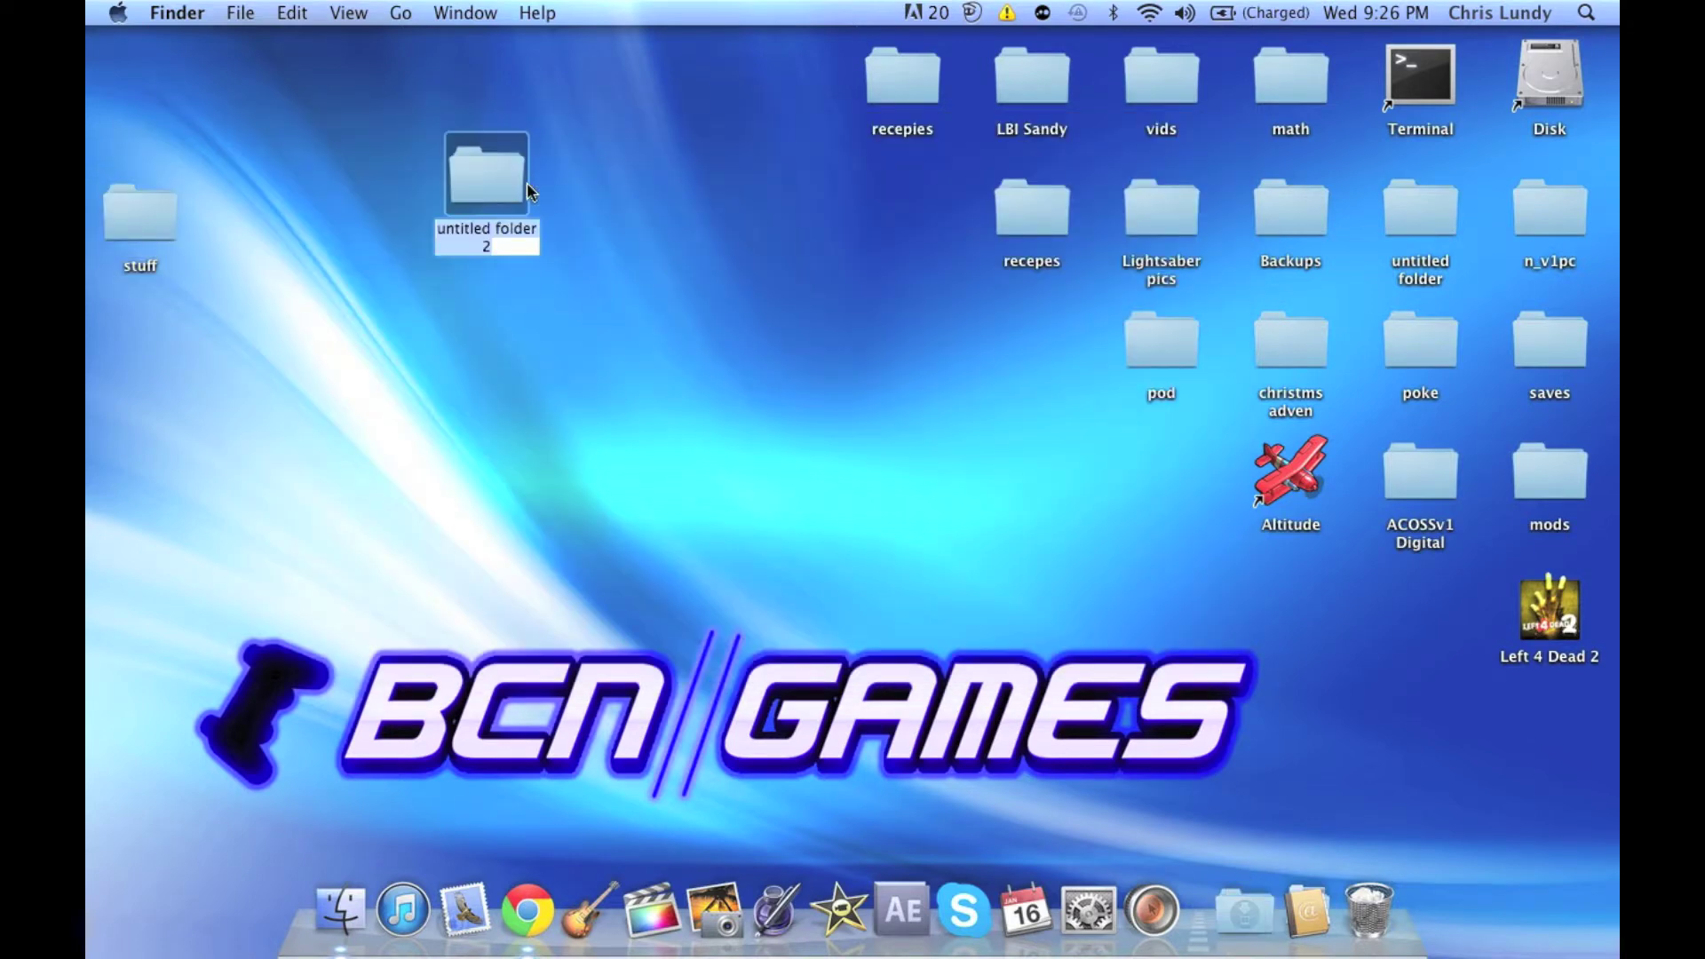
left_click(526, 230)
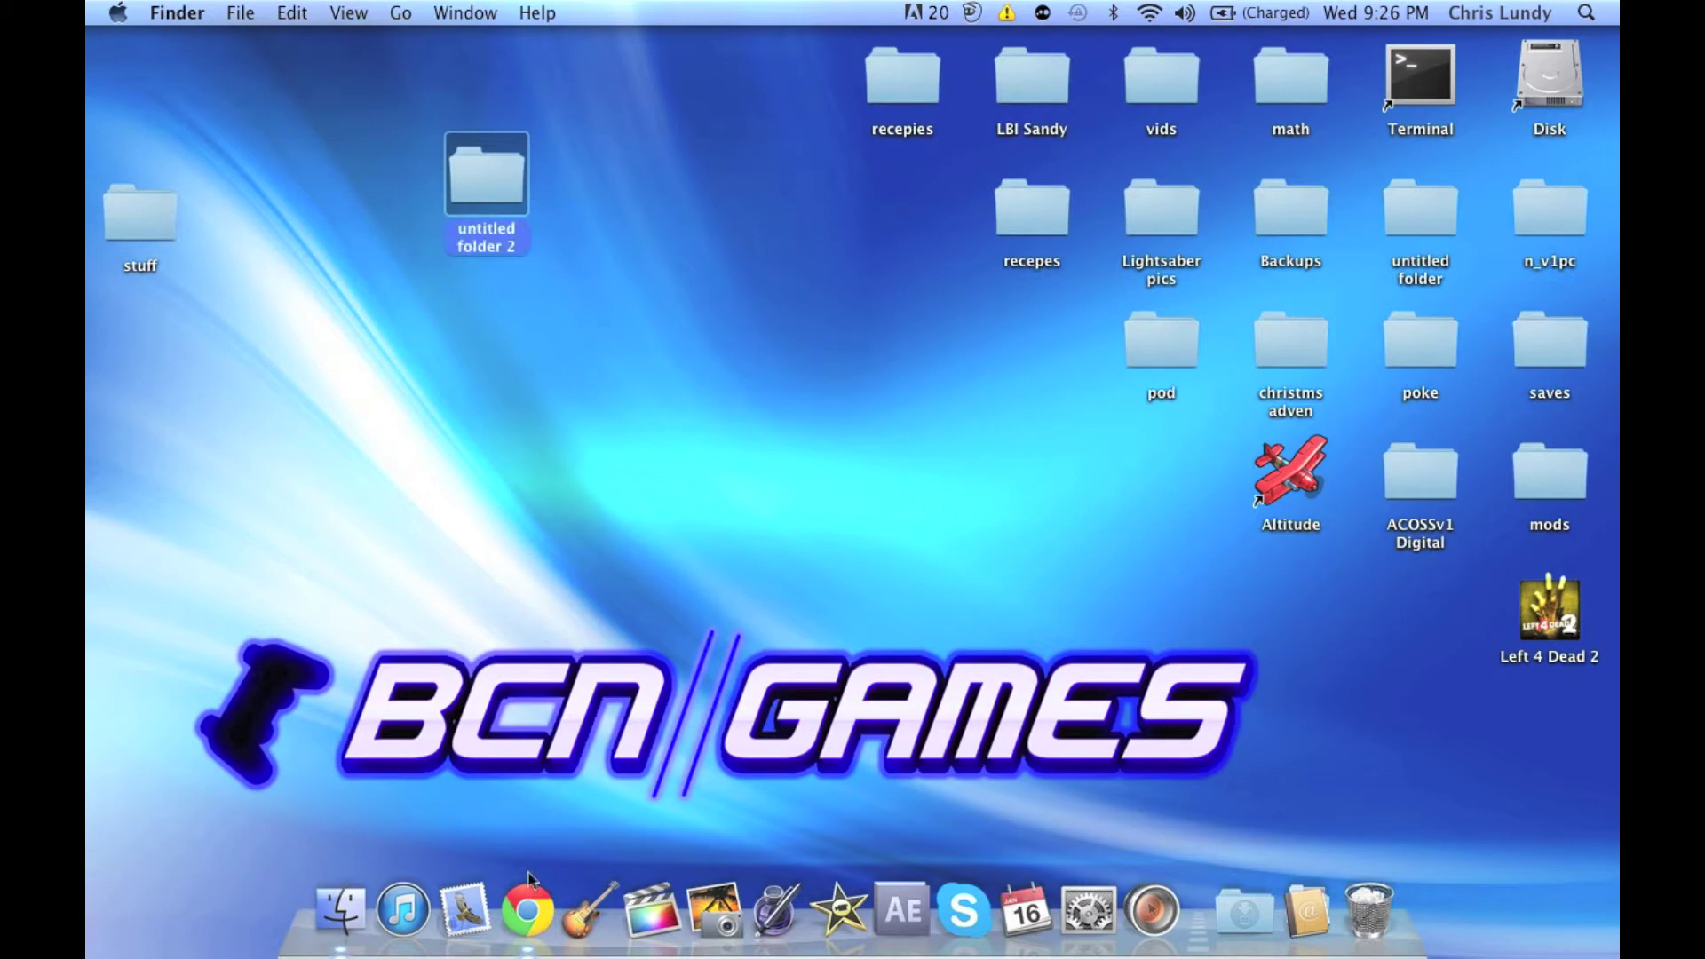
left_click(528, 906)
Step: Go to minecraft.net in a new tab and bring up its Download page
key("super+t")
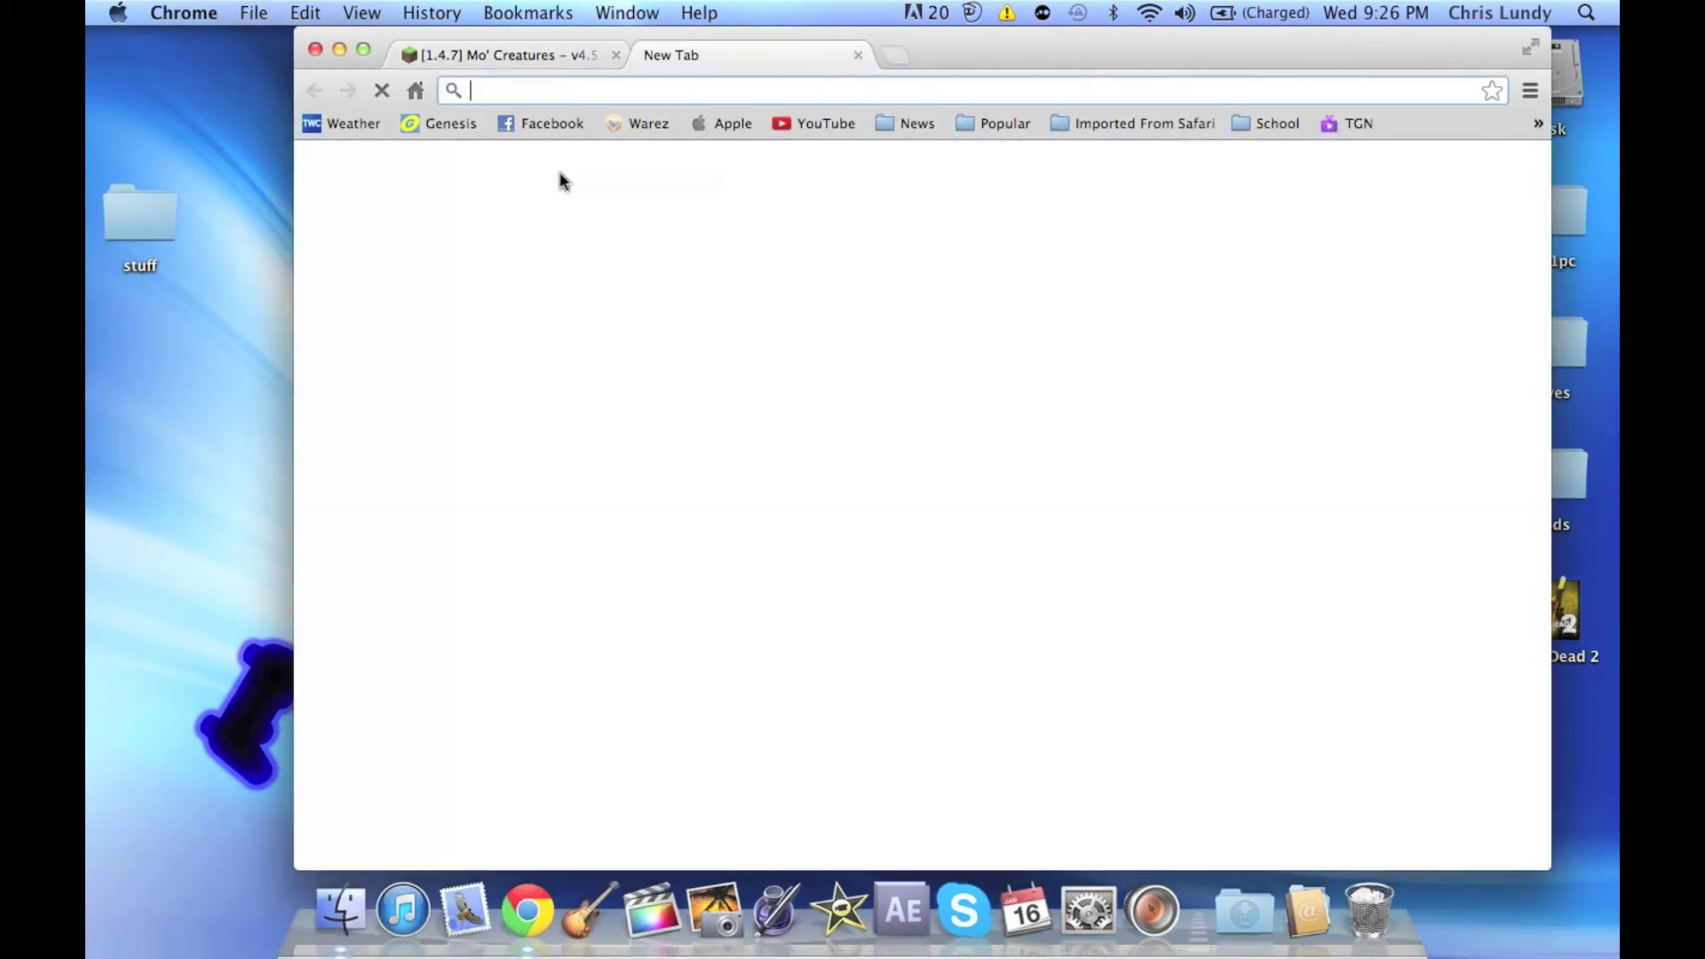
type("minecraft.n")
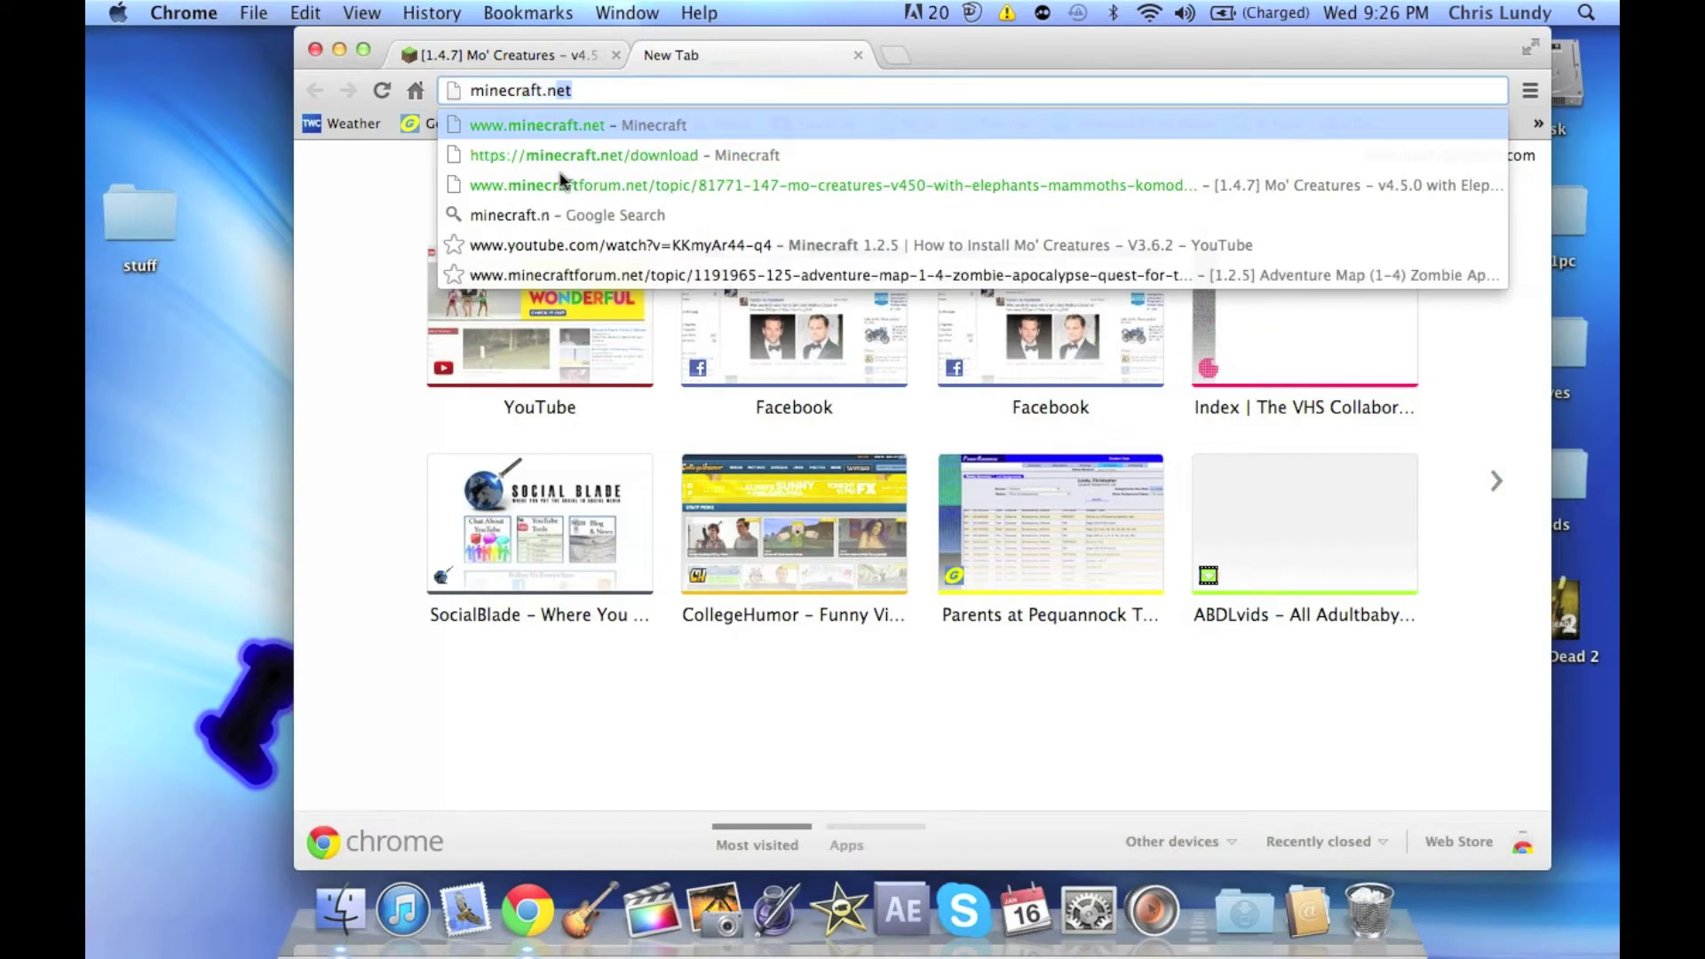
key("Return")
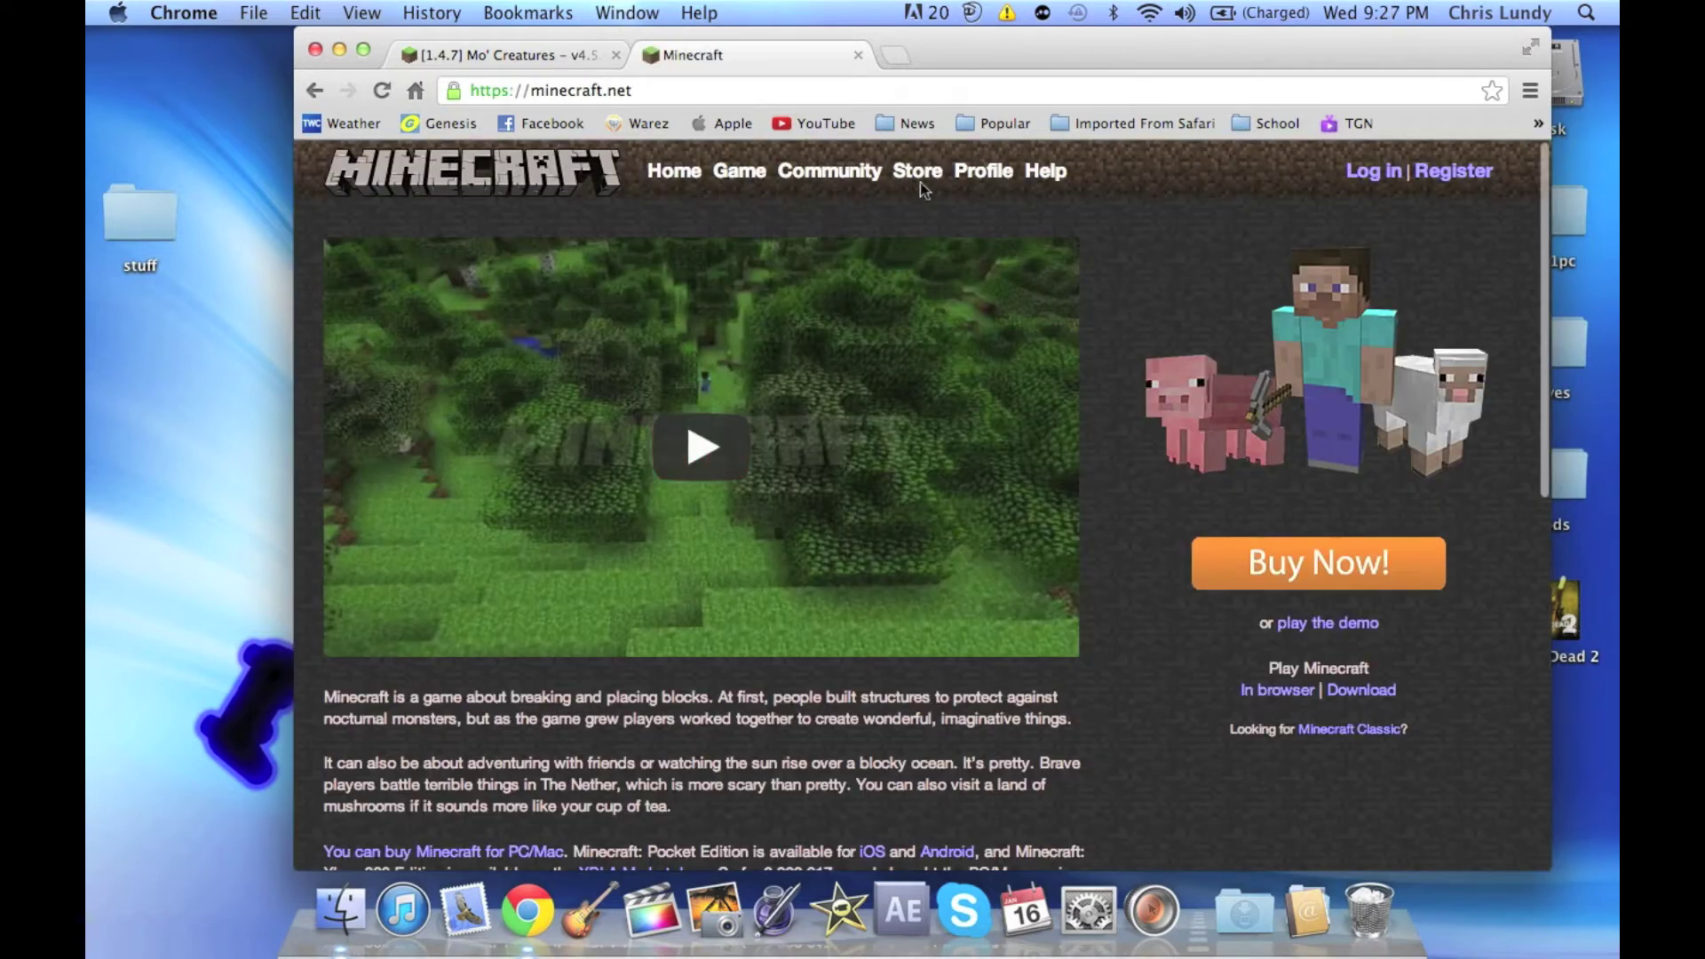
left_click(1362, 690)
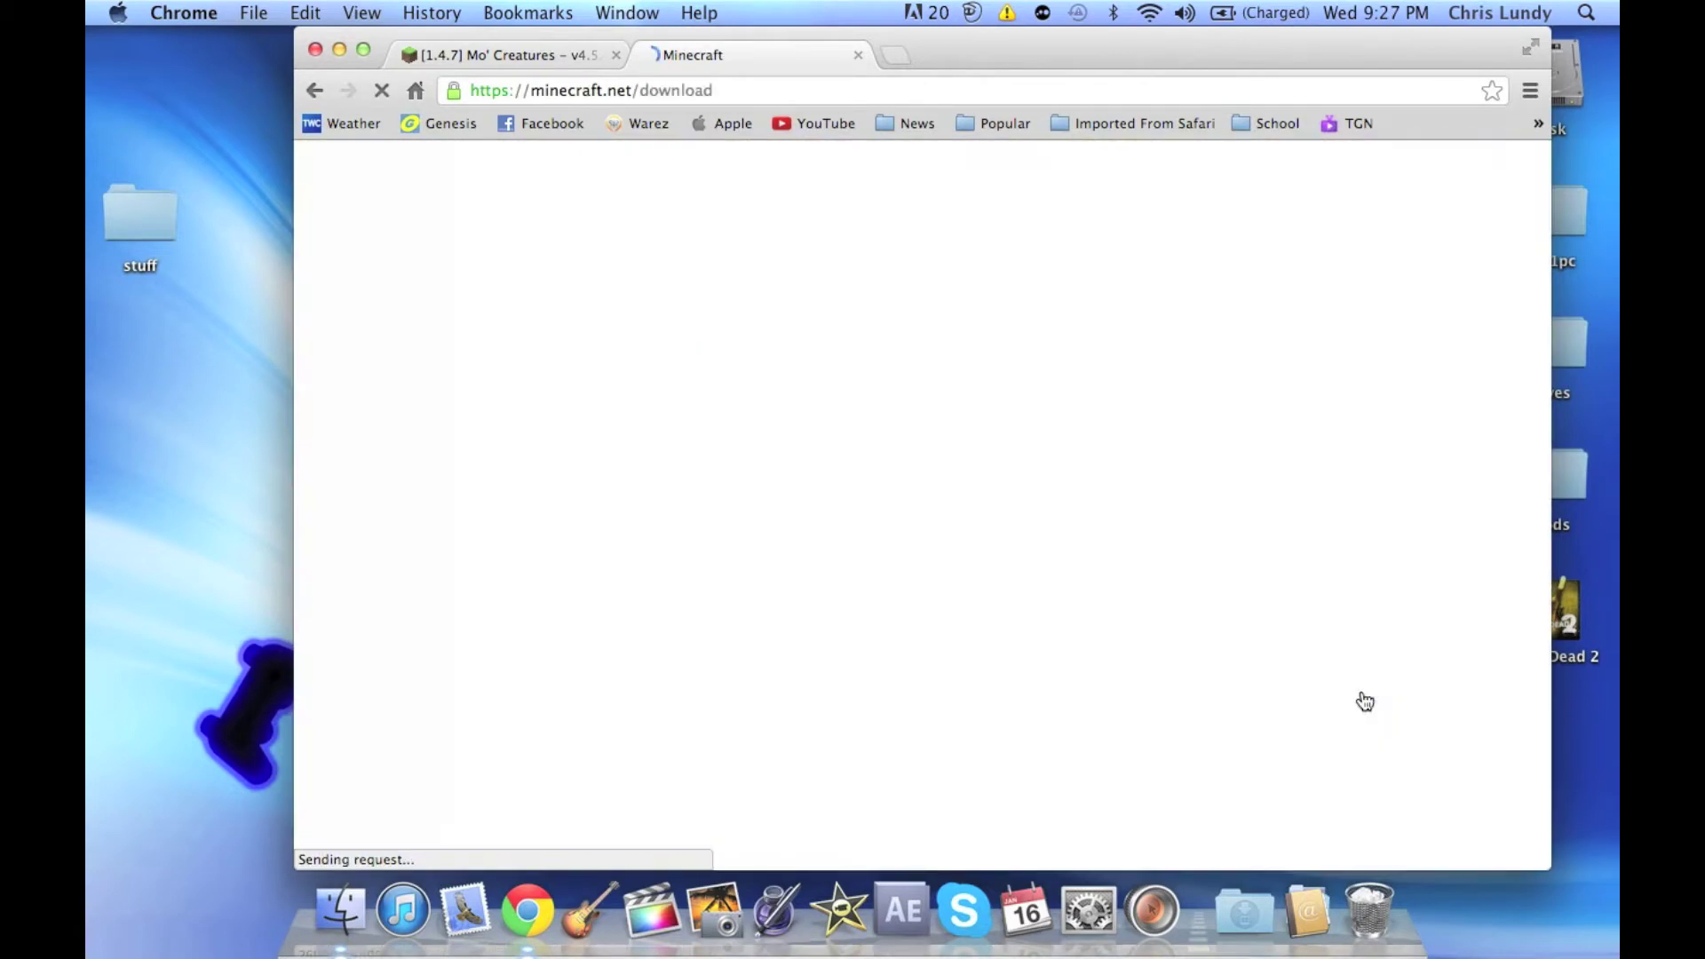
scroll(587, 632, "down", 1)
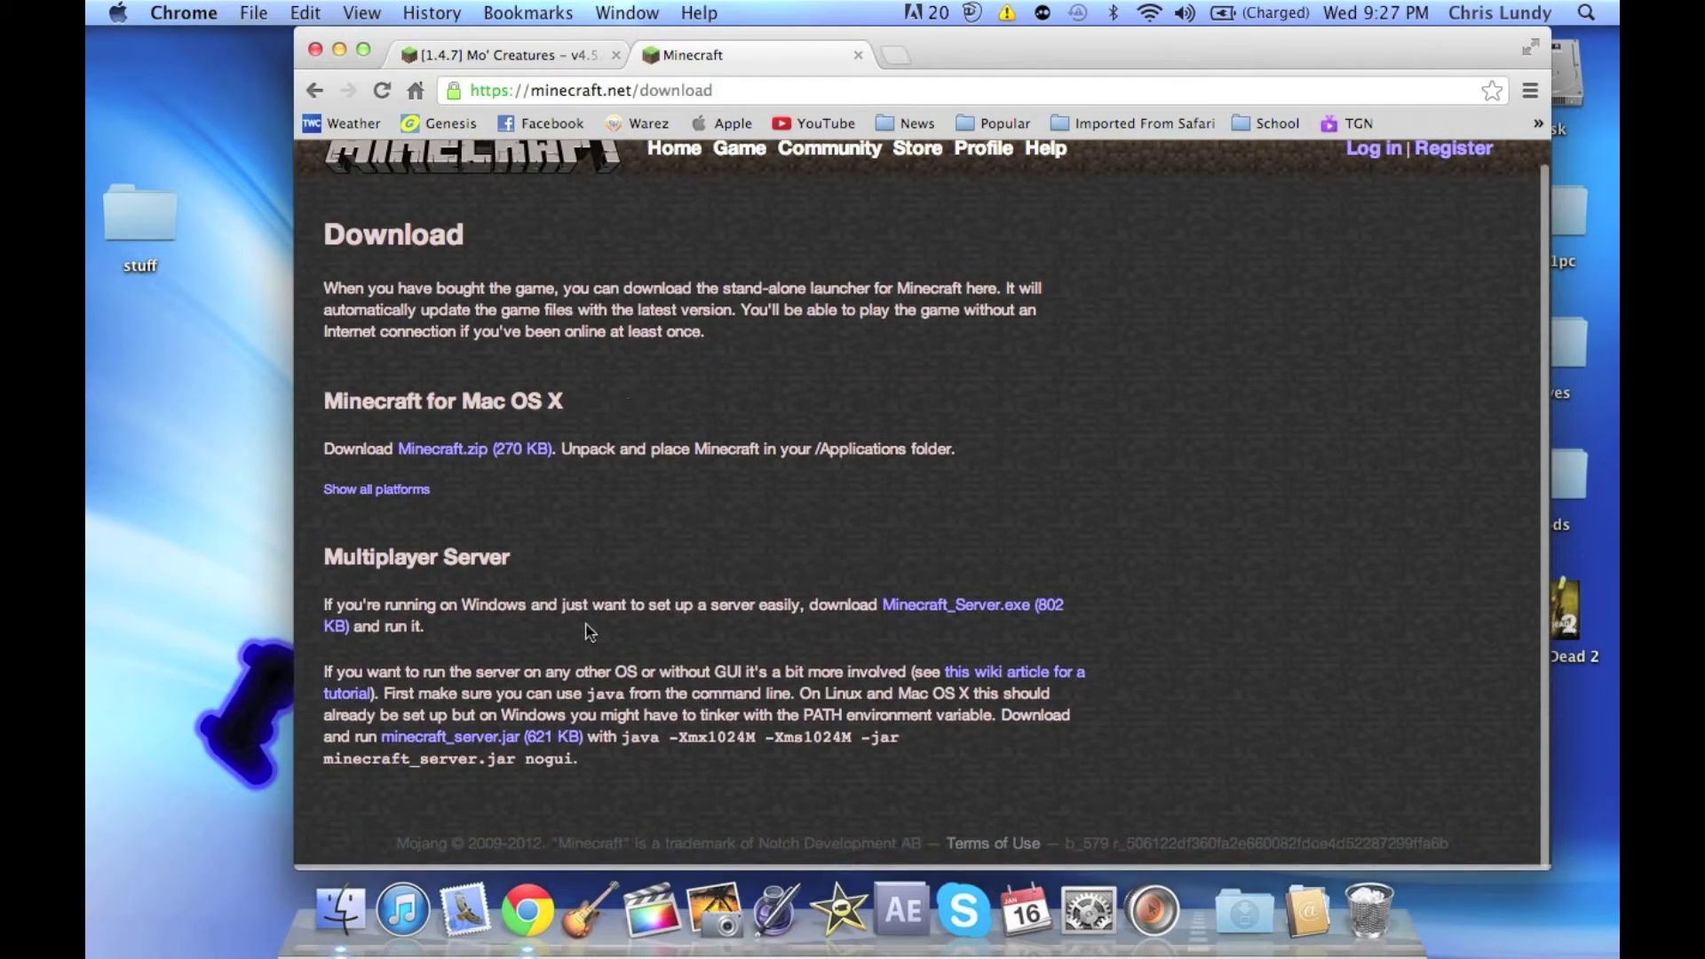
Step: Download minecraft_server.jar, saving it to My Cubby
left_click(485, 744)
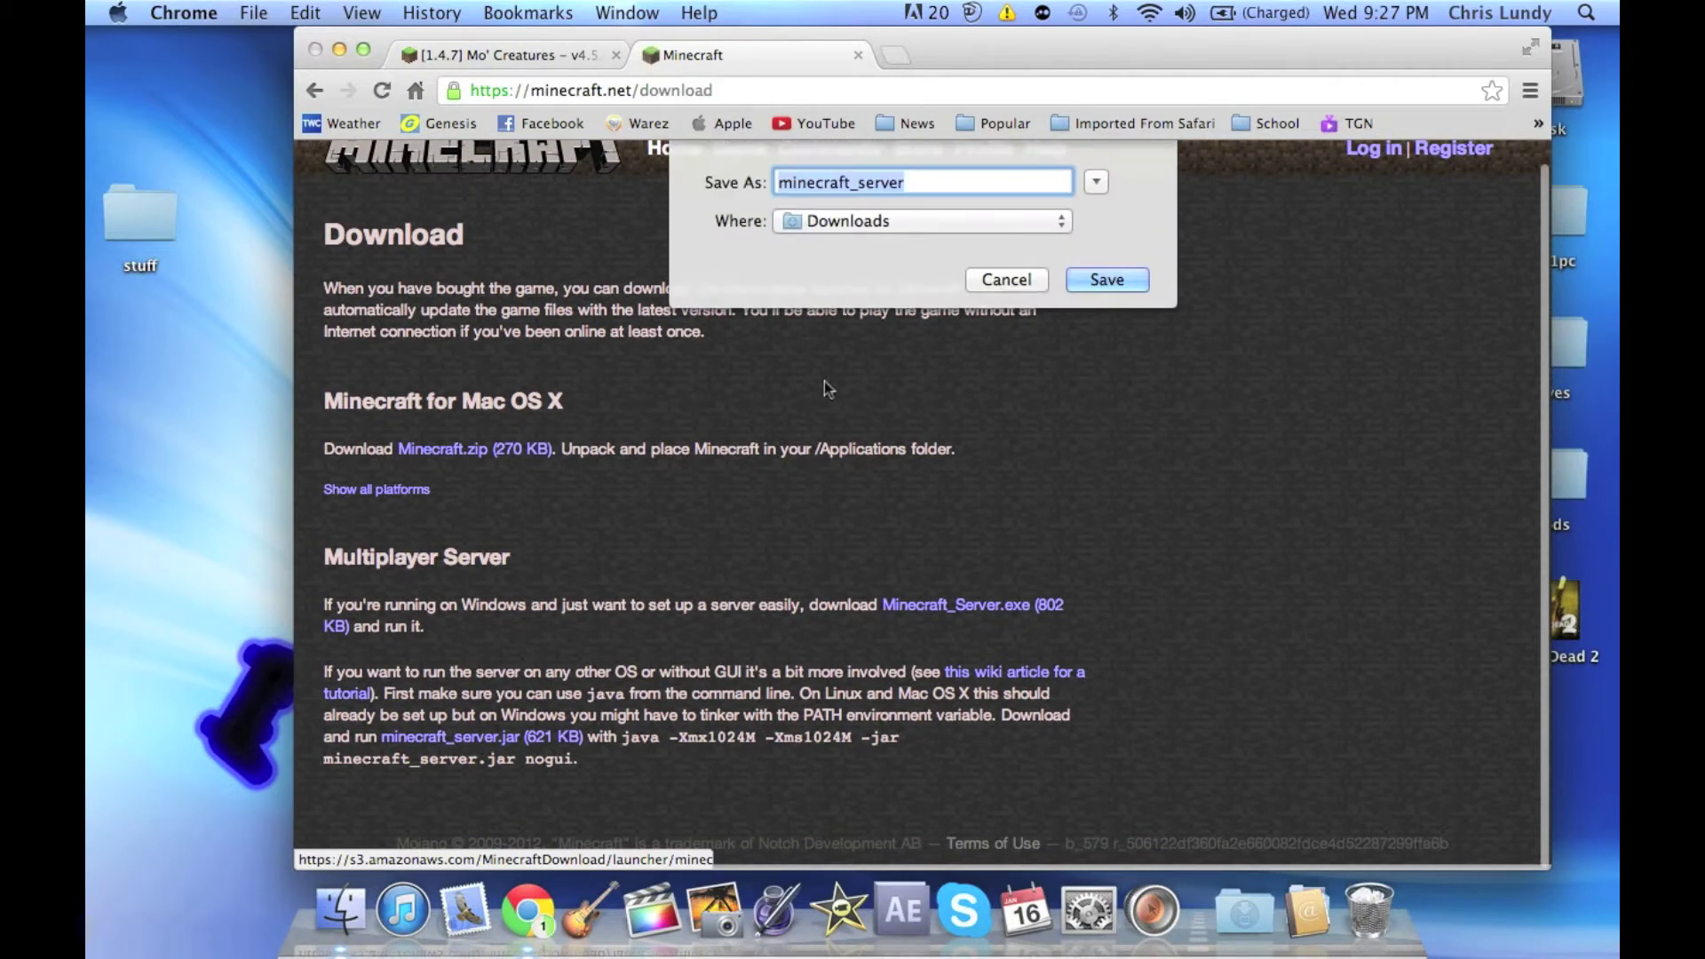
left_click(947, 213)
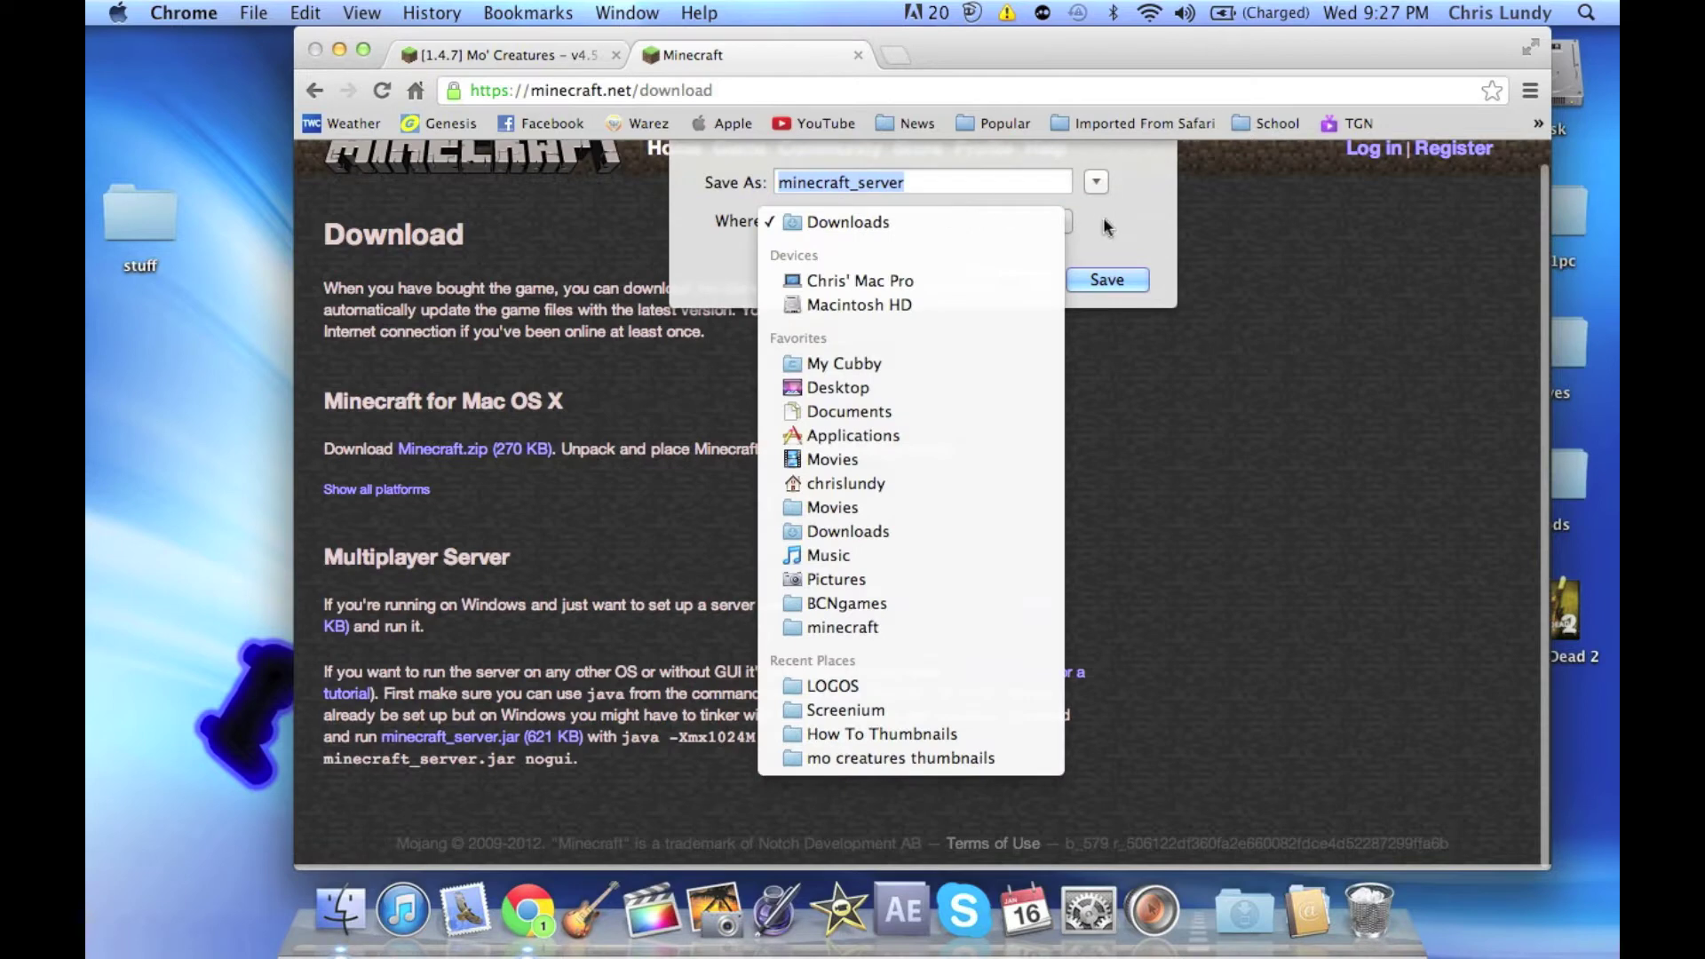
left_click(1062, 238)
left_click(1021, 221)
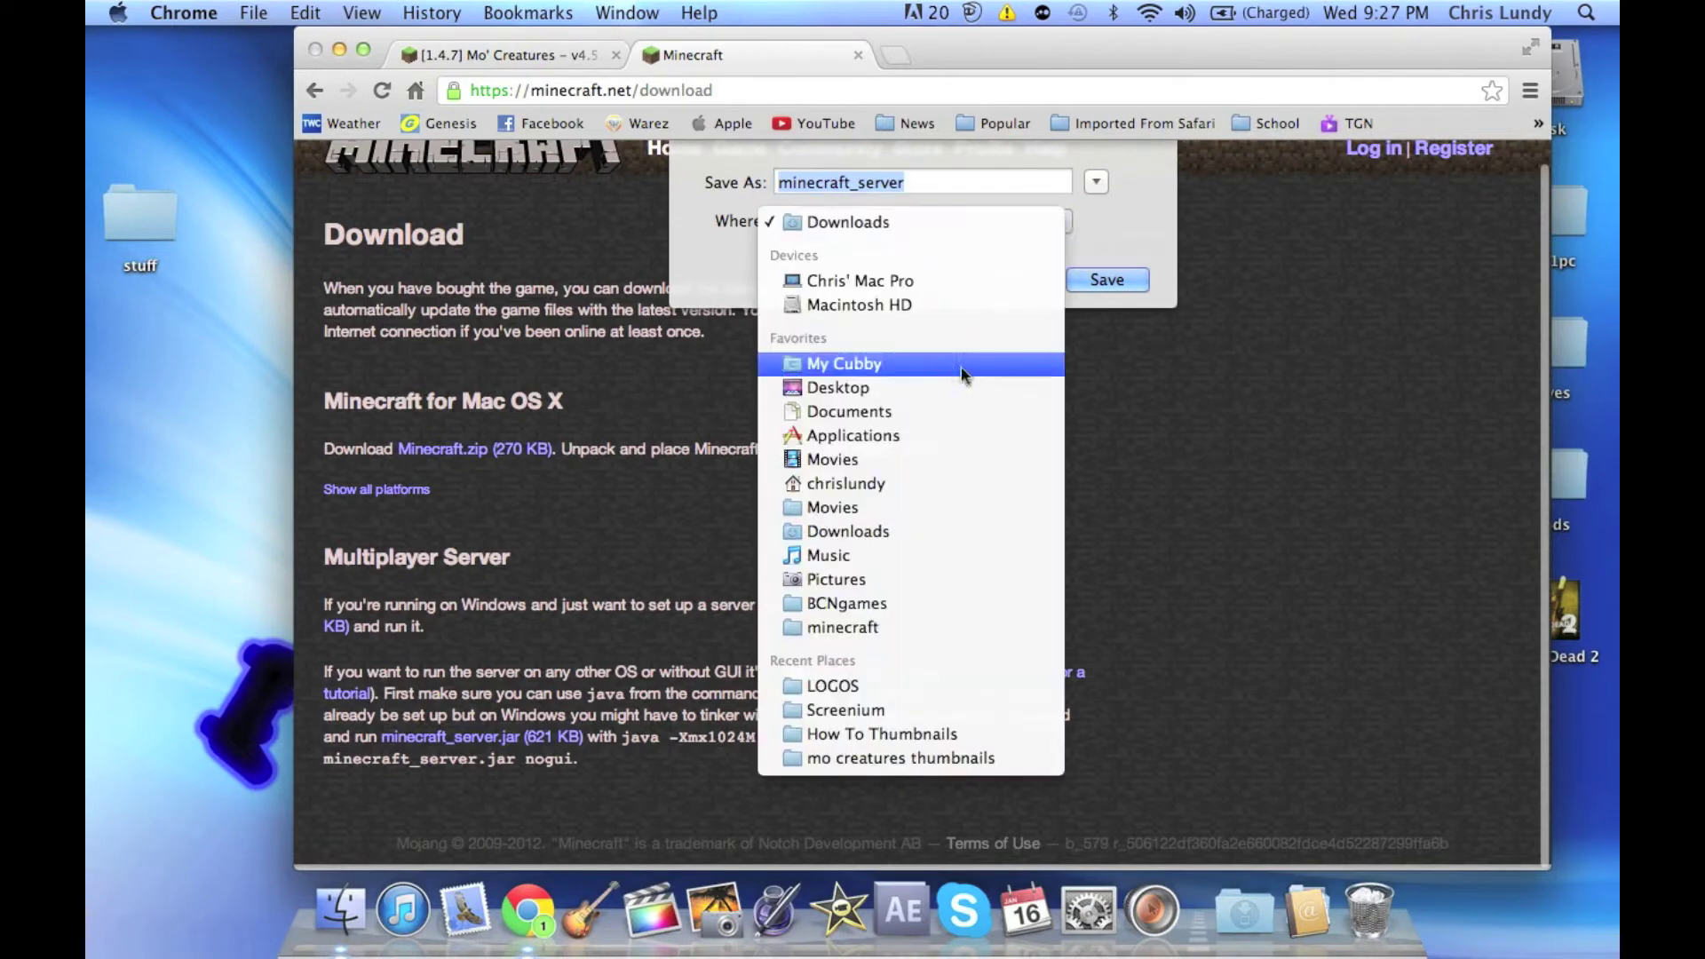
left_click(914, 370)
key("Return")
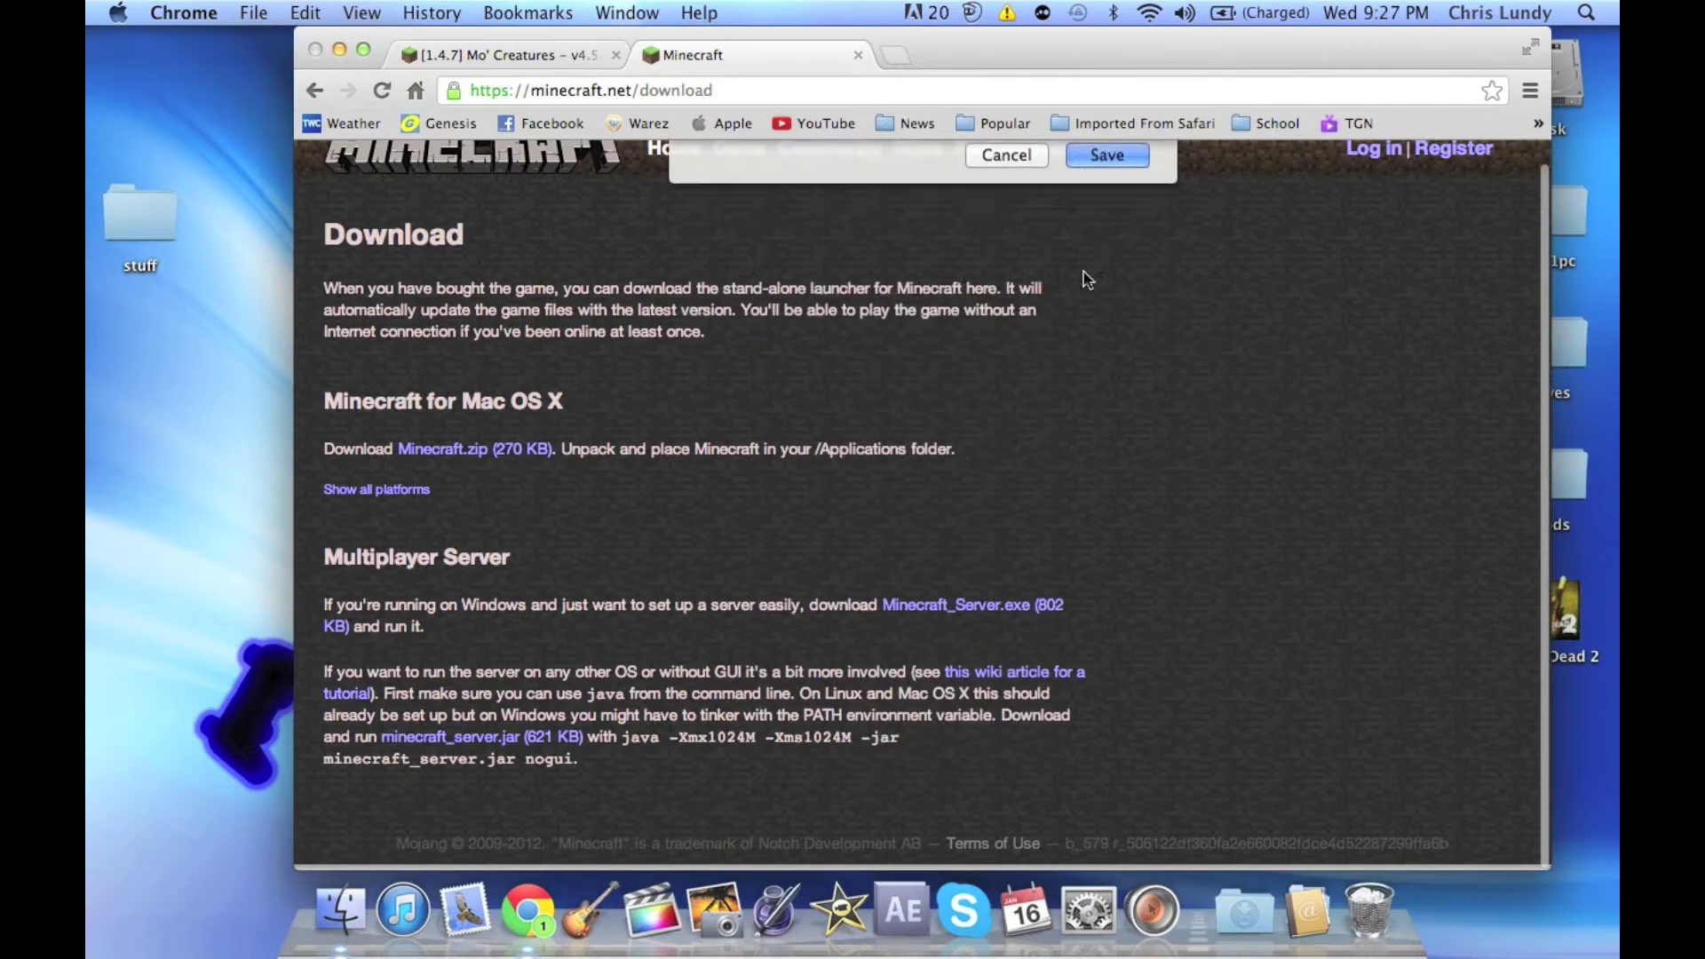
left_click(858, 55)
Step: Move minecraft_server.jar from the desktop into the server folder and open the folder
left_click(339, 49)
left_click(969, 426)
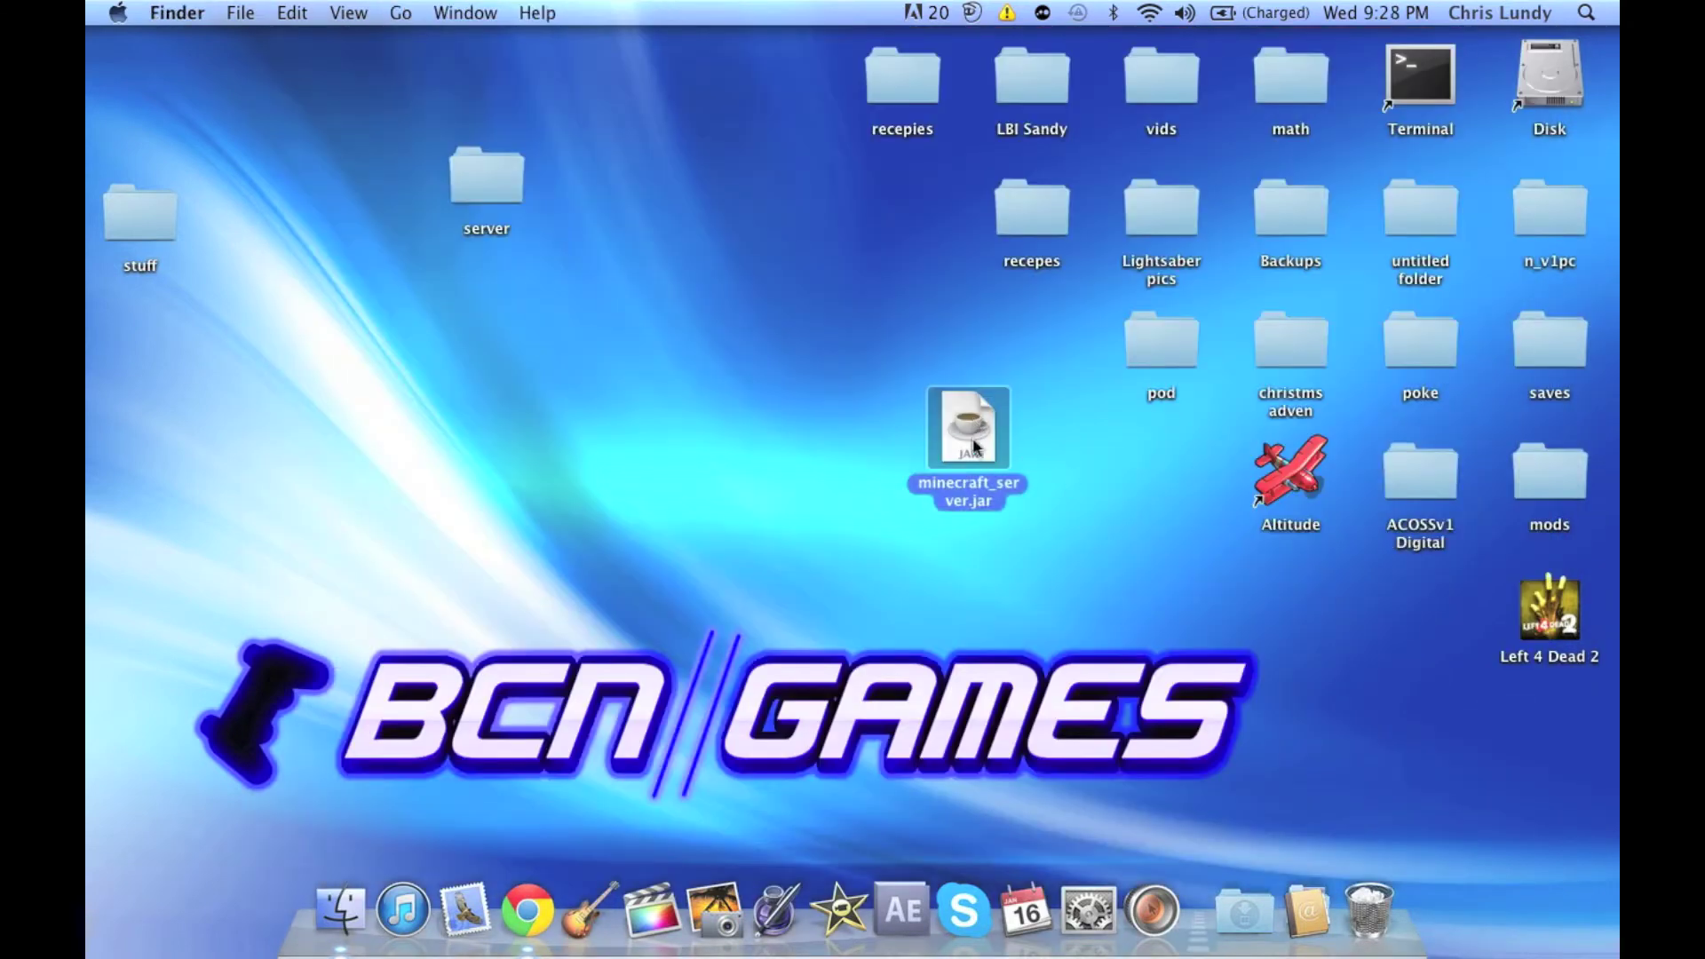
left_click_drag(969, 447, 482, 182)
double_click(482, 183)
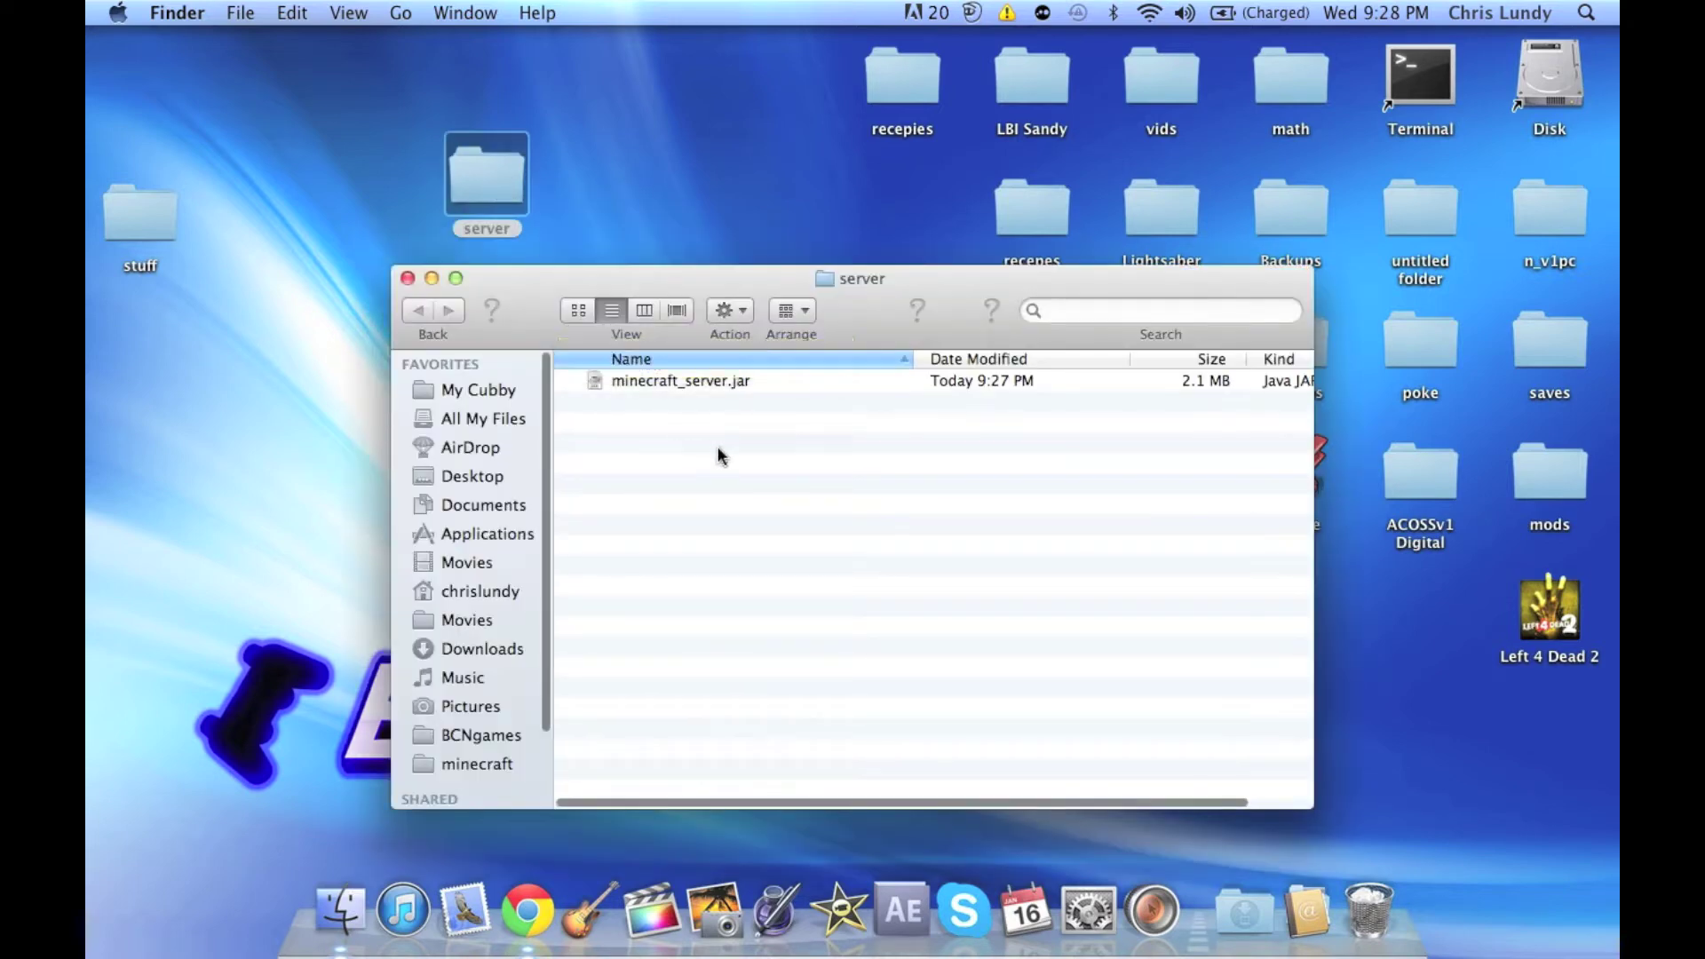
Step: Move the stuff folder aside, reopen the server folder and call up minecraft_server.jar's actions
left_click(407, 278)
left_click_drag(111, 235, 711, 204)
double_click(487, 187)
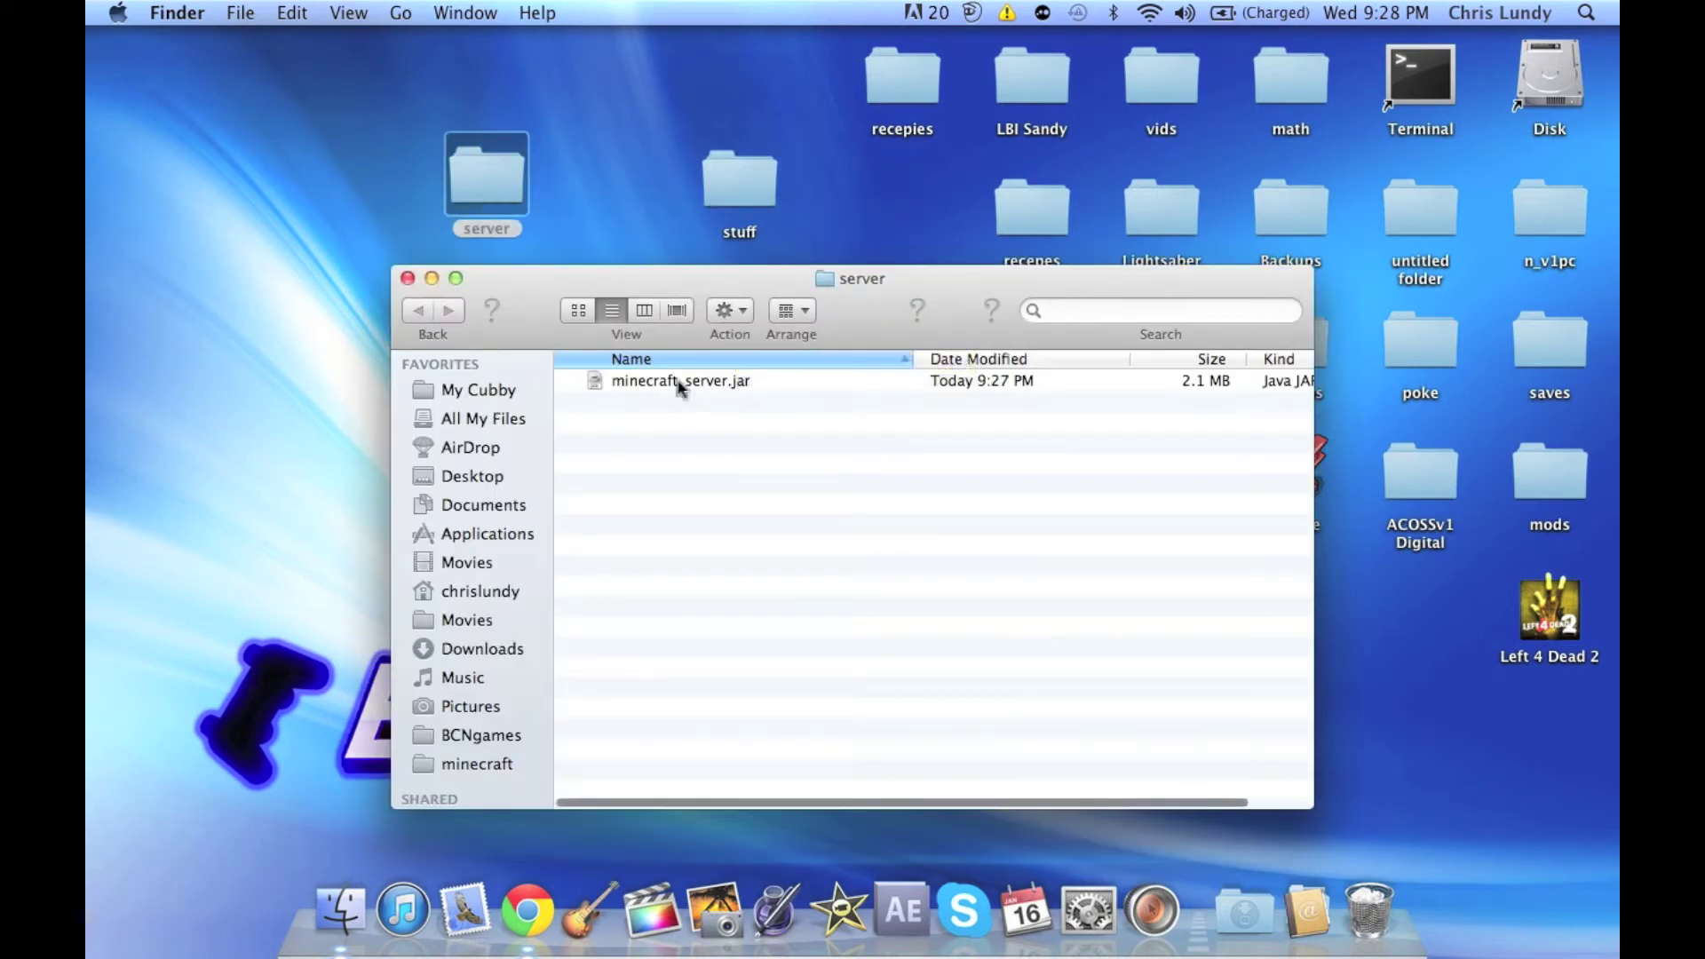
right_click(676, 380)
Step: Extract minecraft_server.jar with The Unarchiver and move the original jar to the Trash
mouse_move(707, 415)
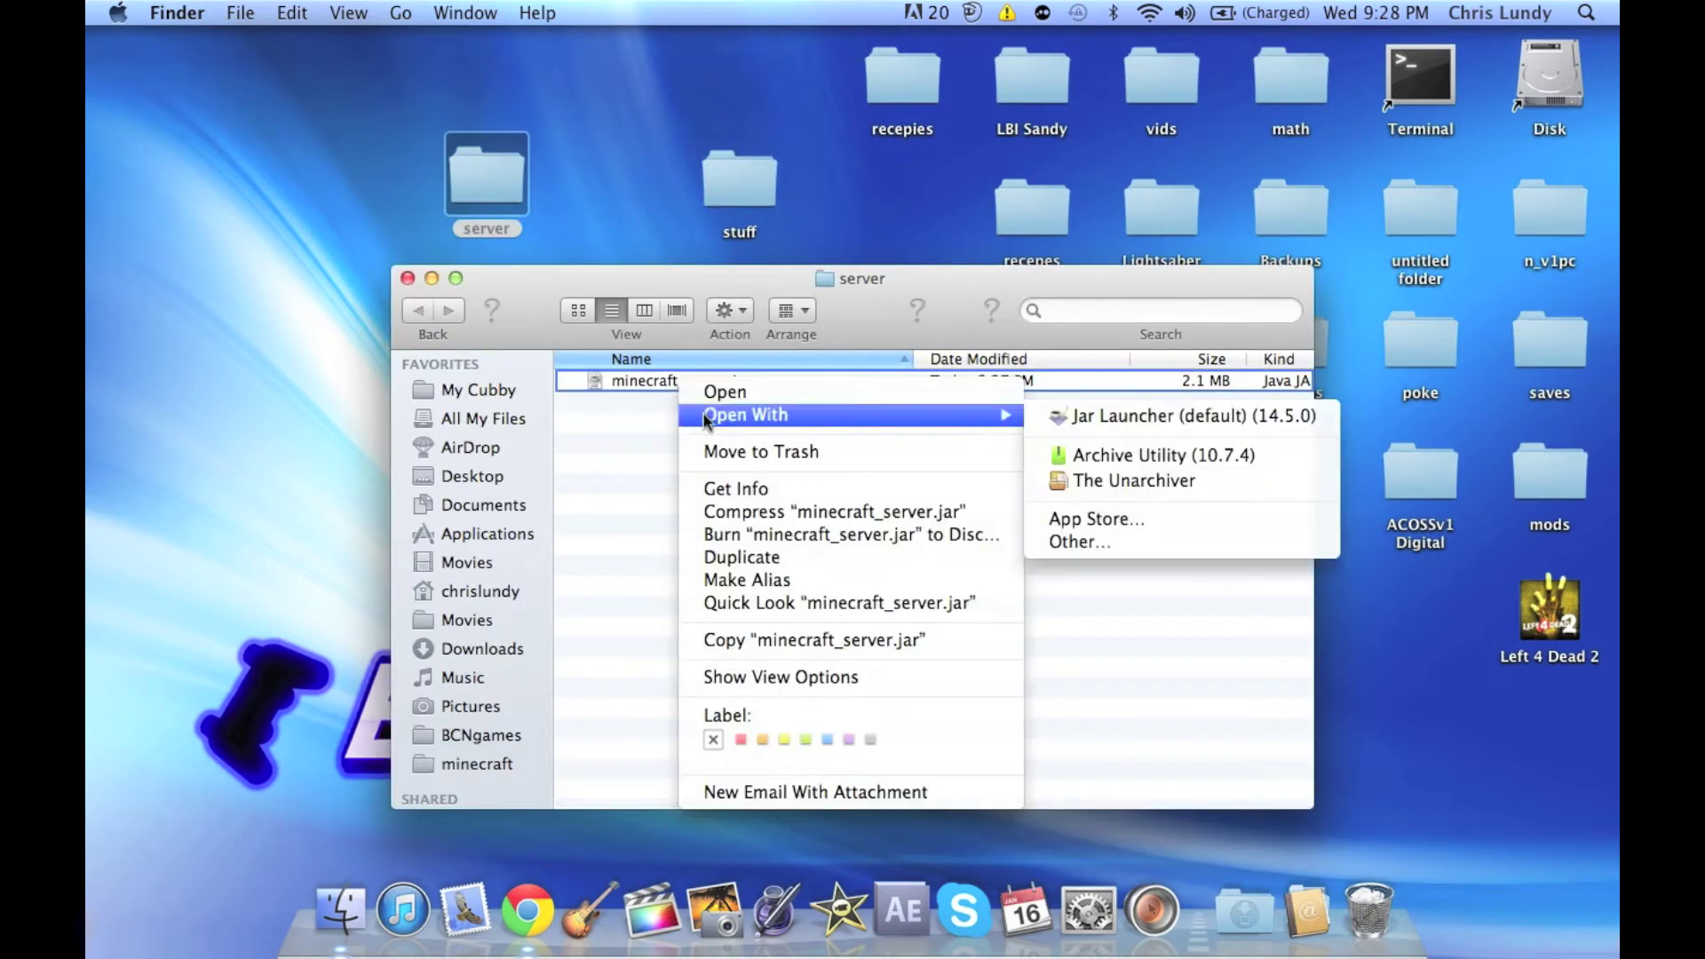
left_click(1133, 484)
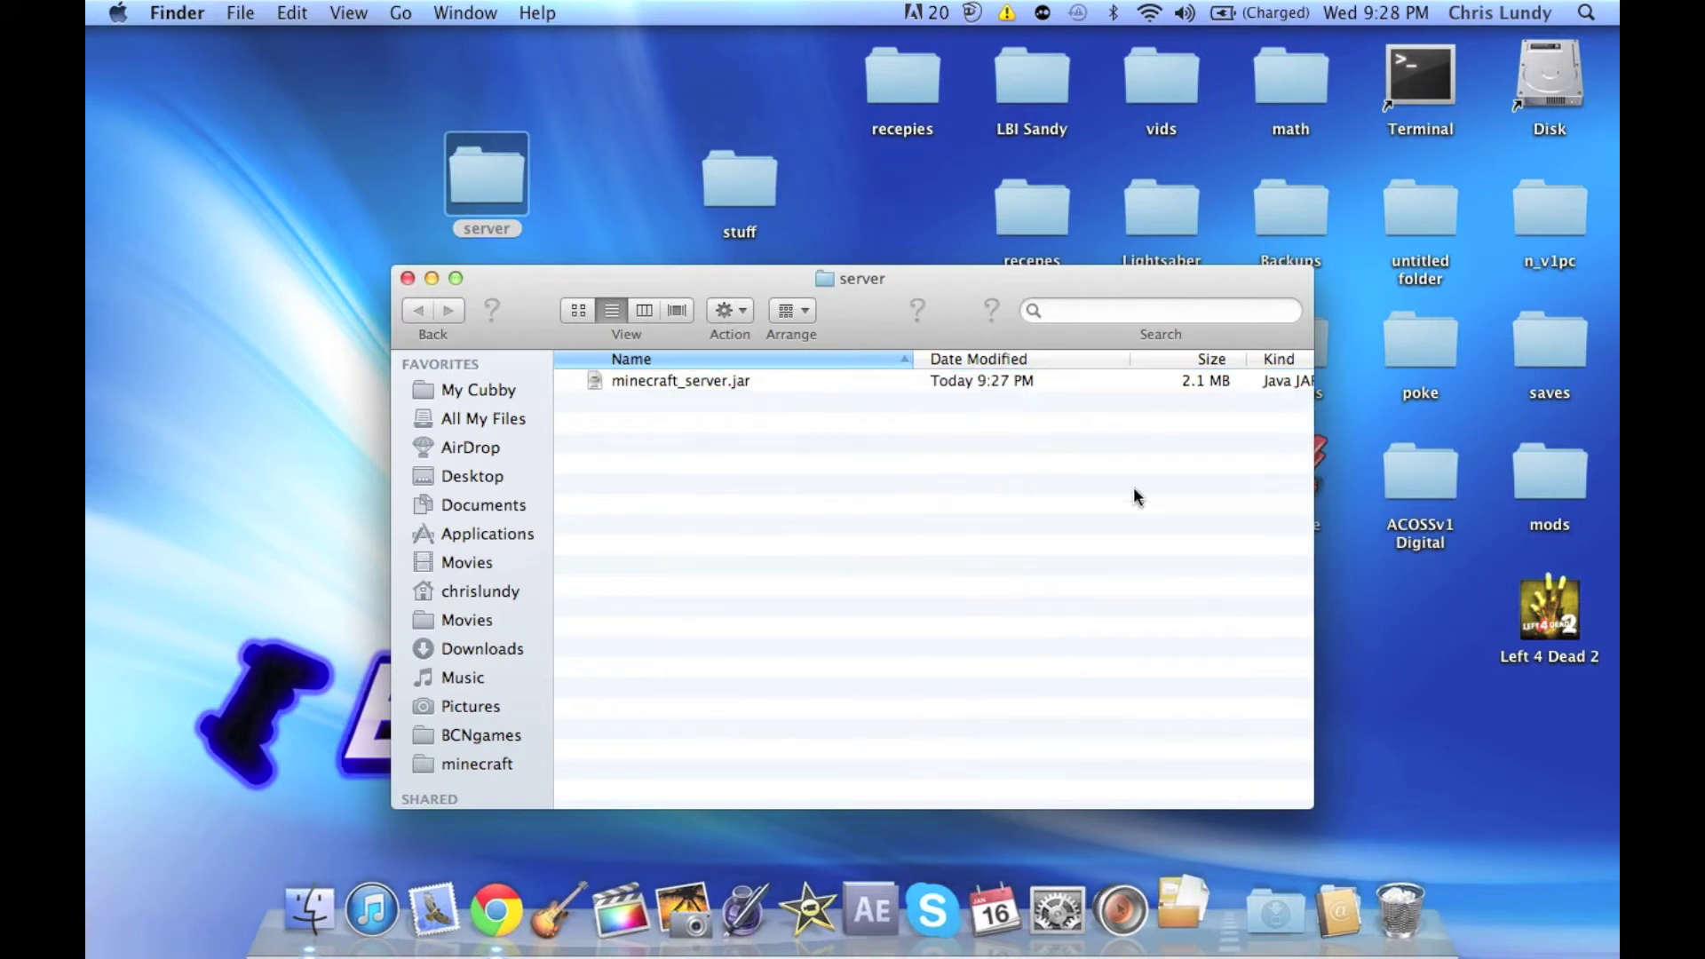
left_click(1069, 391)
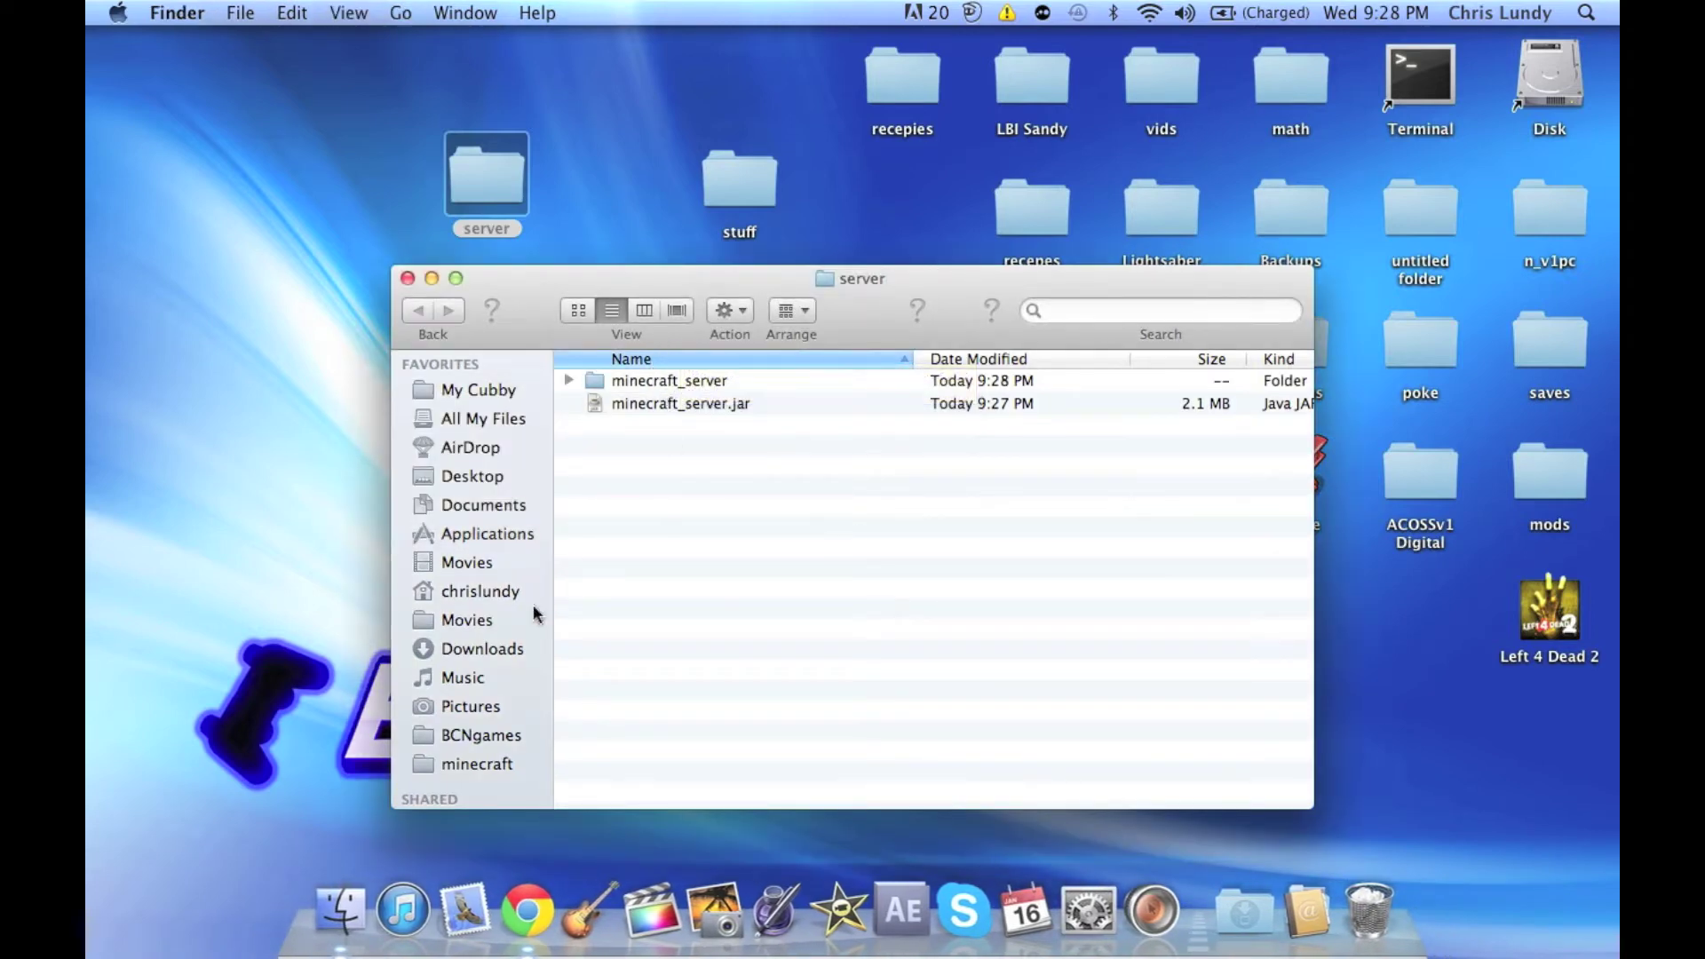
left_click(666, 382)
left_click(657, 405)
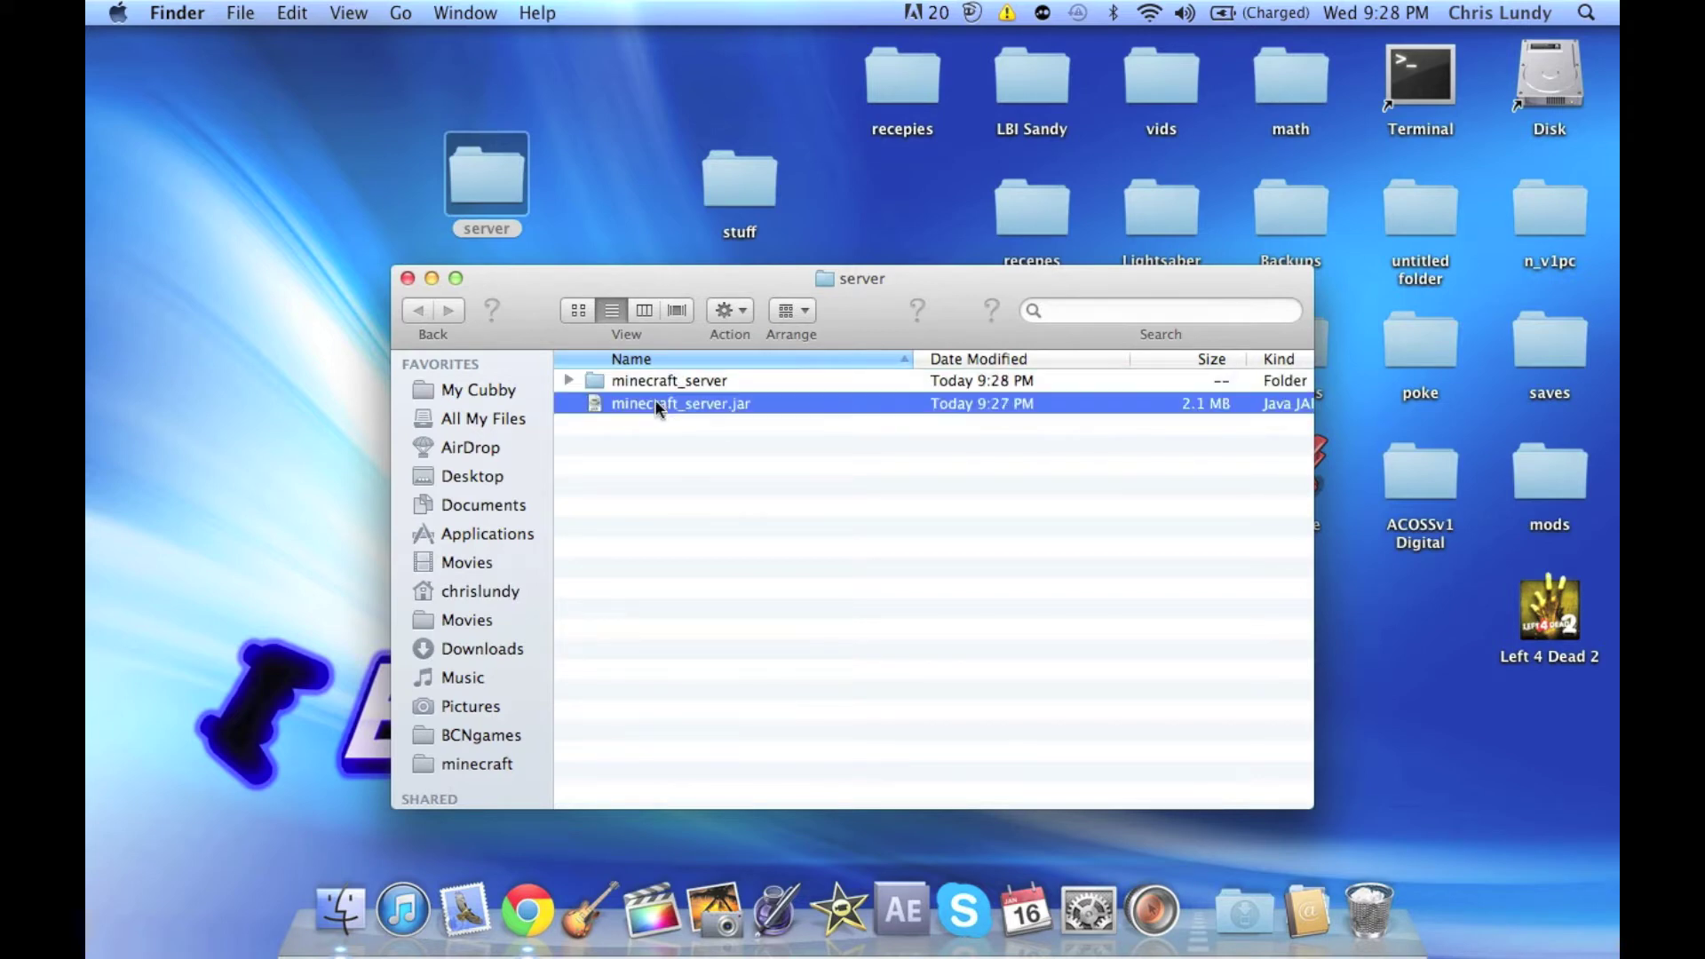
left_click_drag(657, 406, 1366, 910)
Step: Rename the extracted minecraft_server folder to minecraft_server.jar, keeping the .jar extension
left_click(652, 378)
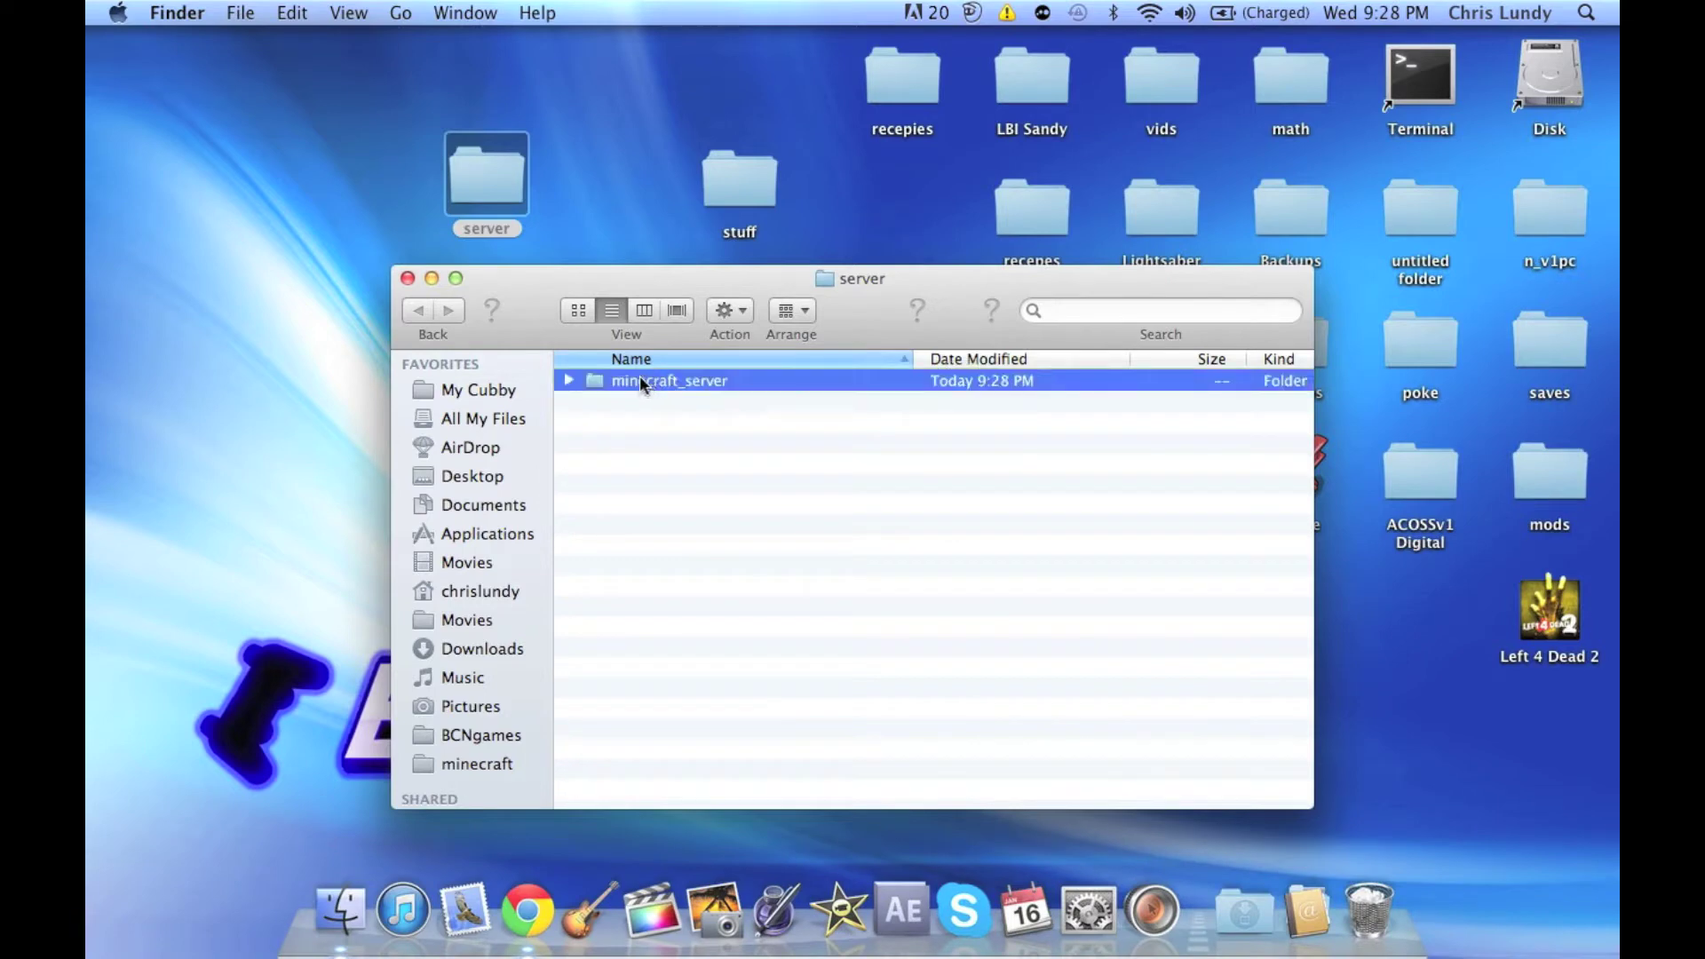
key("Return")
key("Right")
type(".")
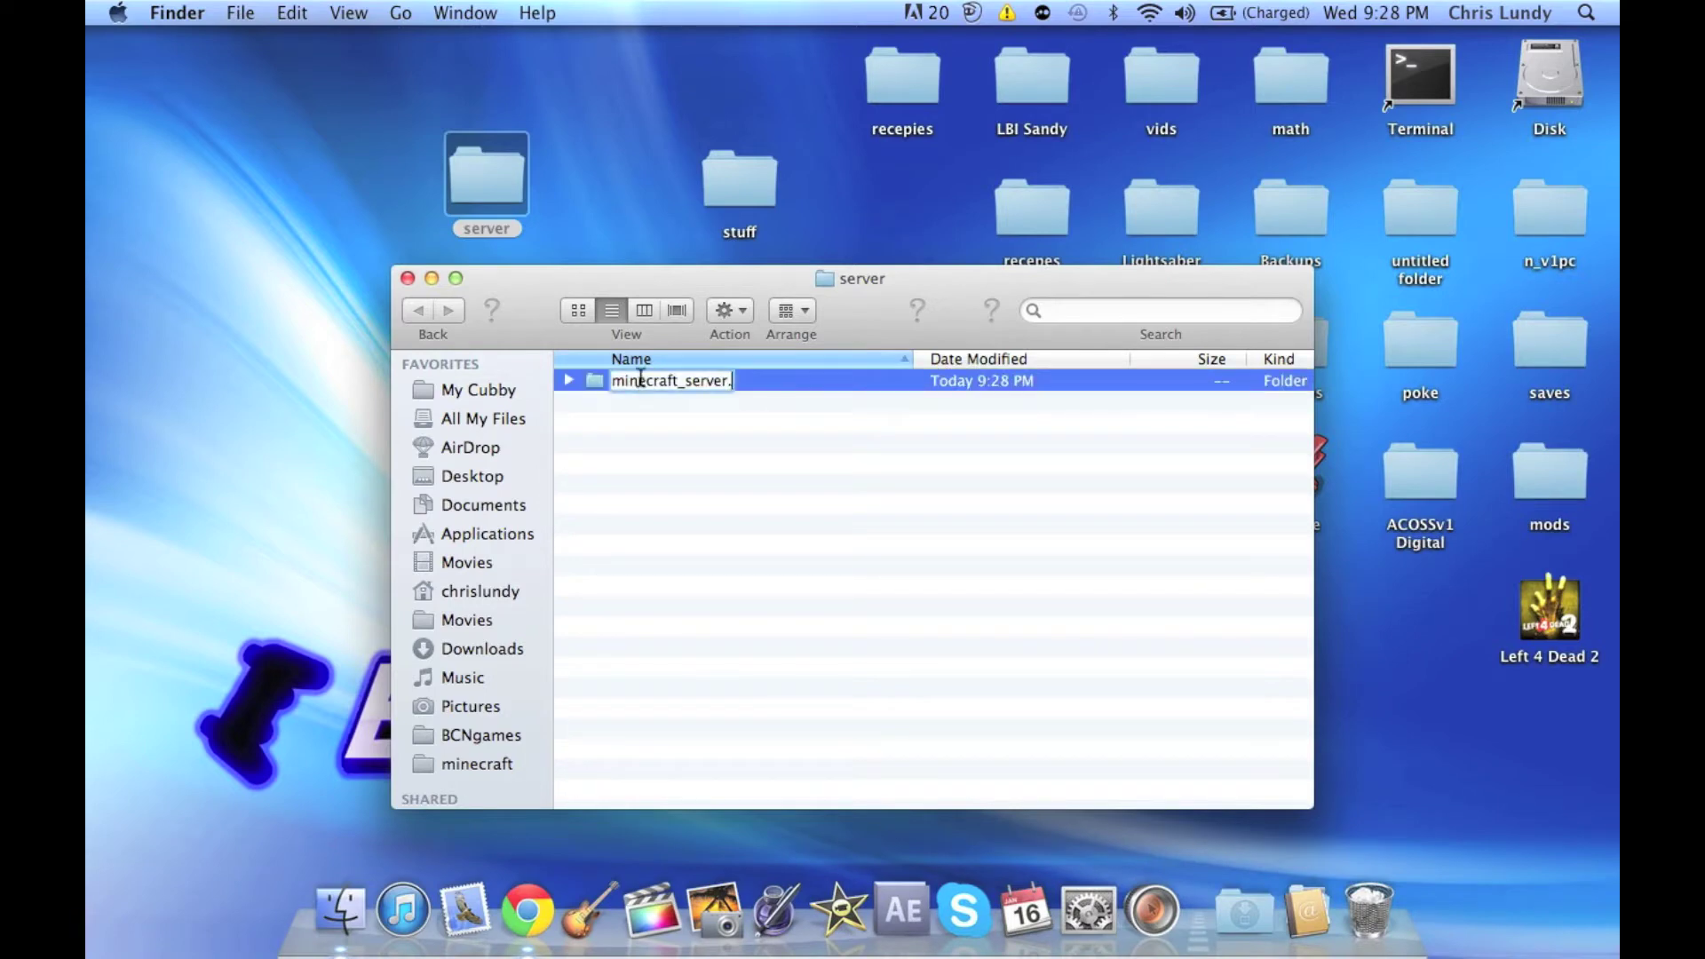
type("jar")
key("Return")
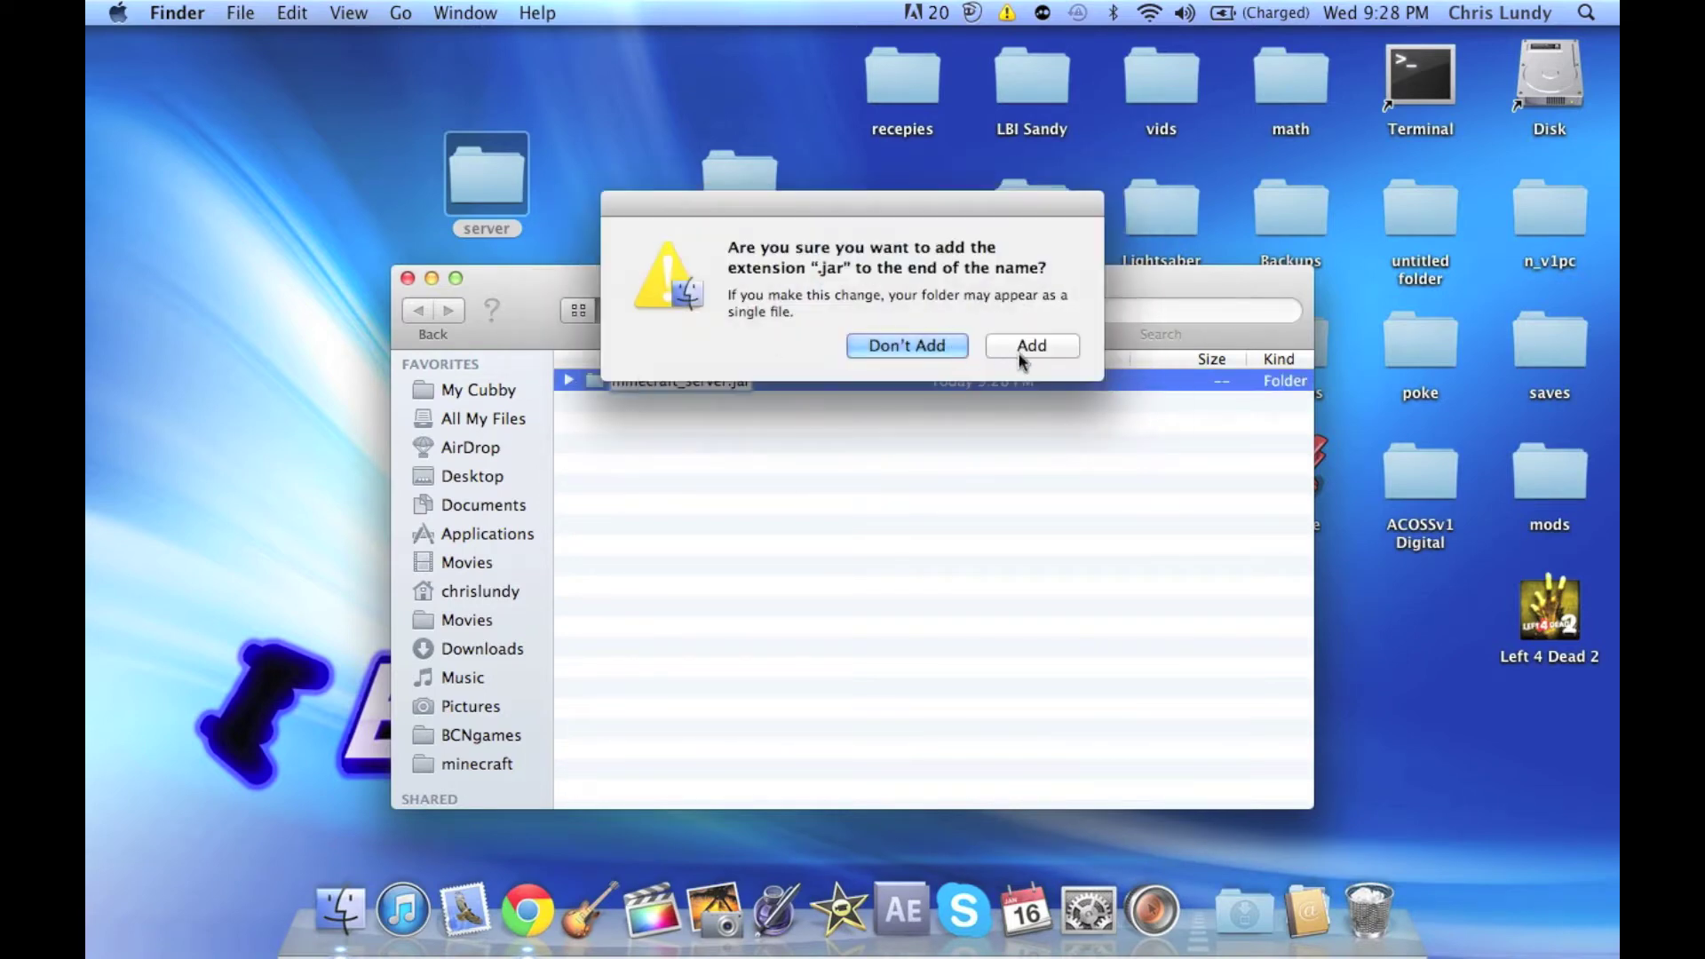
left_click(1020, 355)
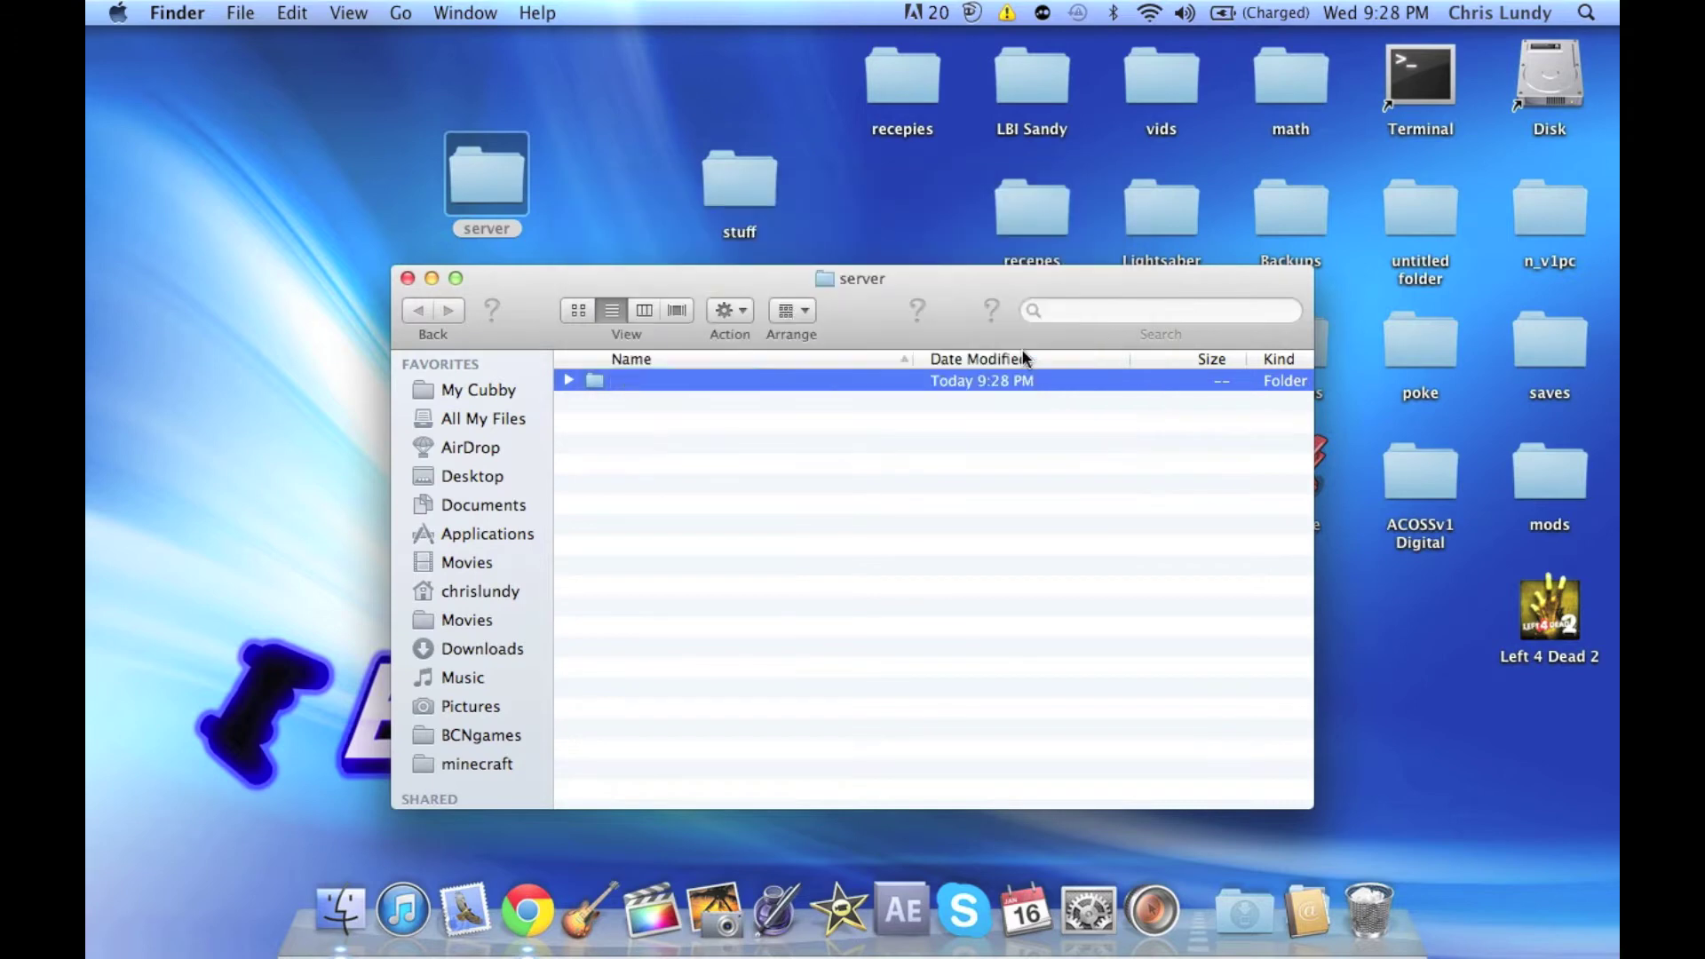
Step: Open the minecraft_server.jar folder in list view, arranged by Kind
left_click(574, 306)
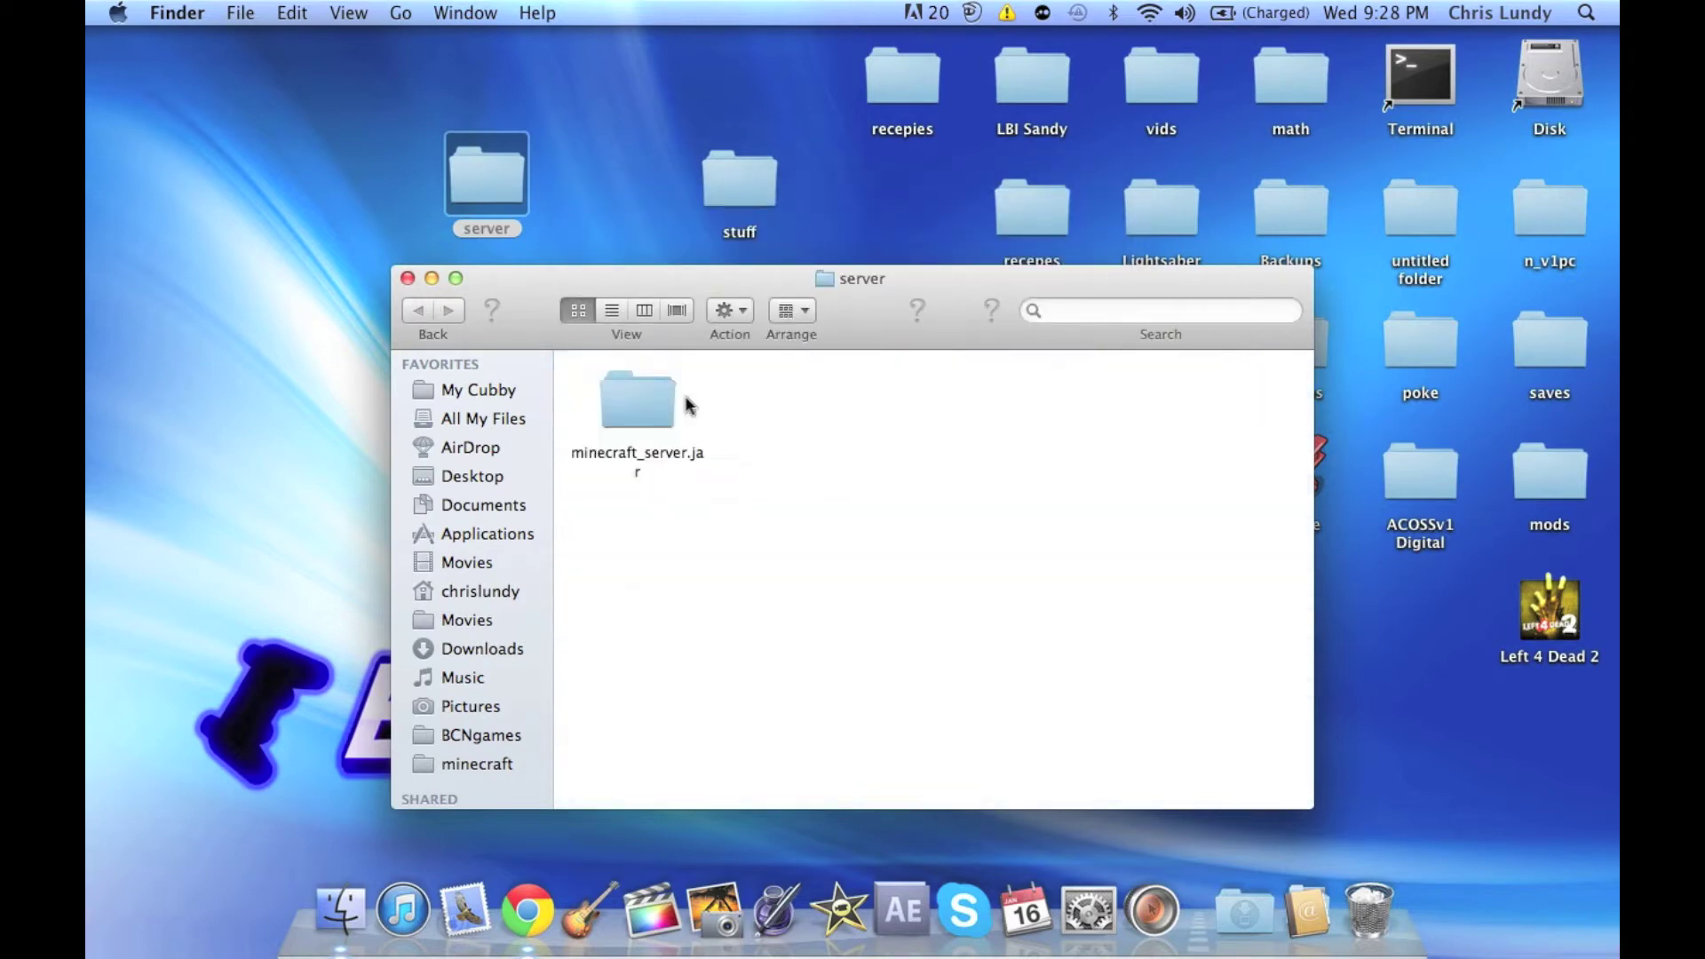
double_click(639, 390)
left_click(612, 310)
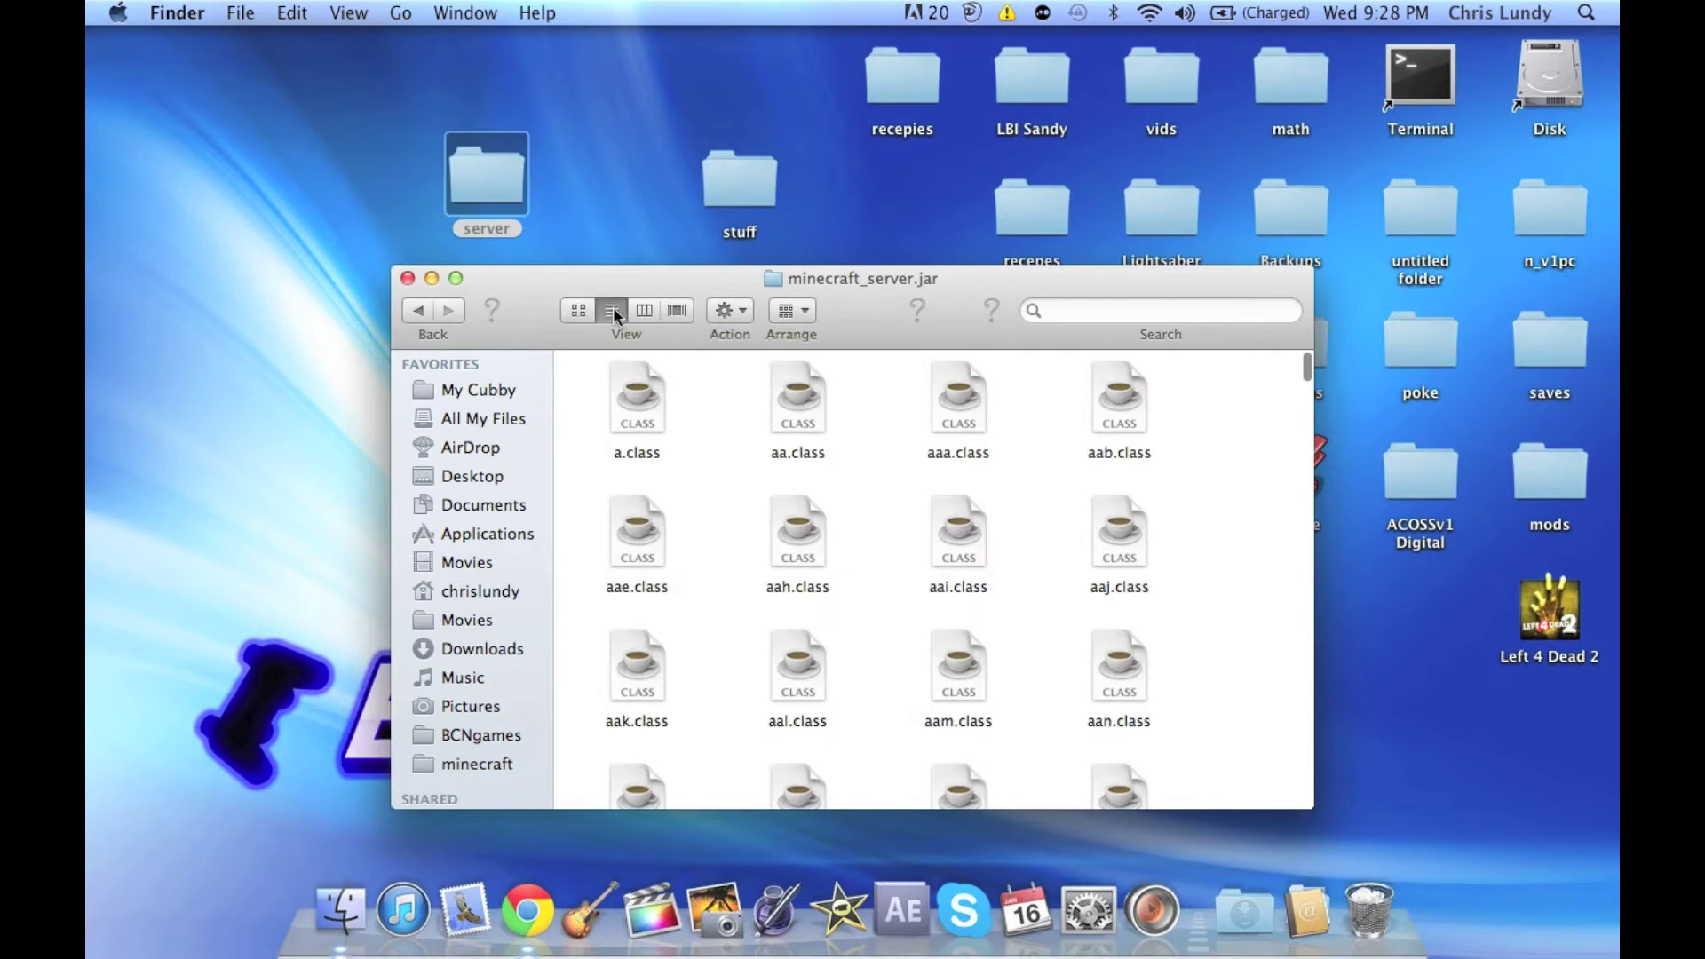
left_click(790, 311)
left_click(834, 363)
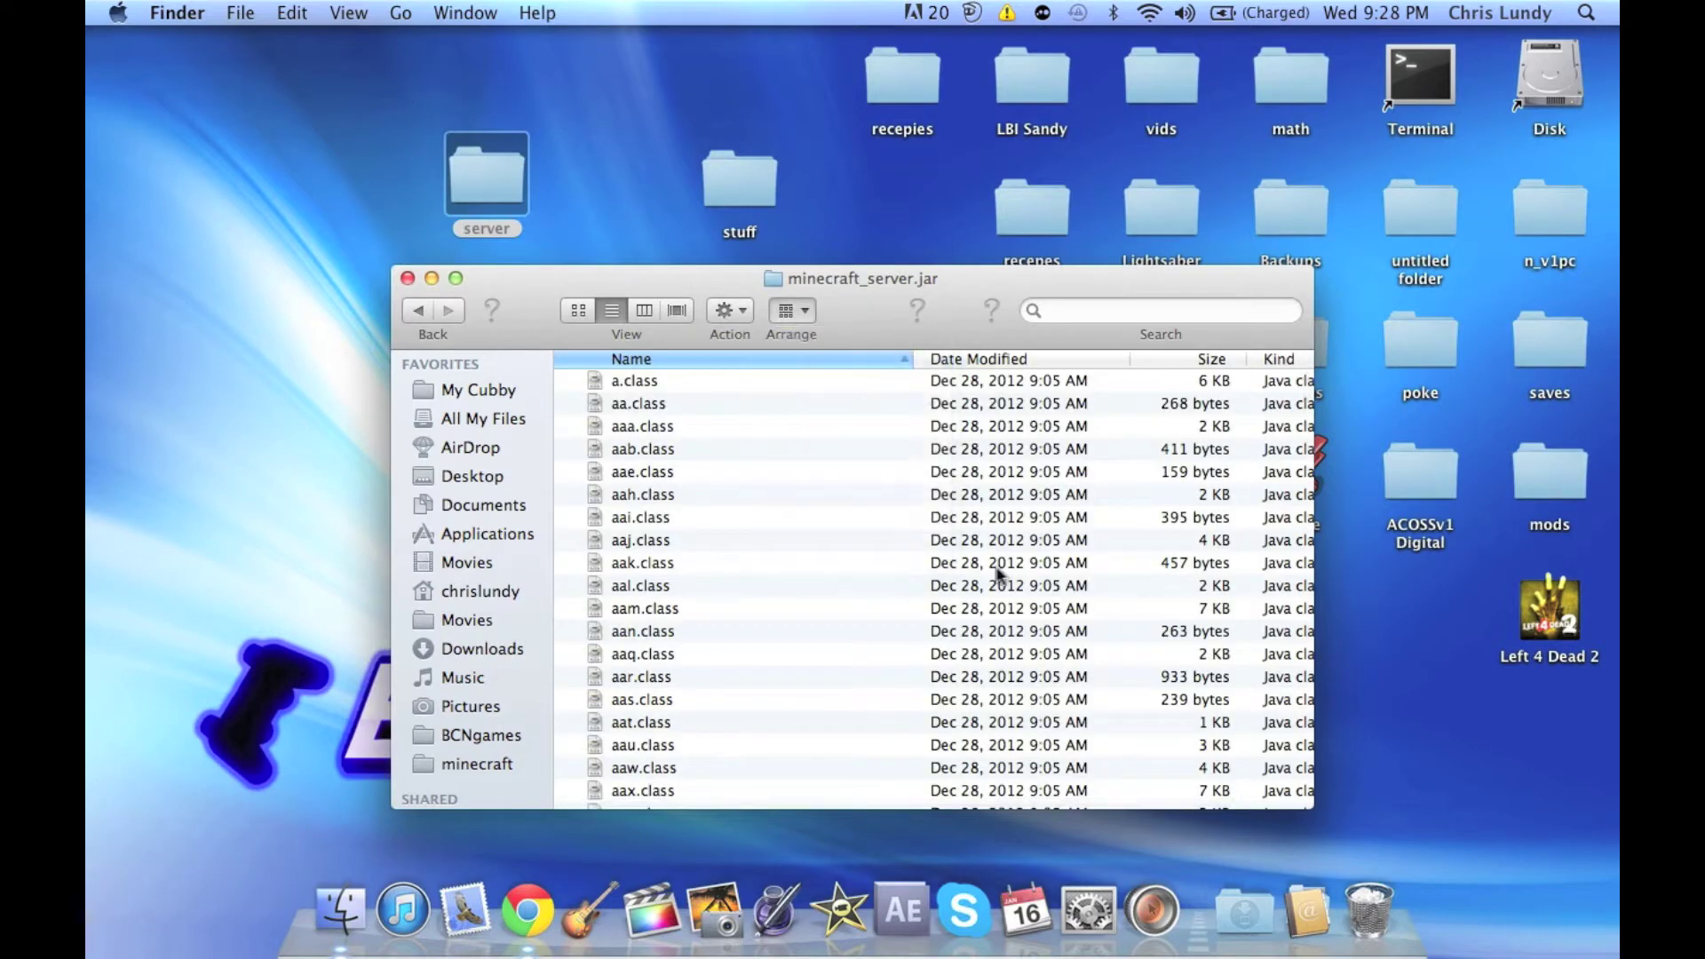
Step: Rearrange the server window and desktop folders, then open the stuff folder
left_click_drag(733, 285, 550, 260)
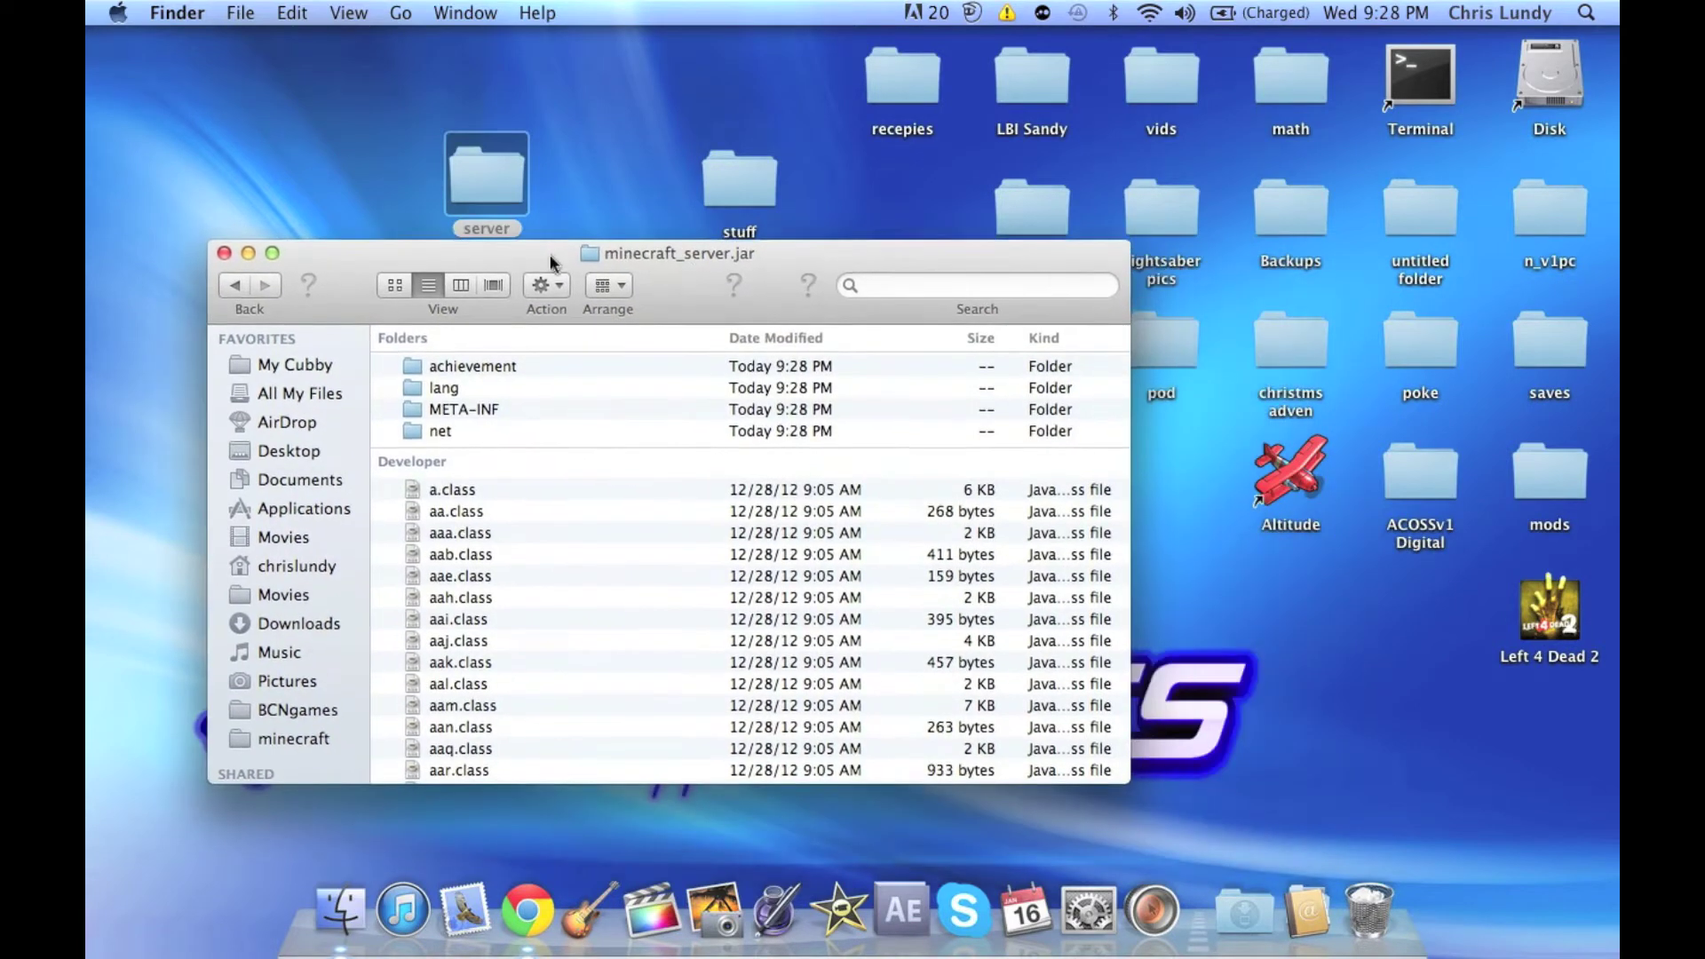
left_click(478, 167)
left_click_drag(477, 158, 545, 83)
left_click_drag(743, 191, 742, 124)
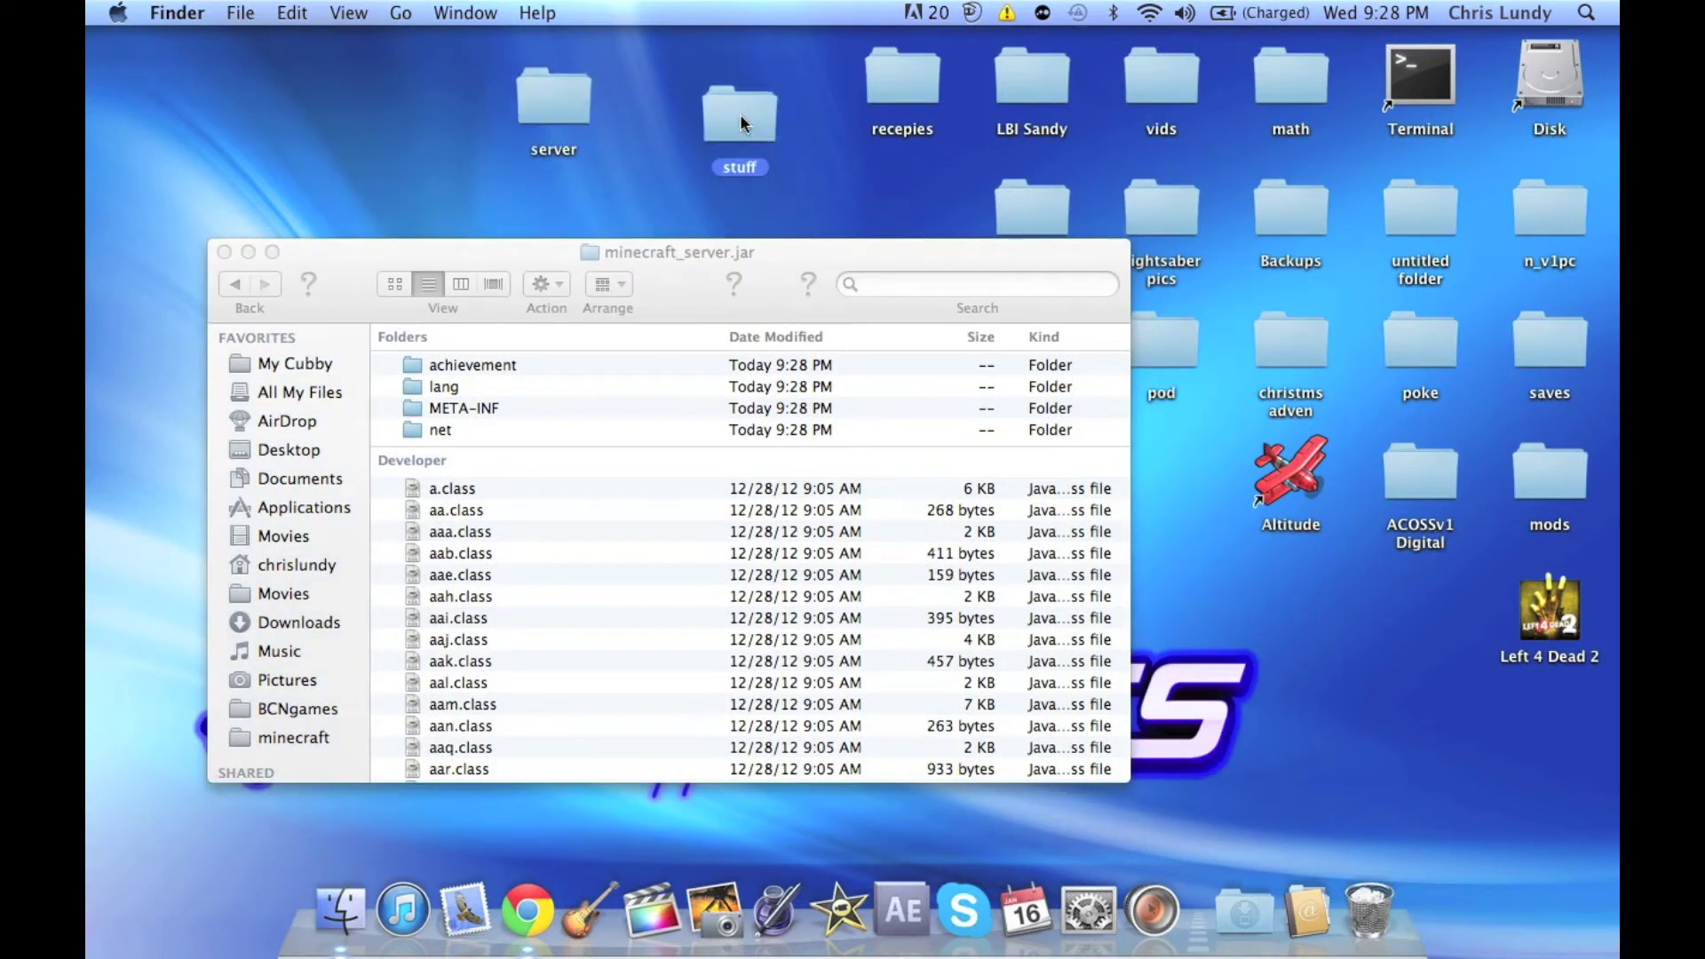
double_click(742, 123)
Step: Unzip the minecraftforge universal archive and open its folder arranged by Kind
left_click_drag(525, 229, 912, 231)
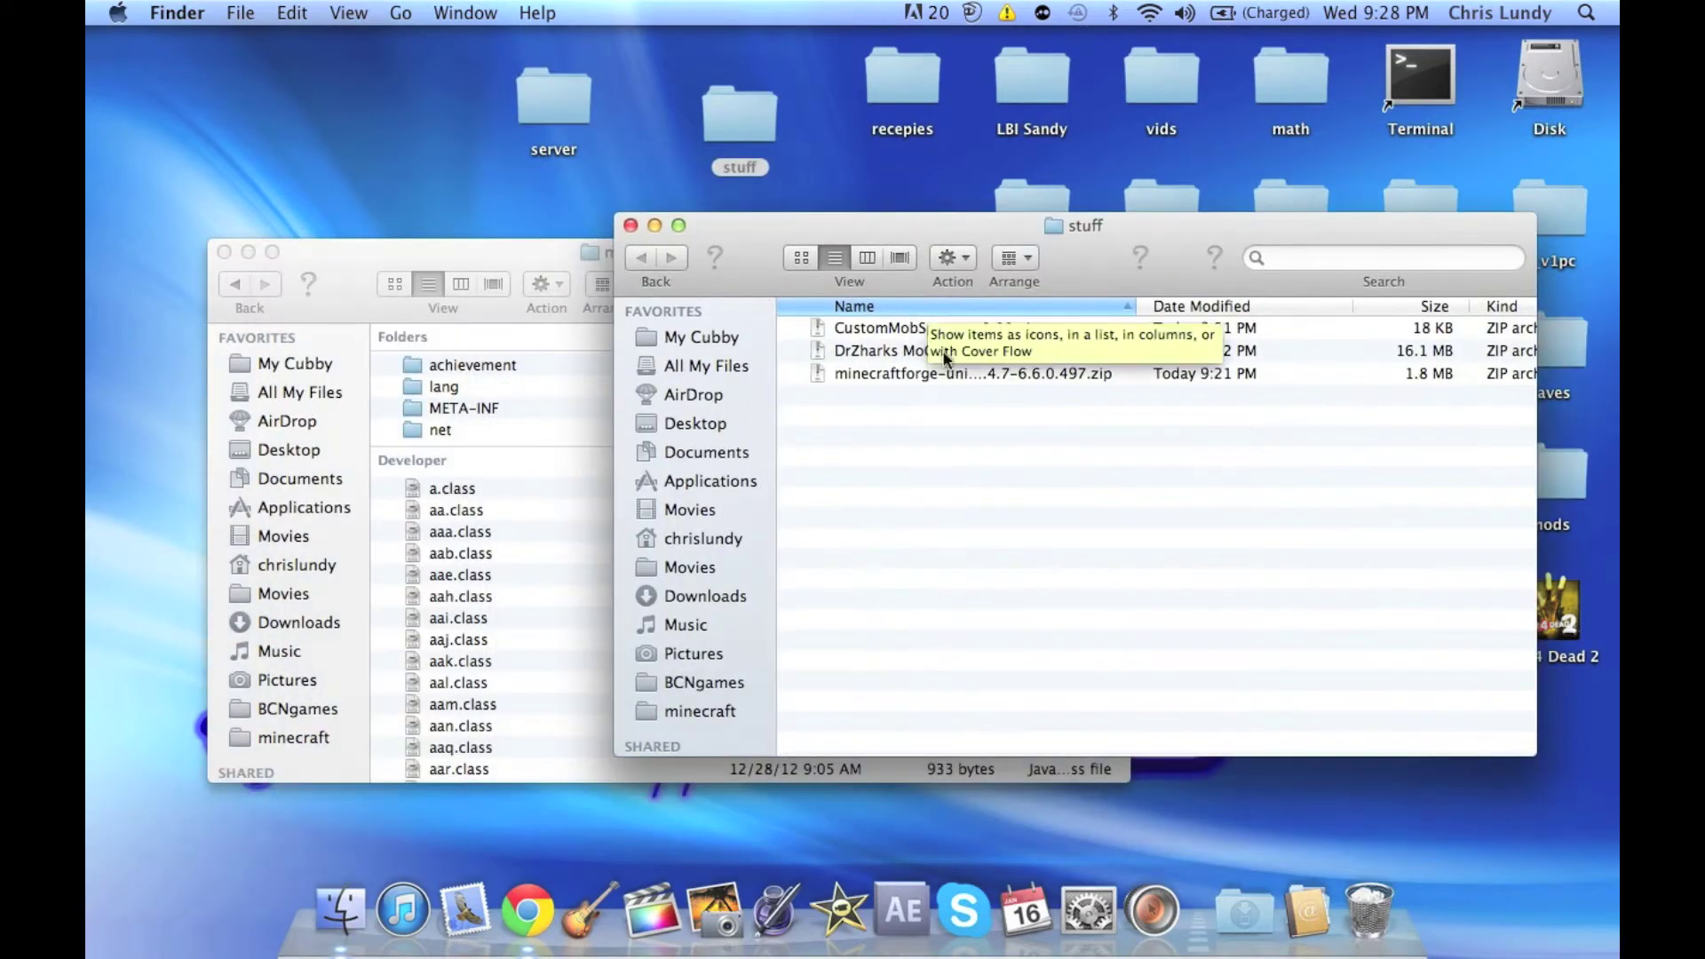
left_click(910, 371)
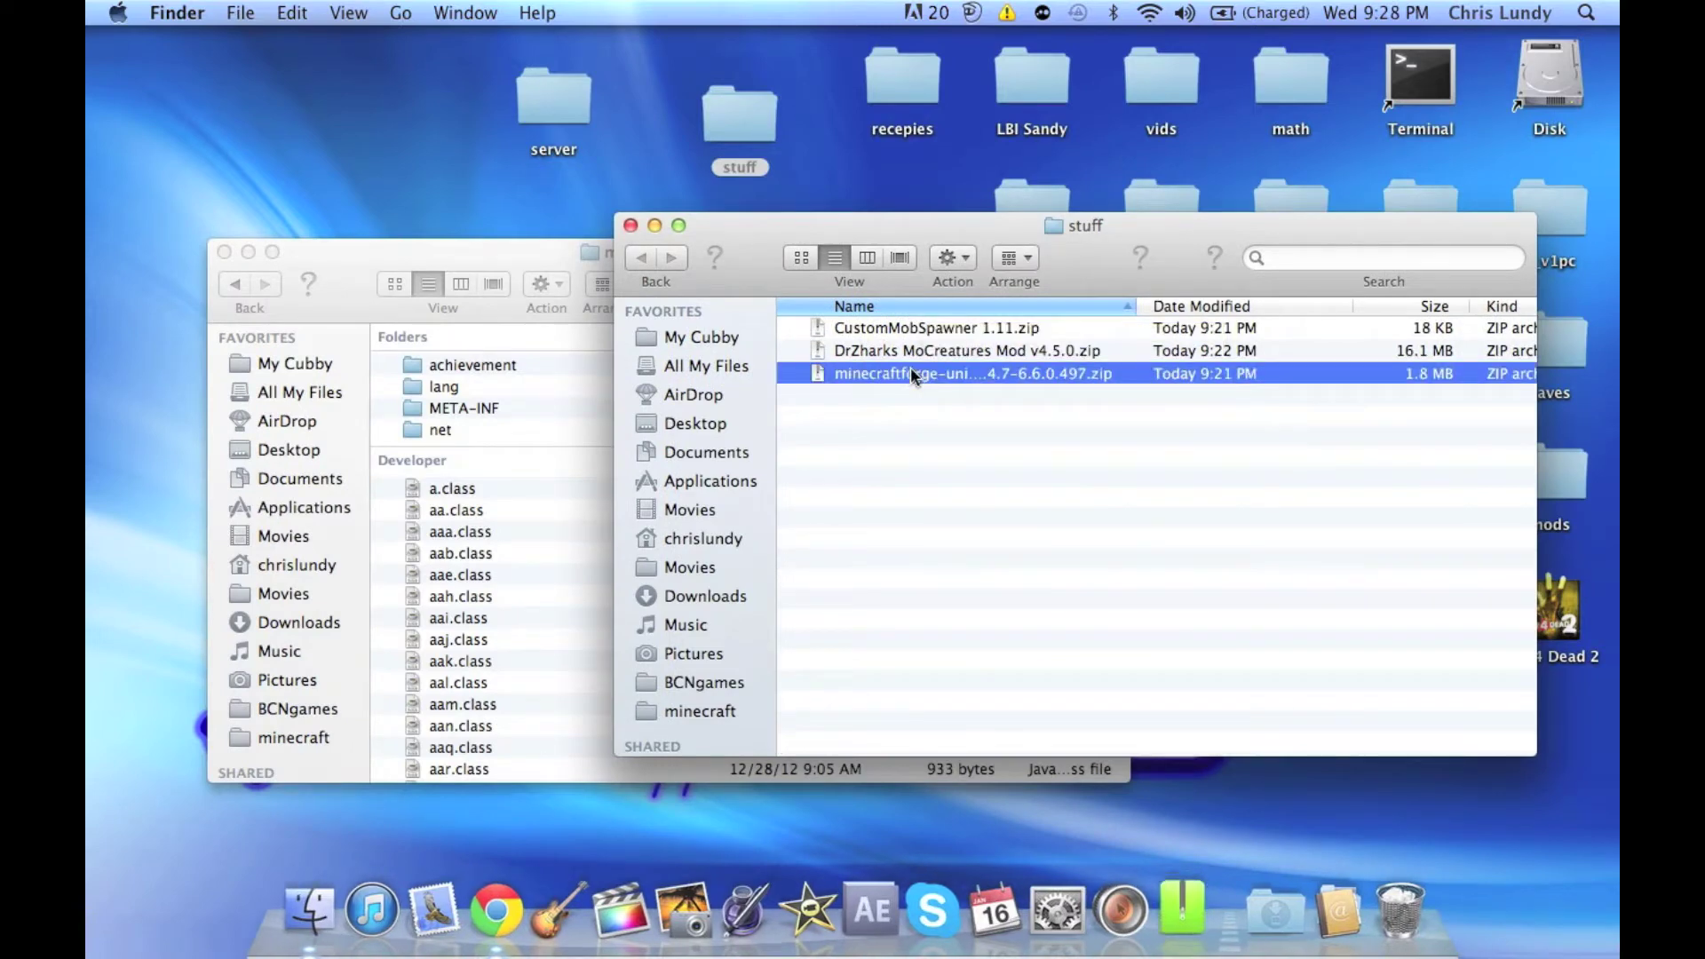
double_click(911, 371)
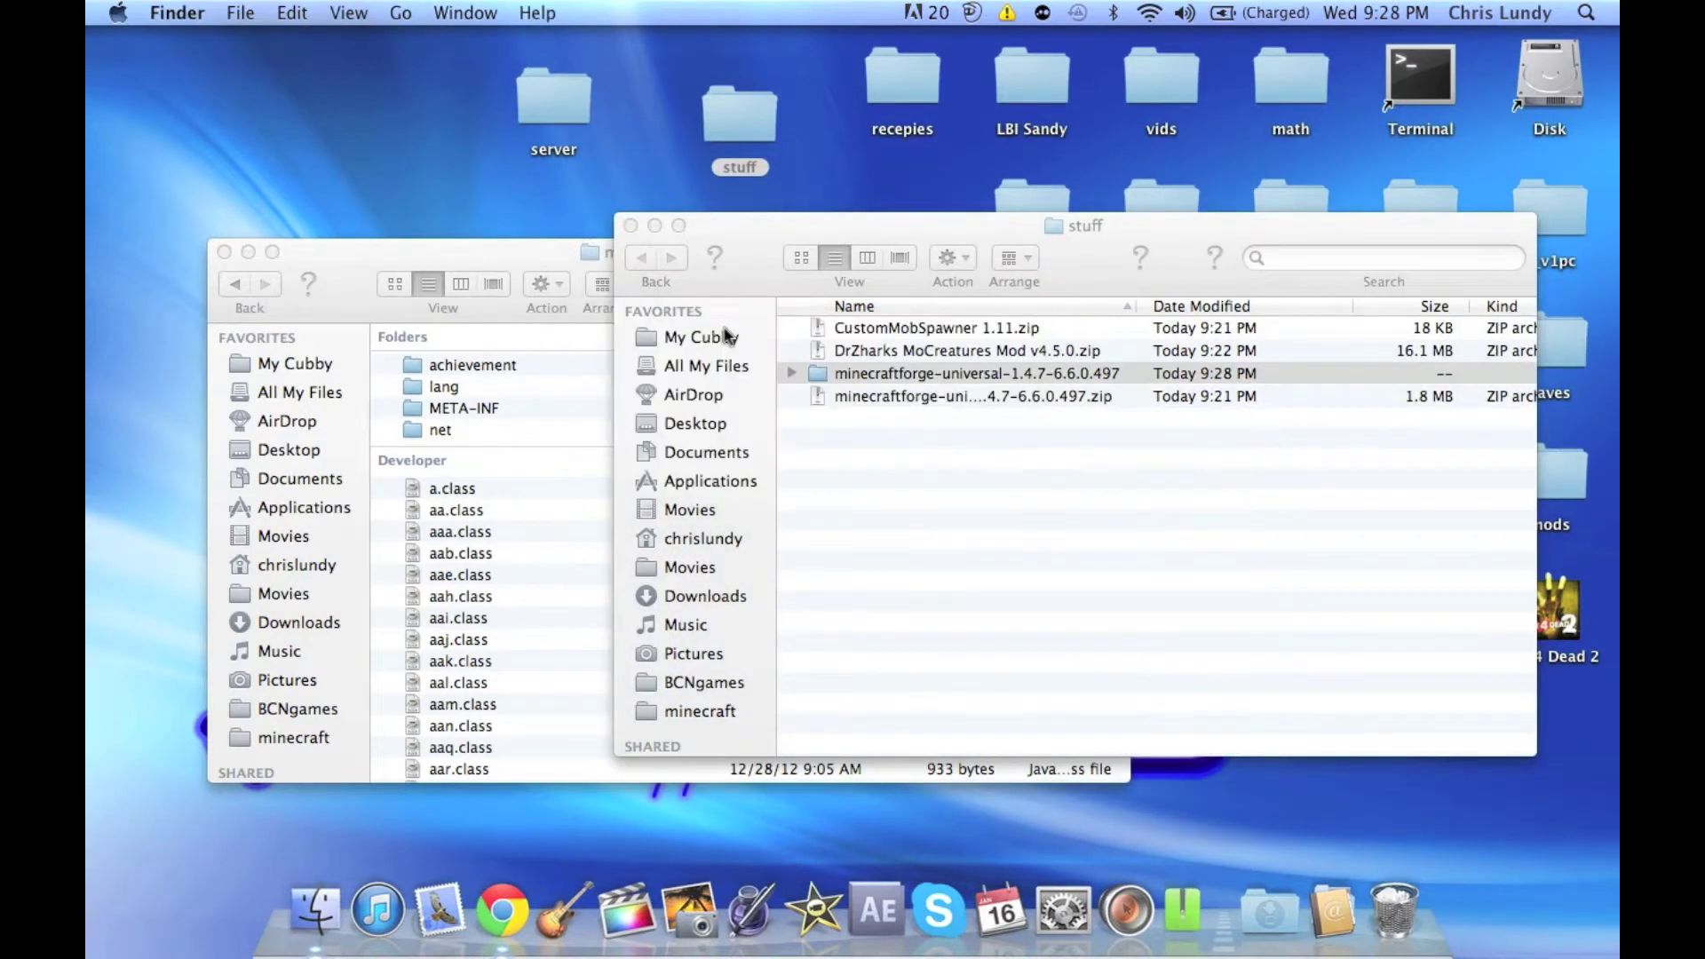
double_click(861, 374)
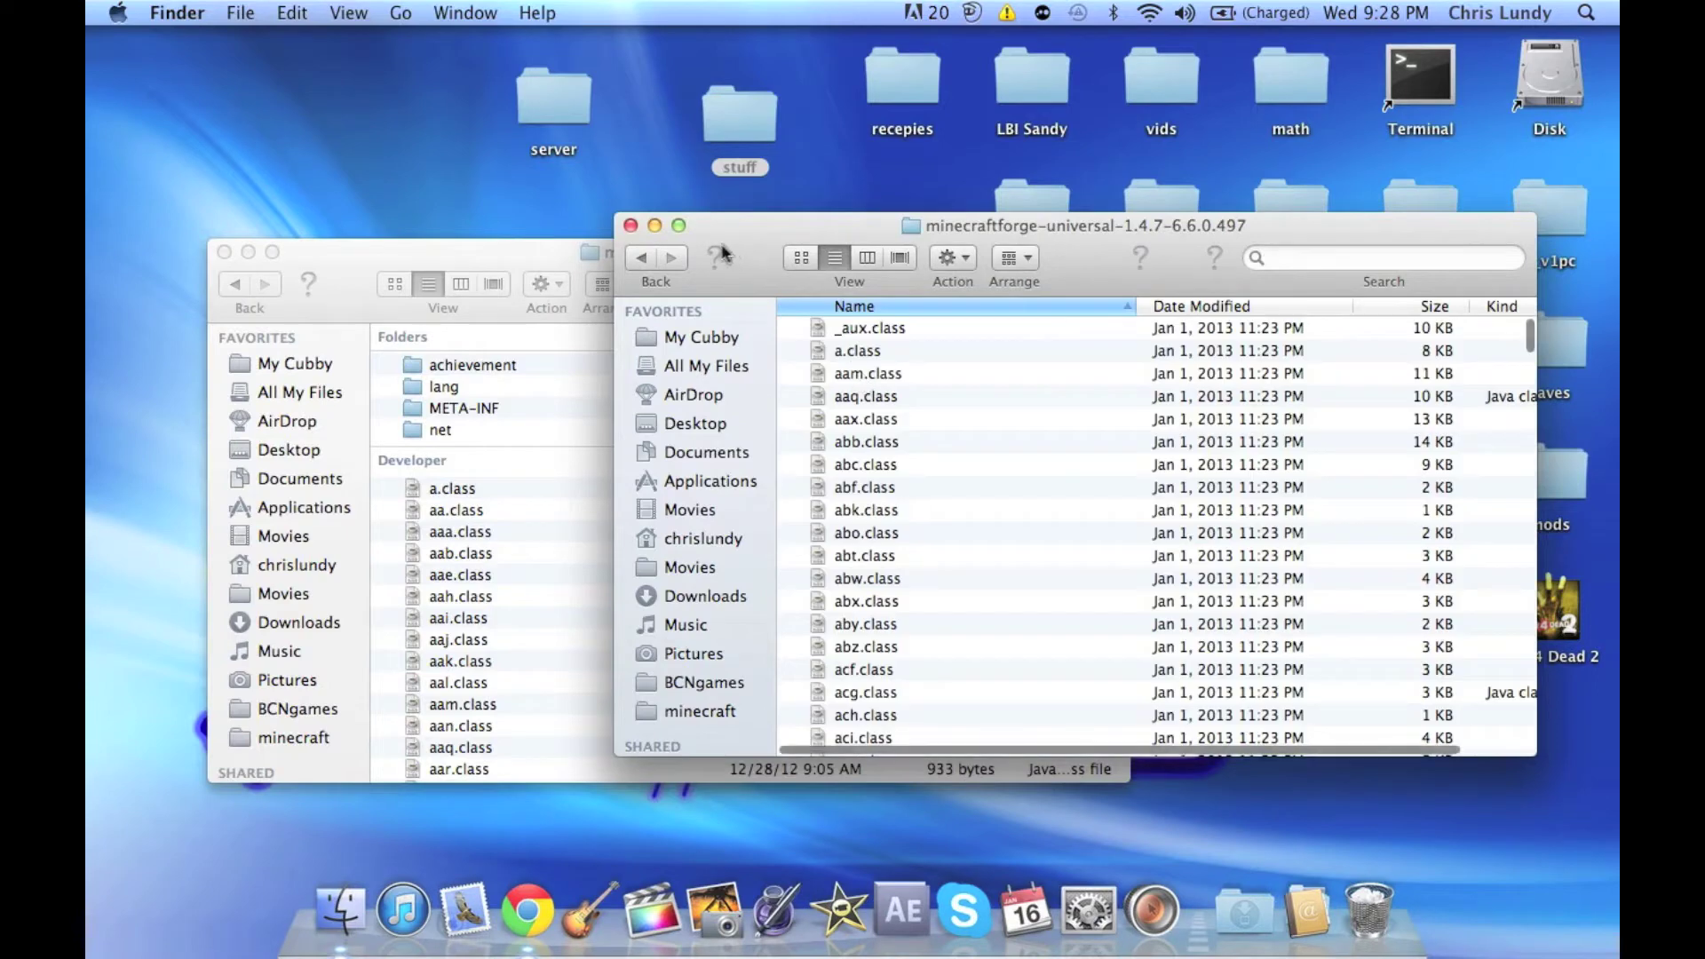
left_click(1017, 258)
left_click(1035, 310)
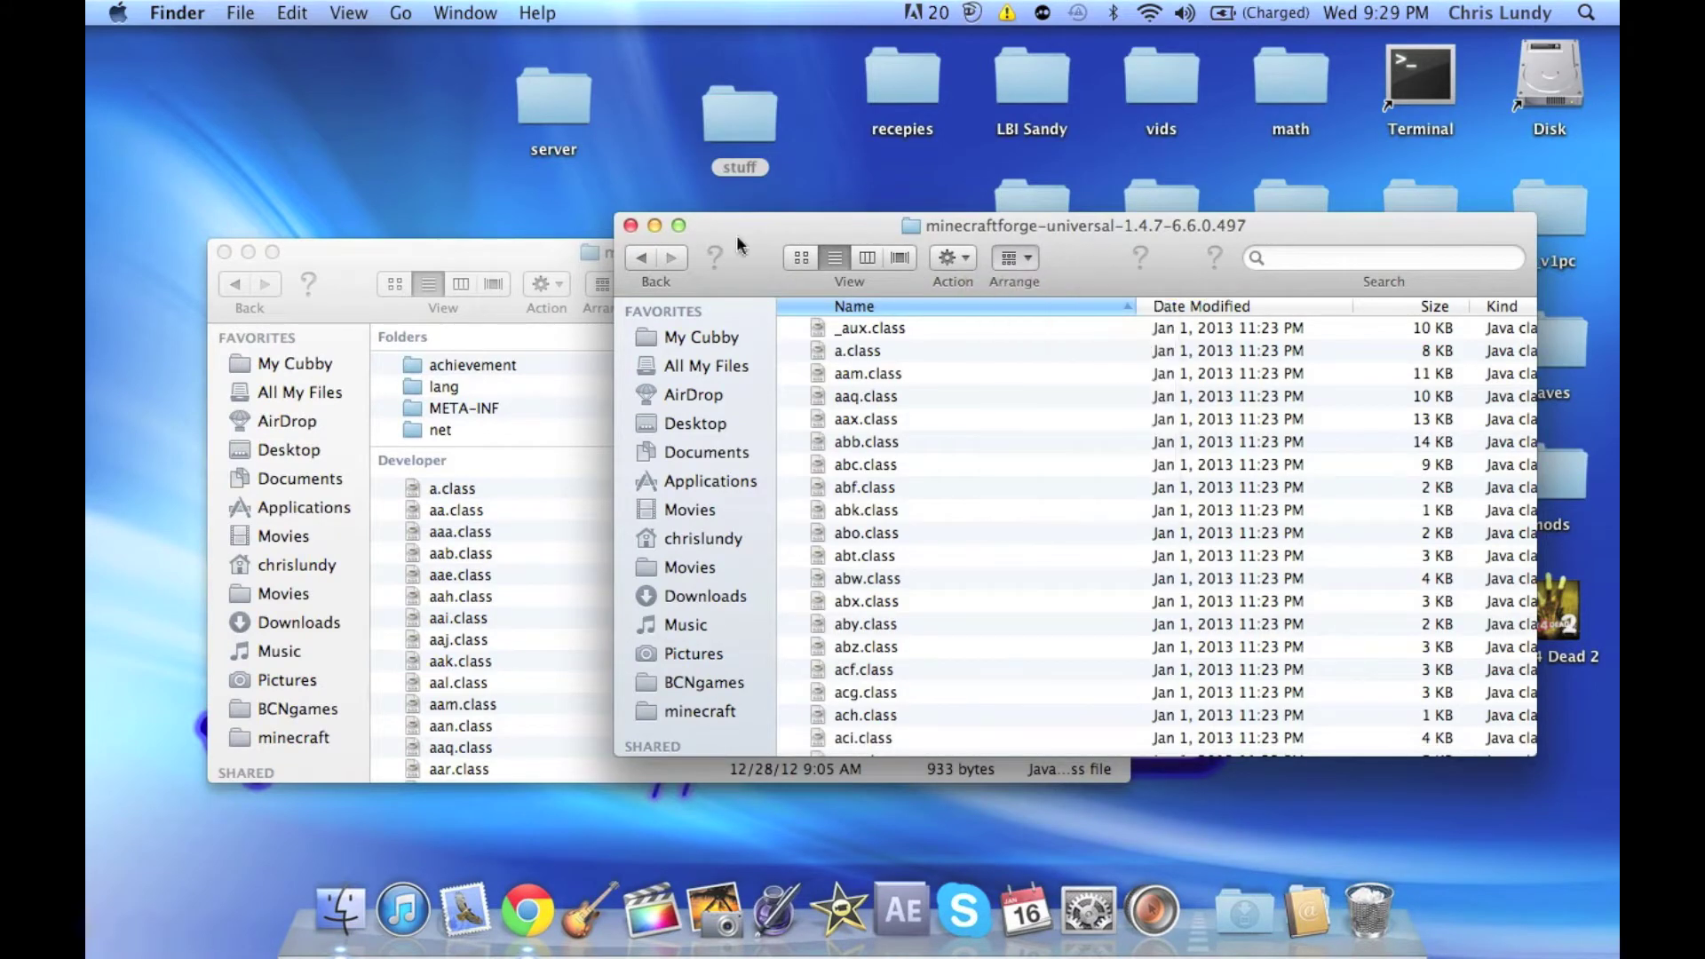
Step: Move the cpw and ibxm folders into minecraft_server.jar, then open its META-INF folder
left_click_drag(525, 243, 510, 220)
left_click_drag(1224, 226, 1316, 222)
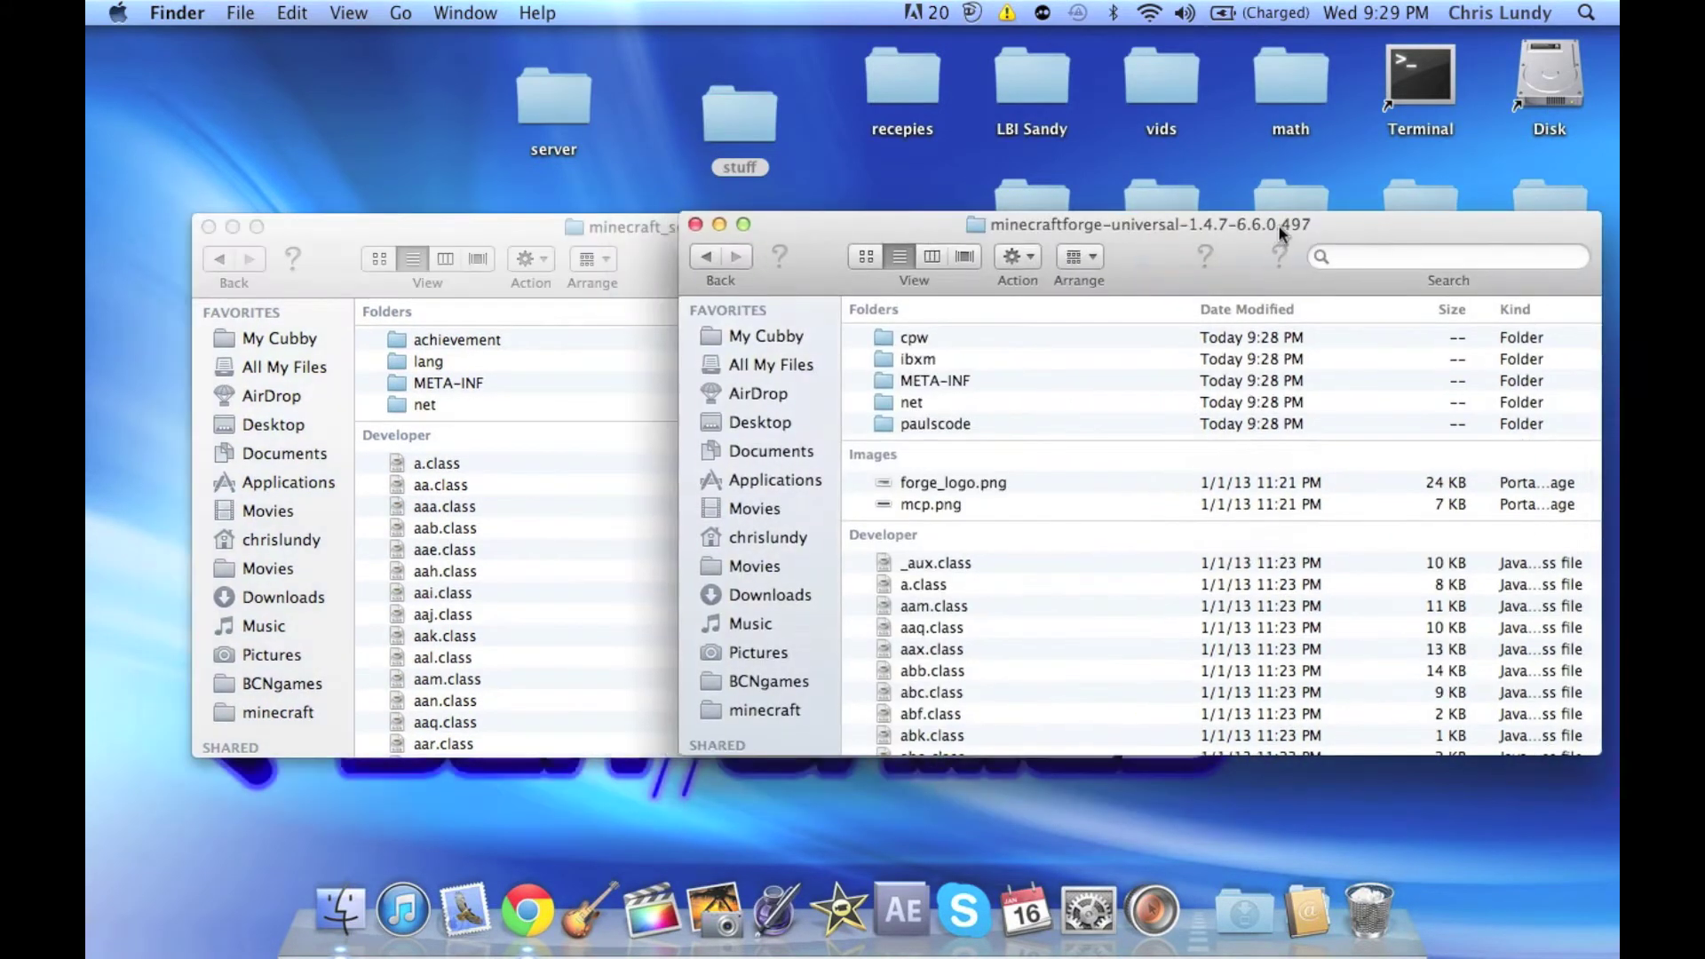
left_click(958, 336)
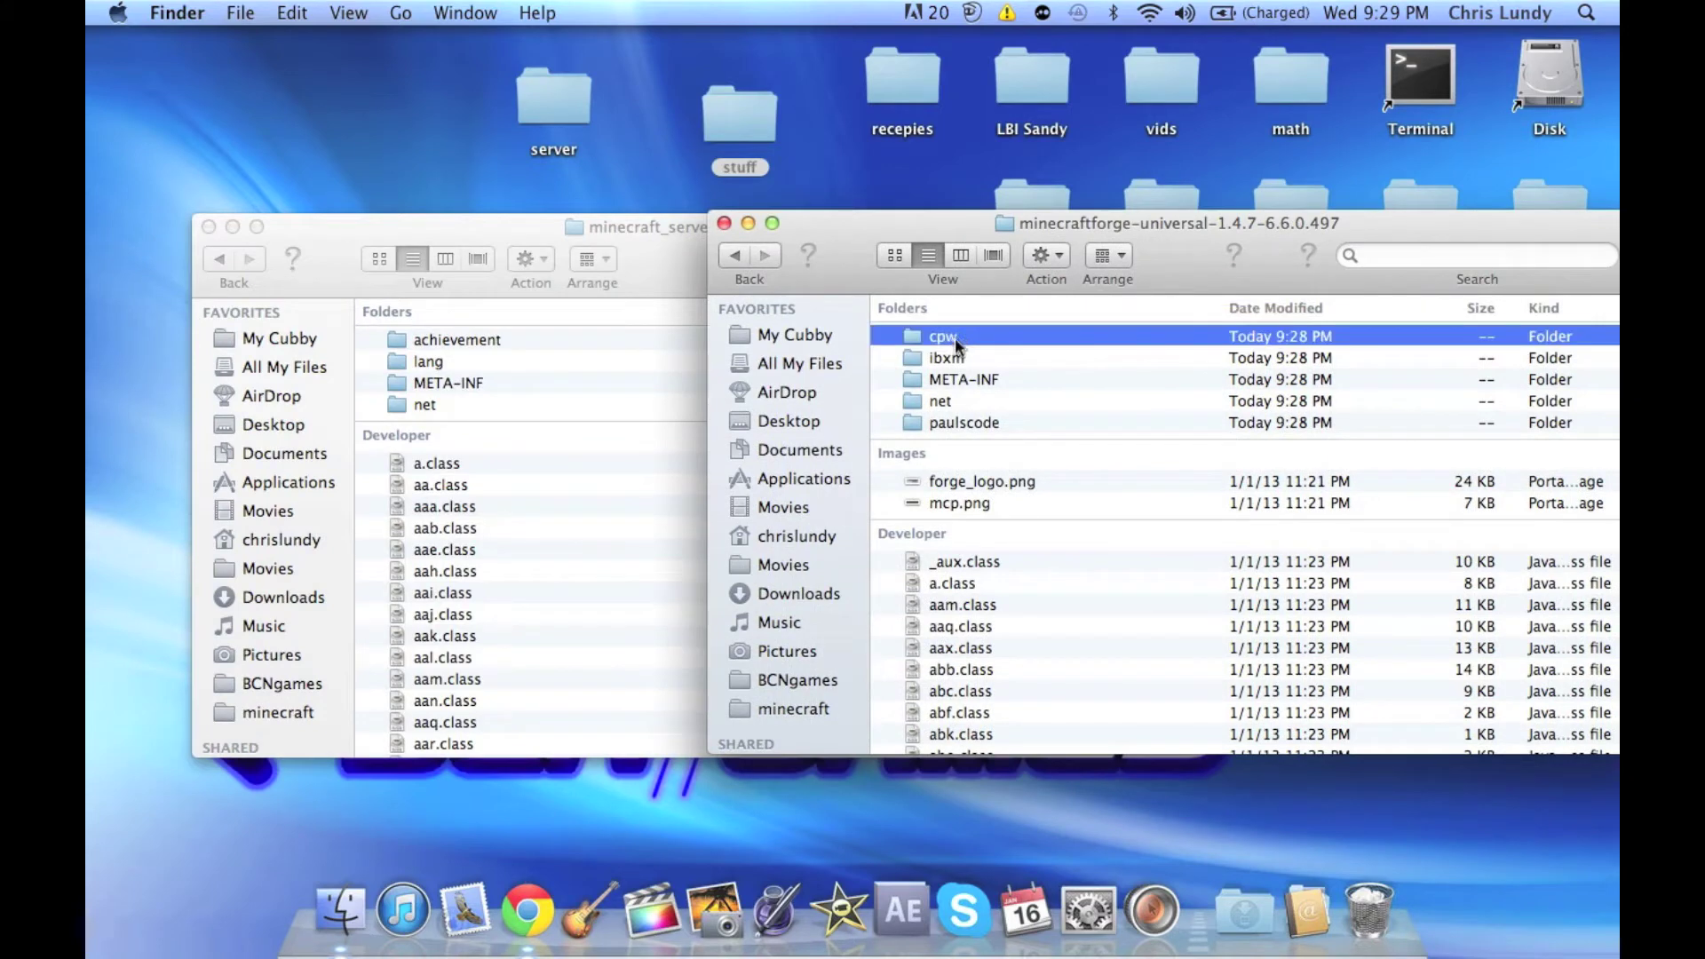
left_click_drag(945, 336, 604, 367)
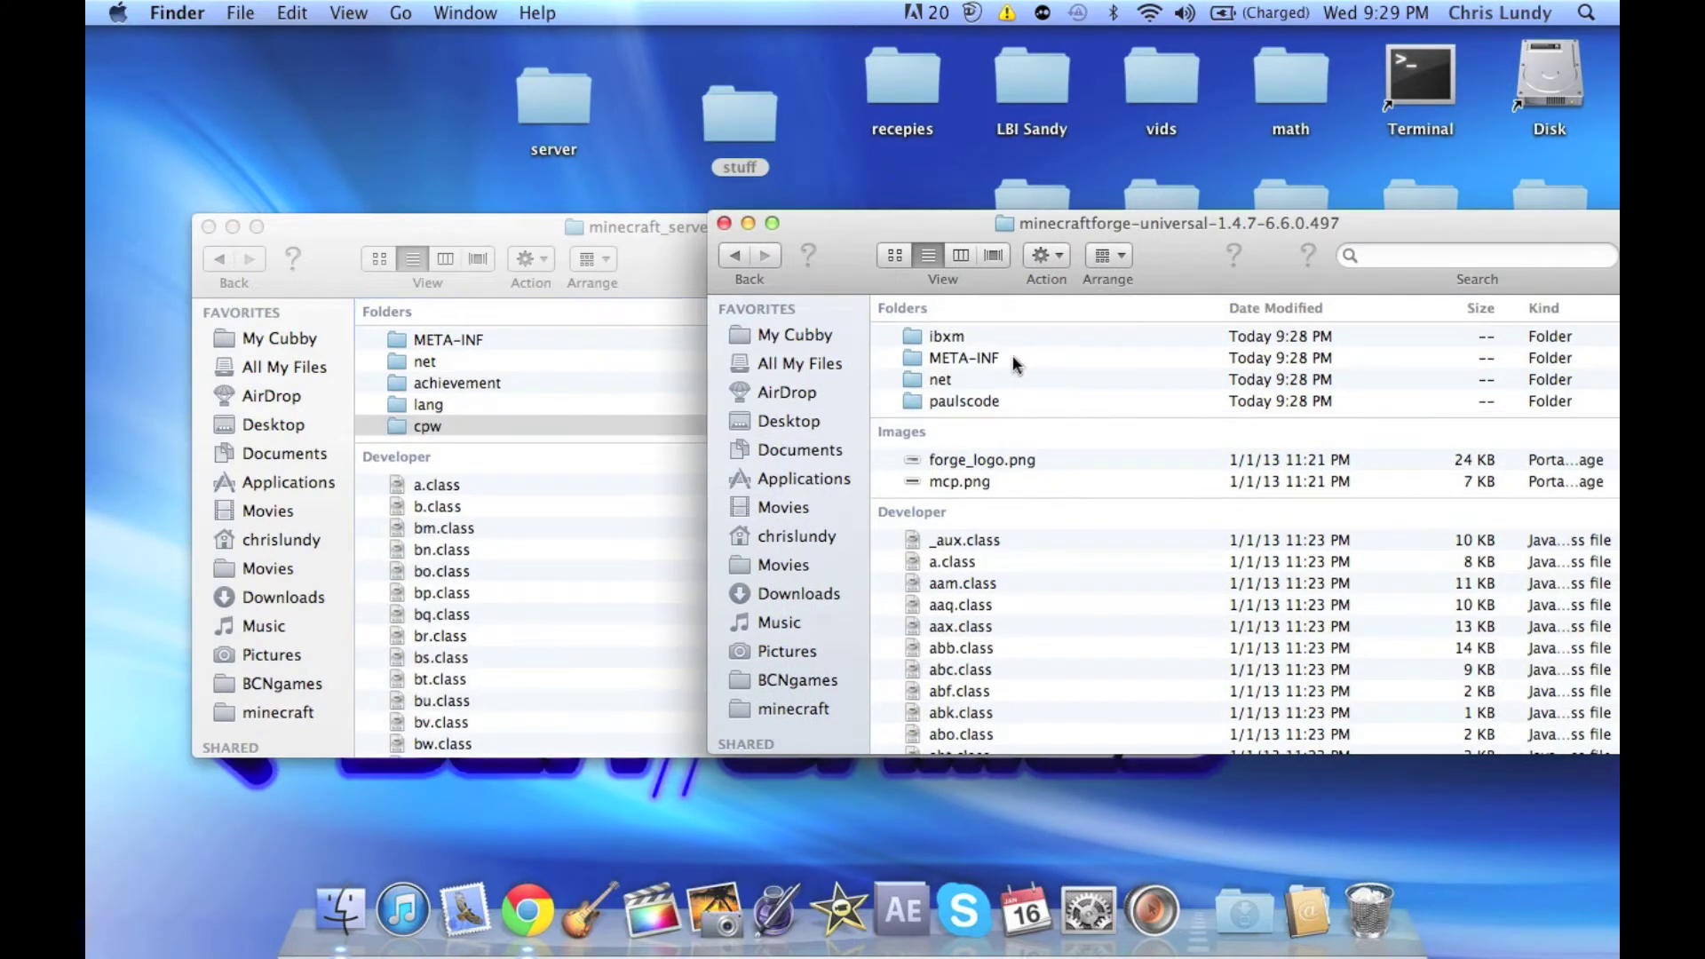
left_click(973, 339)
left_click_drag(947, 341, 586, 380)
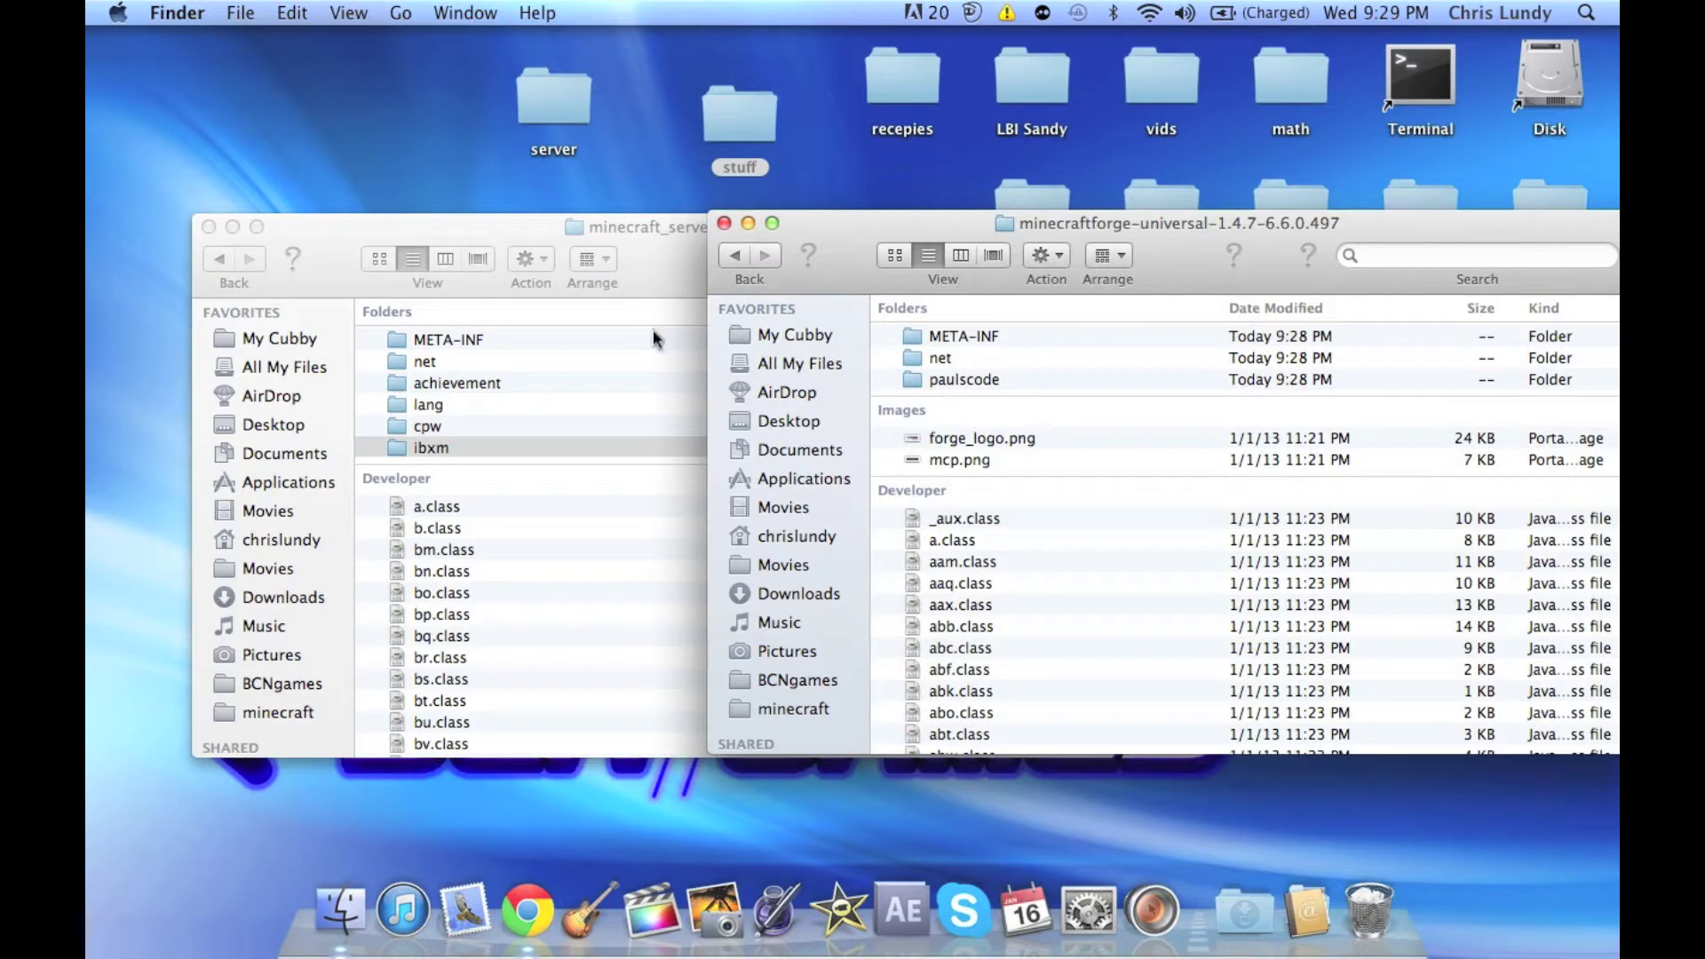
left_click(475, 344)
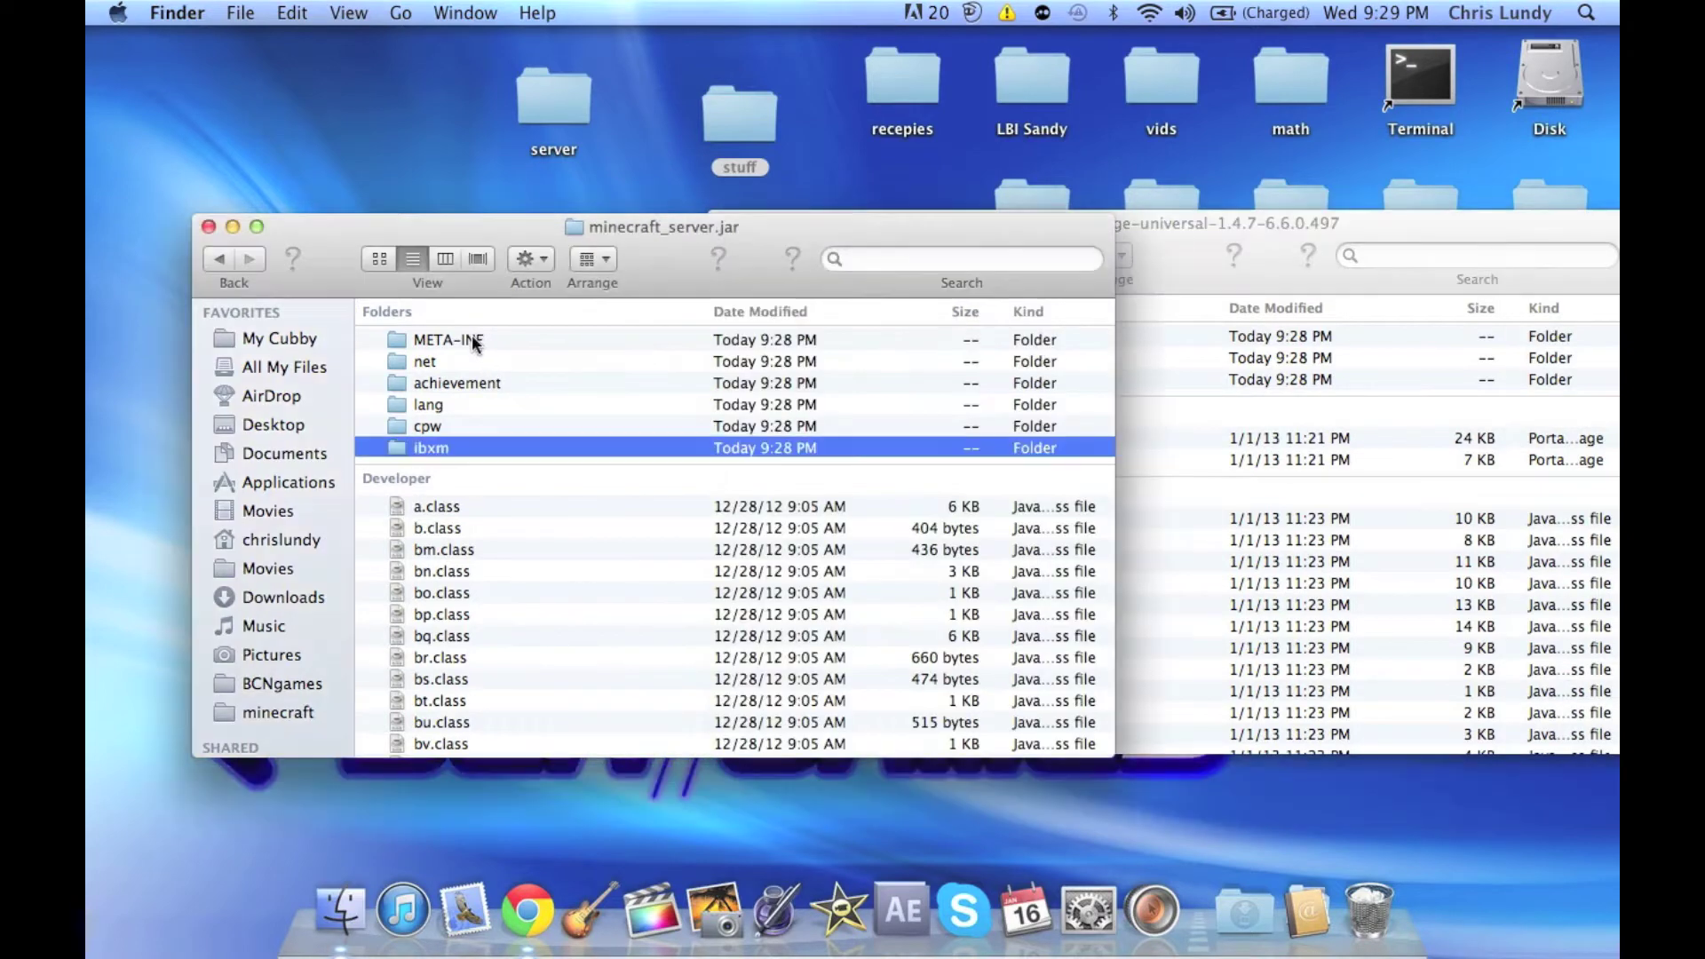
double_click(475, 344)
Step: Open the Forge META-INF folder and trash the server's original MANIFEST.MF
left_click(1155, 240)
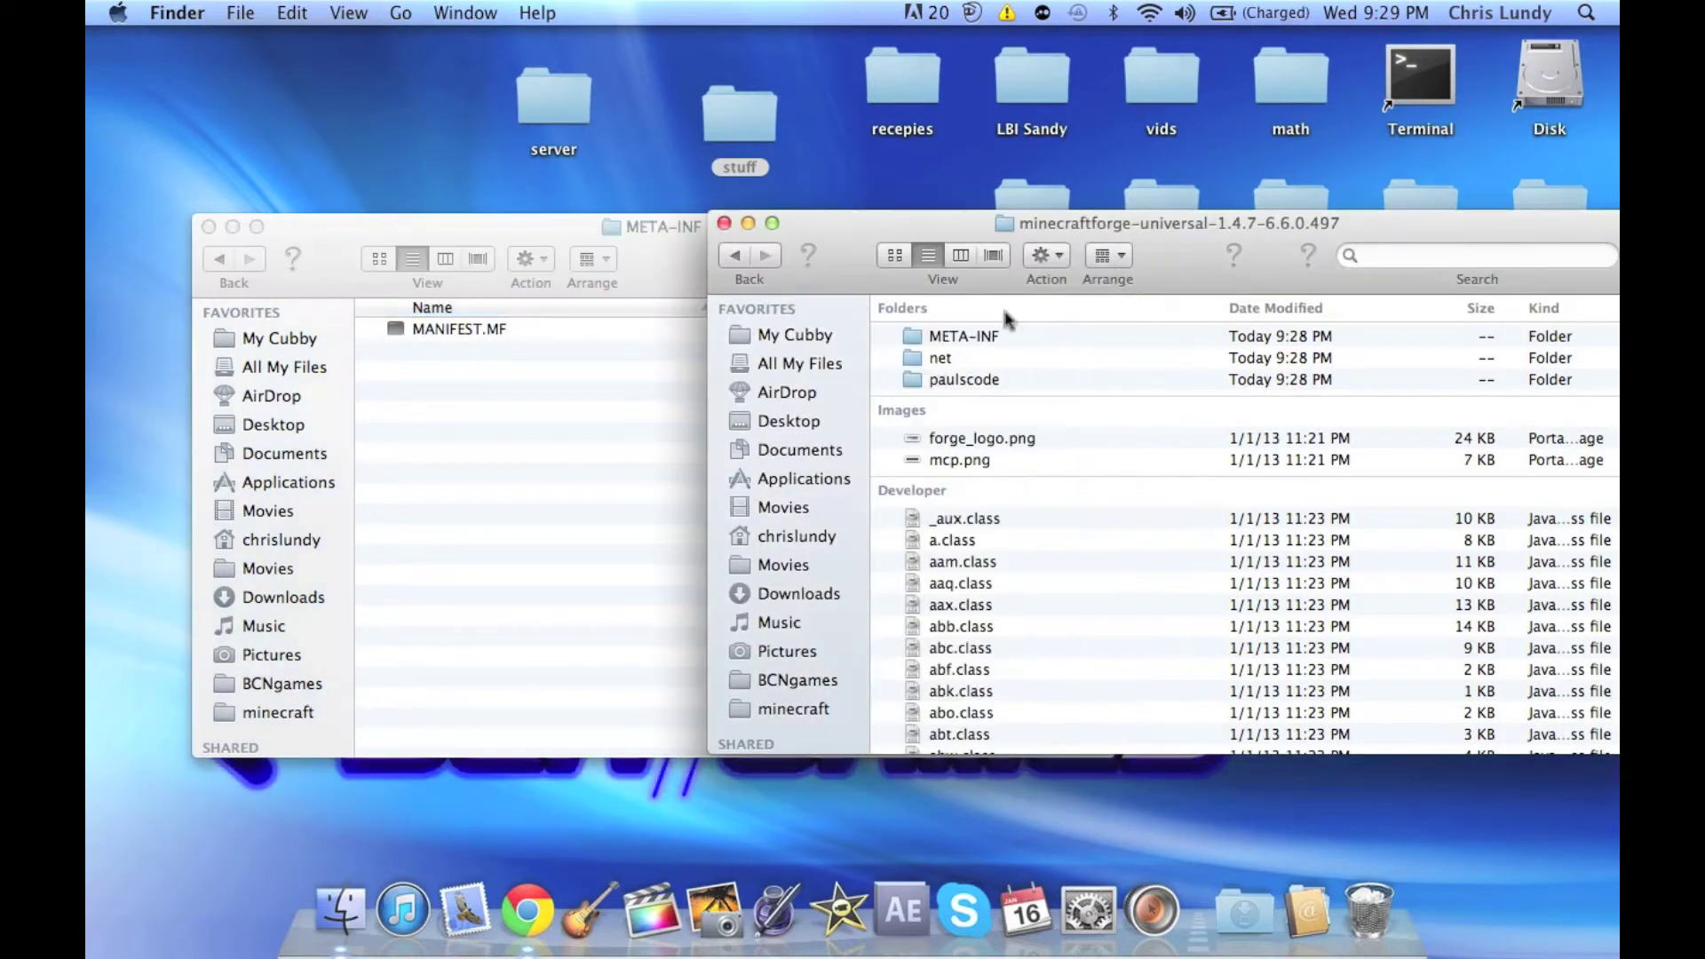
left_click(982, 335)
double_click(982, 335)
left_click(582, 394)
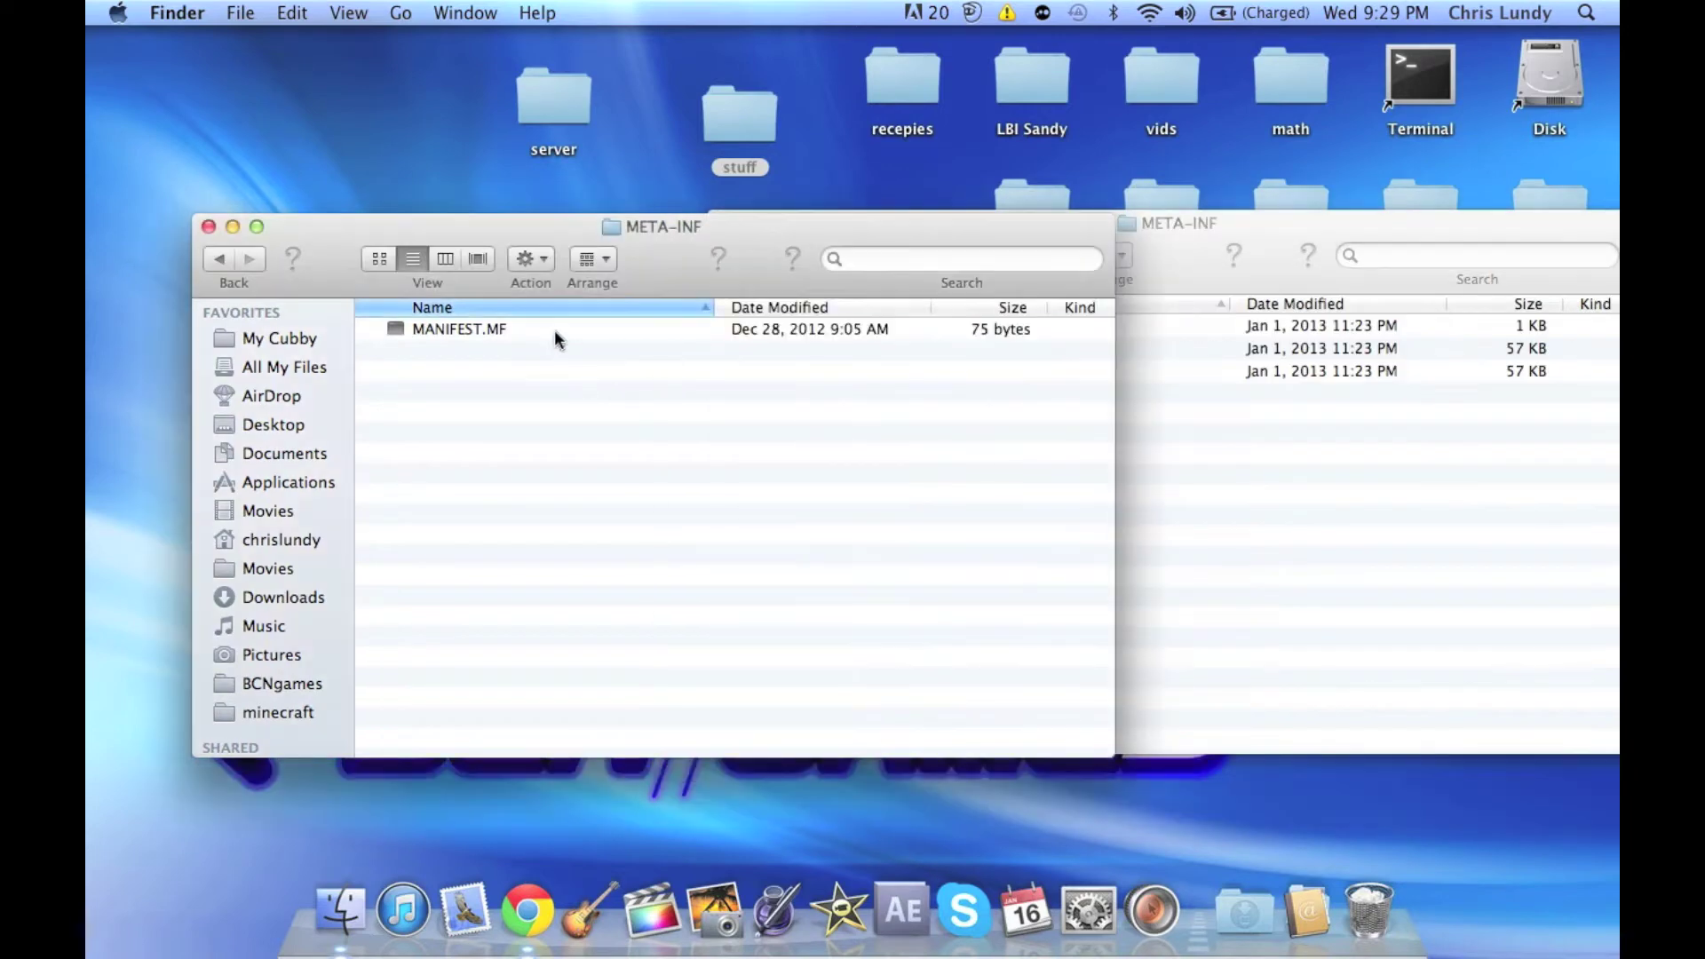
left_click(518, 331)
left_click_drag(517, 335, 1390, 883)
Step: Move FORGE.DSA, FORGE.SF and MANIFEST.MF from Forge into the server's META-INF
left_click(1071, 525)
key("super+a")
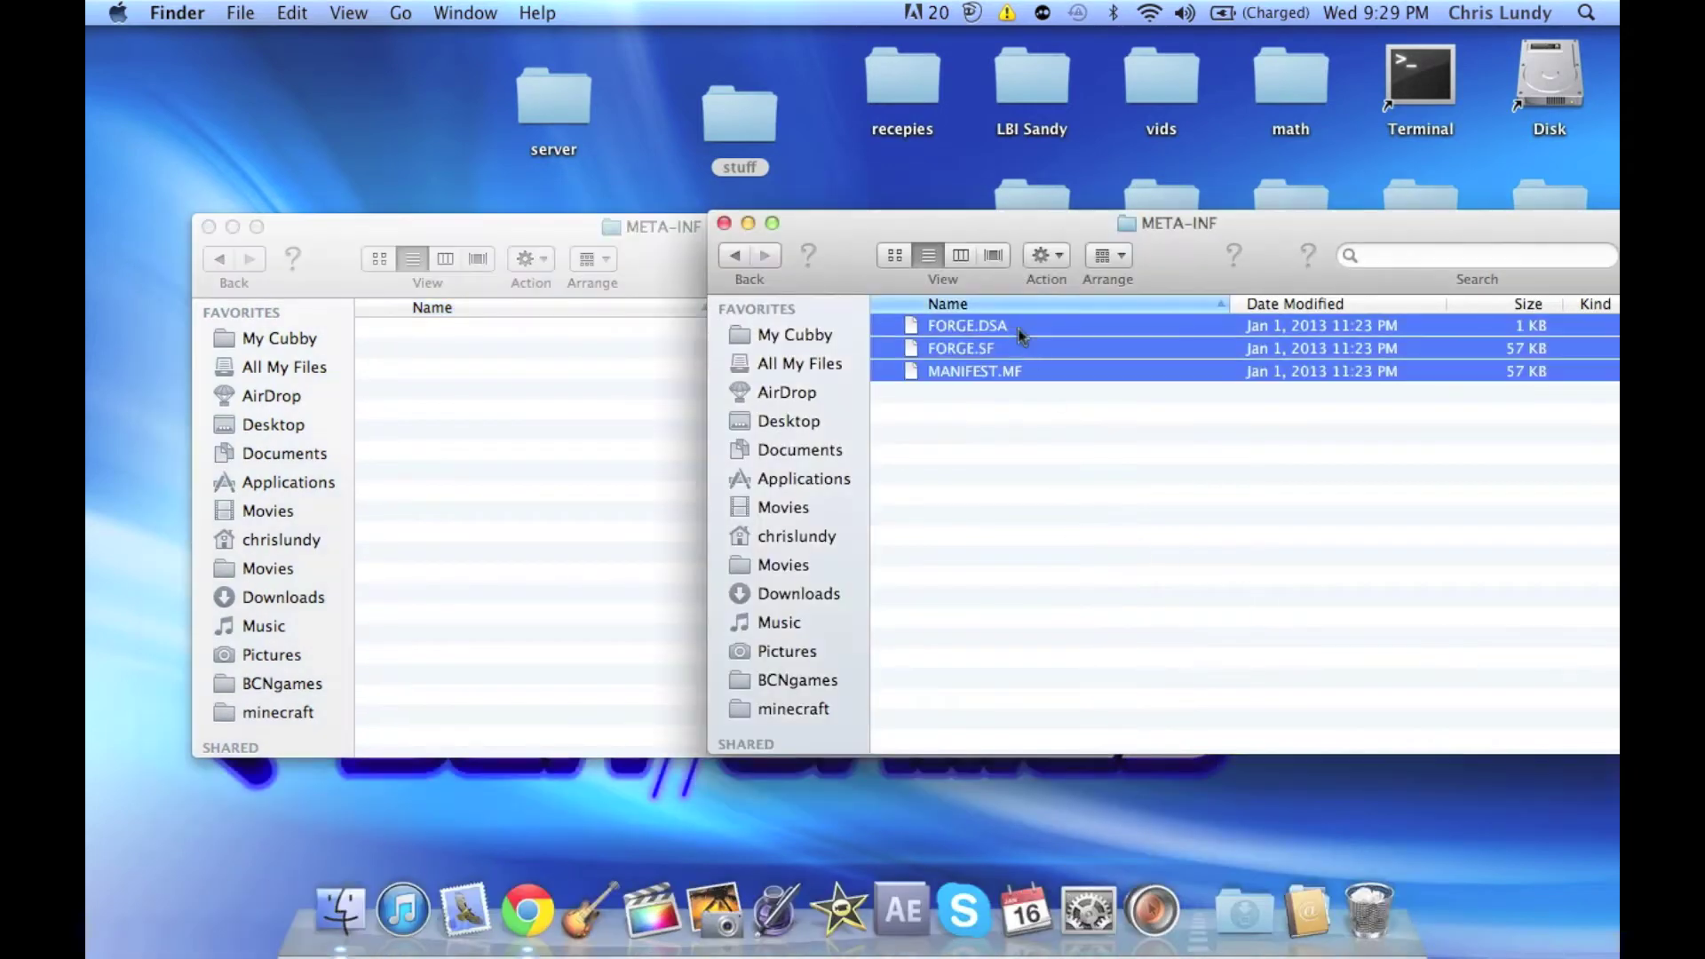
left_click_drag(1010, 348, 572, 449)
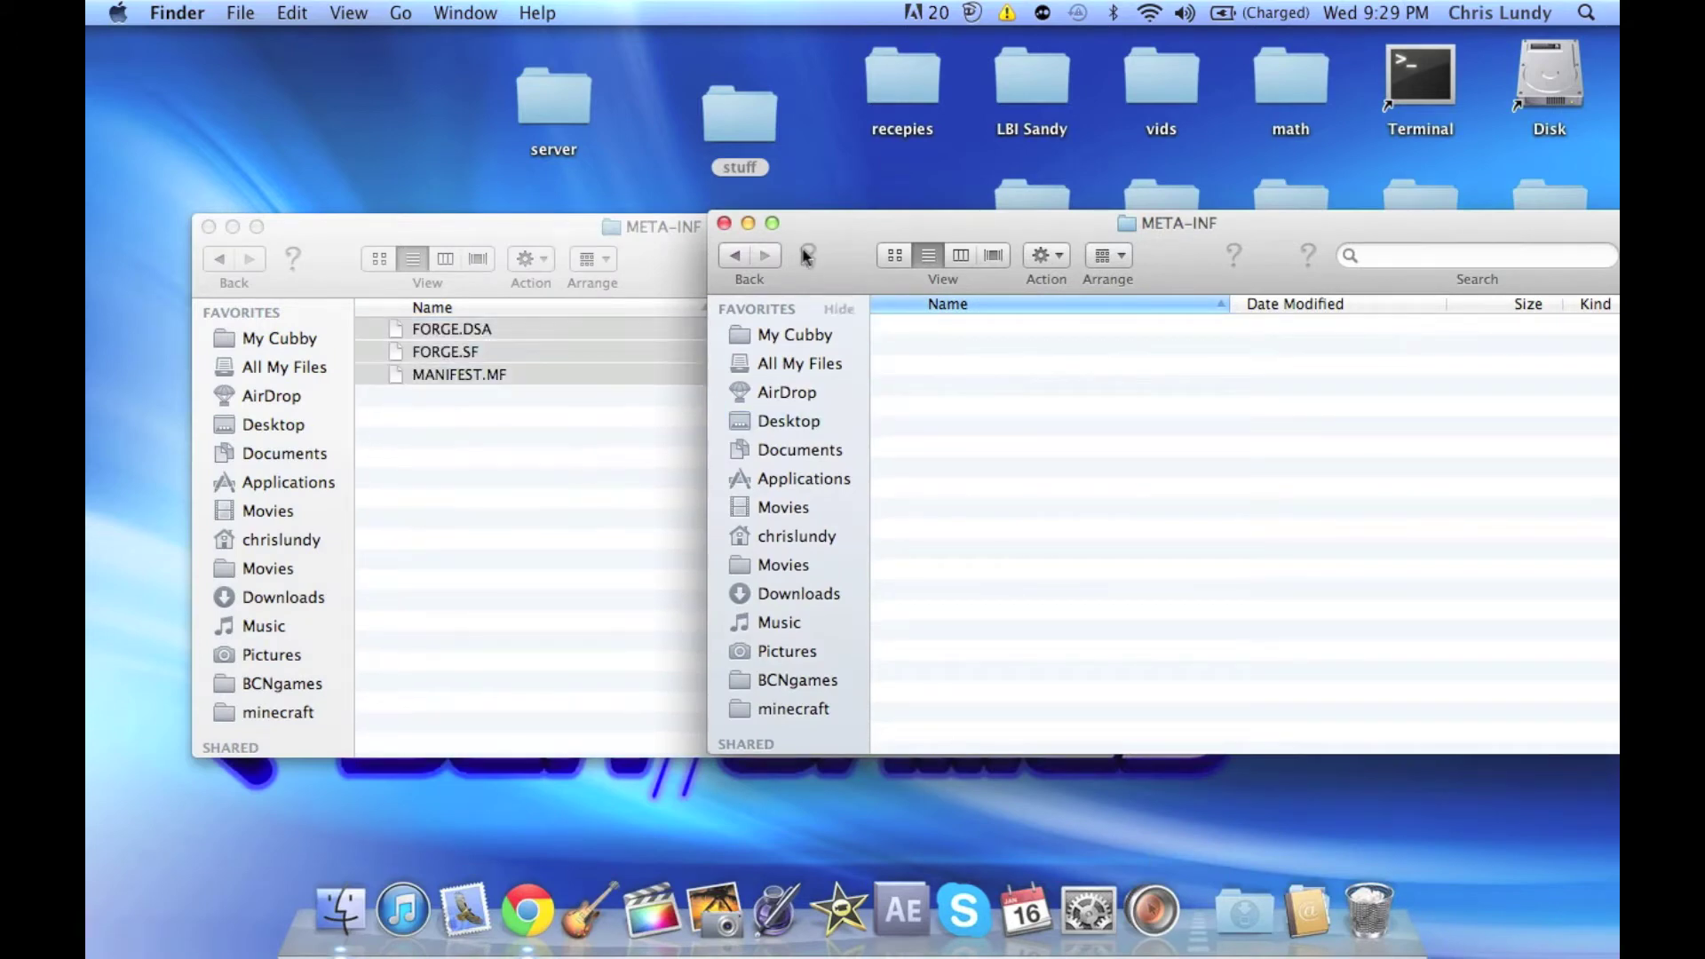
left_click(736, 256)
left_click(212, 258)
Step: Return the server window to the jar's top level and trash the Forge META-INF folder
left_click(212, 259)
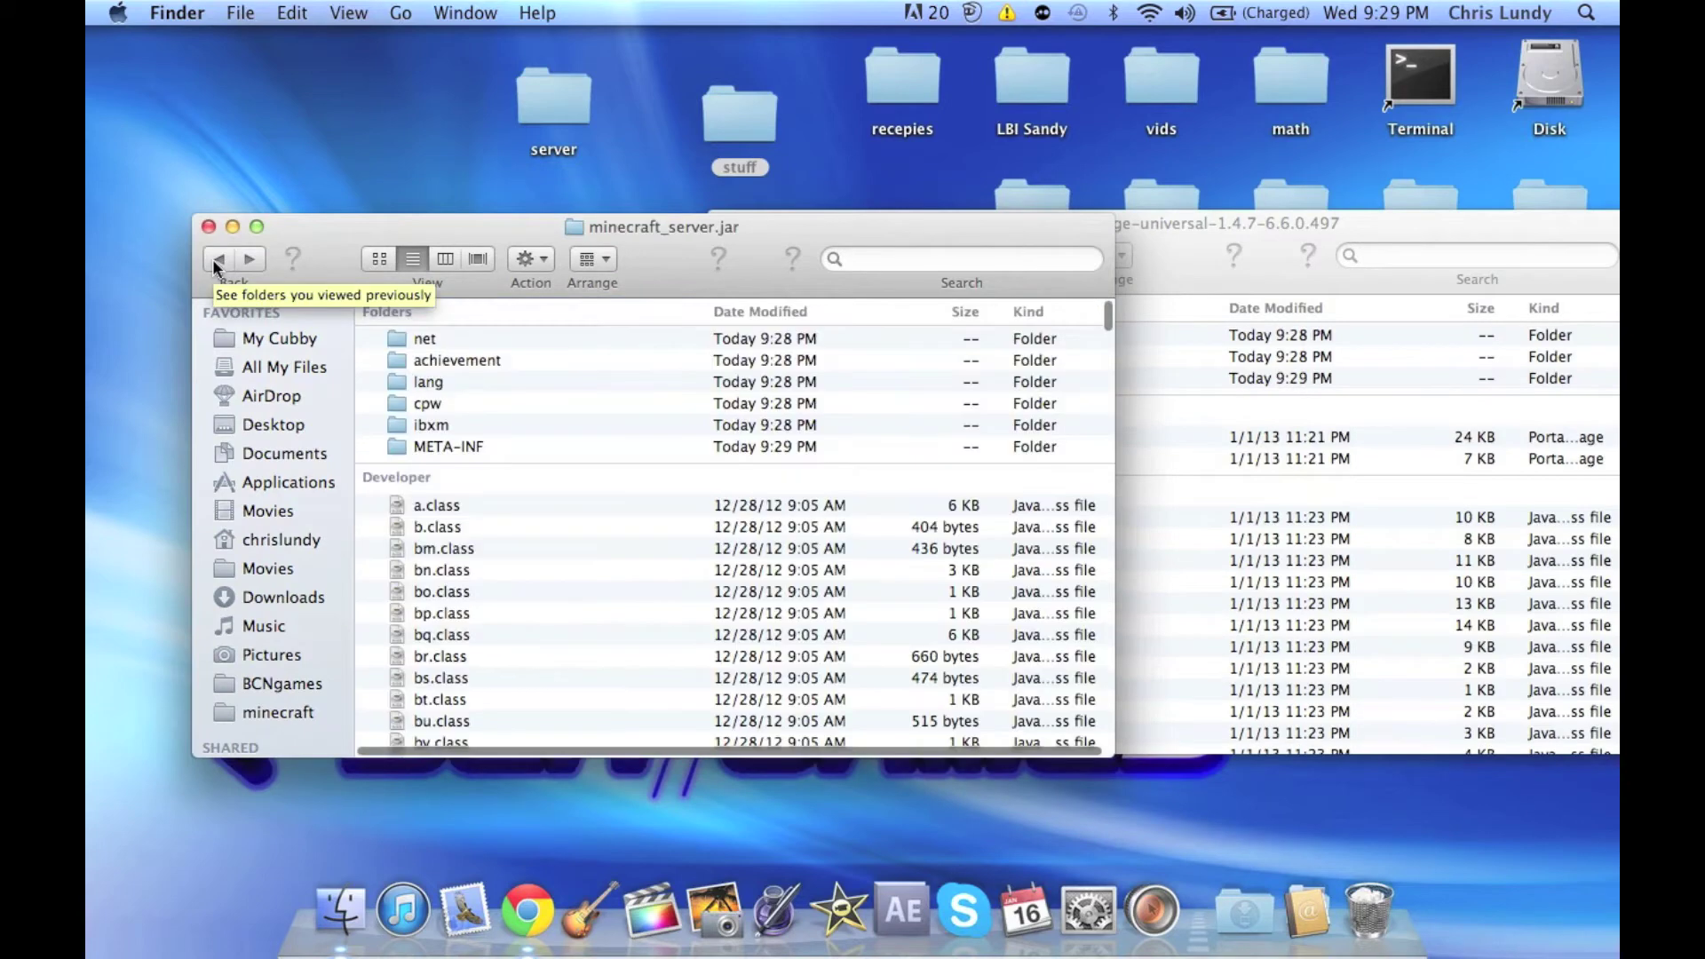
left_click(1136, 381)
left_click(946, 338)
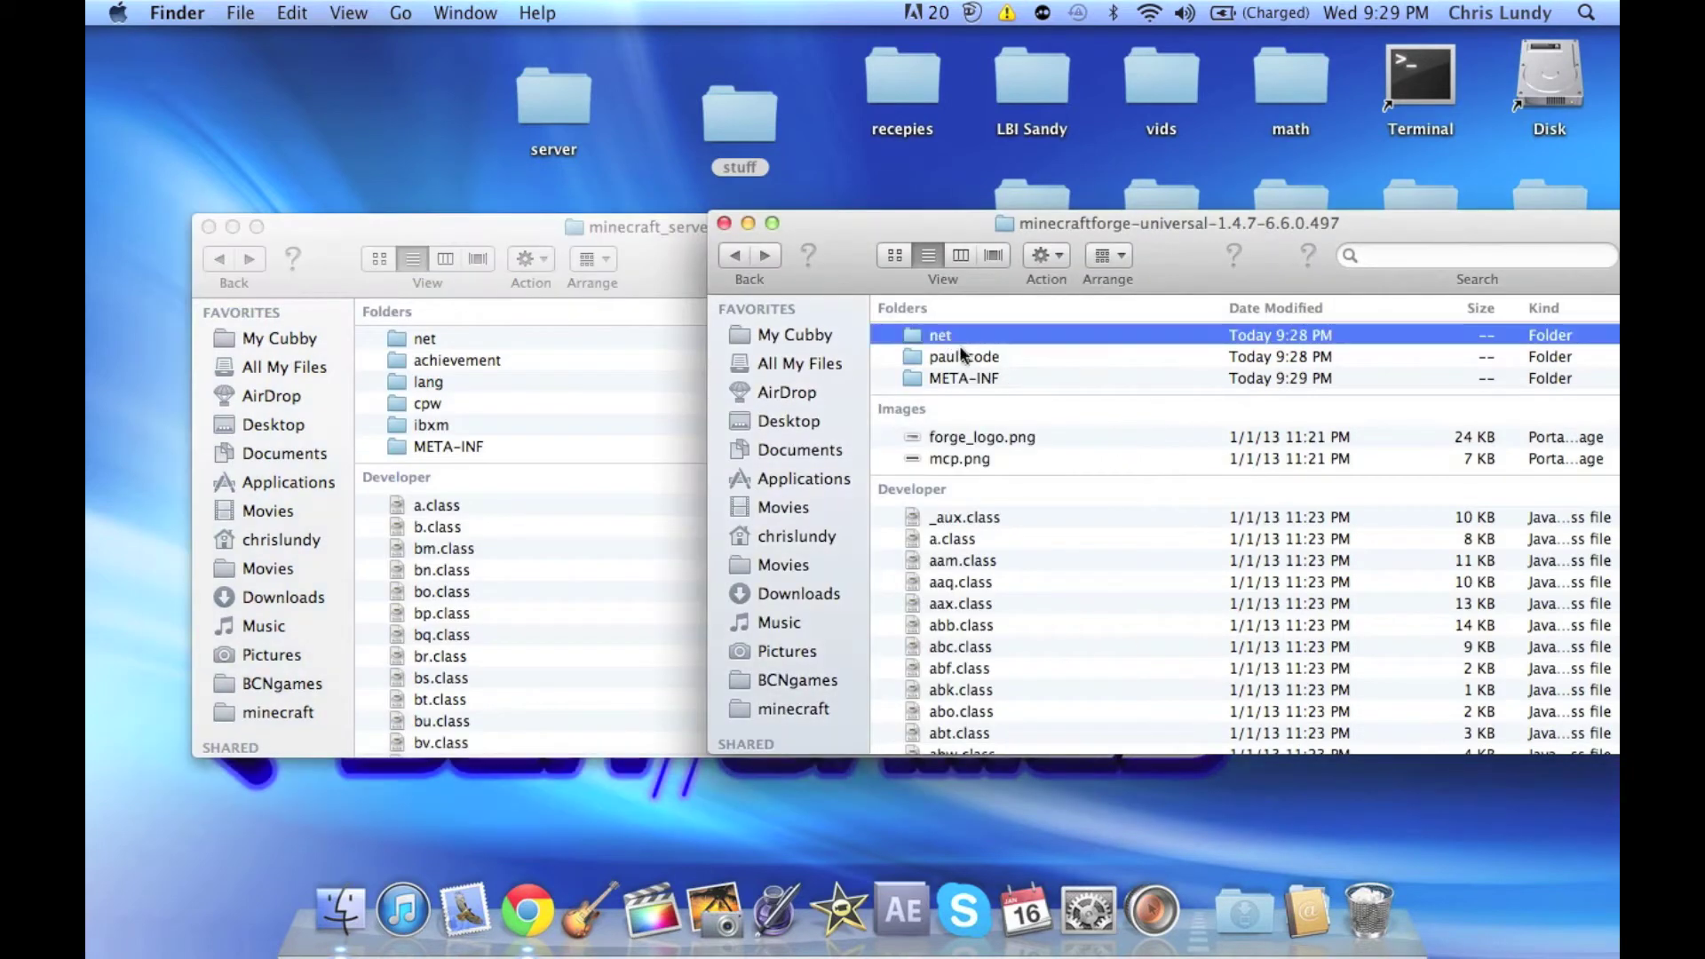
left_click(964, 380)
left_click_drag(950, 380, 1368, 908)
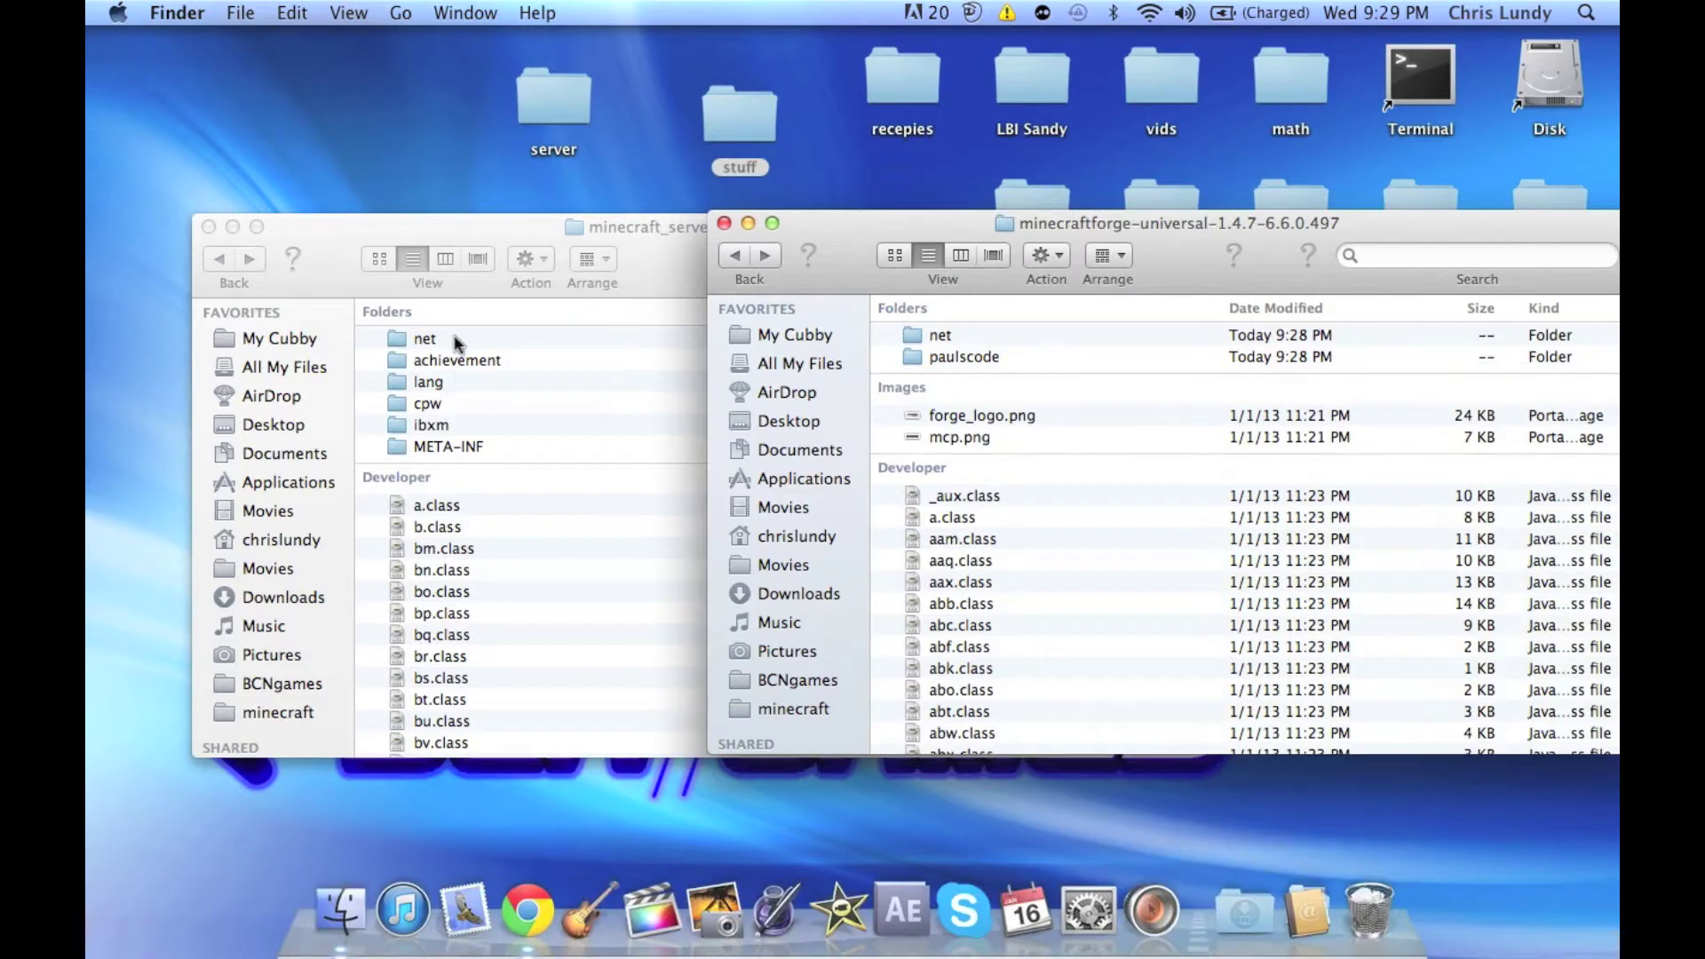
Step: Move Forge's minecraftforge folder into the jar's net folder
double_click(455, 338)
left_click(1029, 334)
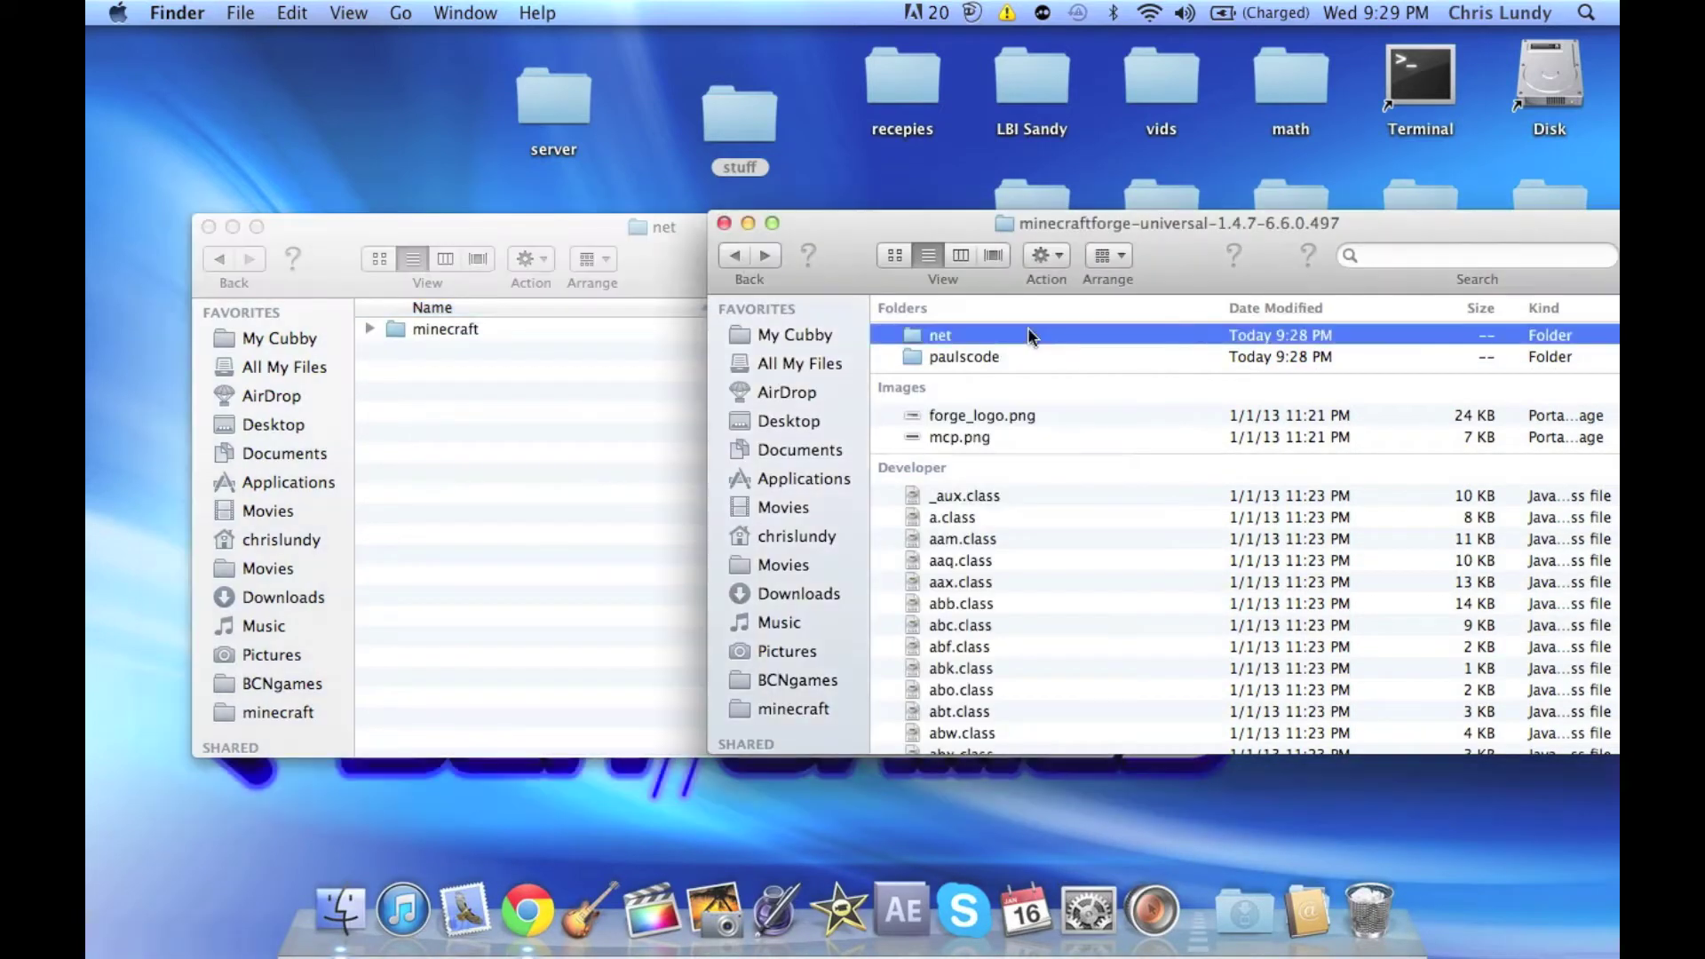
double_click(1029, 335)
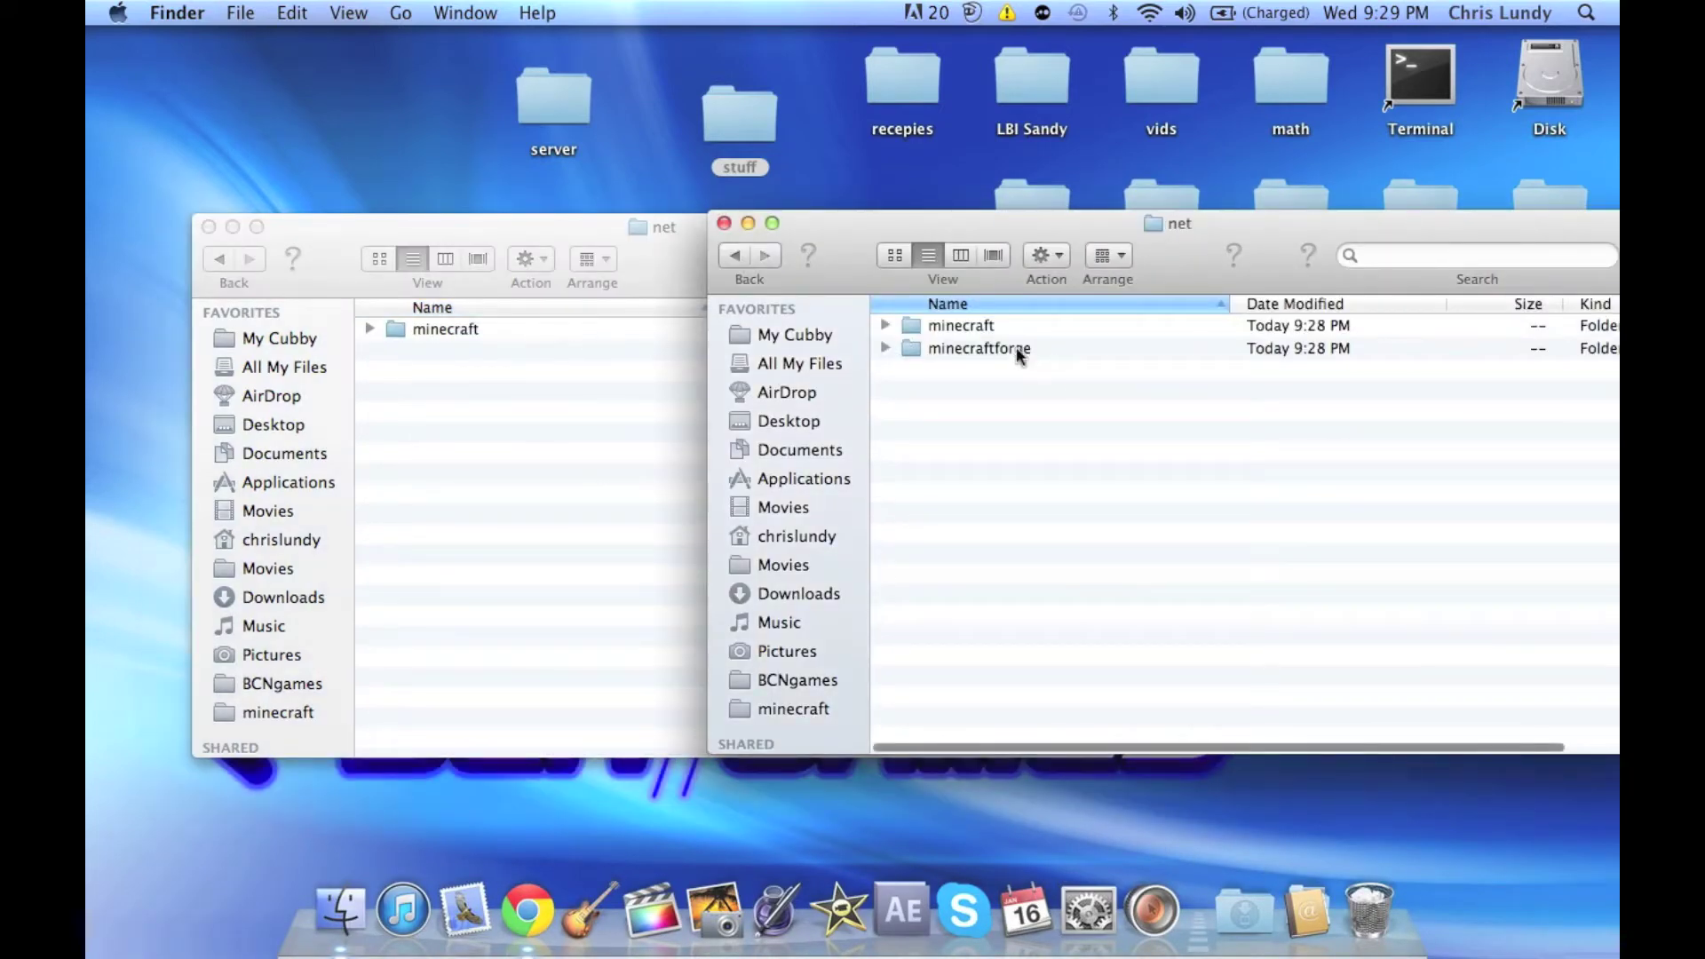
left_click(983, 353)
left_click_drag(976, 351, 561, 435)
Step: Copy Forge's MinecraftServer.class into the jar's net/minecraft/server, replacing the older class
left_click(488, 330)
double_click(488, 330)
left_click(1385, 421)
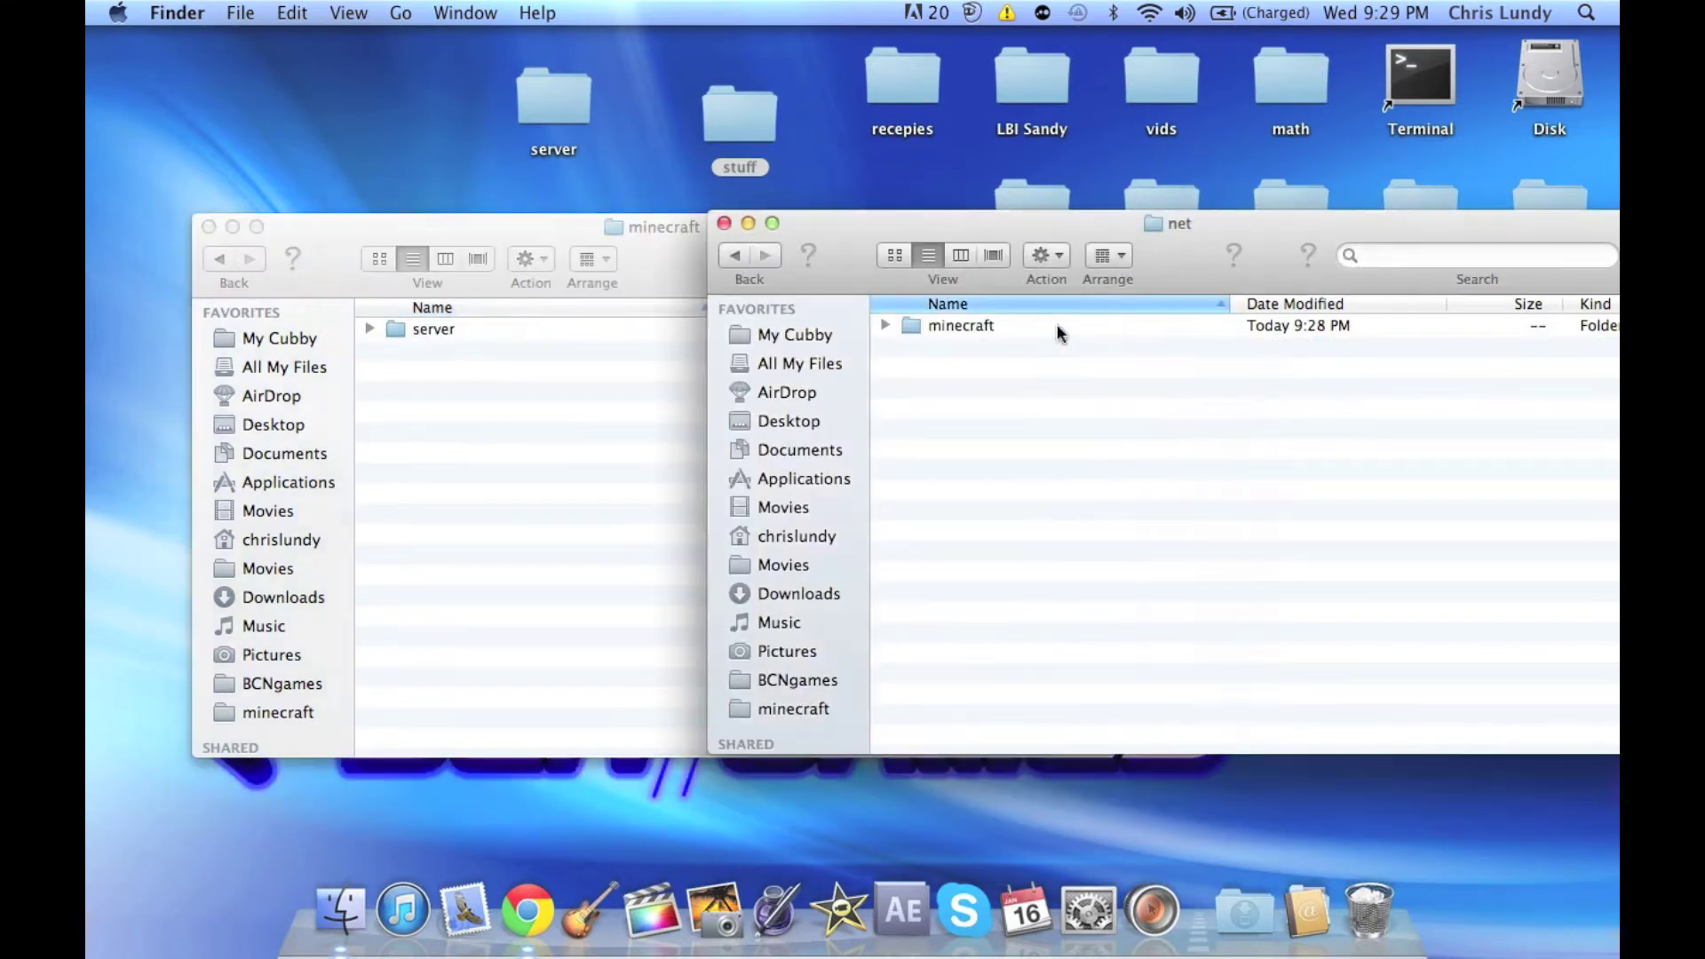
double_click(1057, 325)
double_click(988, 343)
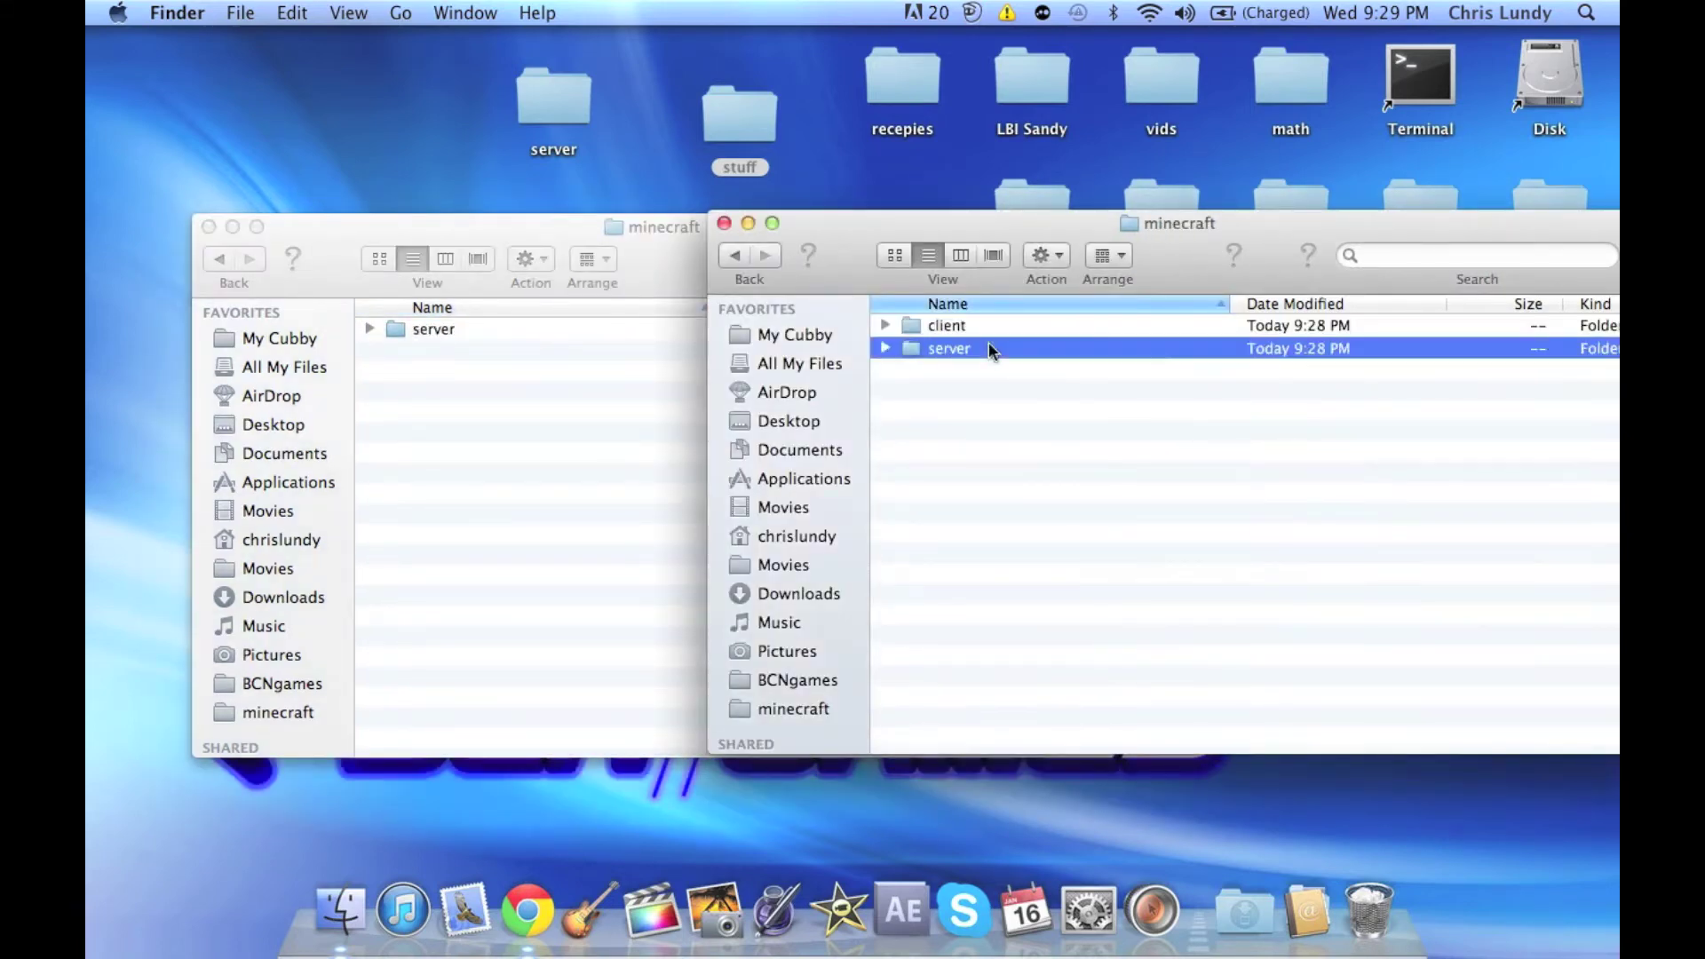
double_click(632, 331)
left_click(1149, 390)
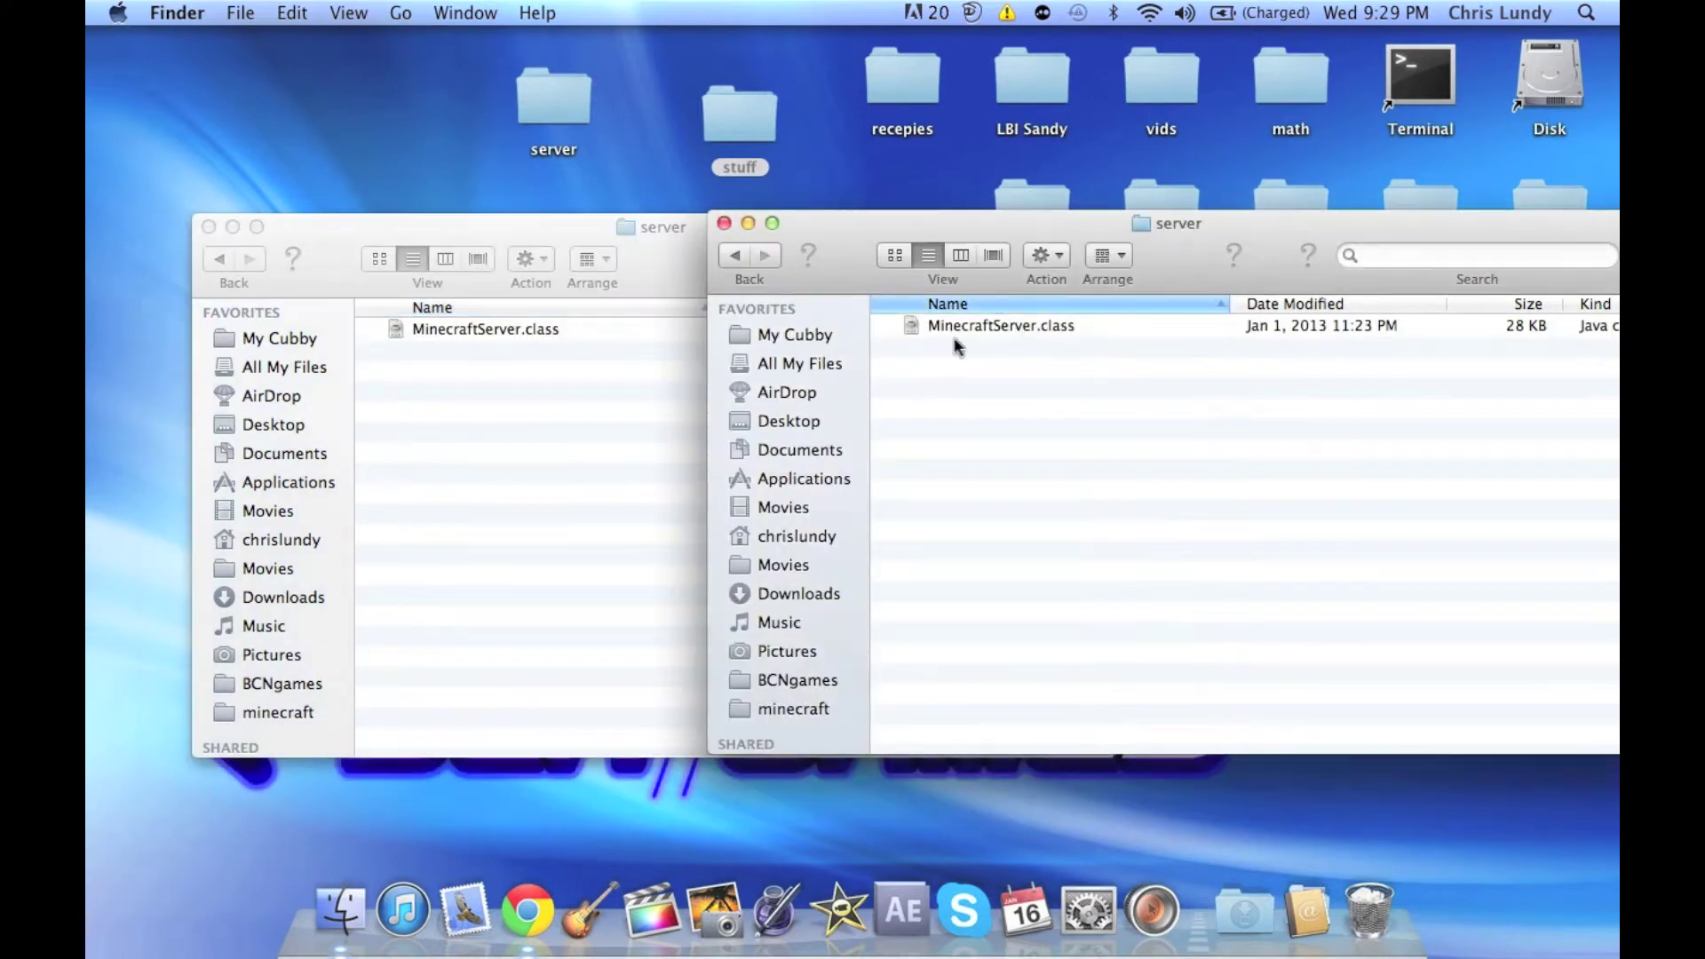
left_click_drag(1026, 323, 559, 400)
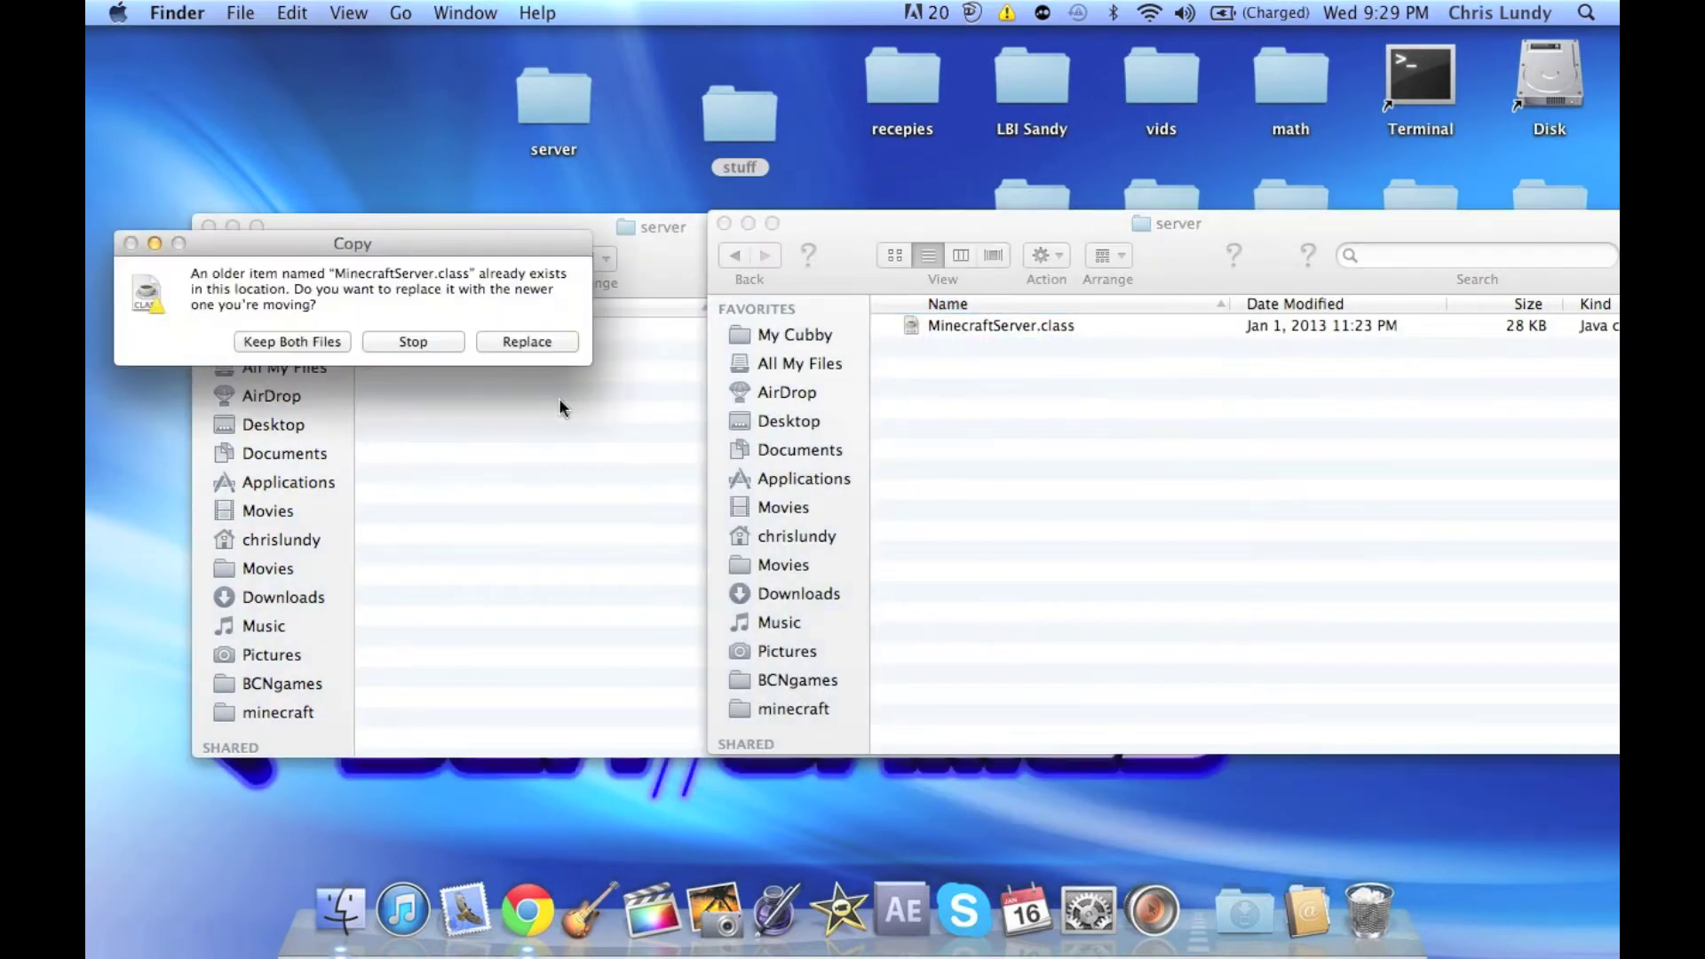
left_click(526, 342)
Step: Step the Forge window back up from server to its net folder
left_click(551, 400)
left_click(1175, 405)
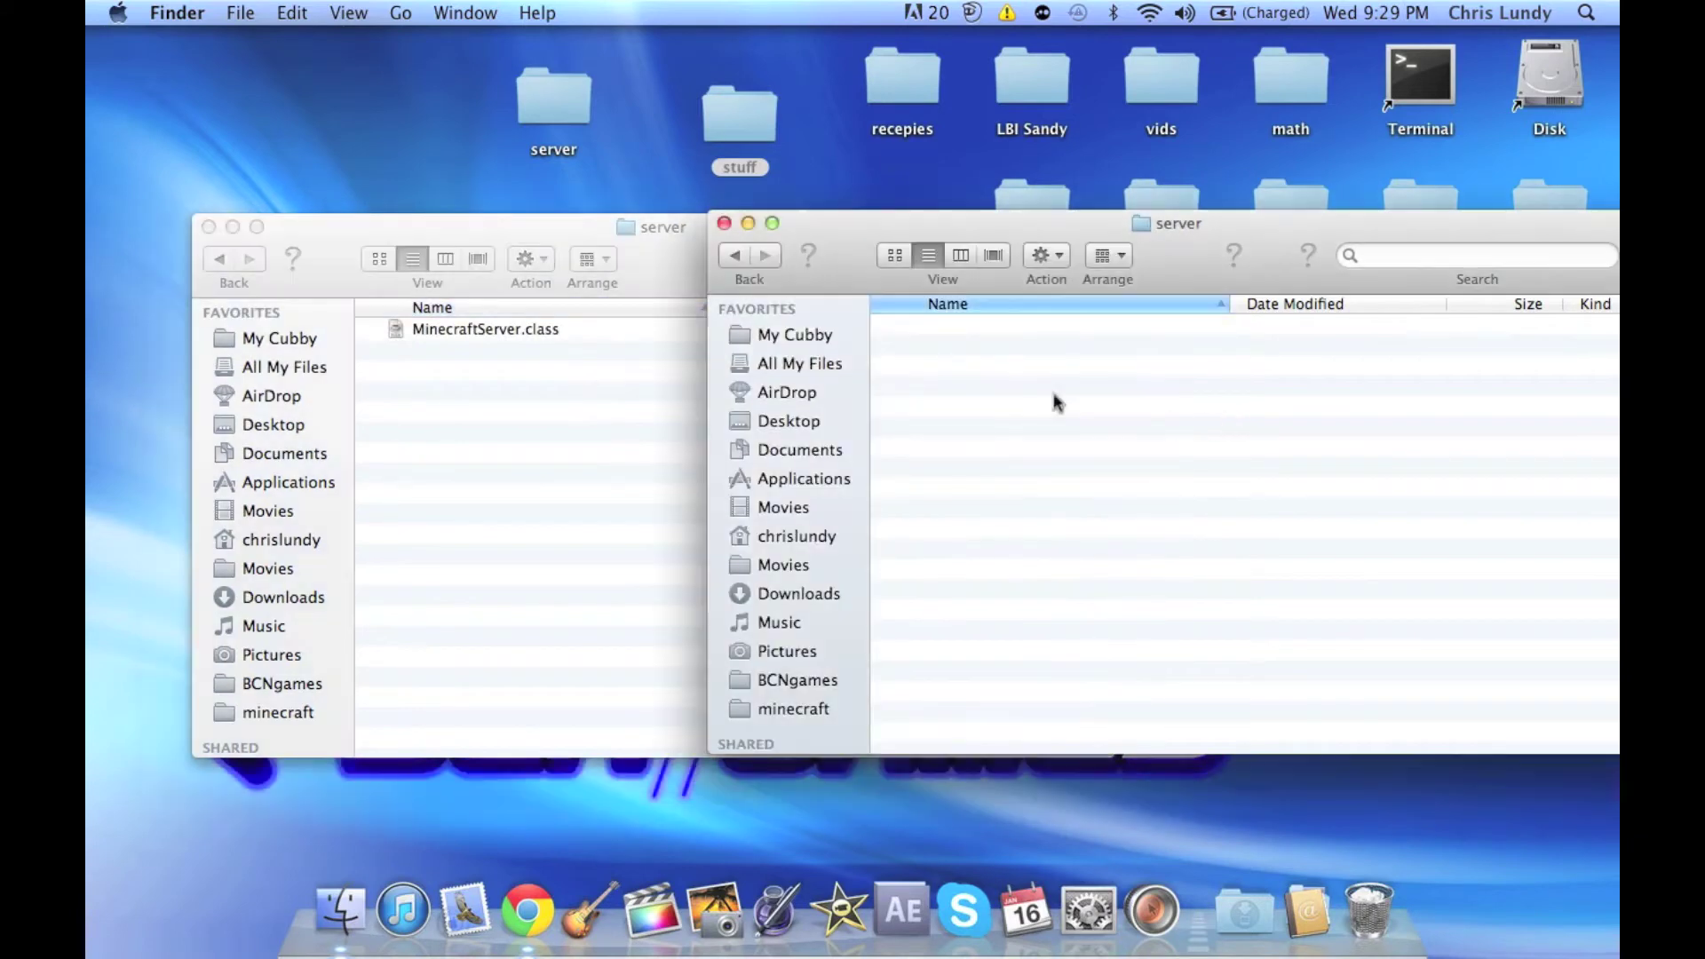
left_click(731, 255)
left_click(731, 255)
Step: Return both windows to their top folders and move paulscode into minecraft_server.jar
left_click(730, 255)
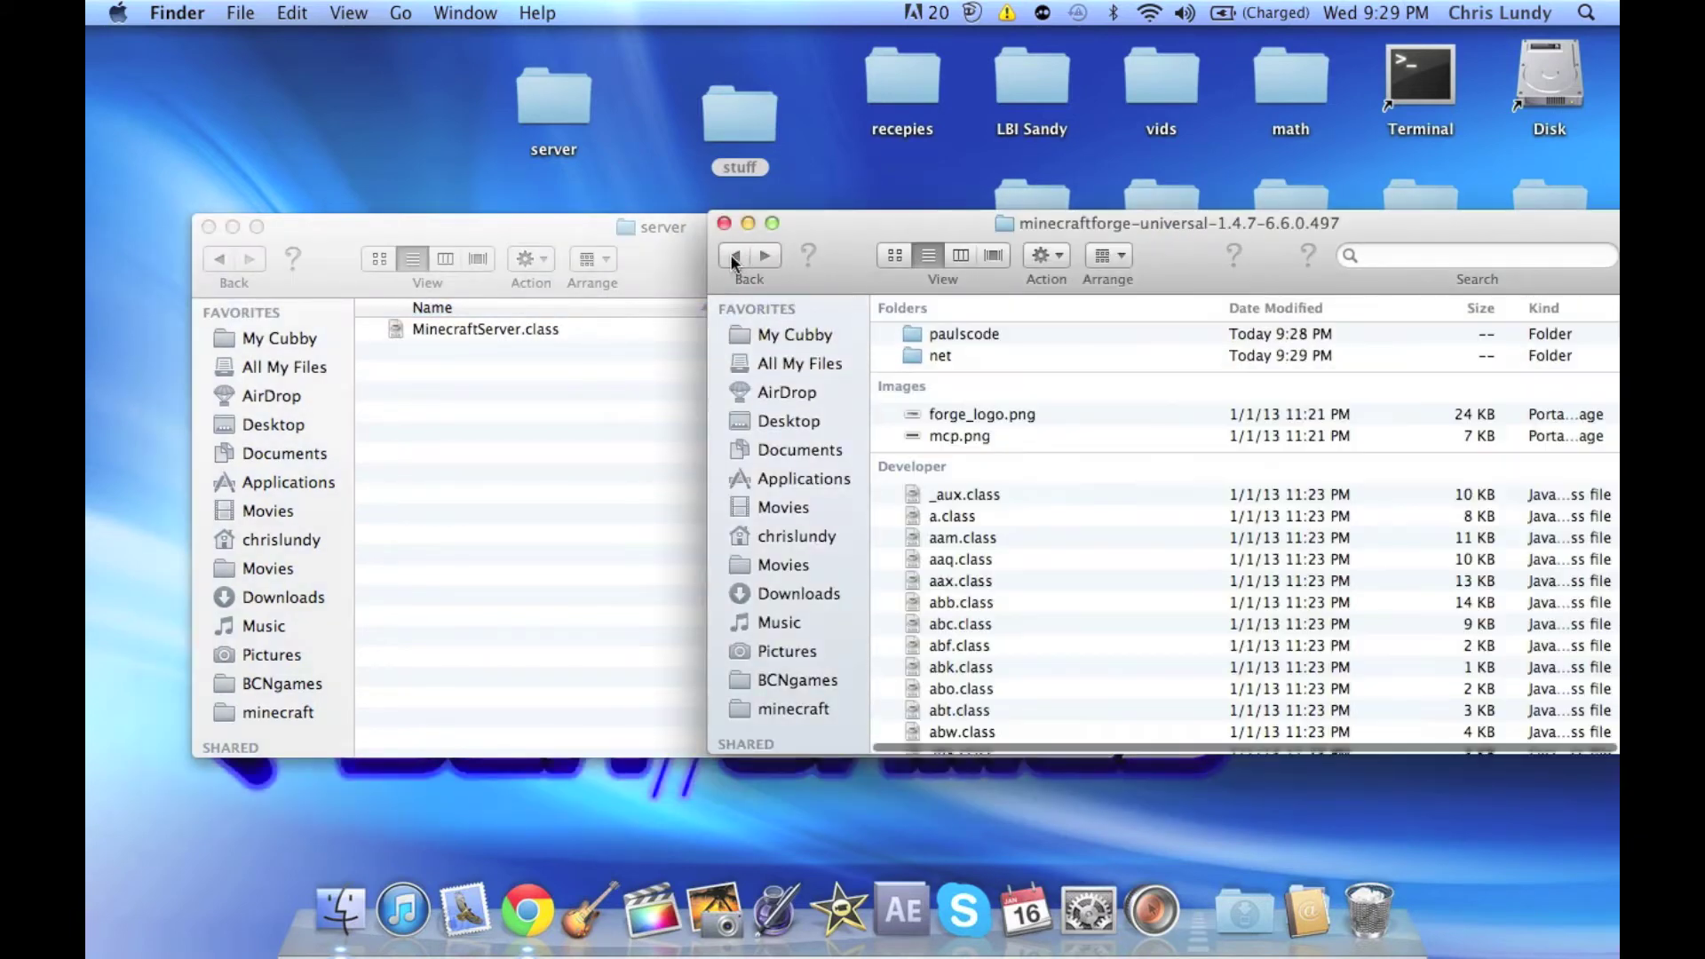
left_click(227, 257)
left_click(226, 256)
left_click(226, 255)
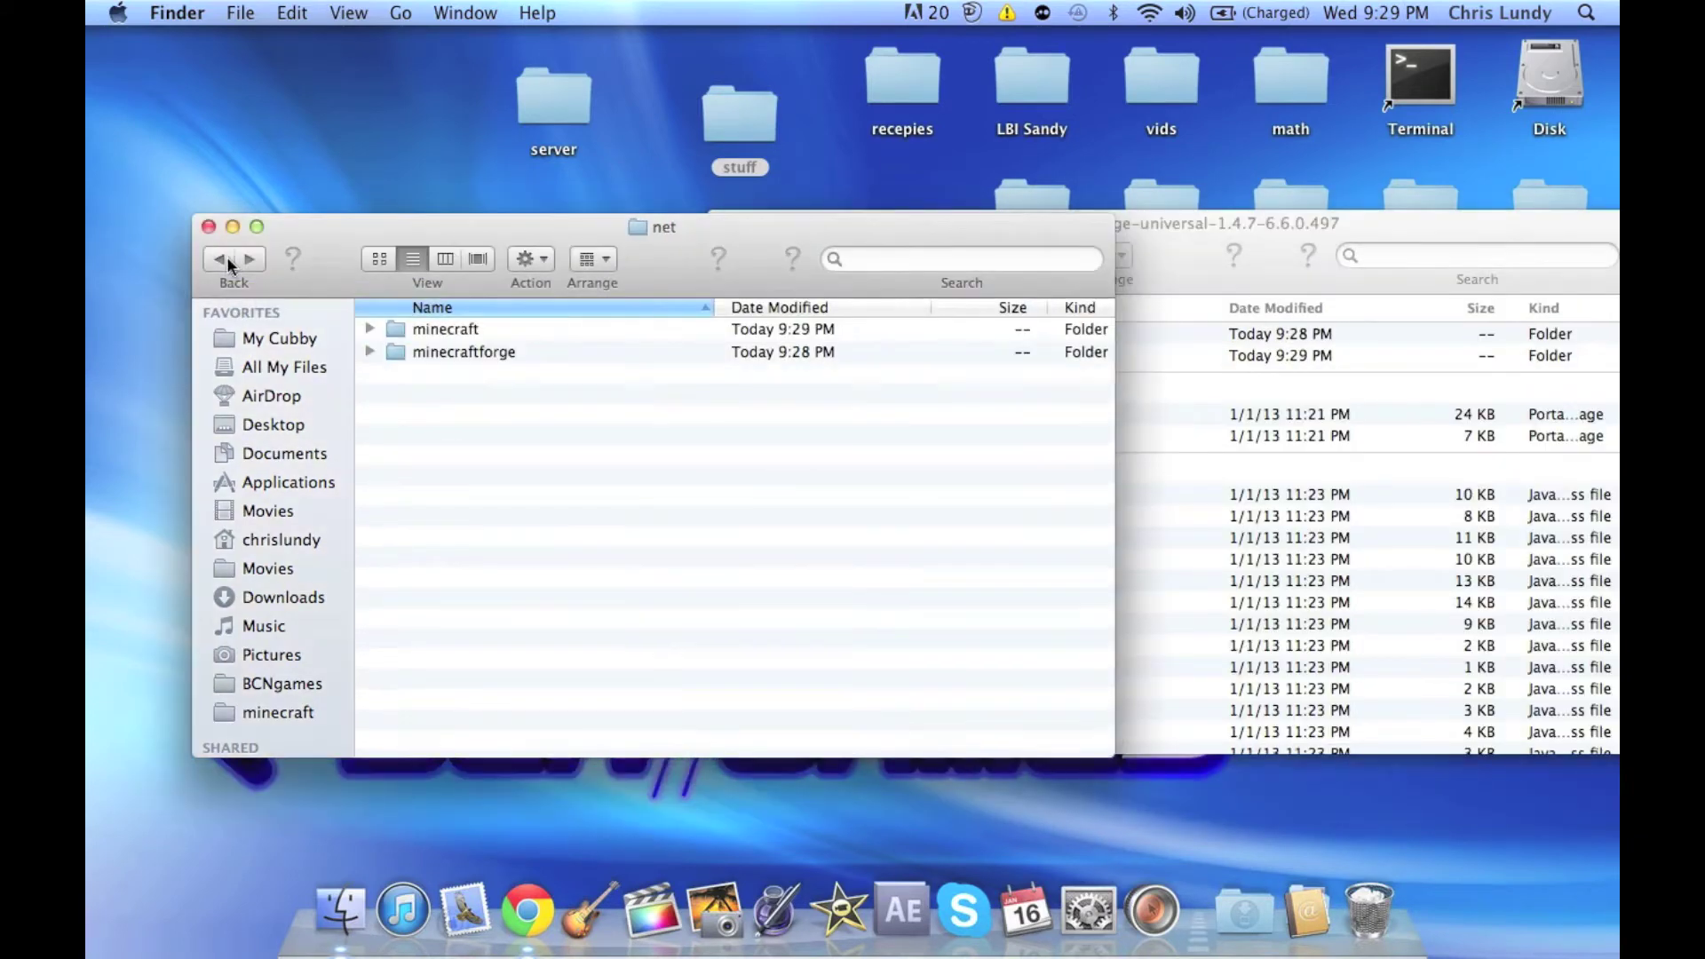
left_click(226, 256)
left_click(1480, 424)
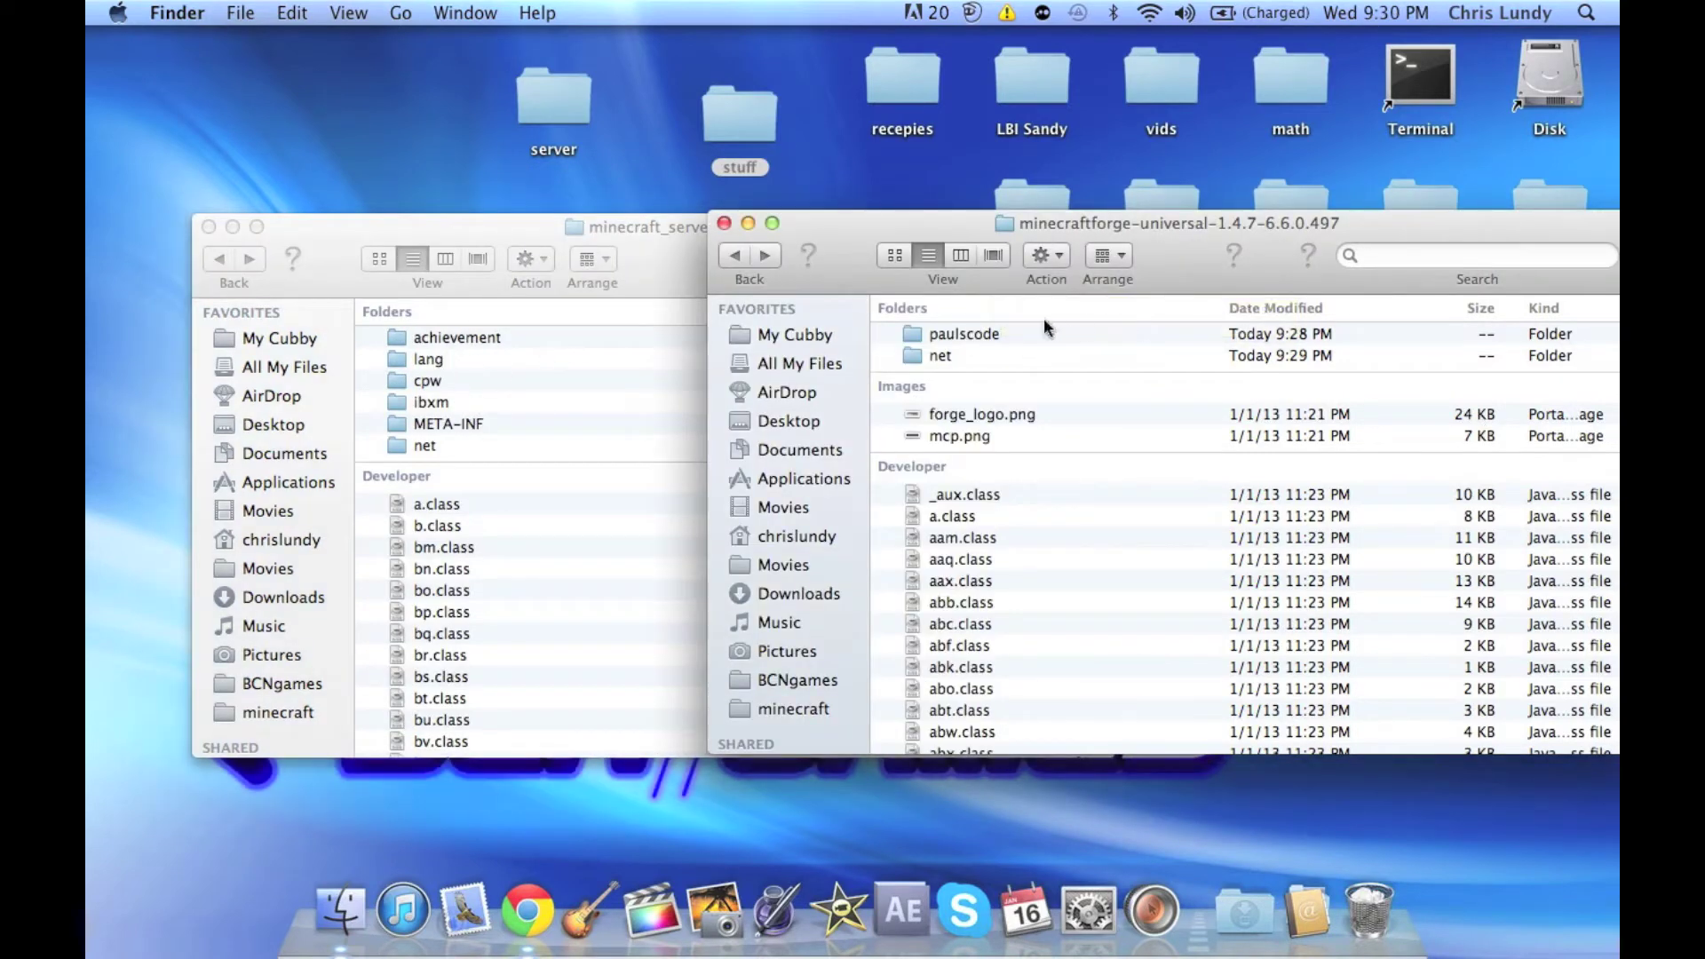
left_click(977, 337)
left_click_drag(952, 342, 557, 393)
Step: Trash the Forge net folder and merge all remaining Forge files into the jar, replacing duplicates
key("super+grave")
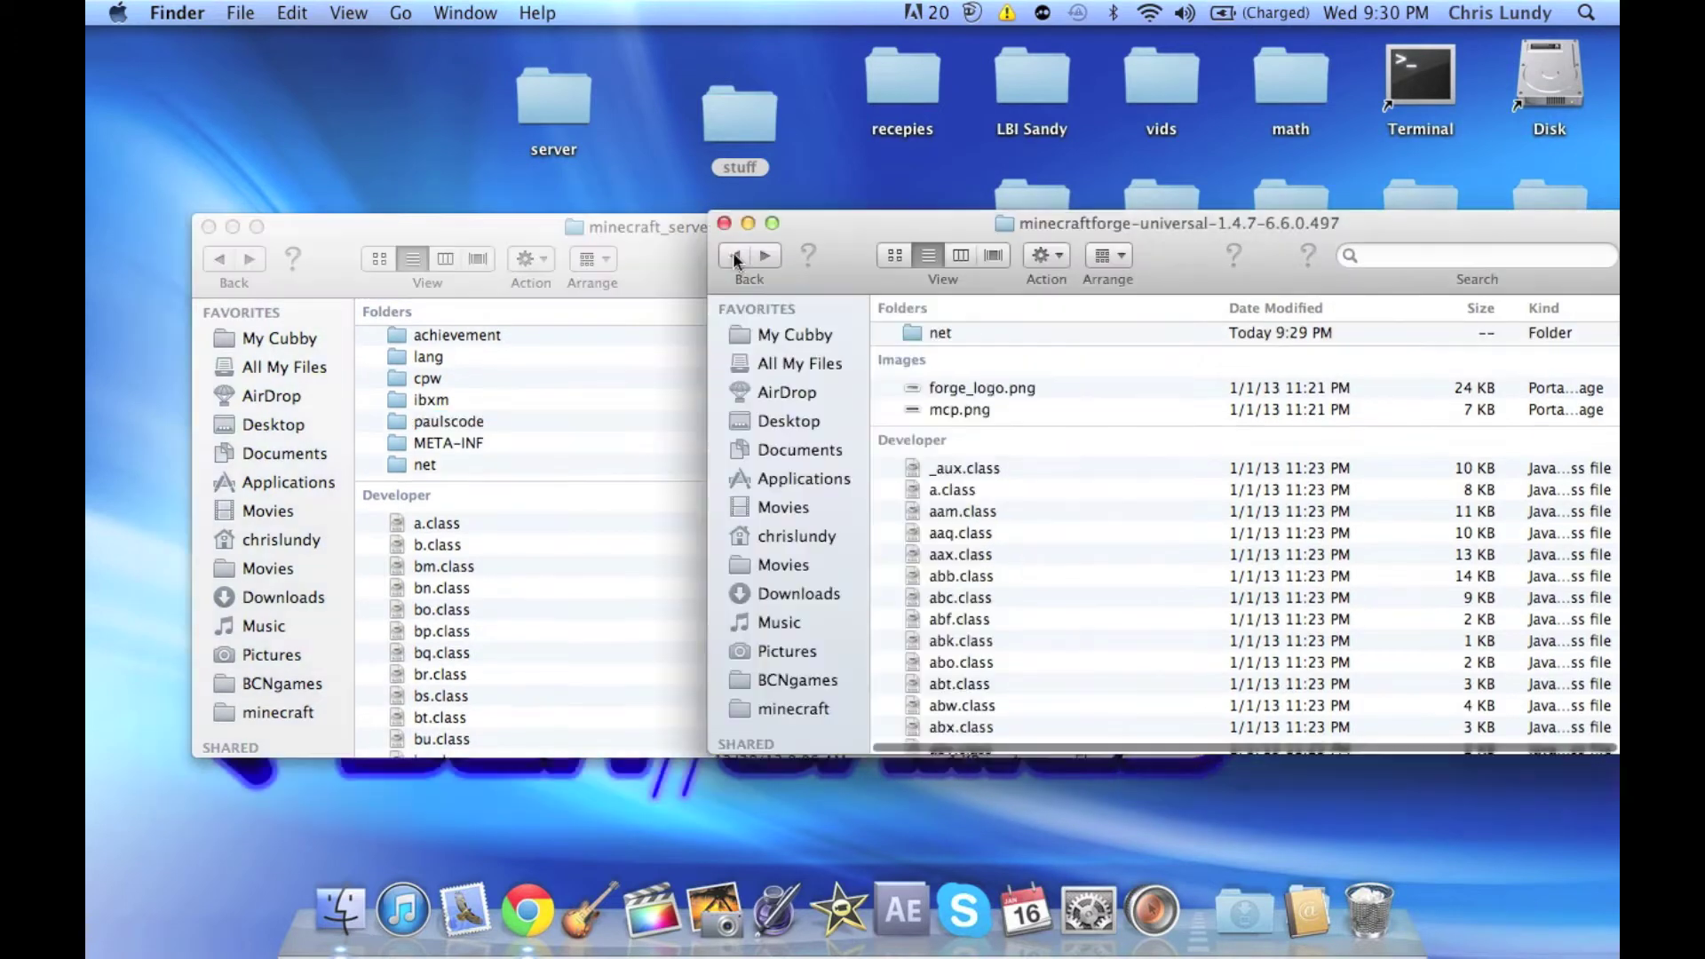
left_click_drag(934, 332, 1369, 895)
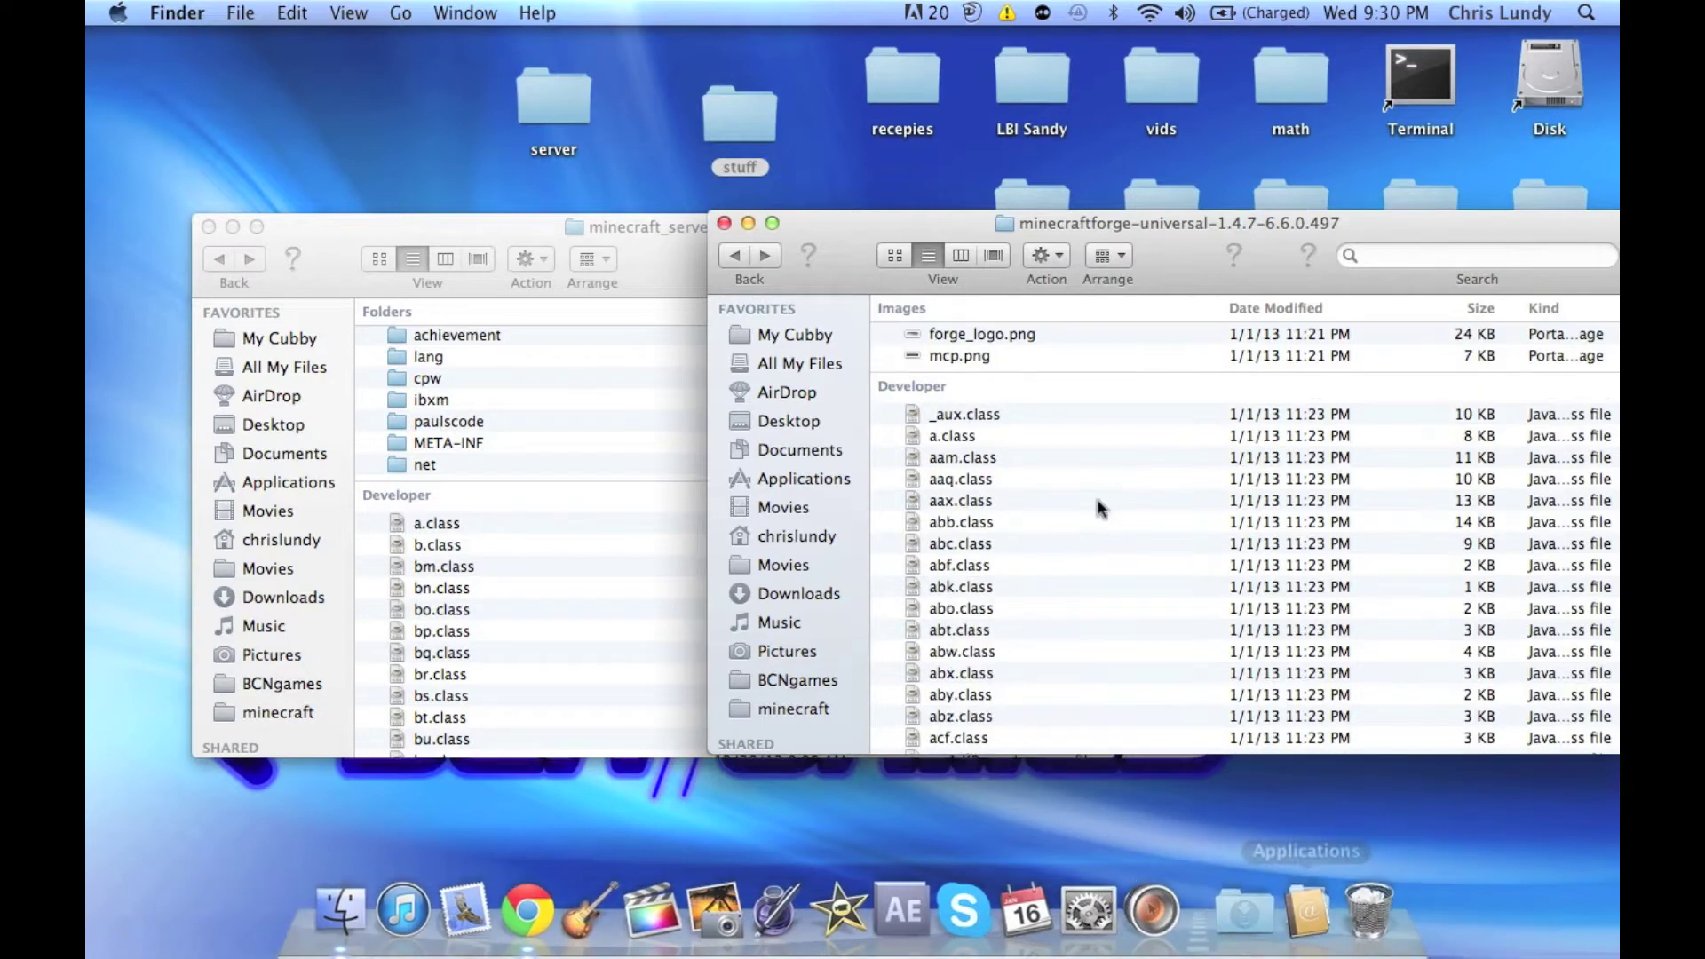
left_click(1090, 500)
key("super+a")
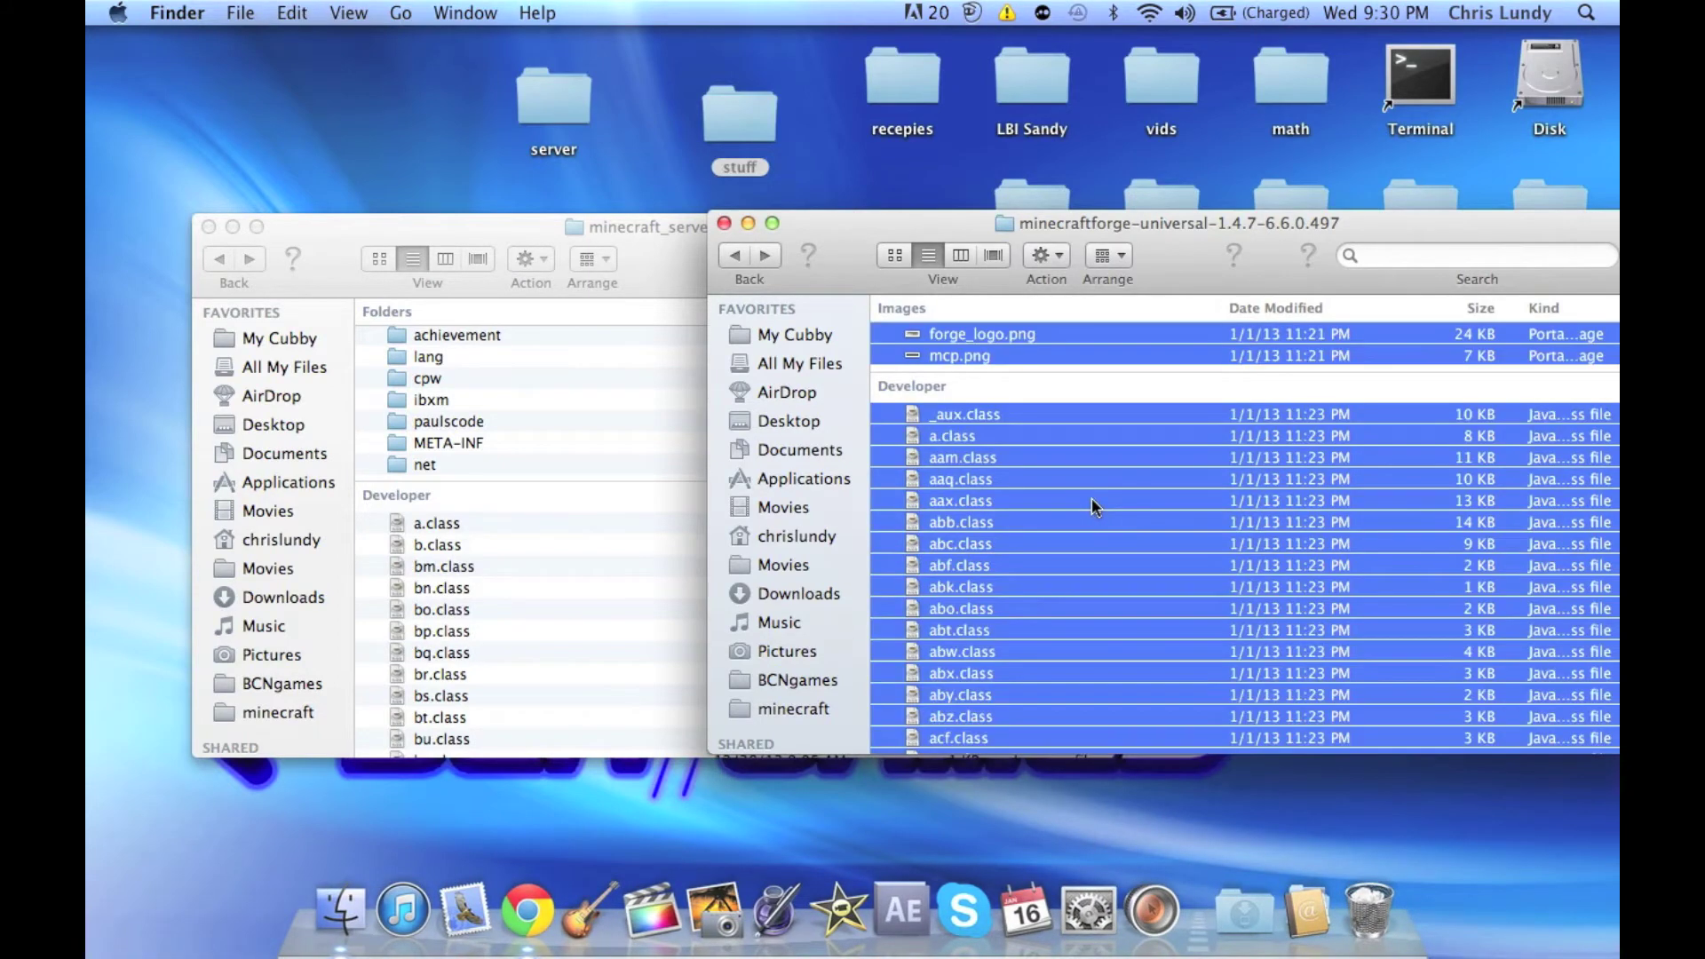
left_click_drag(911, 417, 551, 556)
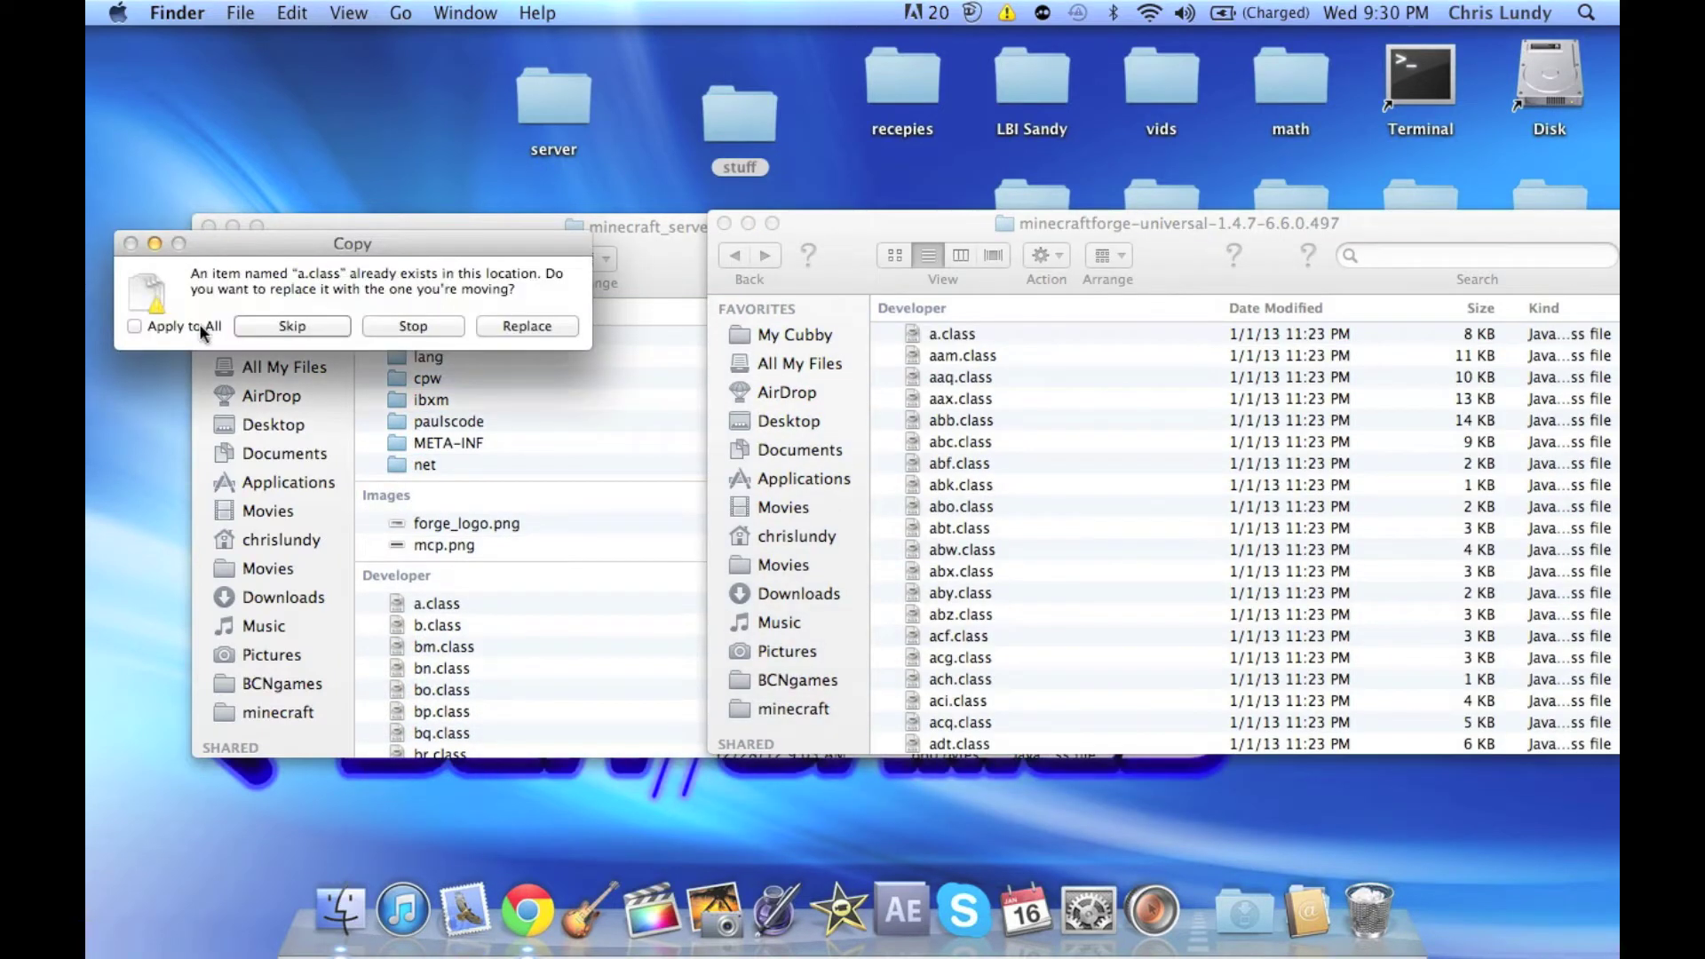
left_click(194, 322)
left_click(550, 325)
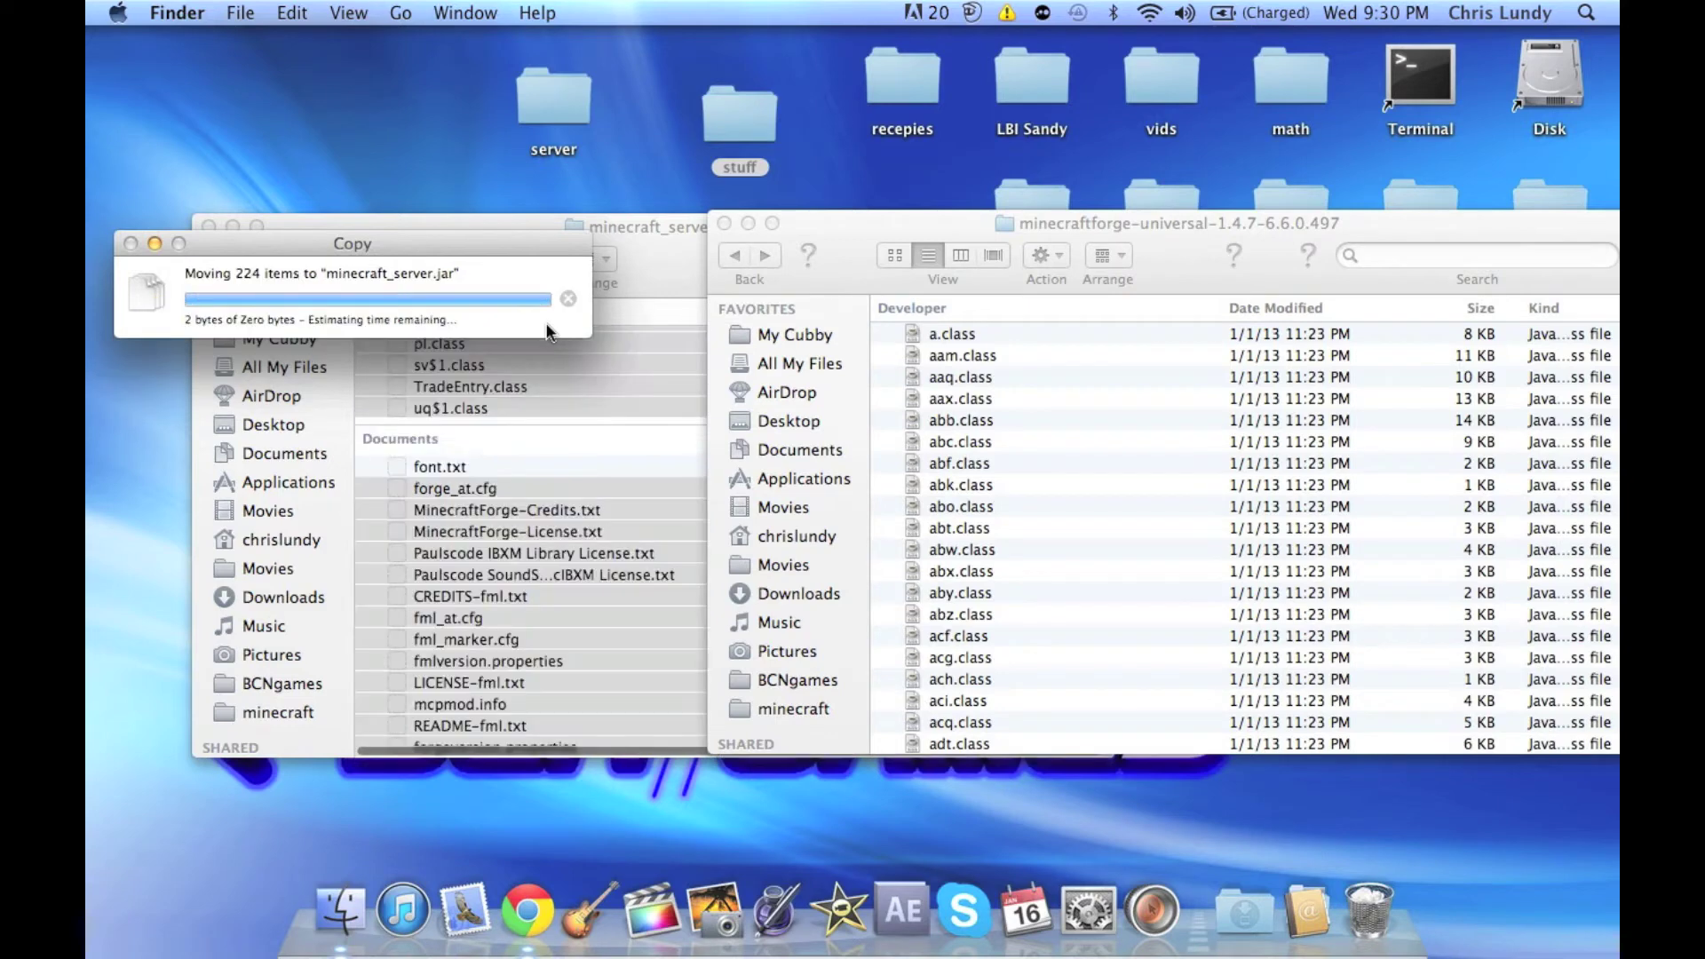
left_click(724, 222)
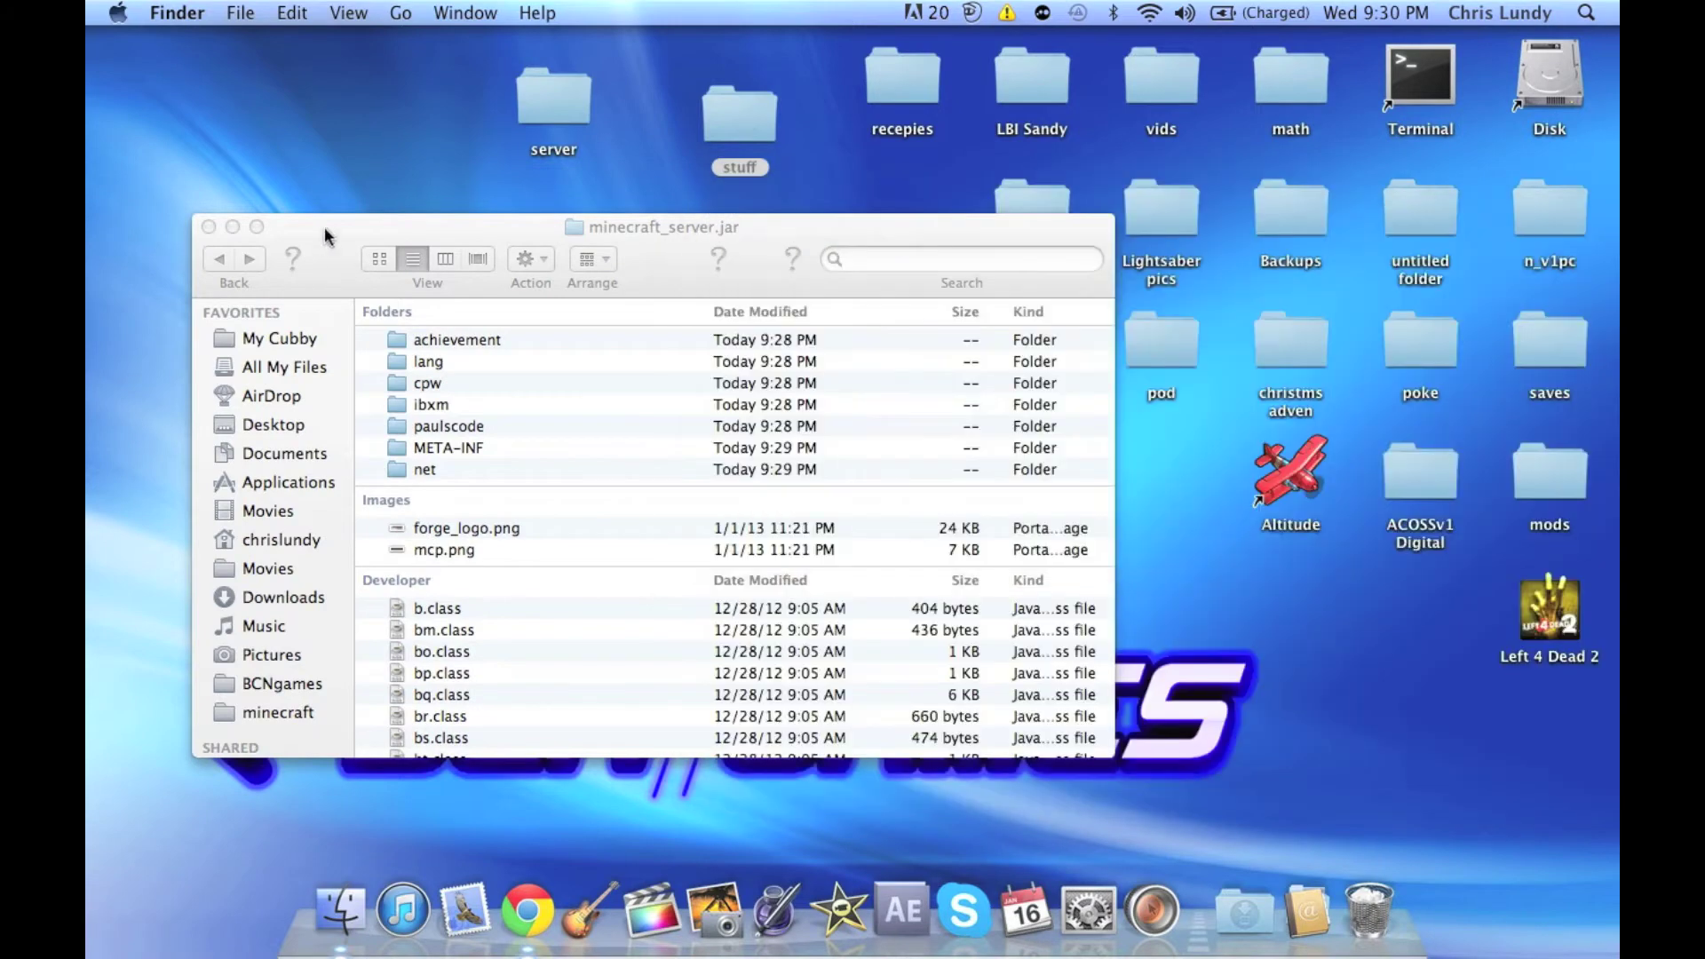
Step: Go back to the server folder and reopen minecraft_server.jar
left_click_drag(327, 229, 406, 217)
left_click(297, 250)
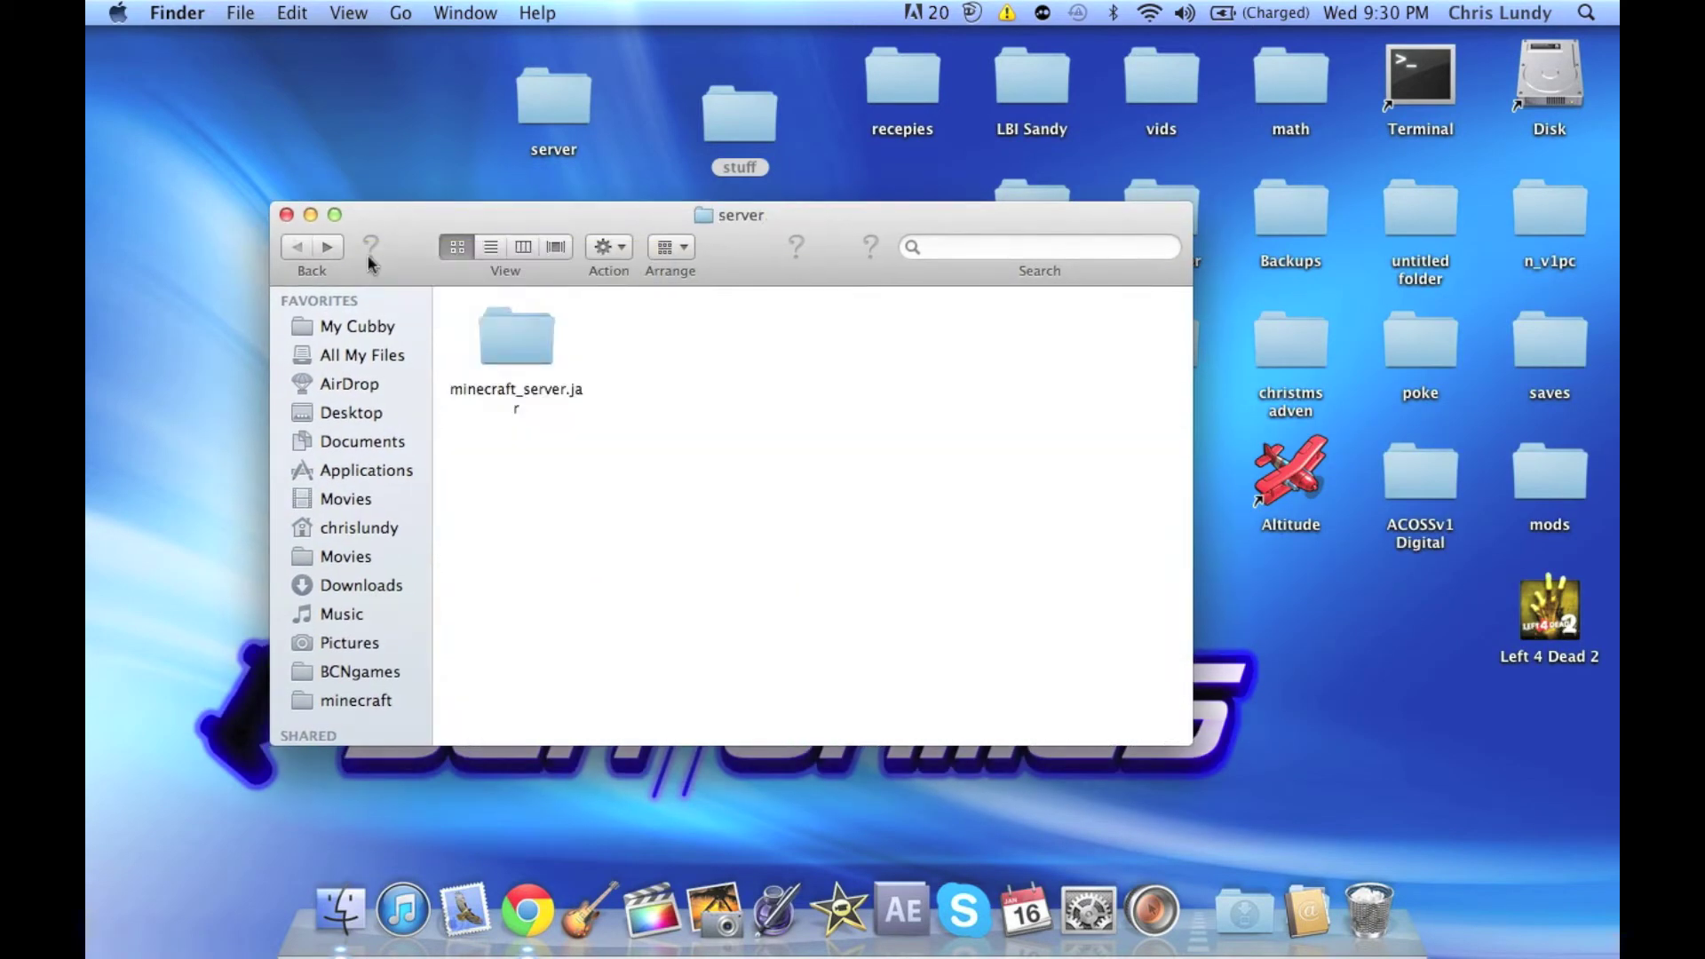
left_click(528, 340)
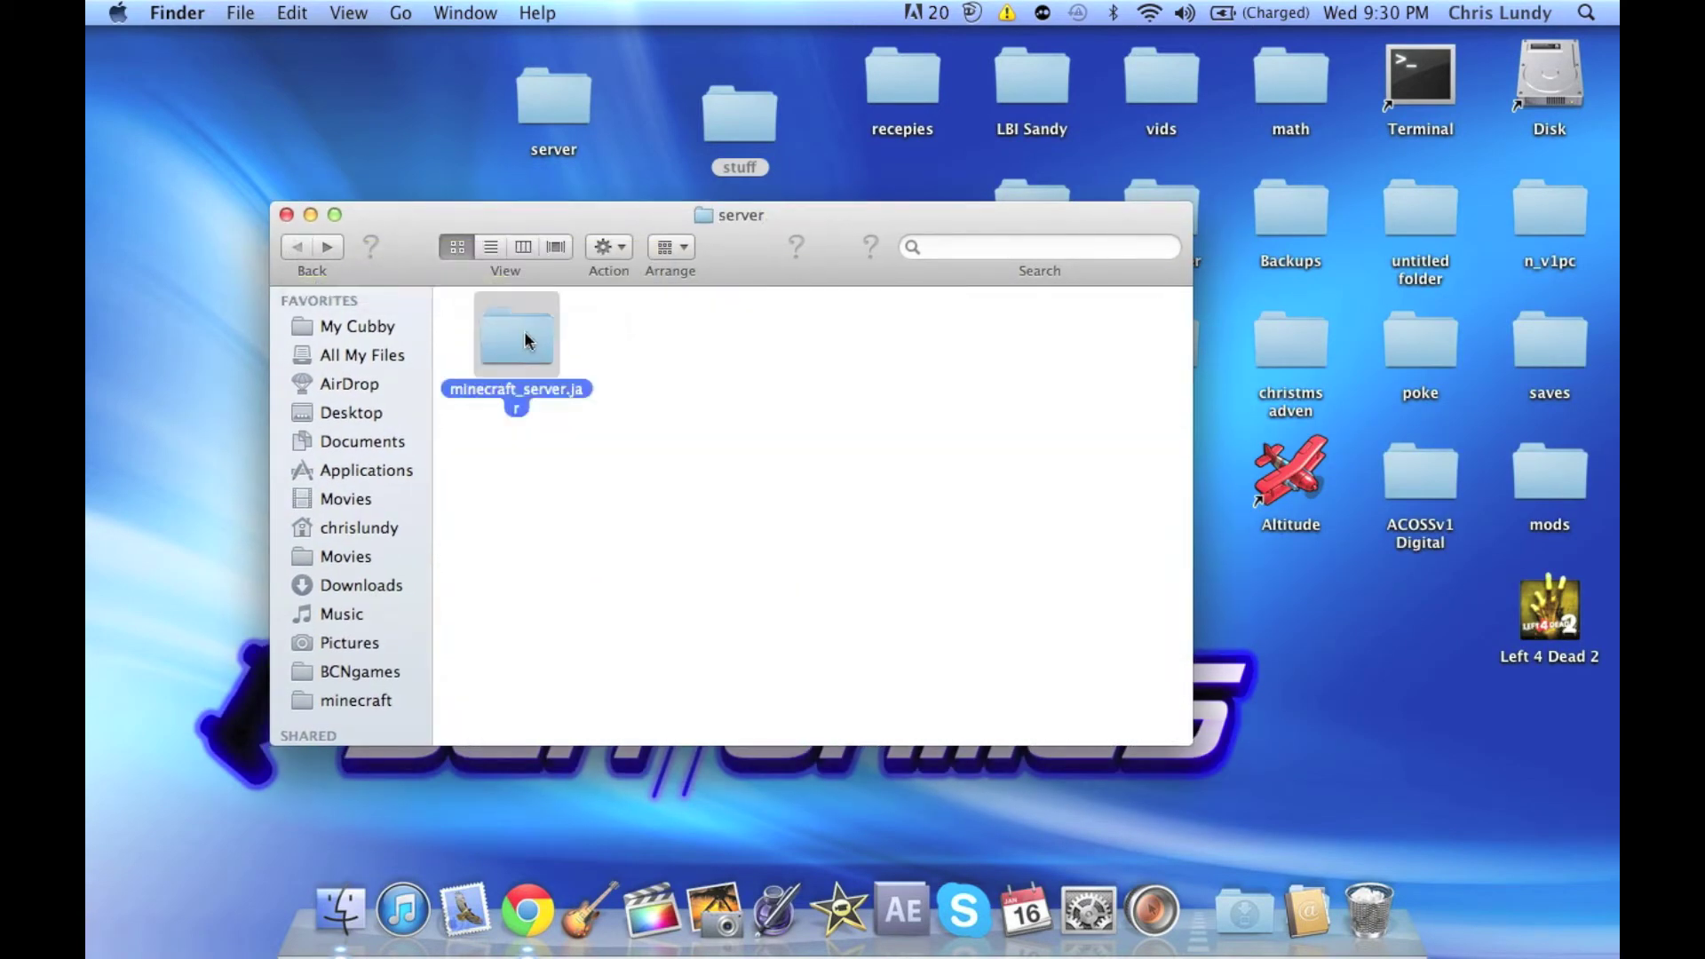
double_click(527, 340)
Step: Compress all items inside the minecraft_server.jar folder into Archive.zip
key("super+a")
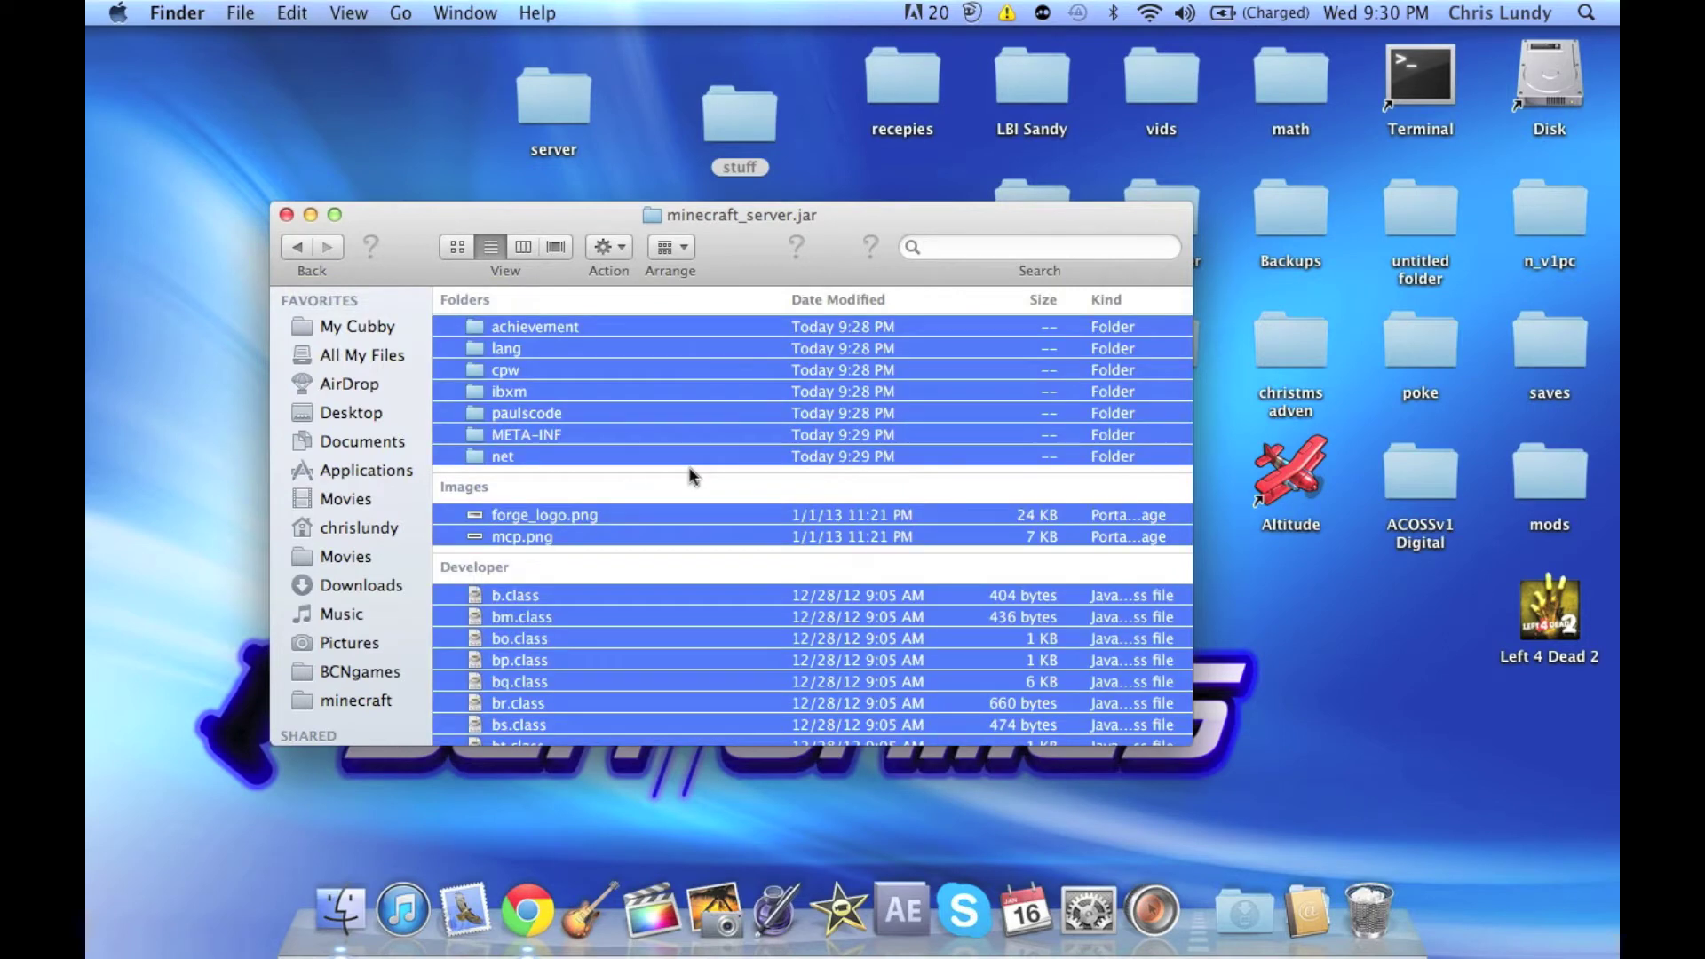
scroll(689, 466, "down", 10)
right_click(689, 465)
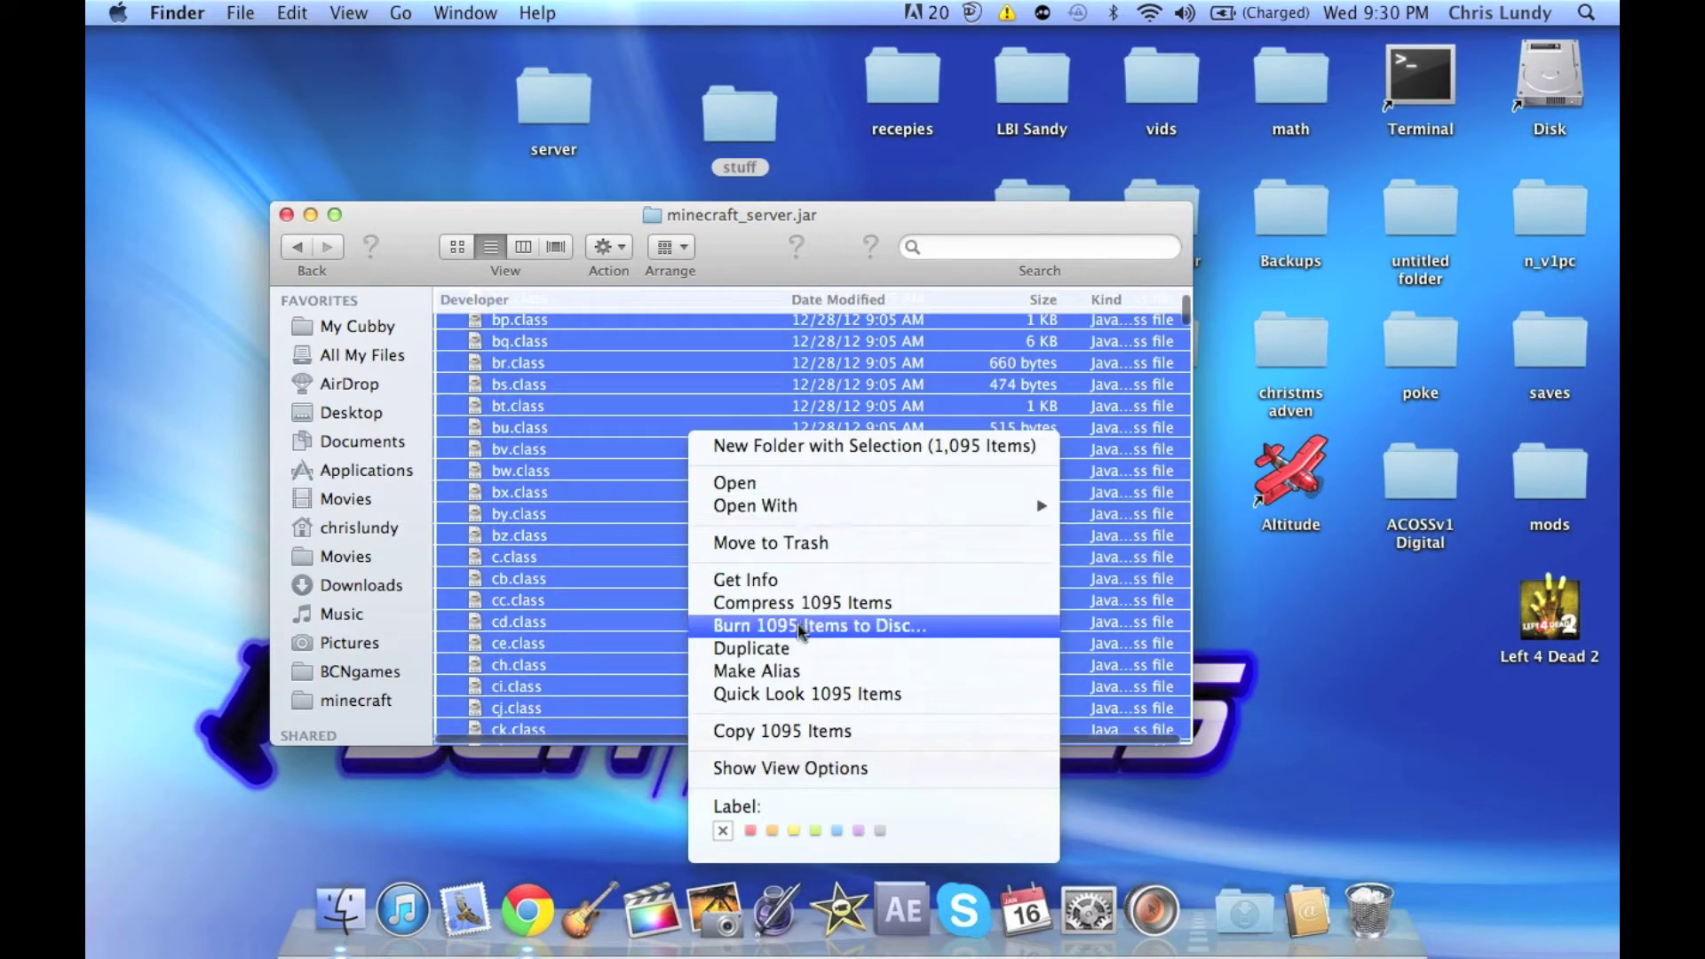
left_click(781, 601)
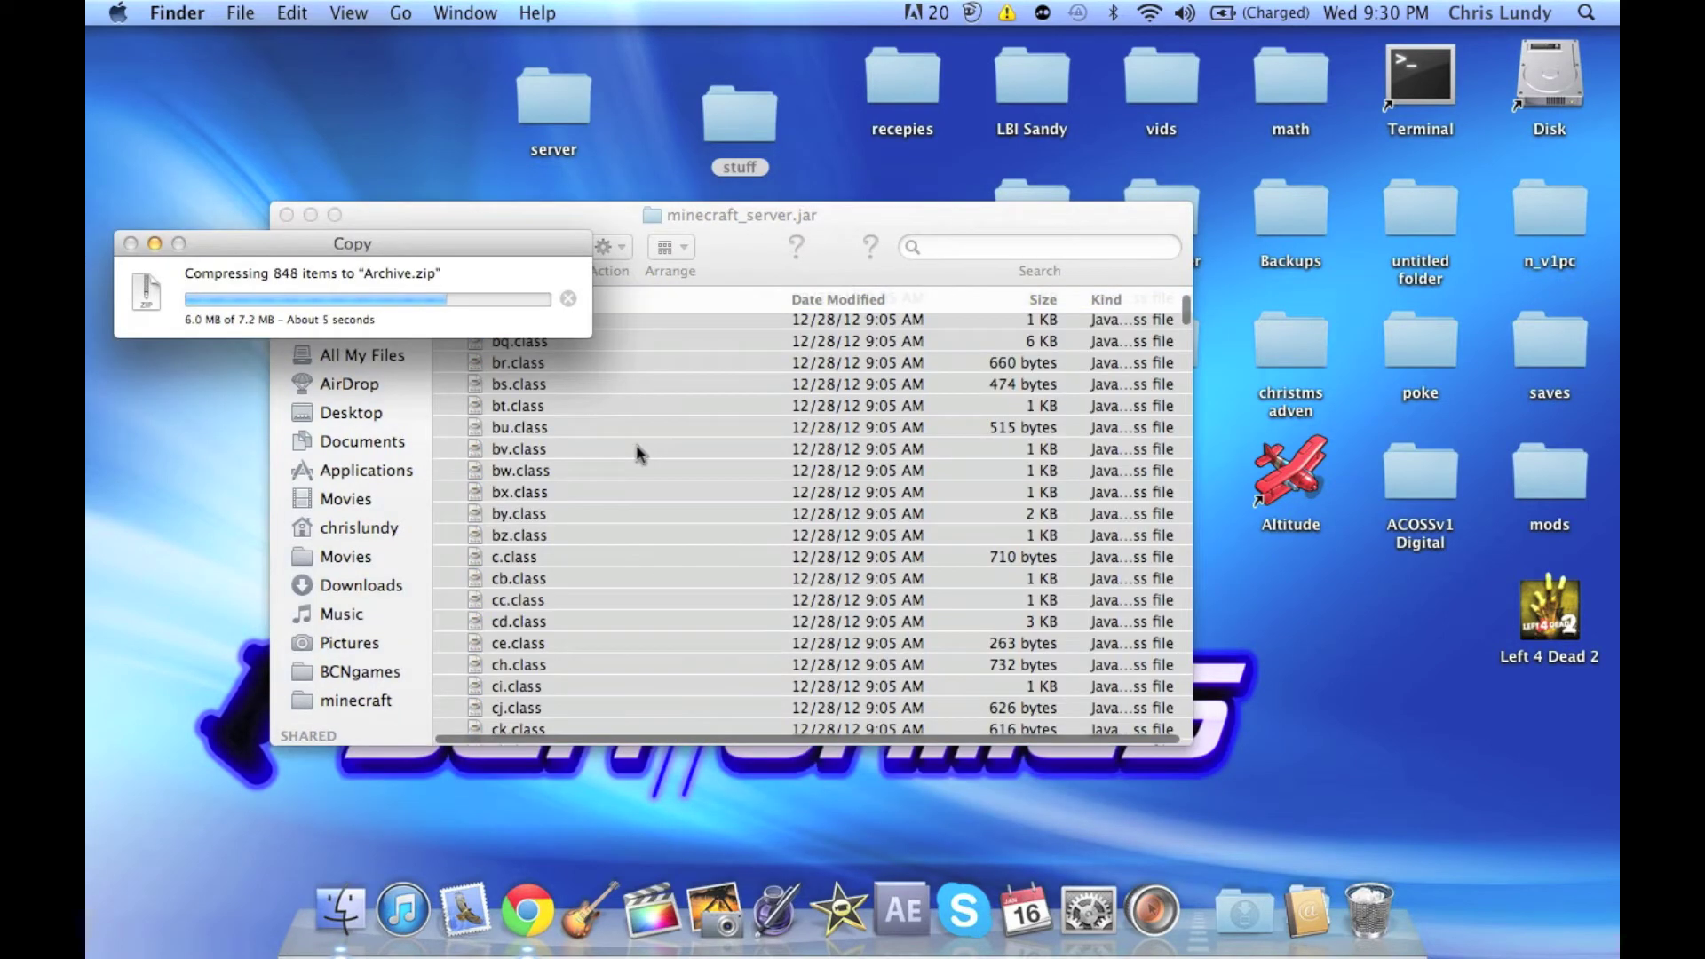
Step: Select the new Archive.zip and copy it
scroll(636, 444, "down", 15)
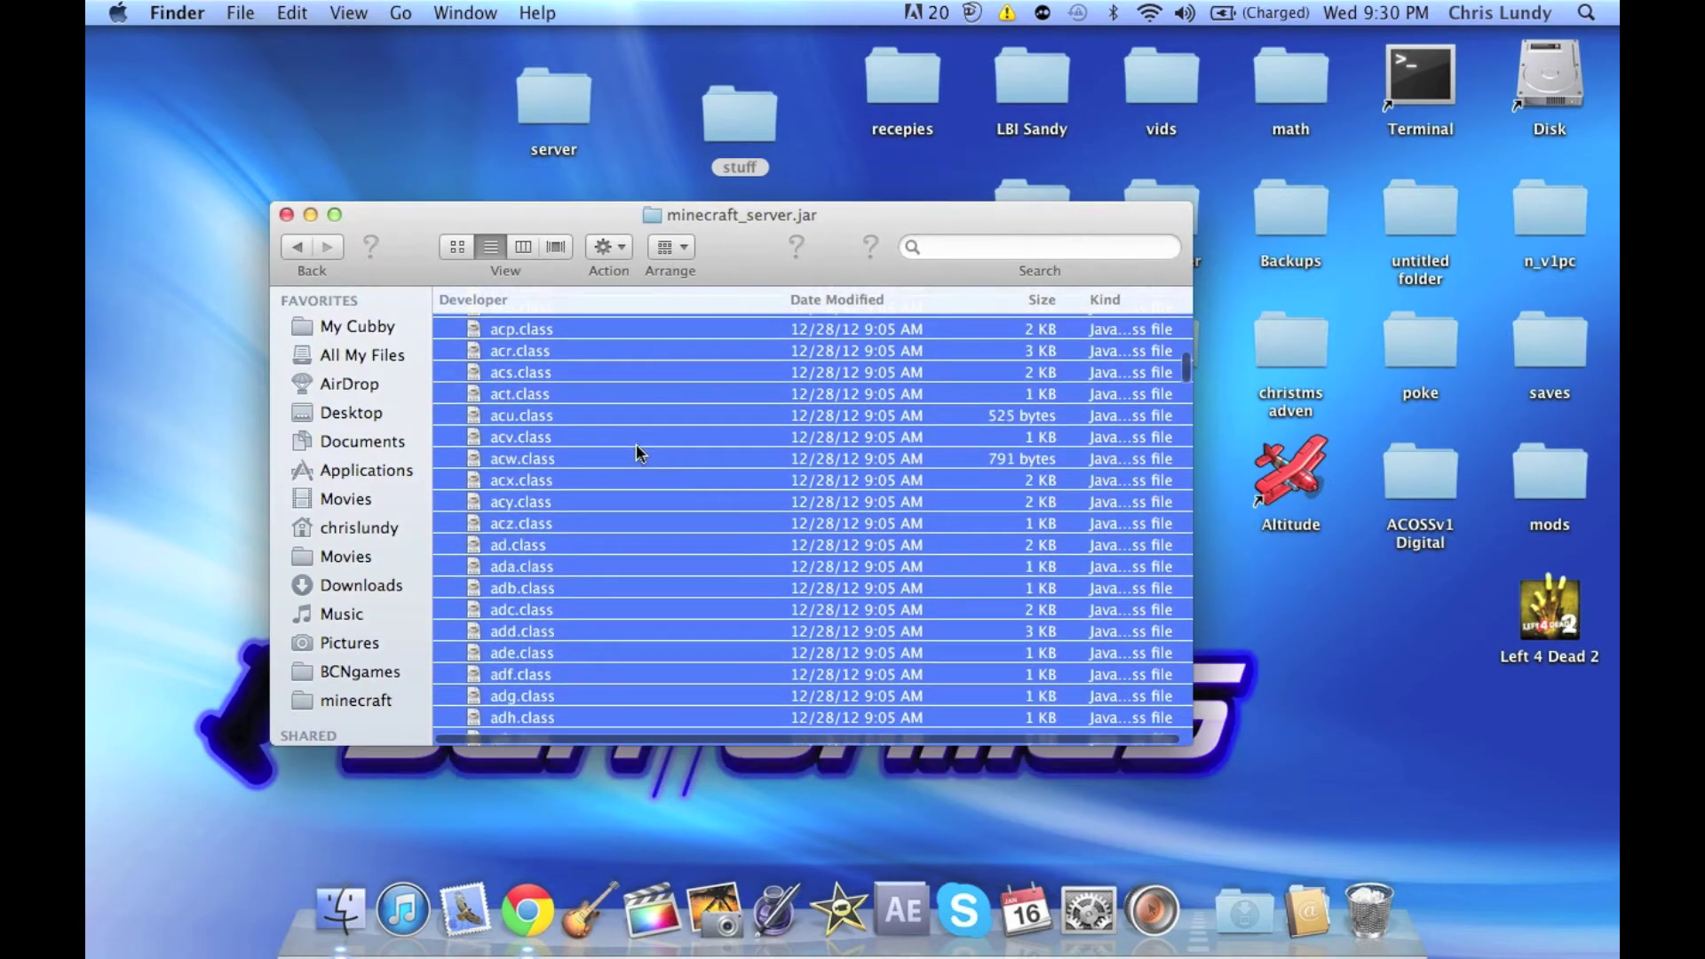
scroll(636, 444, "down", 10)
left_click(635, 442)
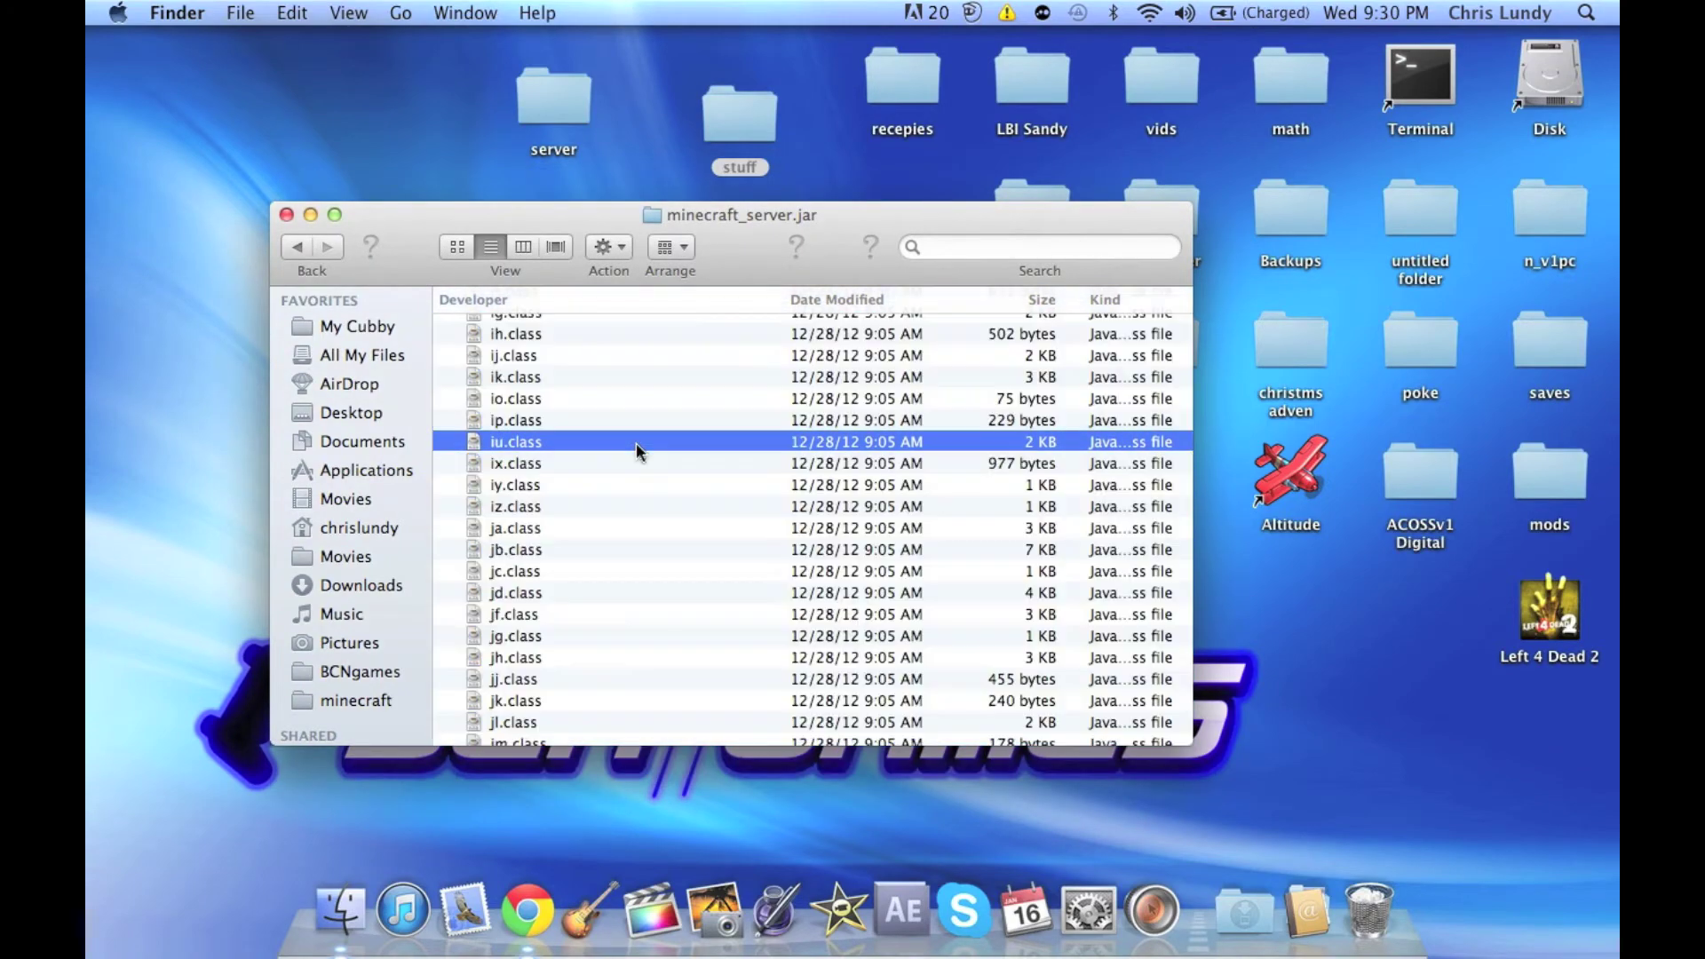
scroll(636, 442, "down", 20)
scroll(636, 442, "down", 20)
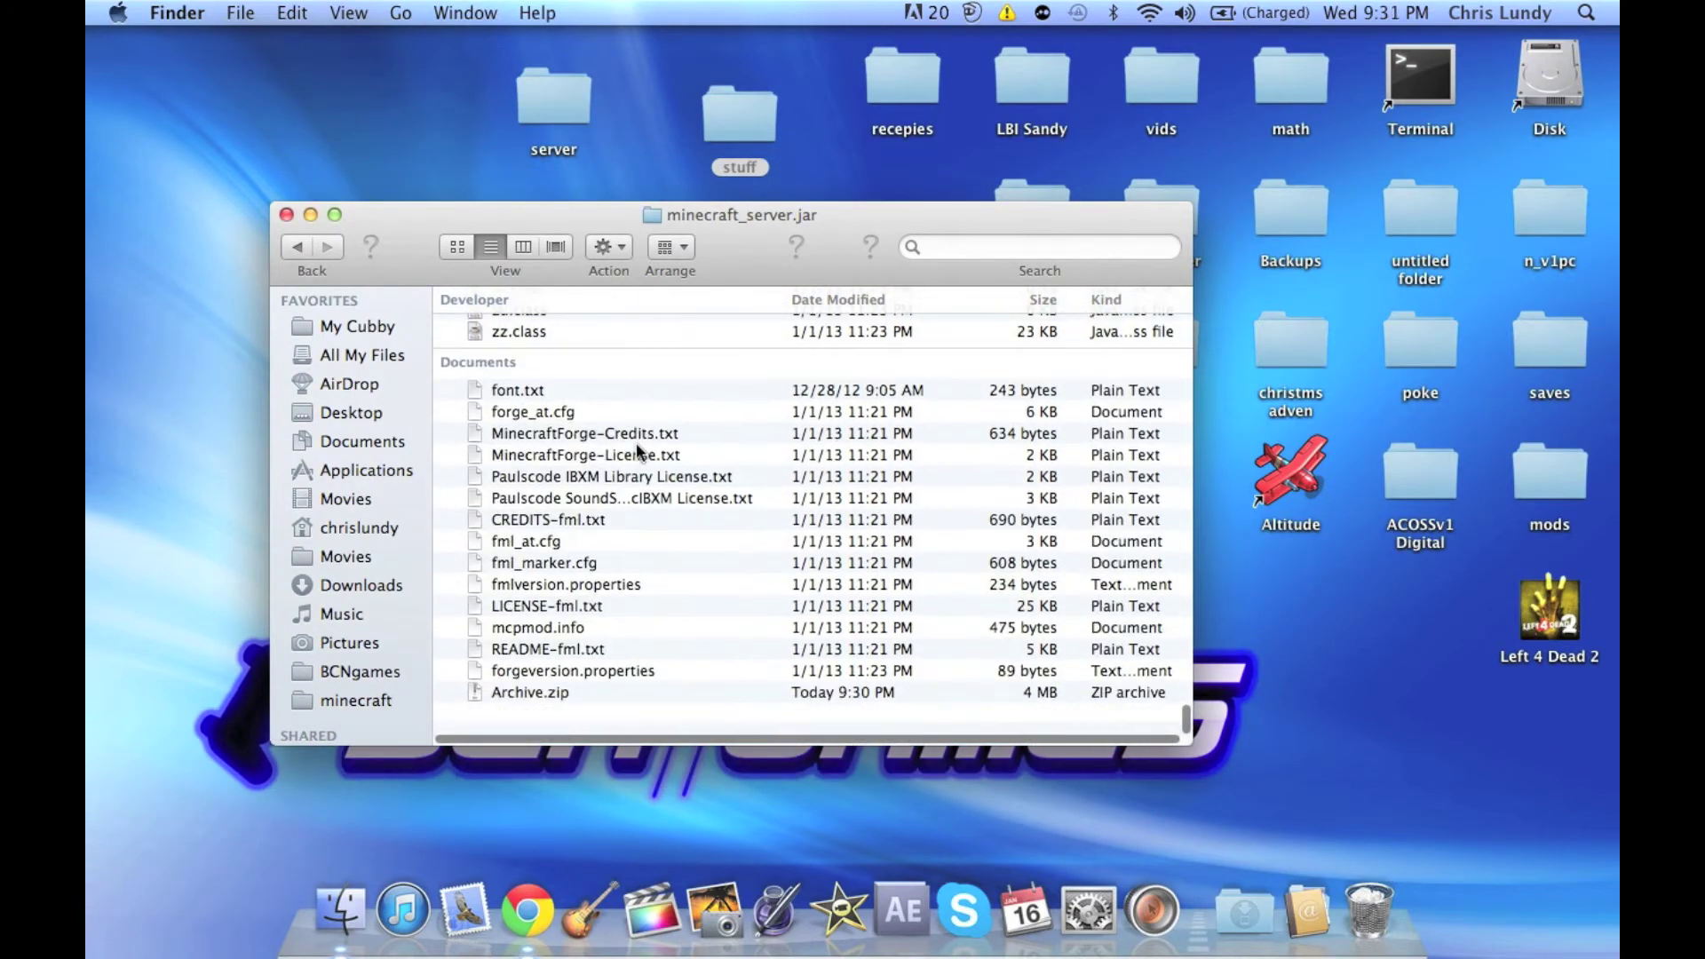
left_click(538, 732)
key("super+c")
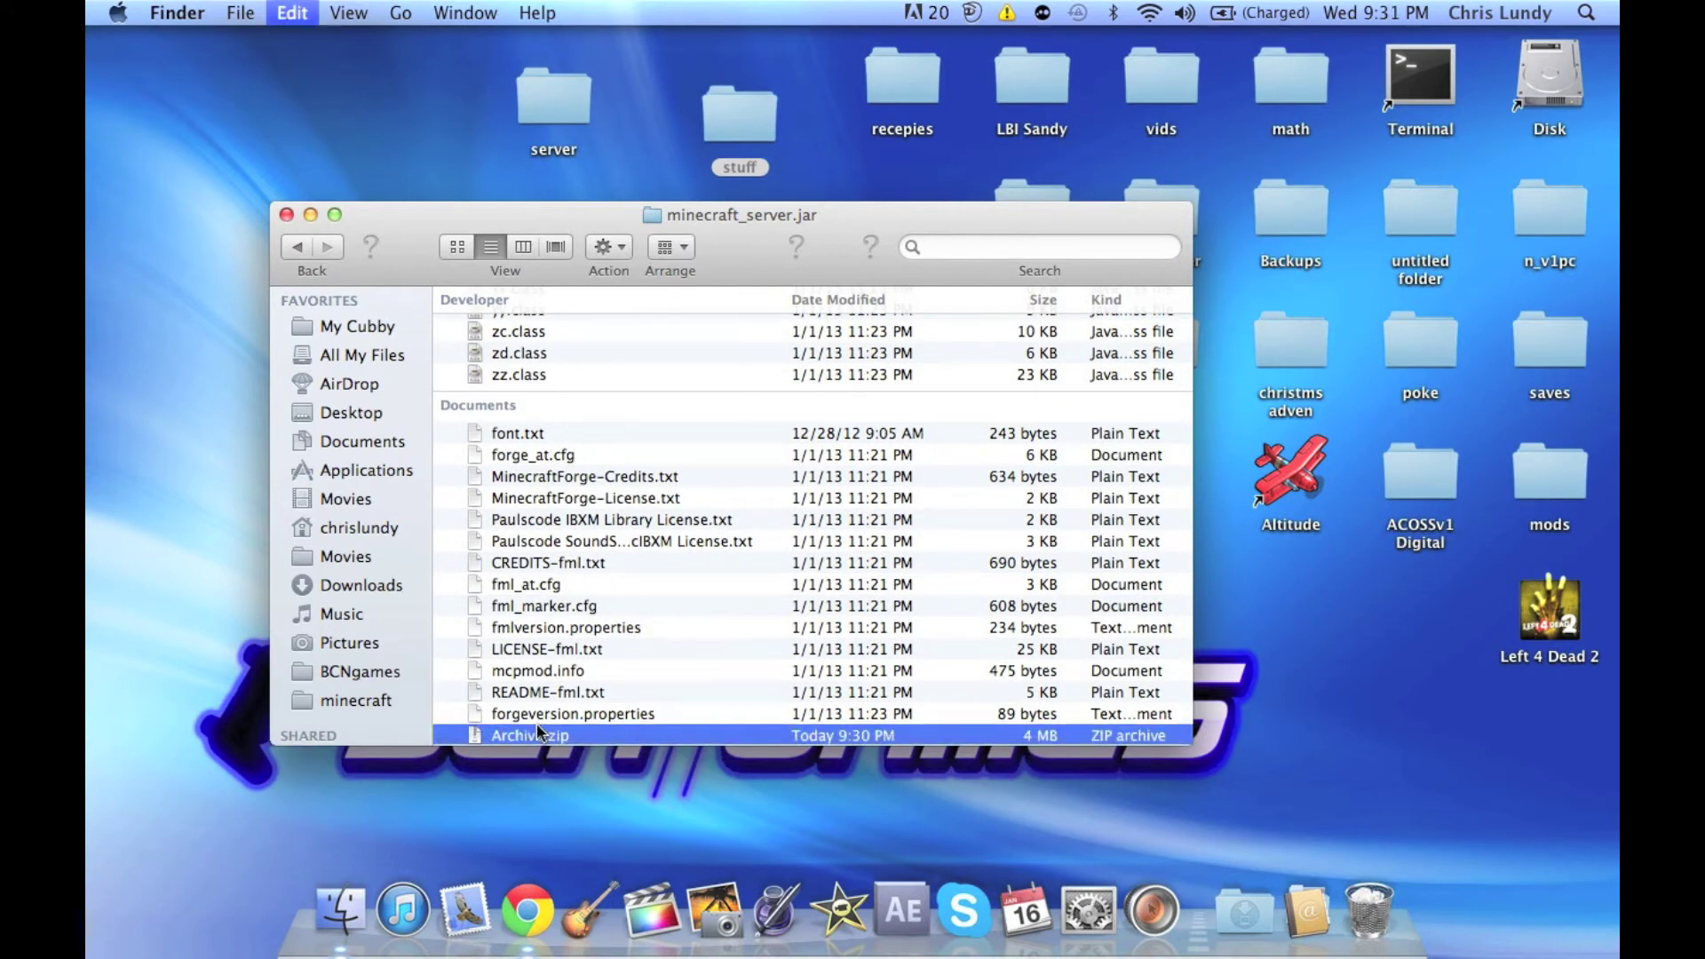
Step: Paste Archive.zip into the server folder and move the old minecraft_server.jar folder to the Trash
left_click(299, 248)
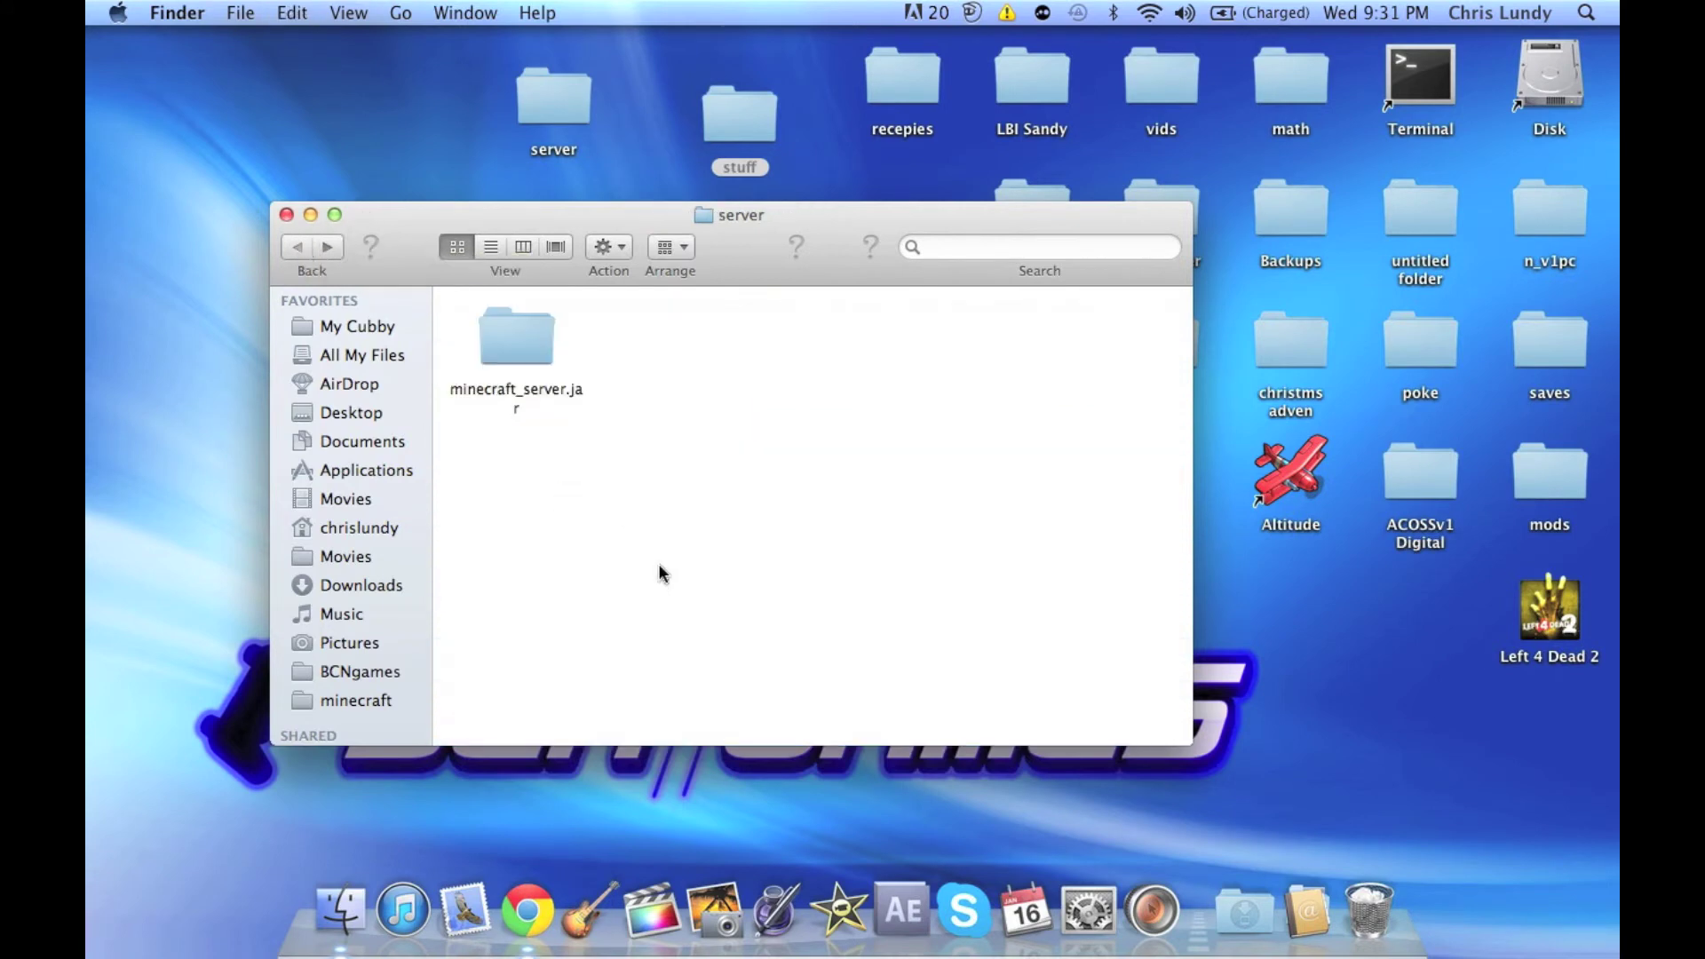
key("super+v")
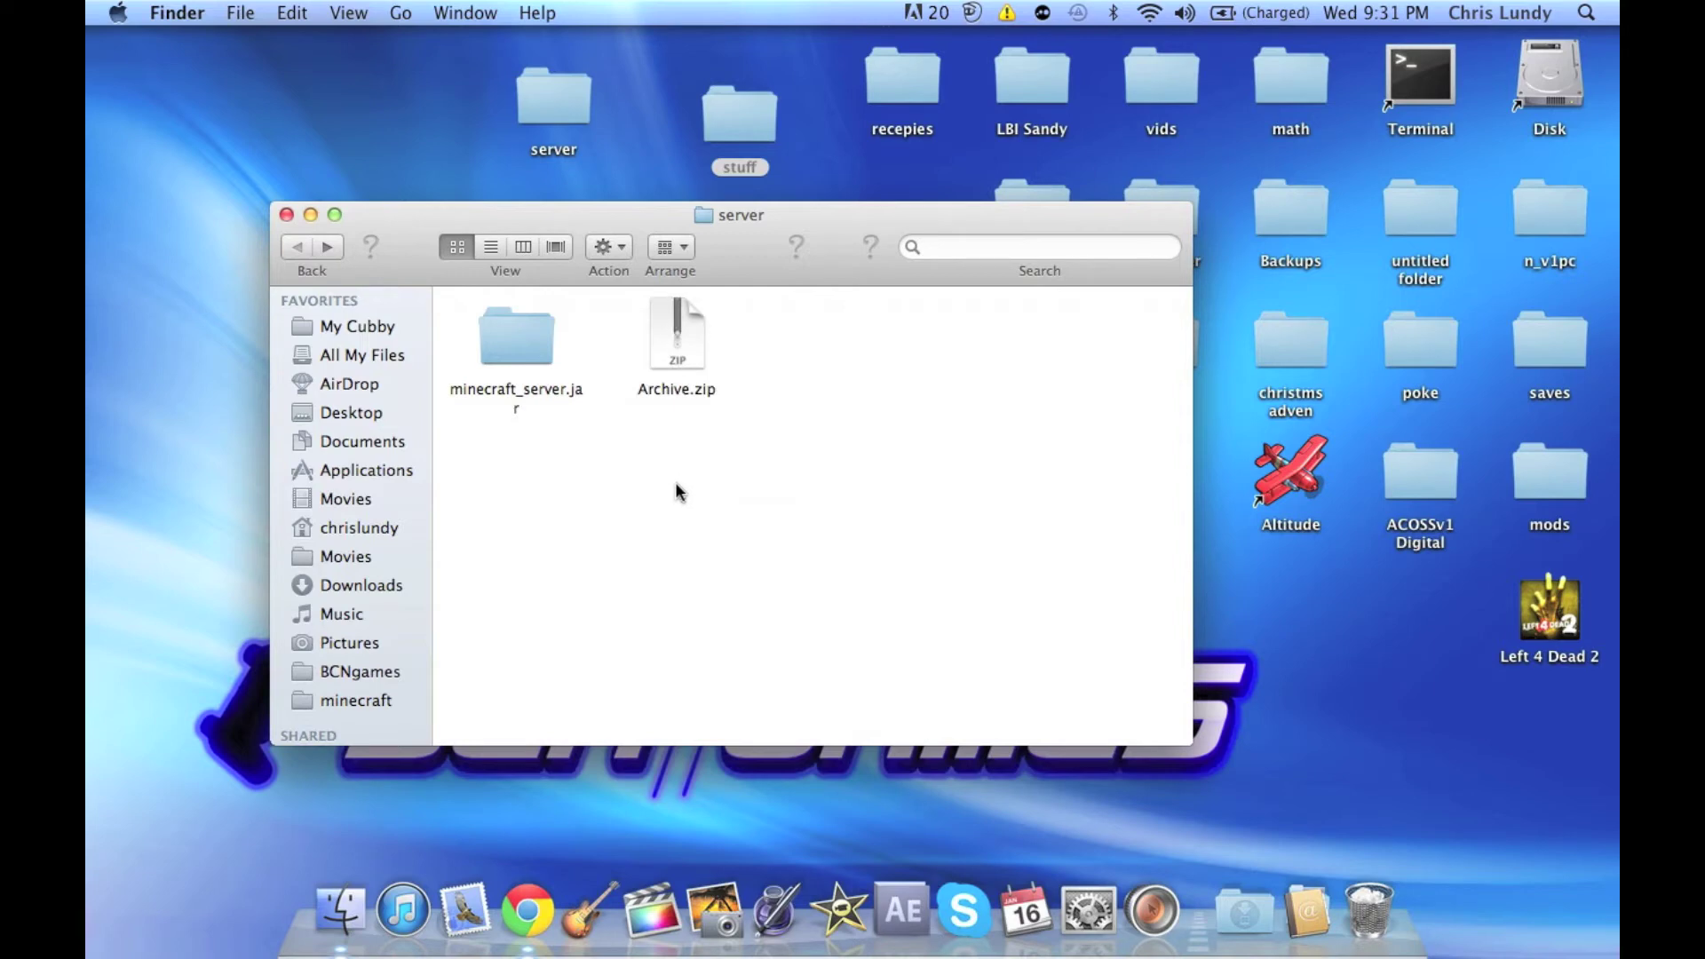
left_click_drag(511, 357, 1371, 861)
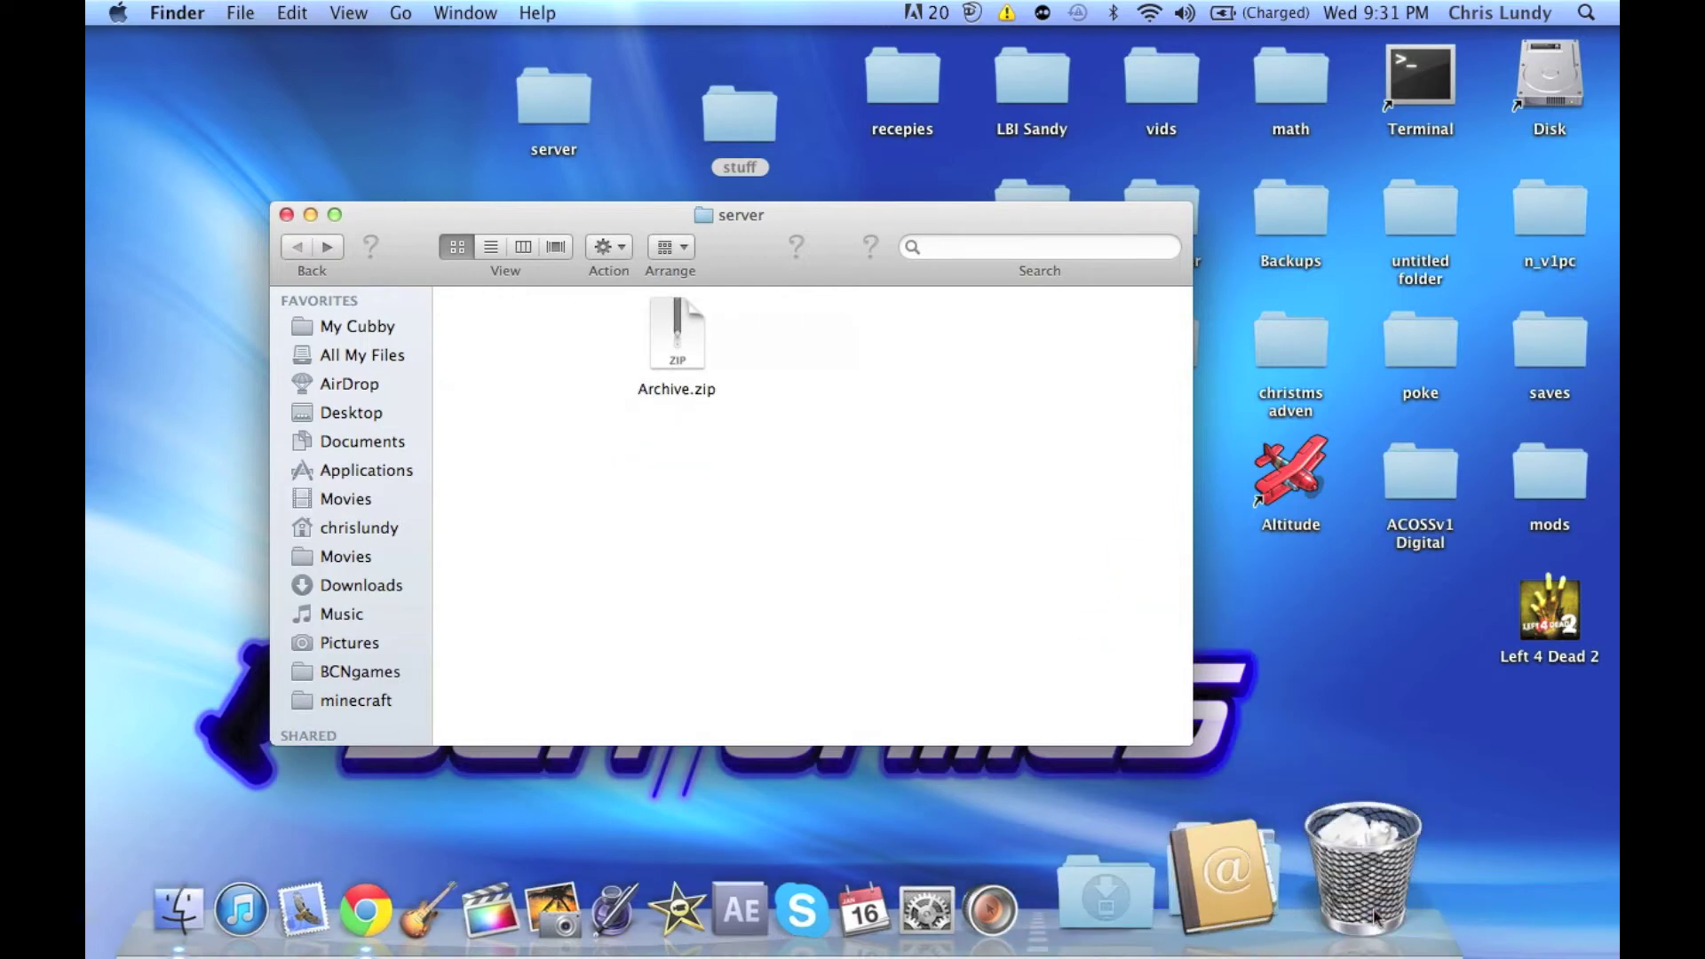
left_click_drag(645, 330, 568, 346)
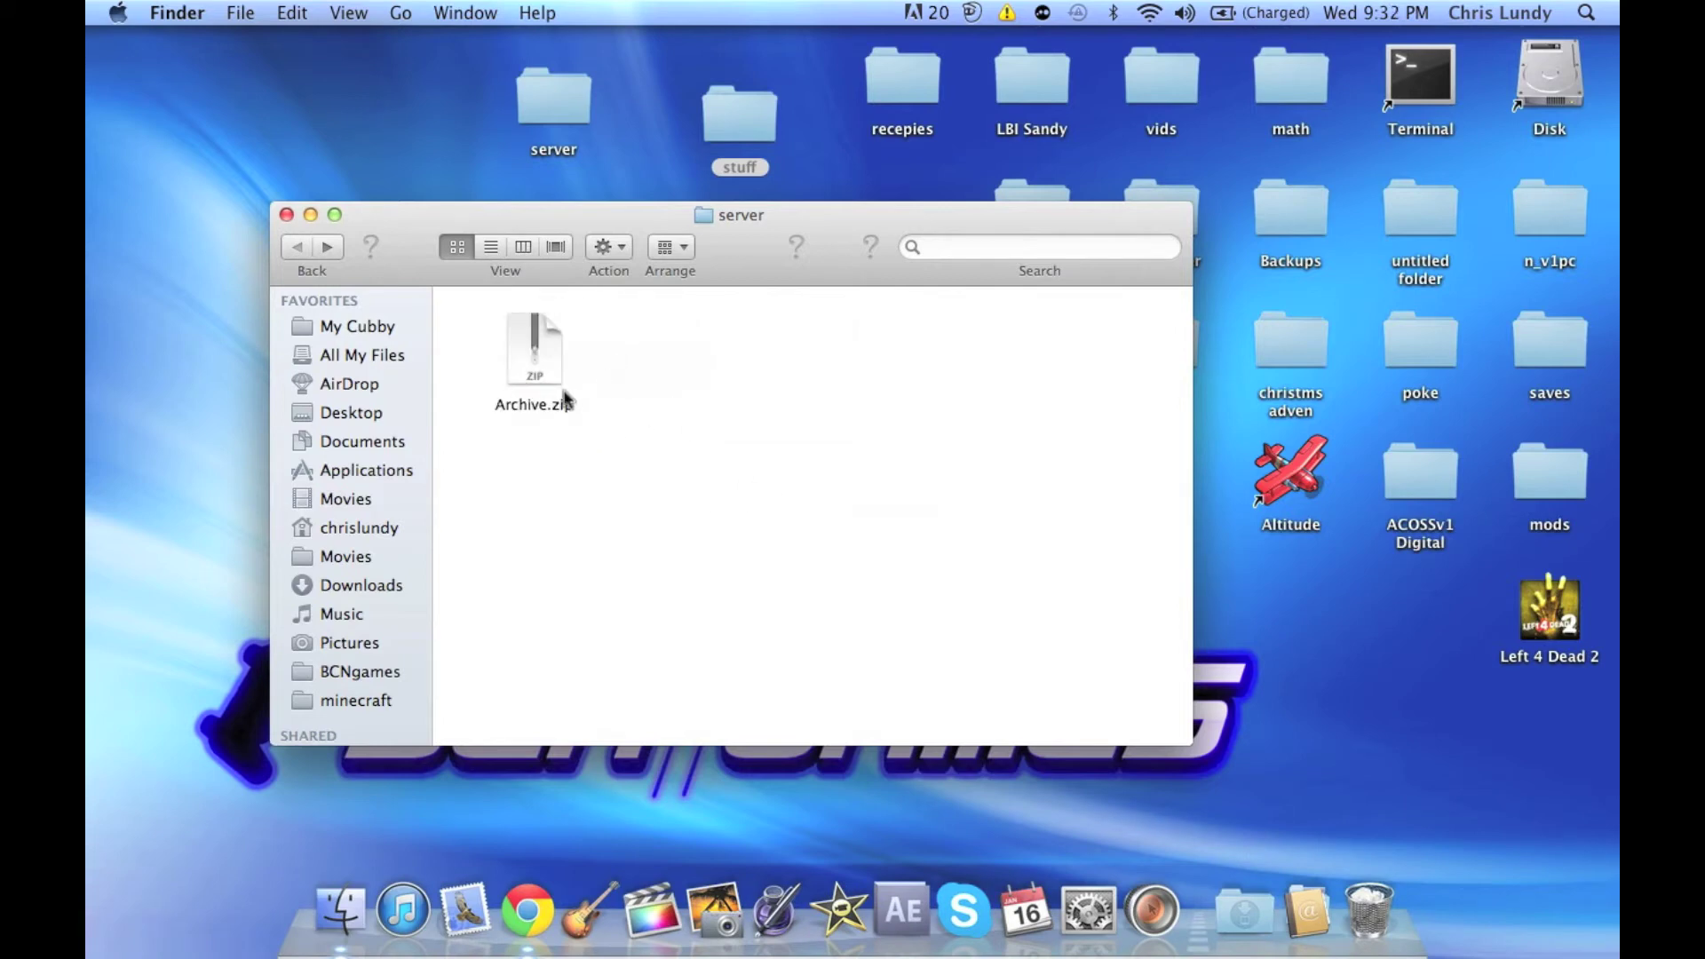
Step: Rename Archive.zip to minecraft_server.jar, accepting the .jar extension, then select it
left_click(545, 413)
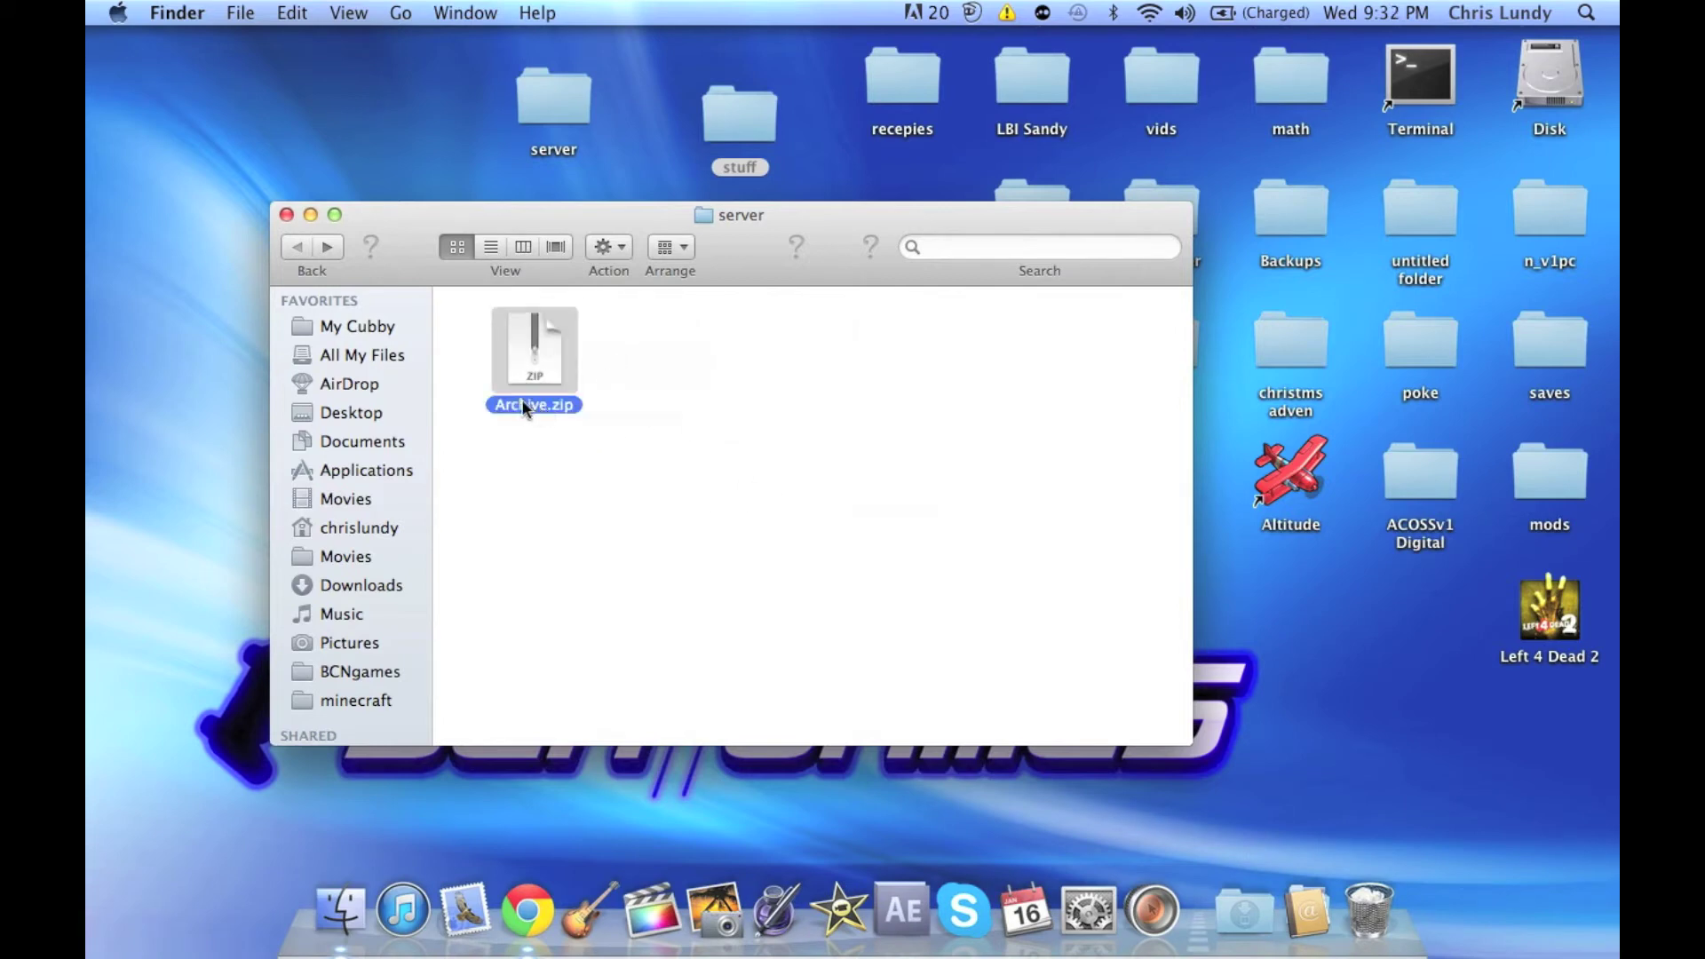
left_click(524, 404)
type("mine")
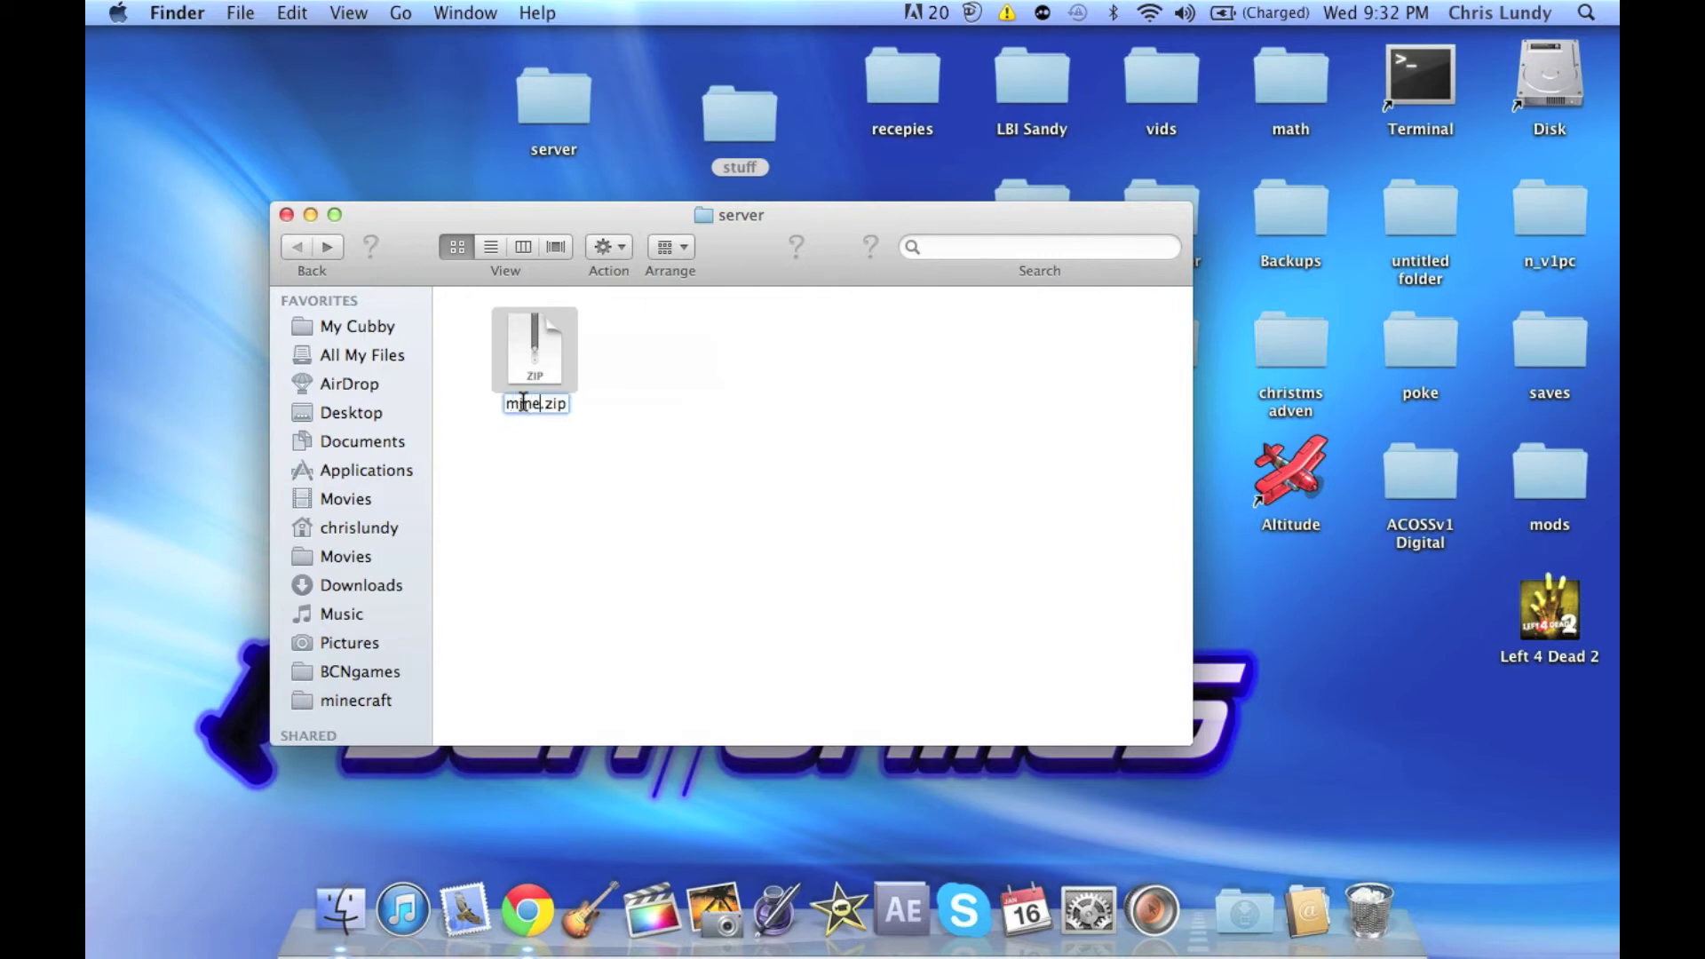
type("craft_server")
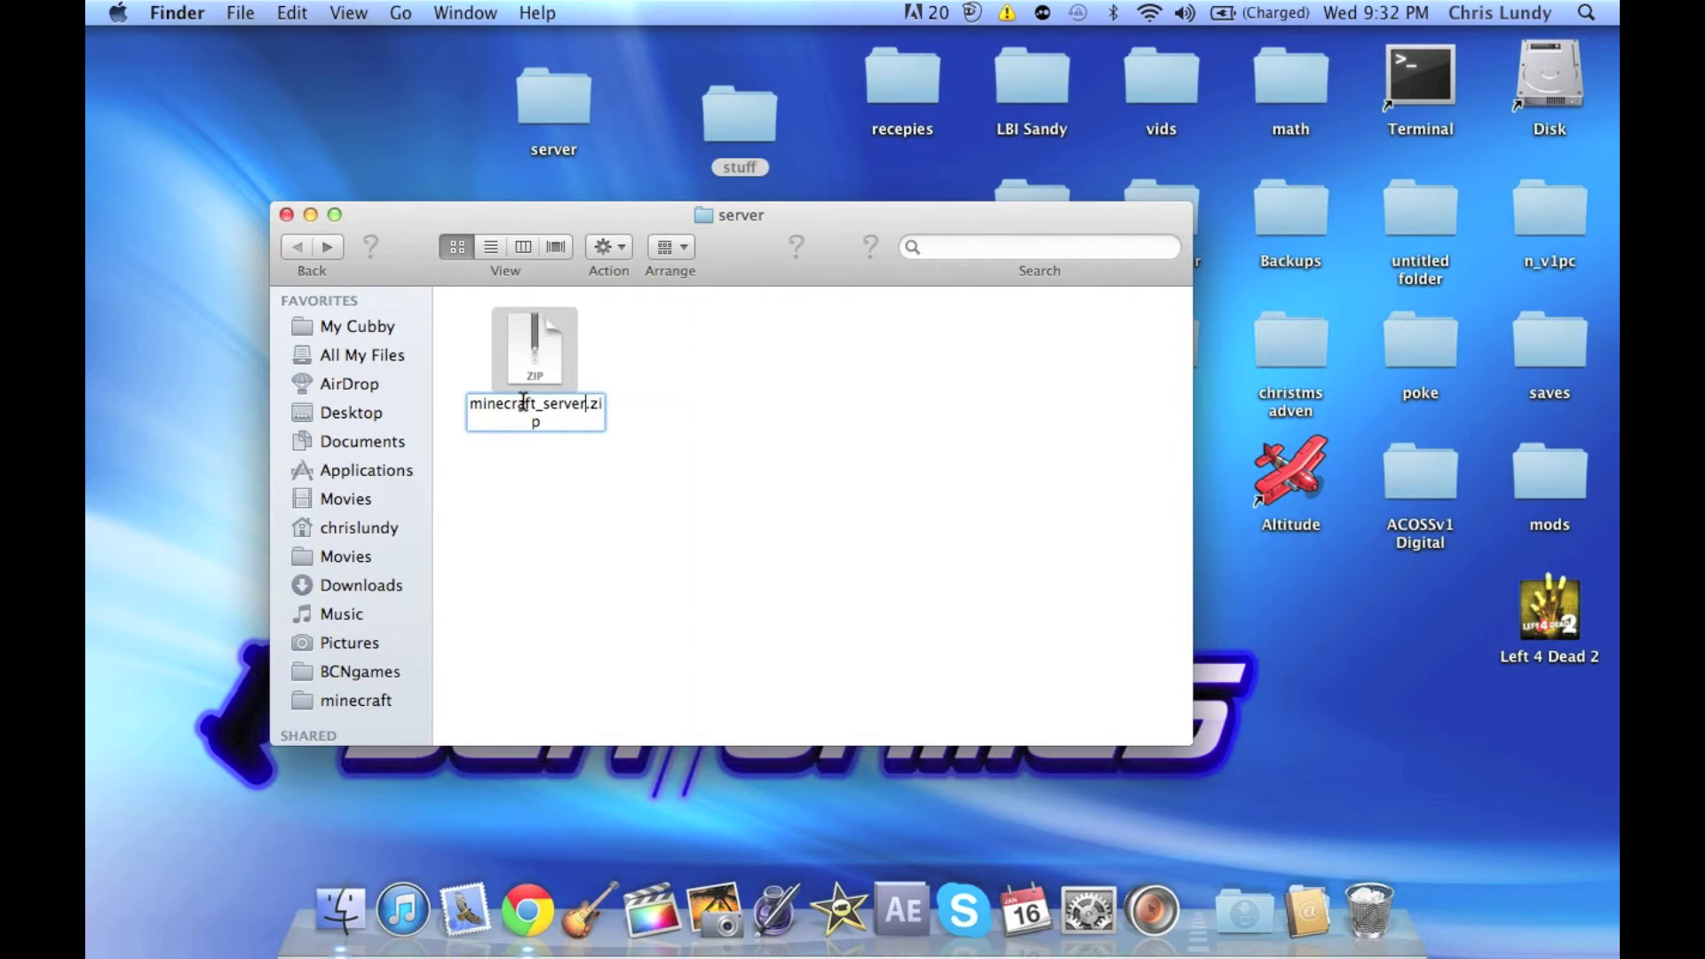
key("BackSpace")
key("BackSpace")
key("BackSpace")
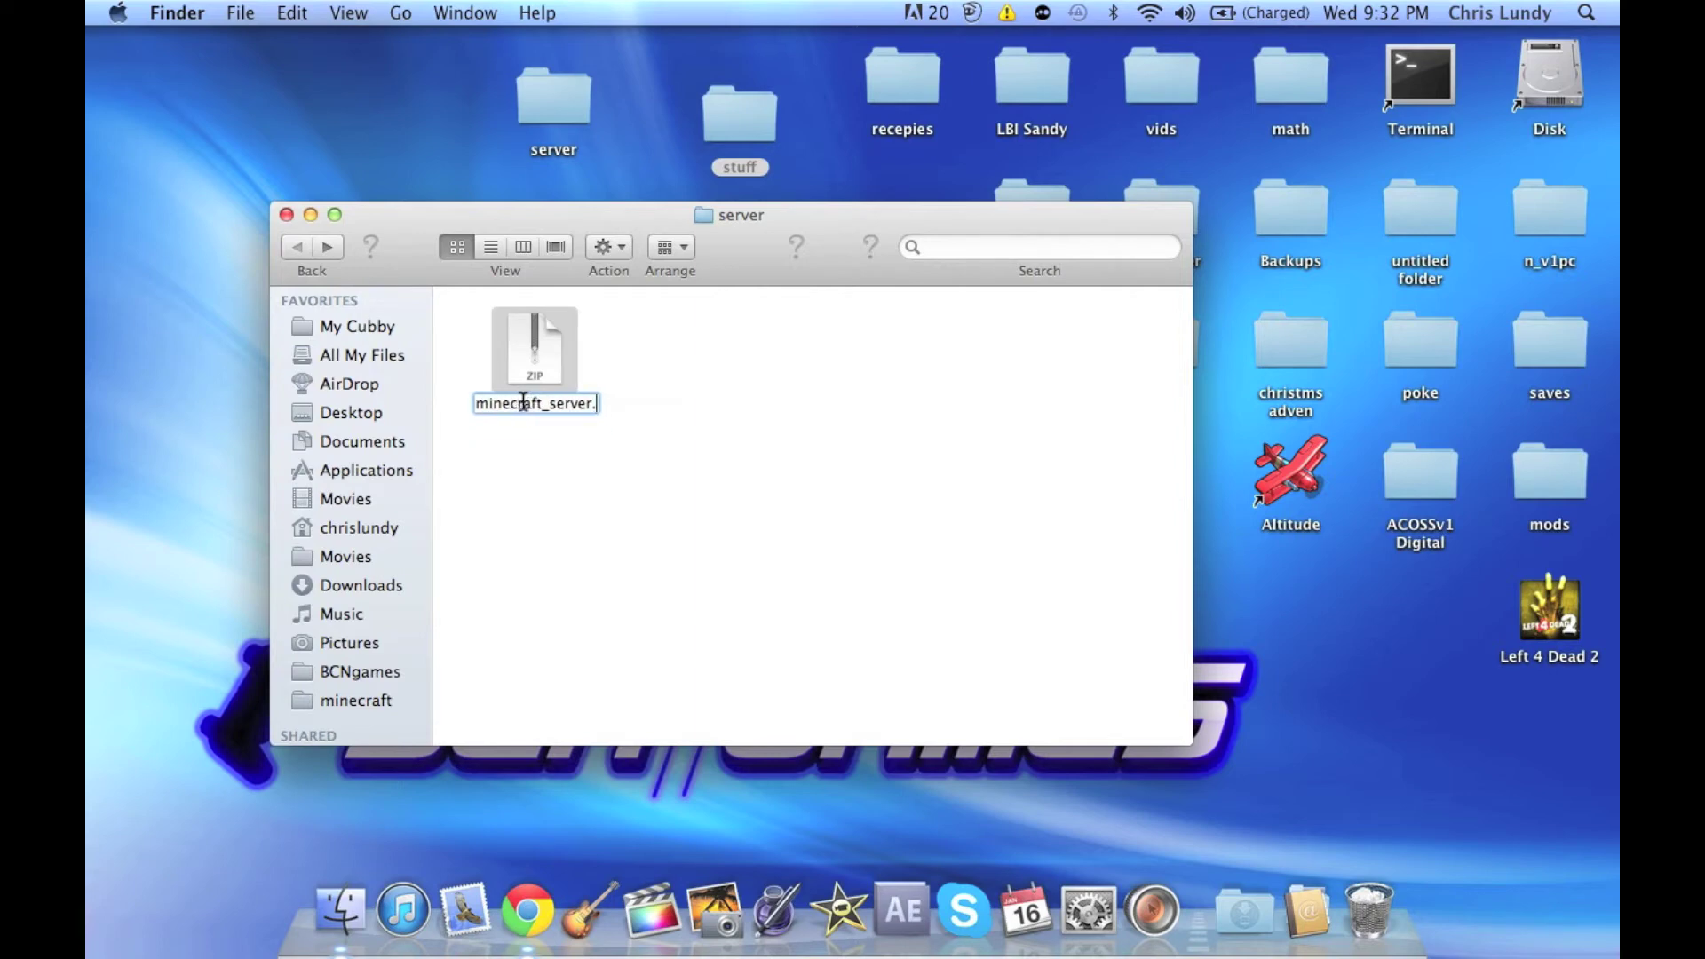
type("jar")
key("Return")
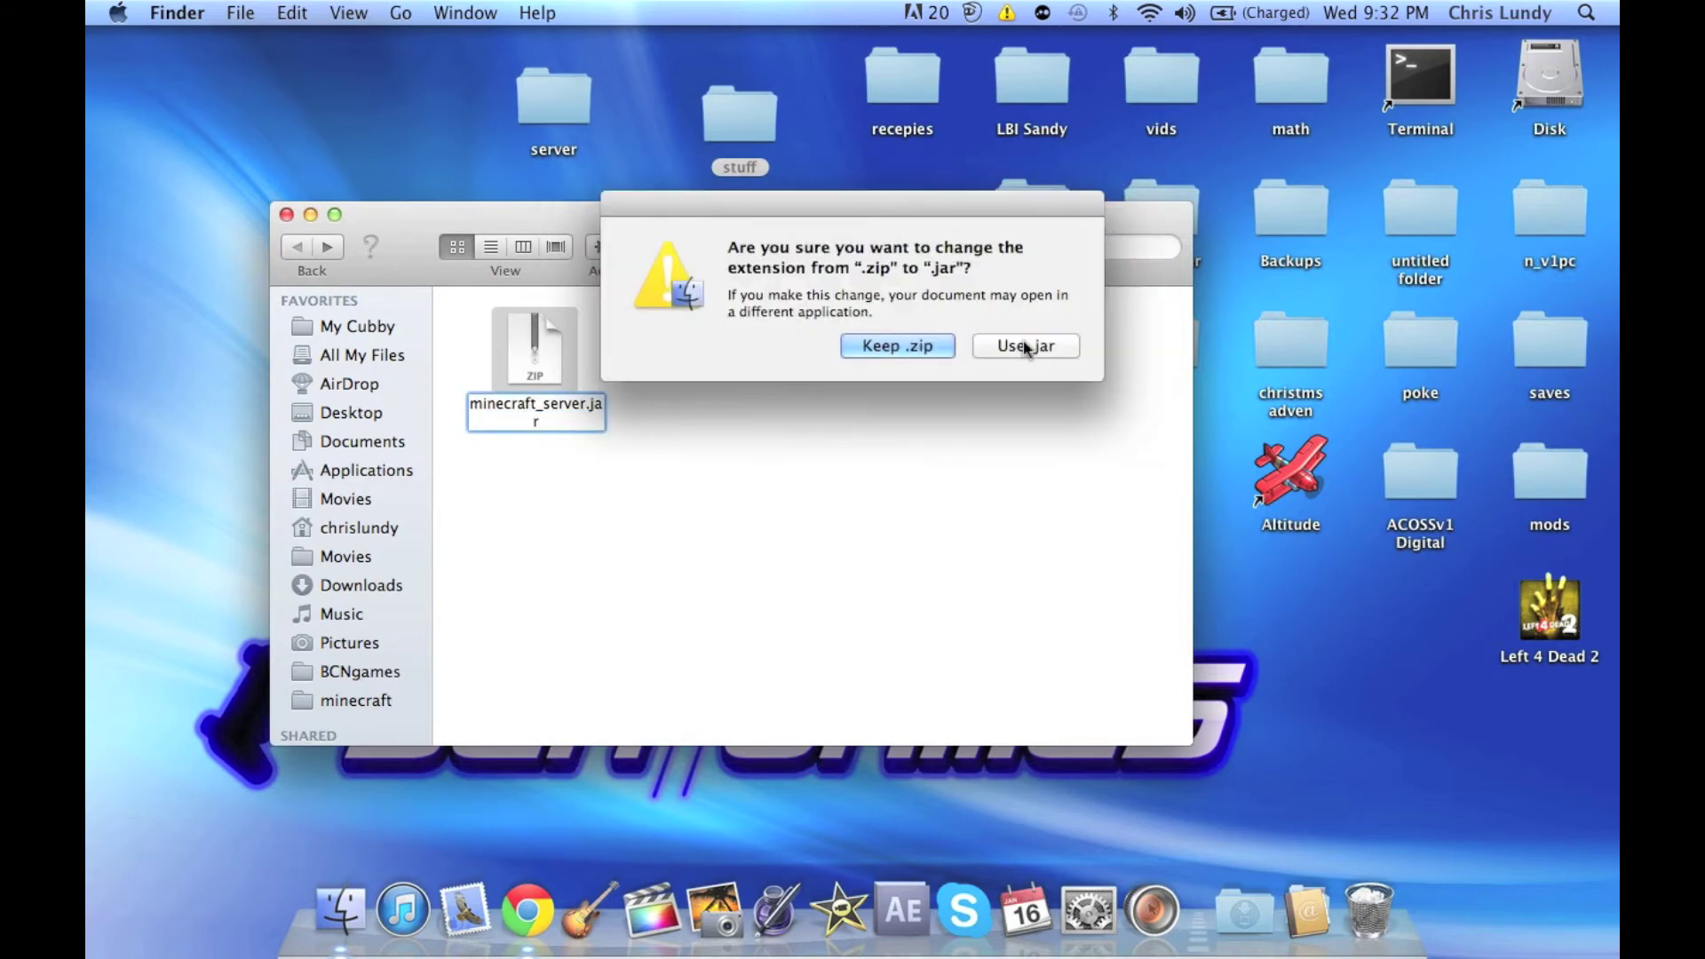
left_click(1030, 346)
left_click(756, 382)
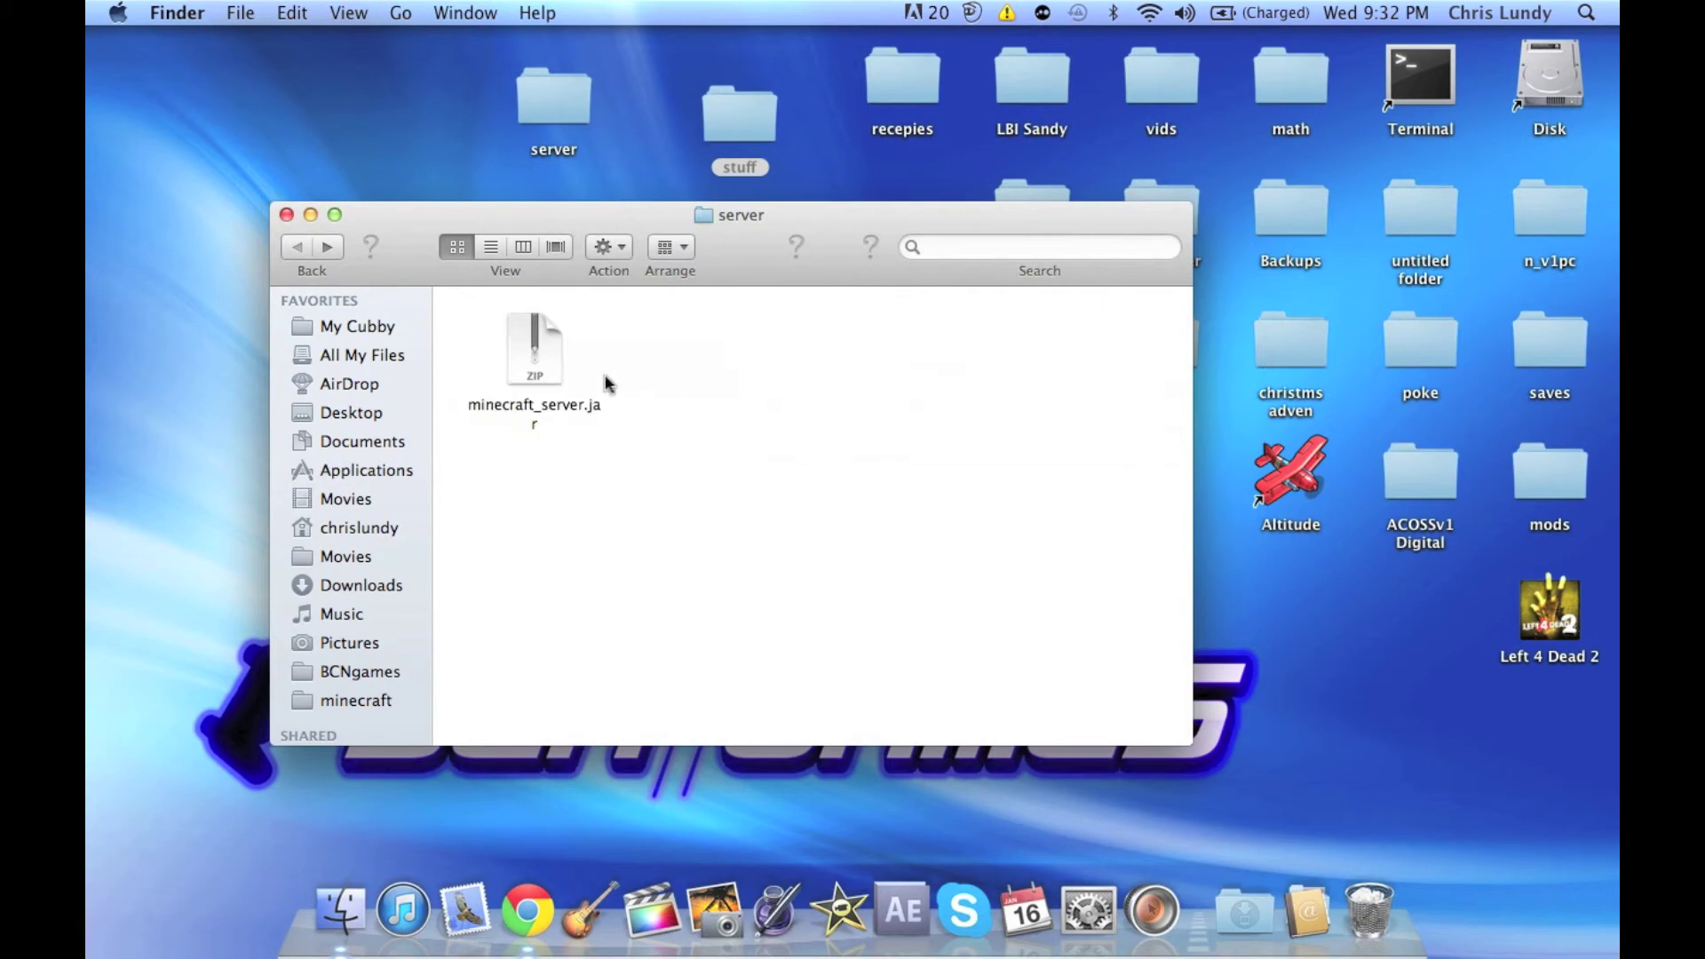
left_click(538, 377)
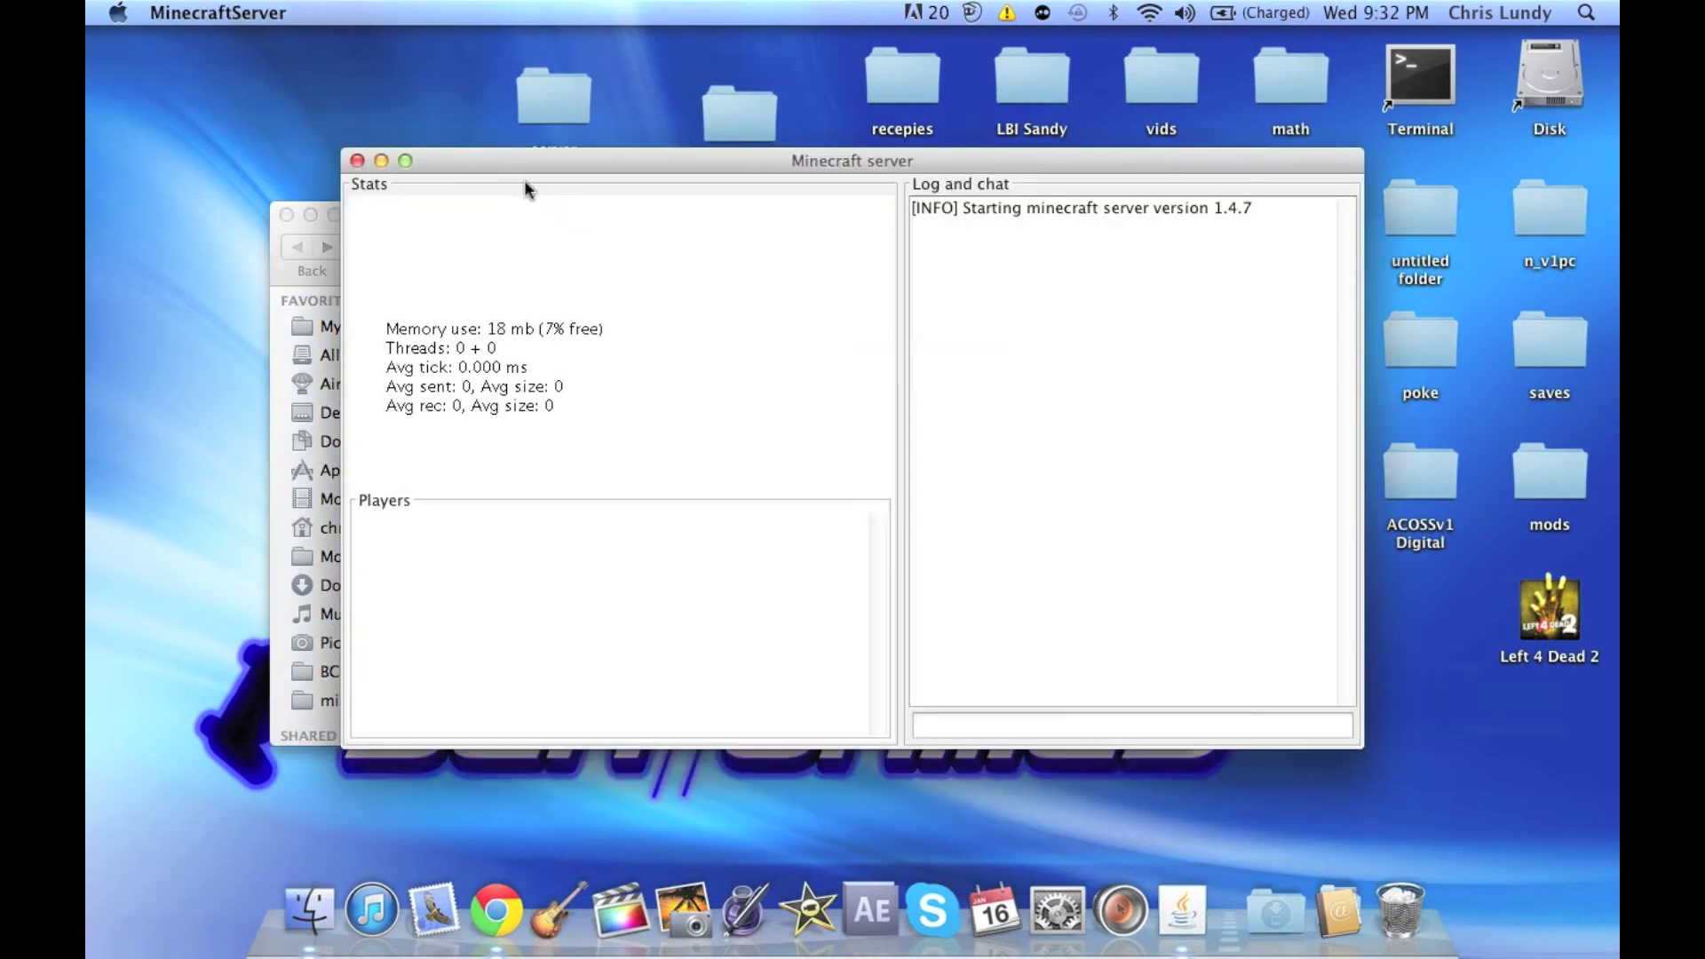
Step: Arrange the server console and server folder windows side by side
left_click_drag(513, 158, 855, 154)
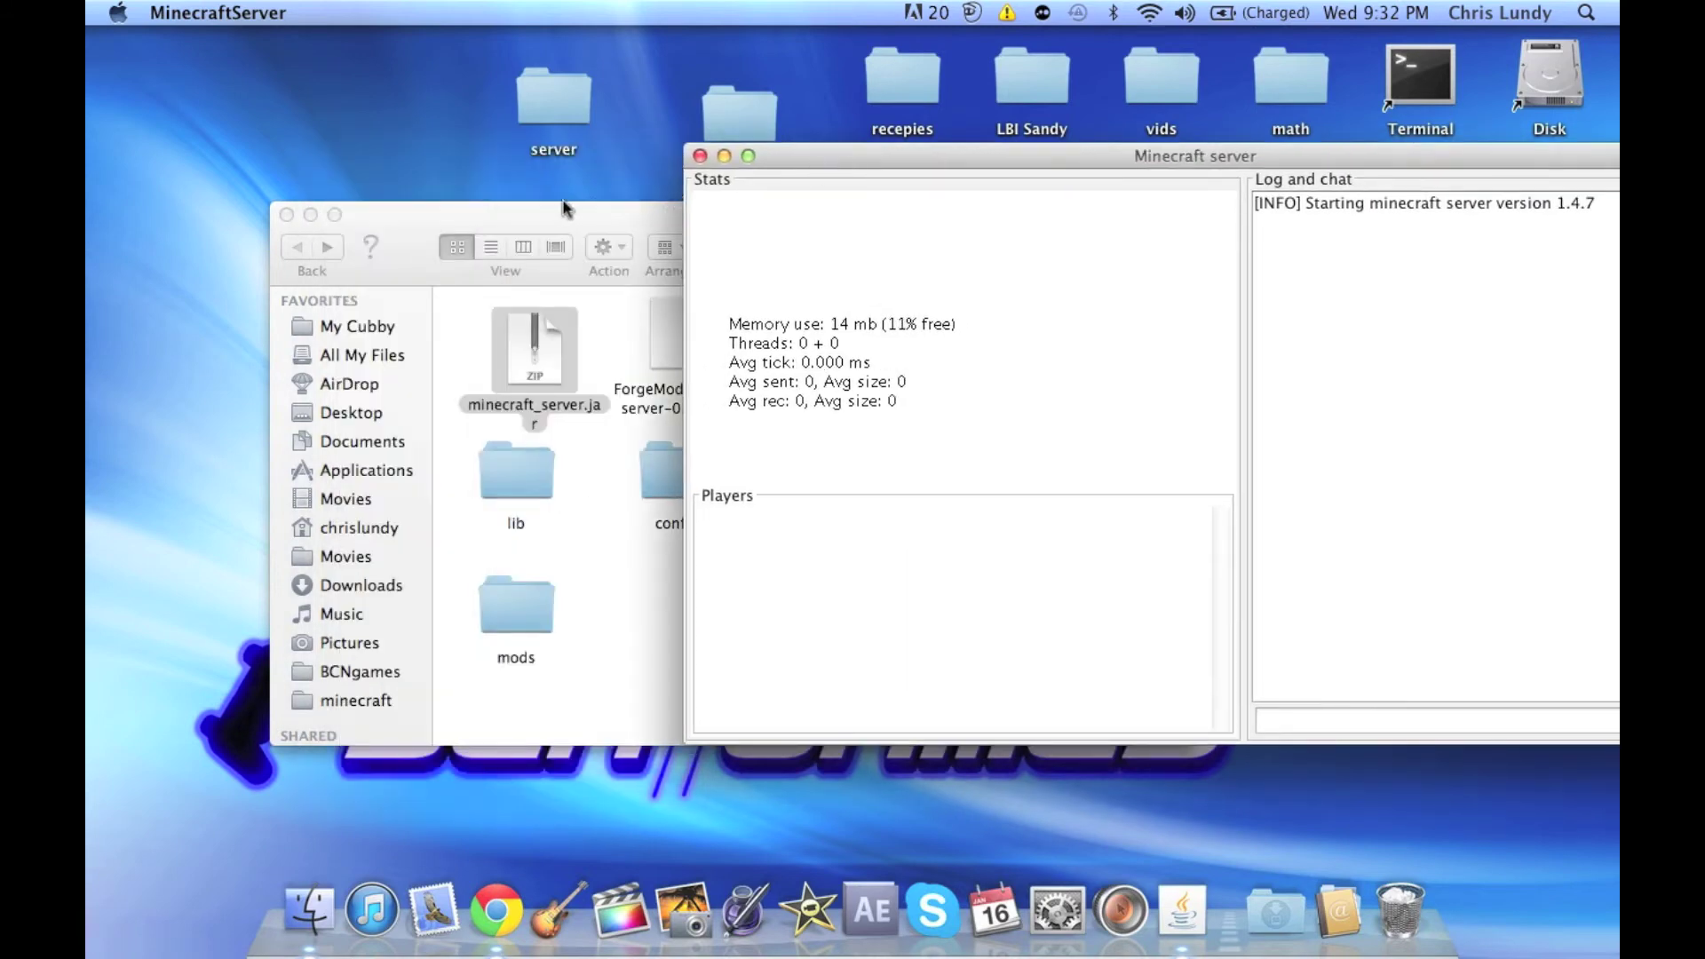
left_click(557, 208)
left_click_drag(561, 219, 462, 197)
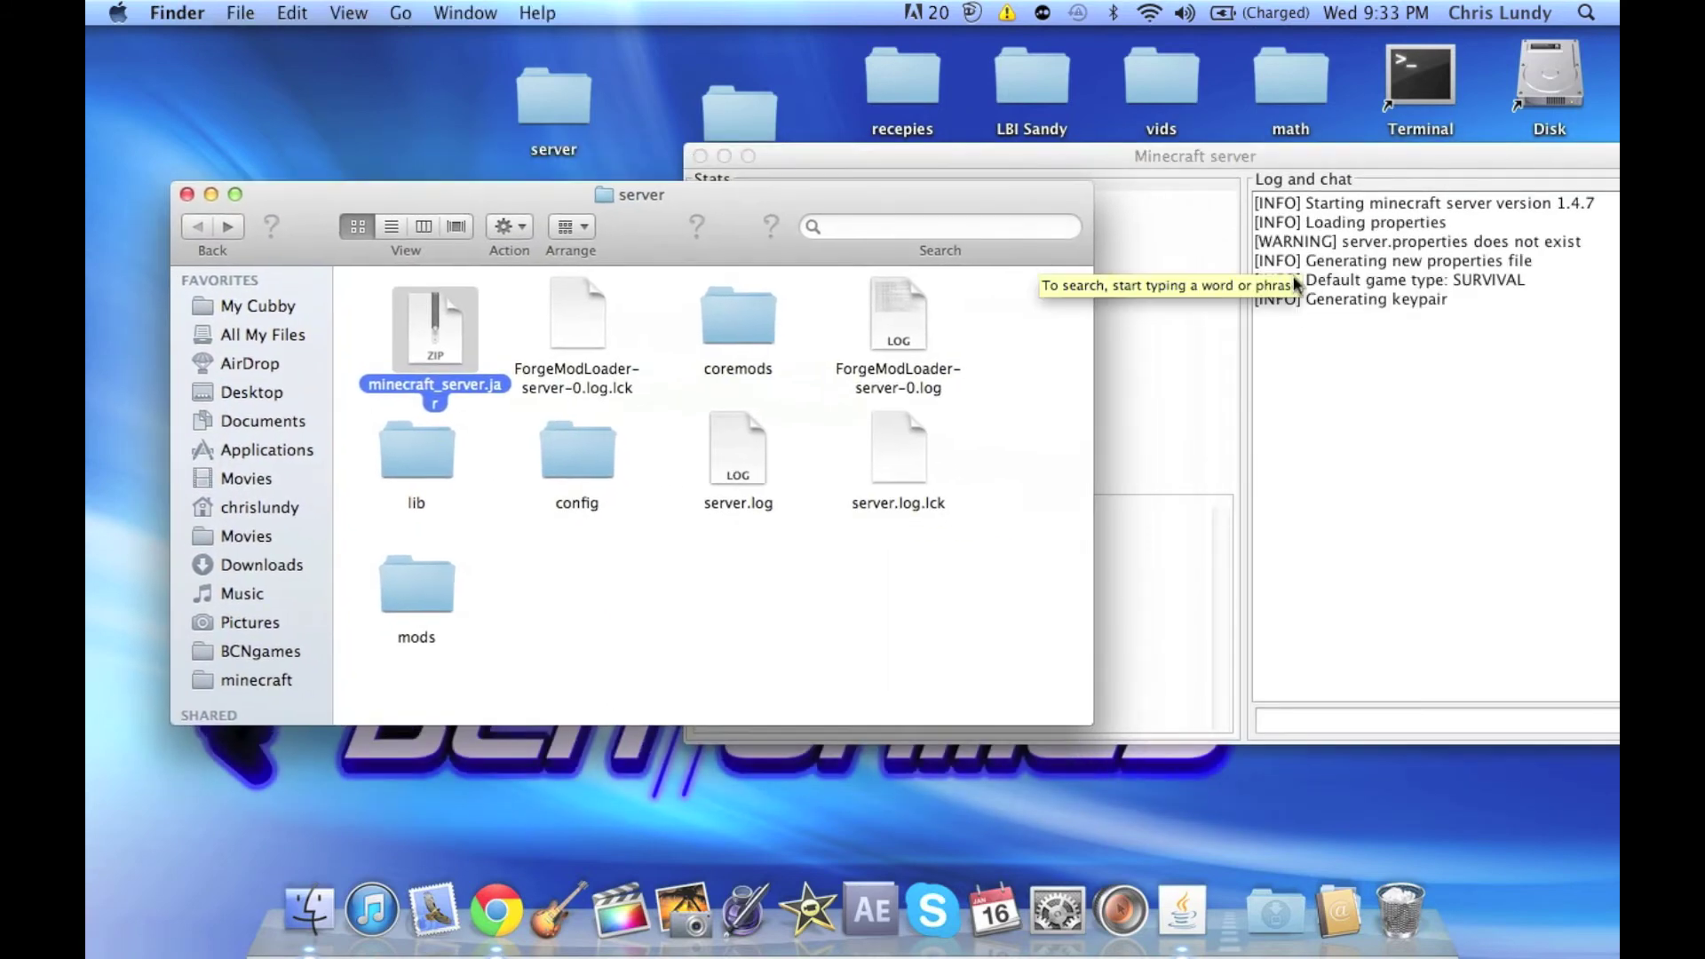
left_click(1305, 313)
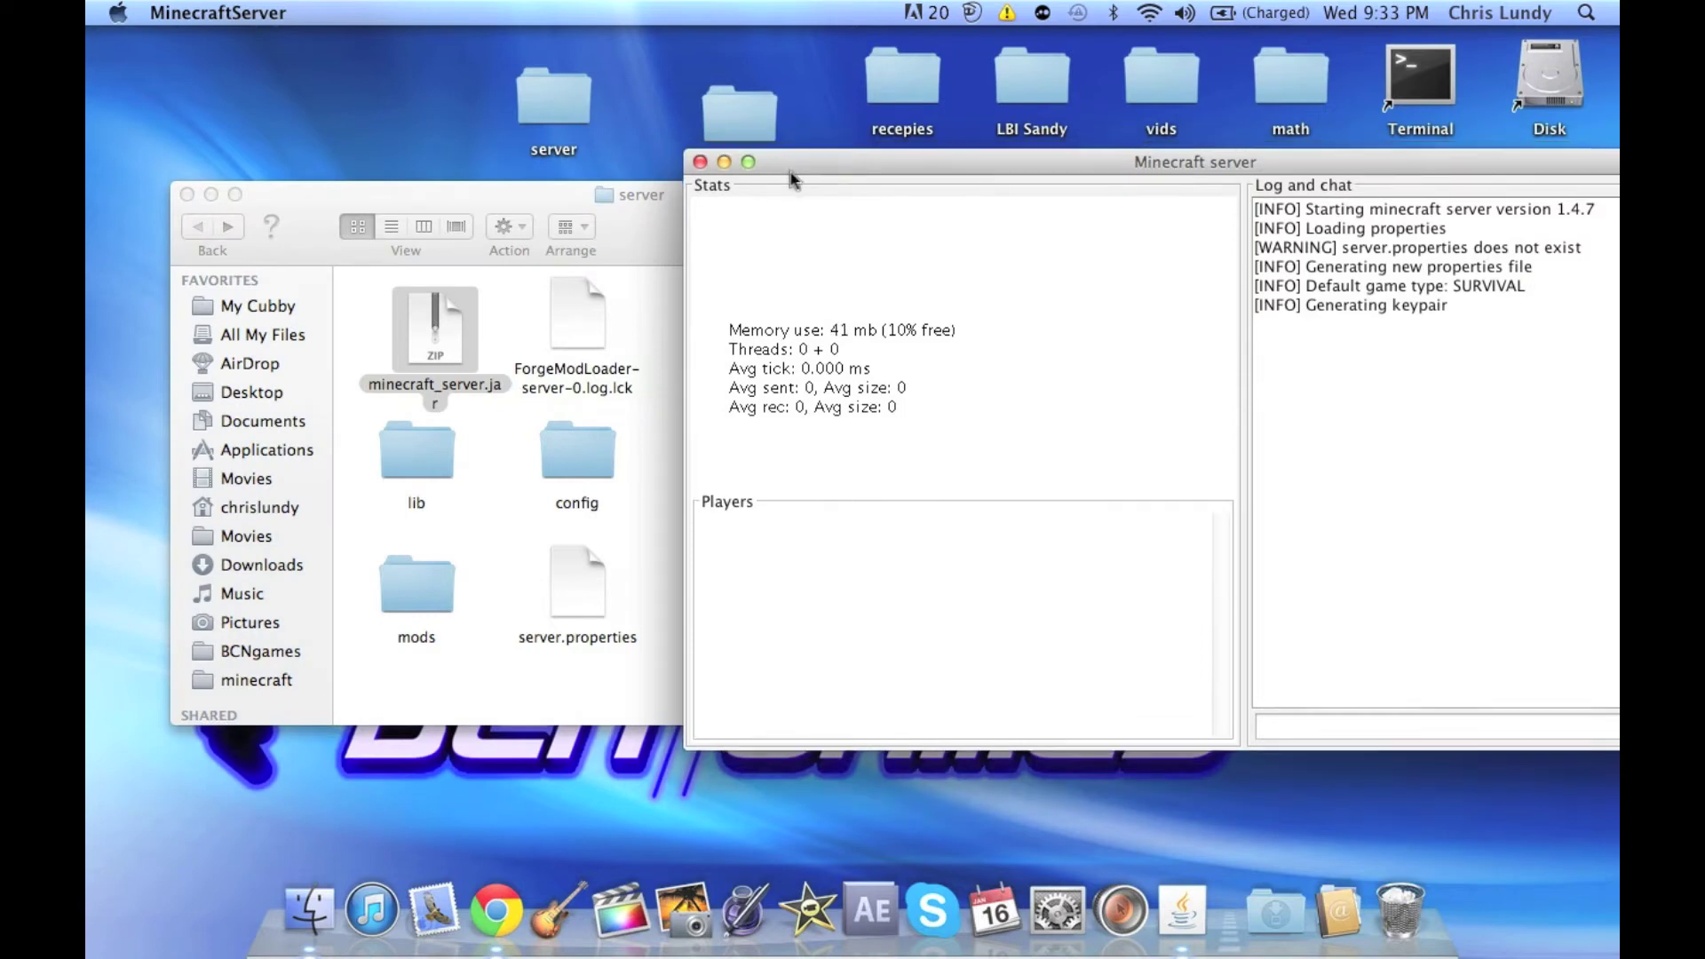
left_click_drag(793, 171, 618, 173)
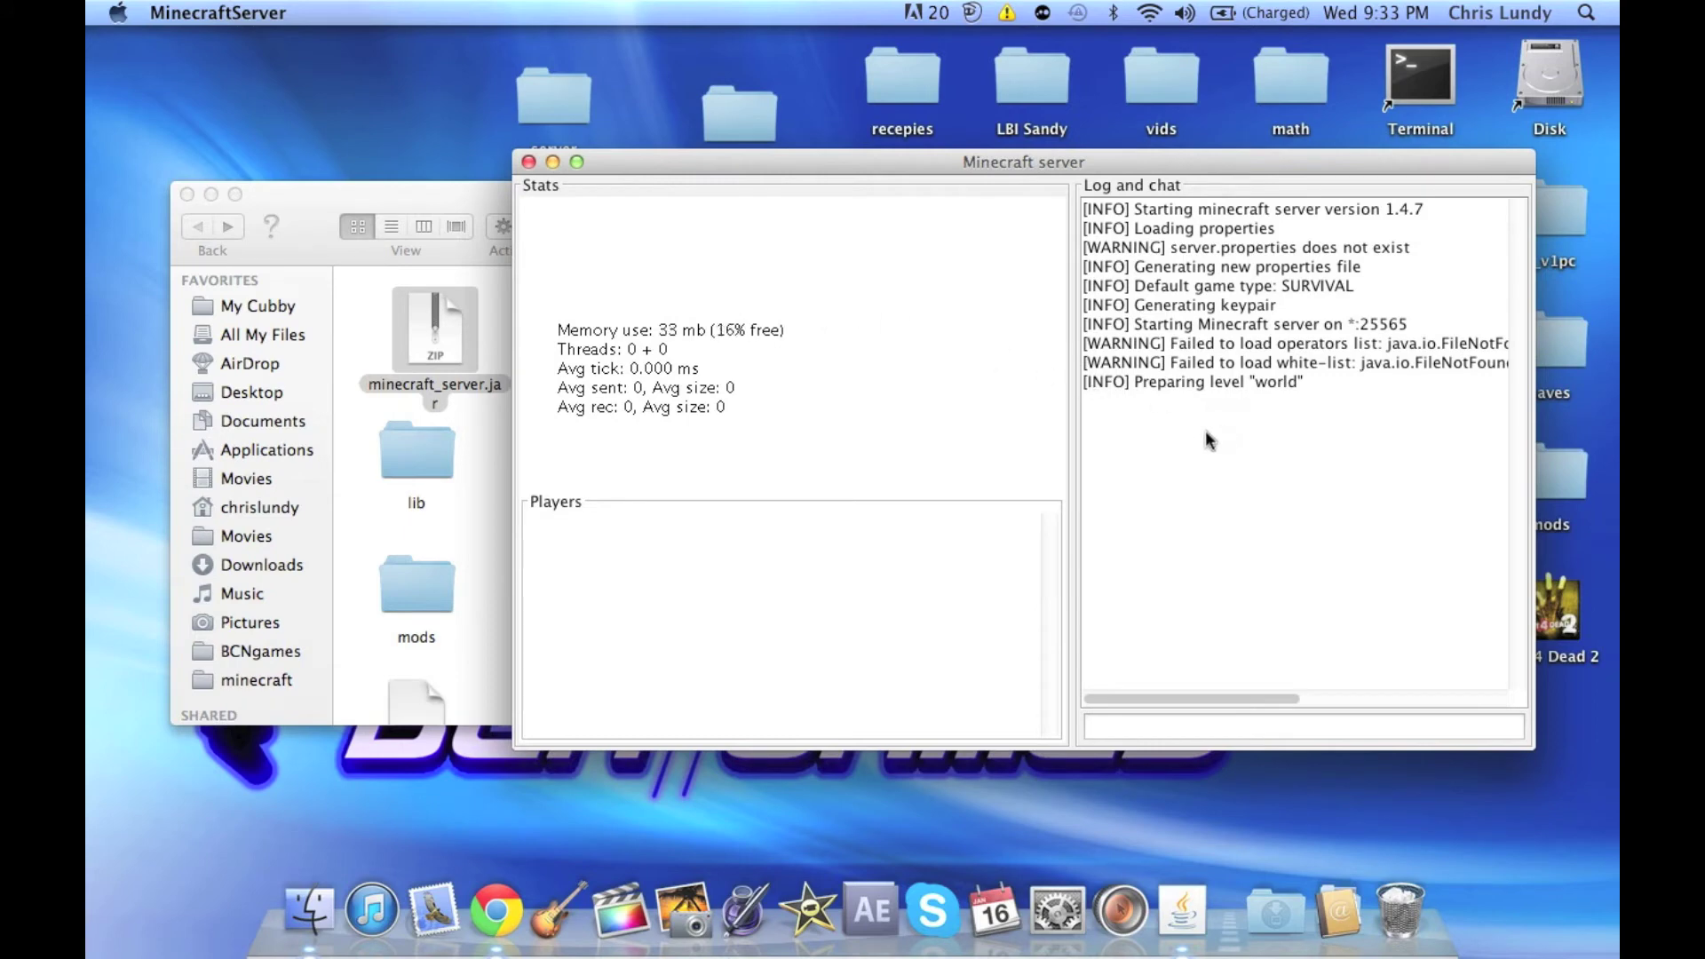
Step: Quit the running server from its Dock icon menu
right_click(1185, 908)
left_click(1201, 753)
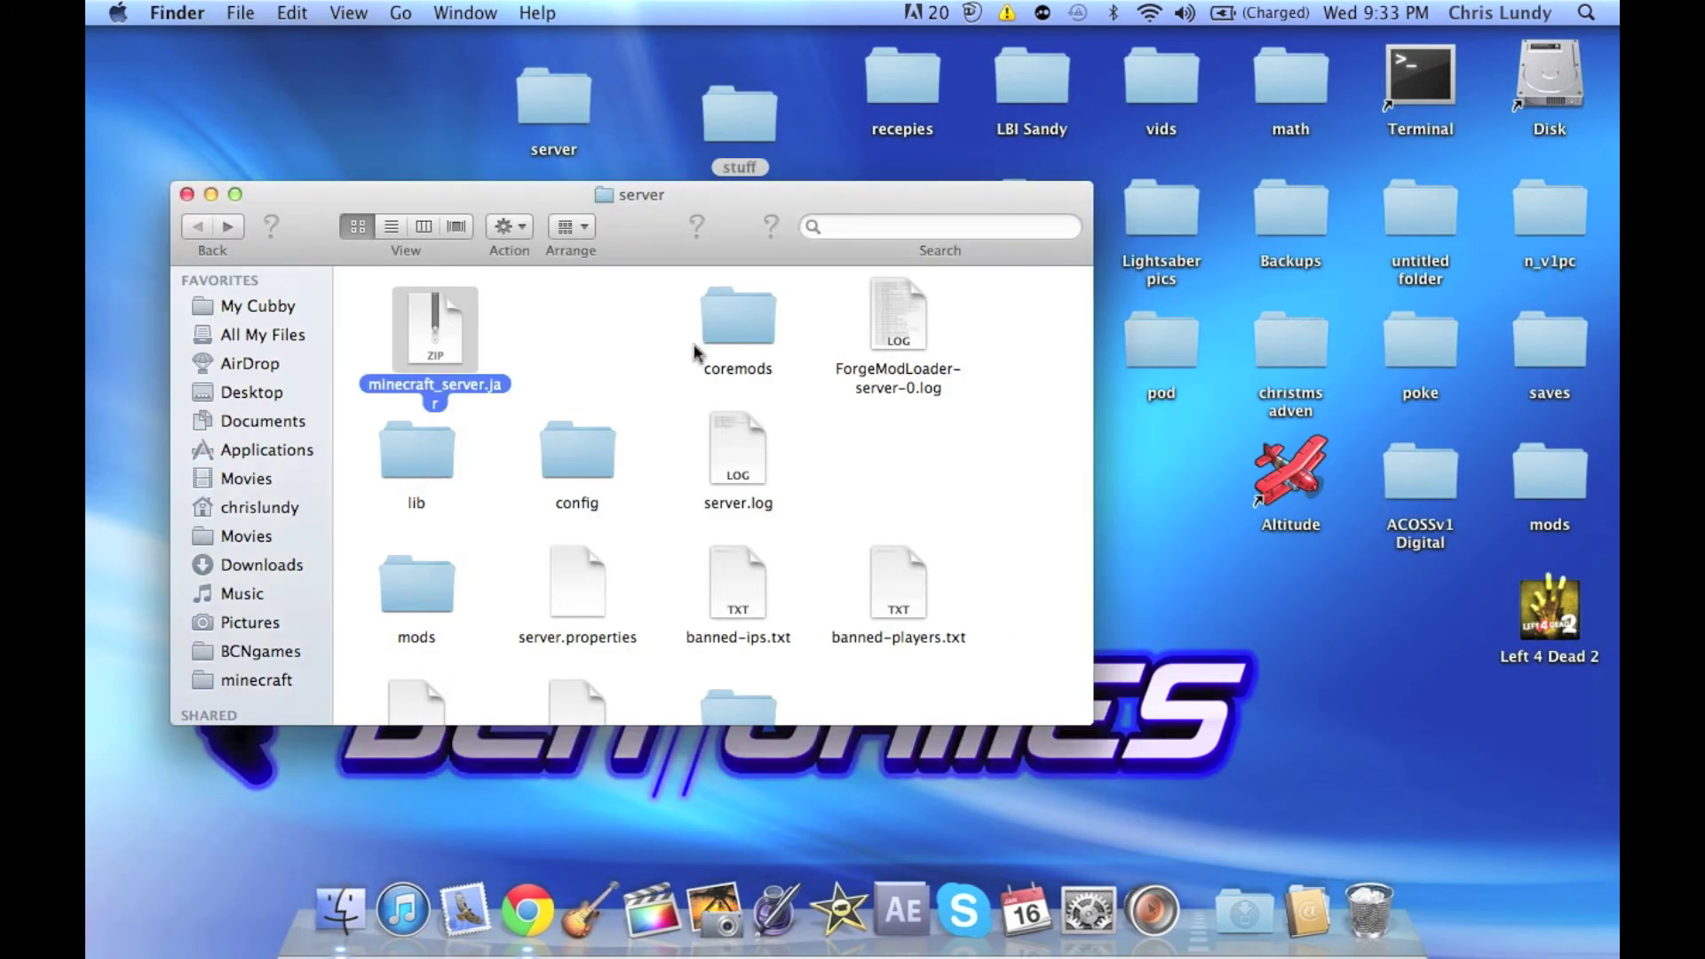
left_click(691, 350)
Step: Open the stuff folder and select the CustomMobSpawner 1.11 and MoCreatures mod archives
scroll(689, 353, "down", 2)
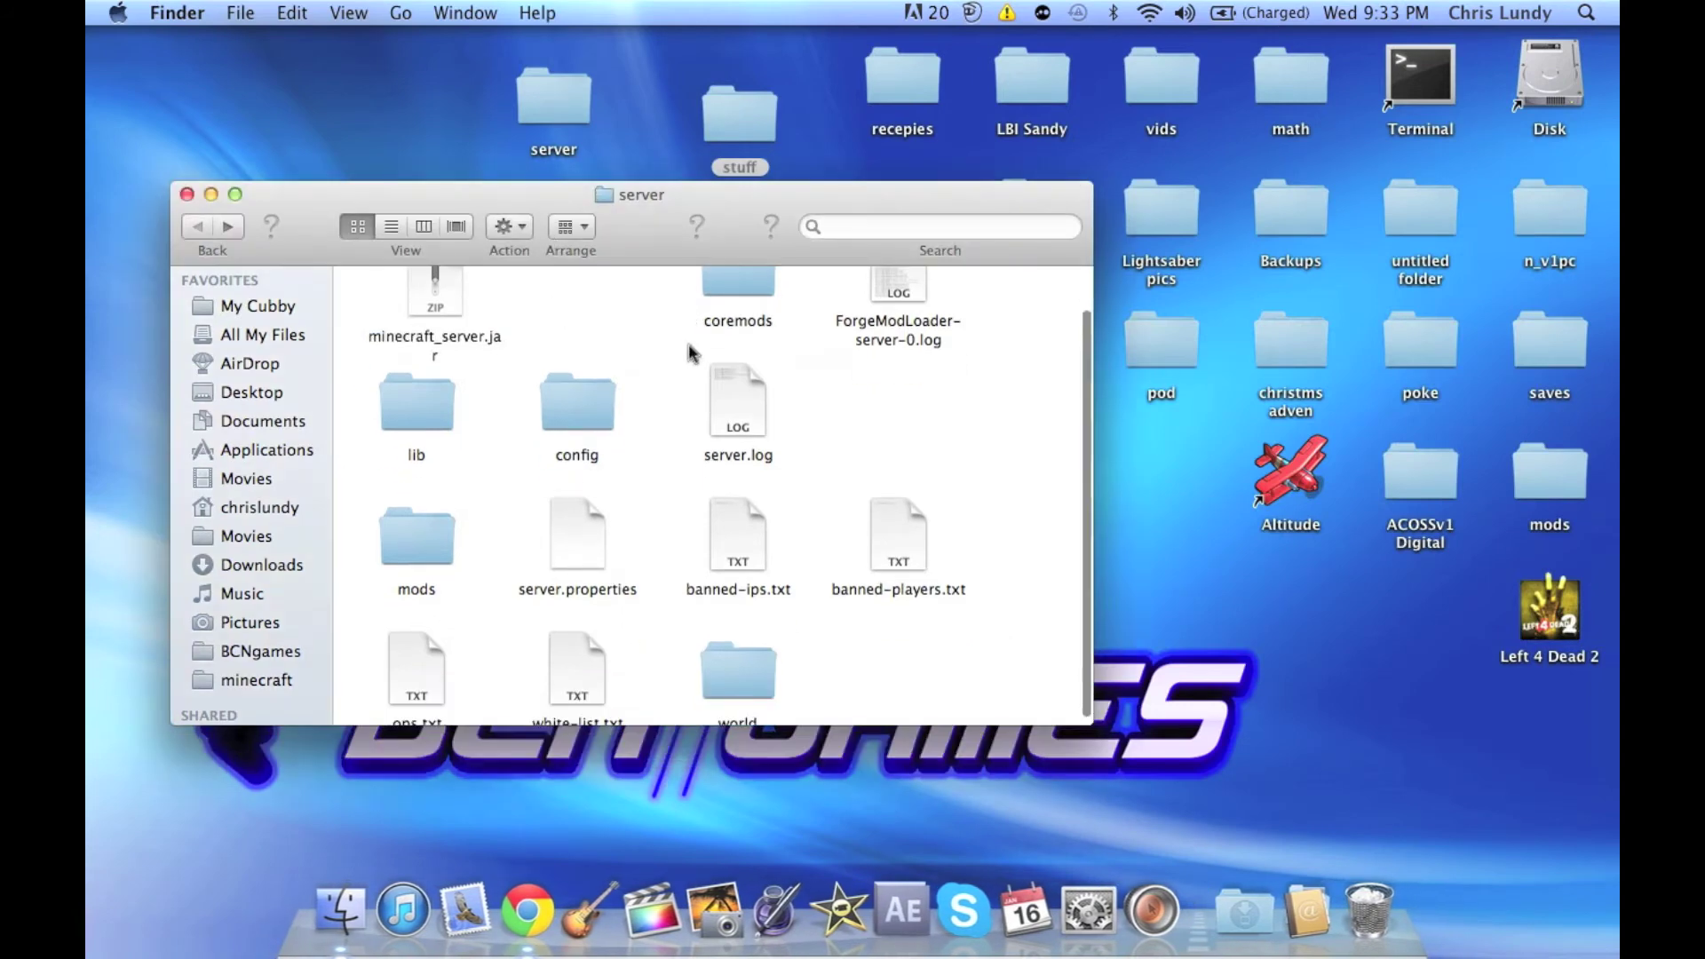
scroll(639, 350, "up", 2)
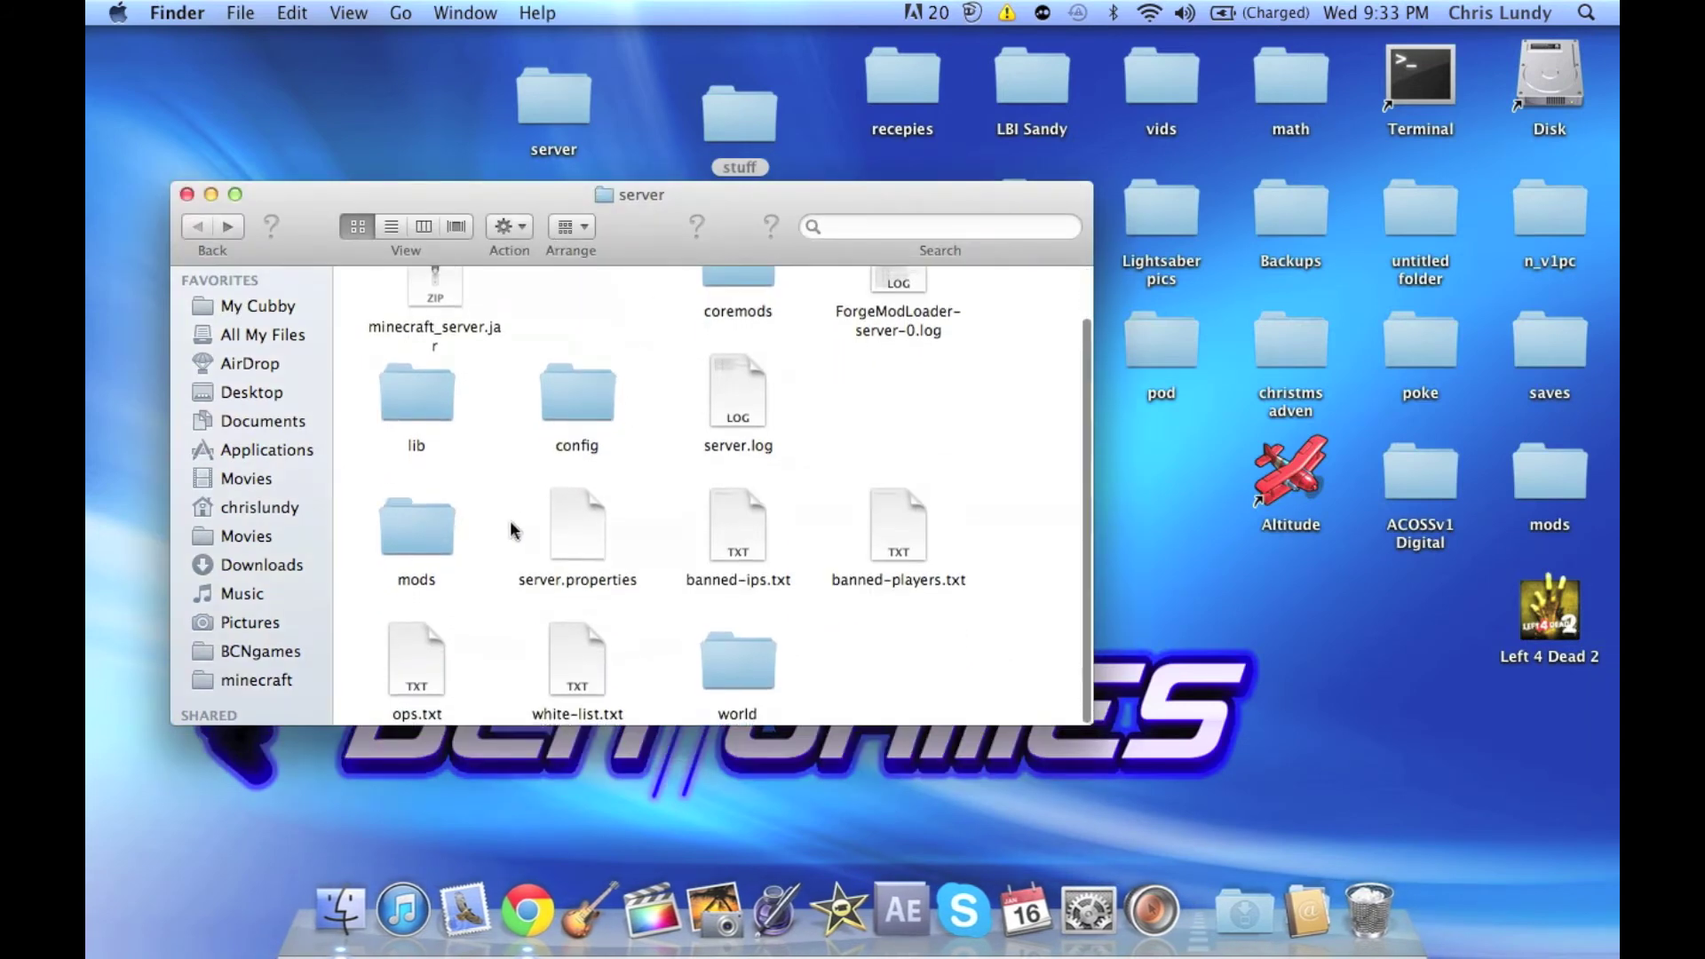
scroll(479, 515, "down", 2)
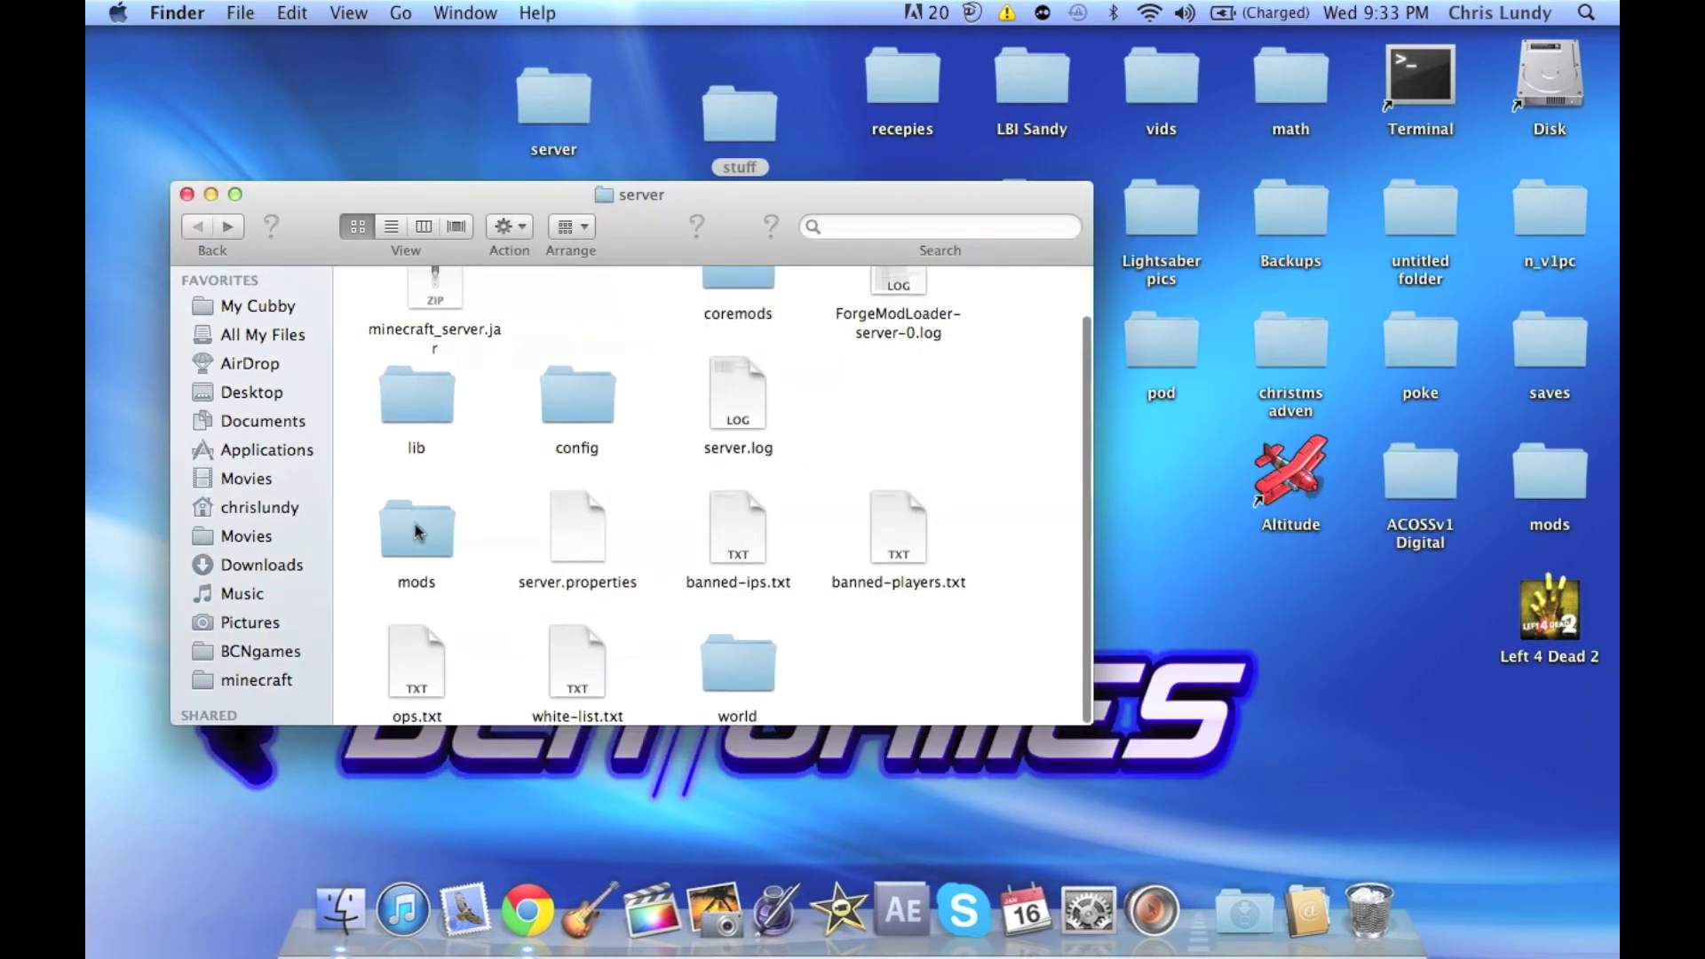
left_click(570, 117)
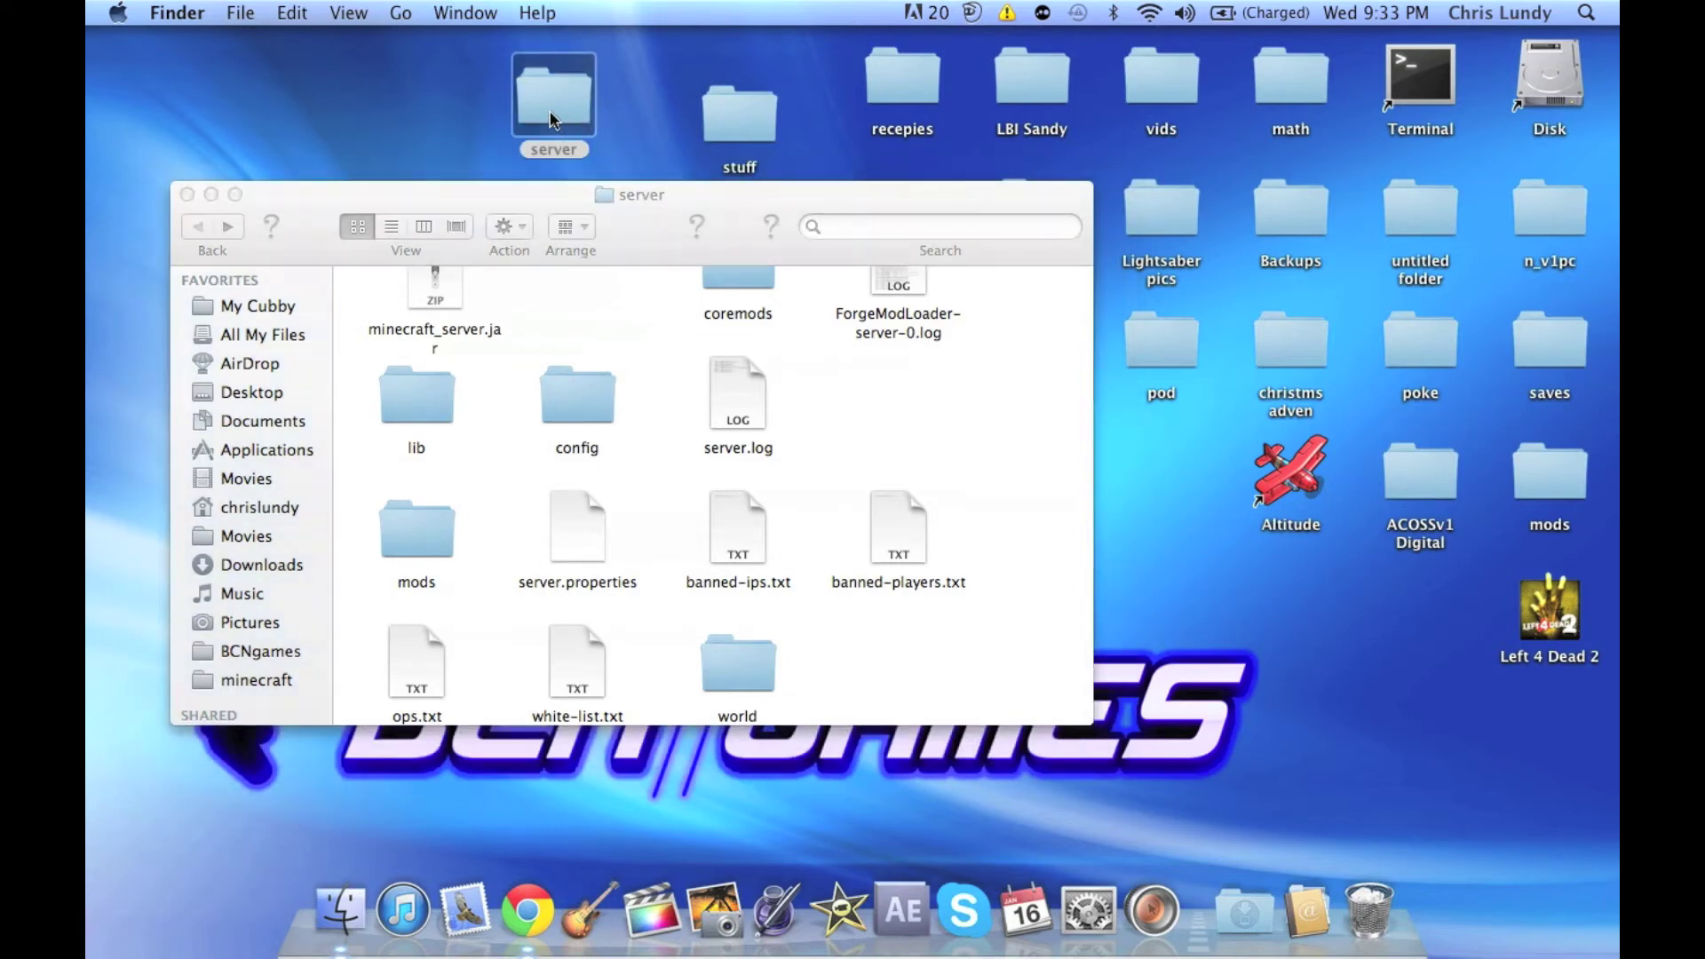
double_click(744, 120)
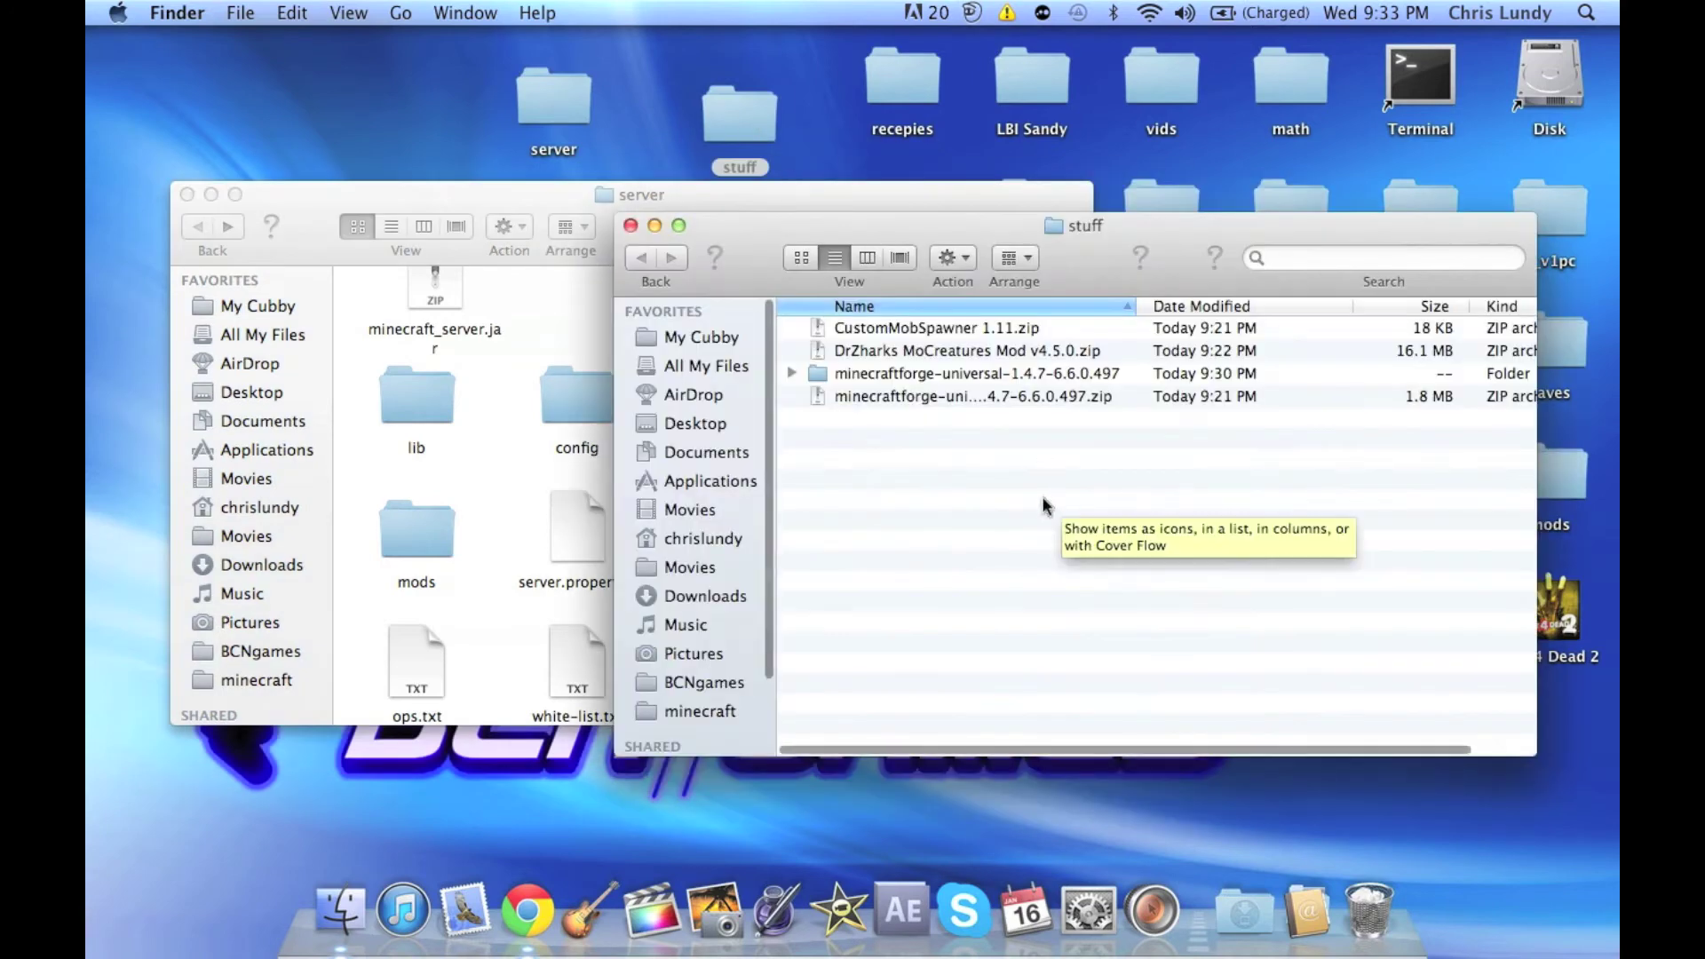
left_click(888, 331)
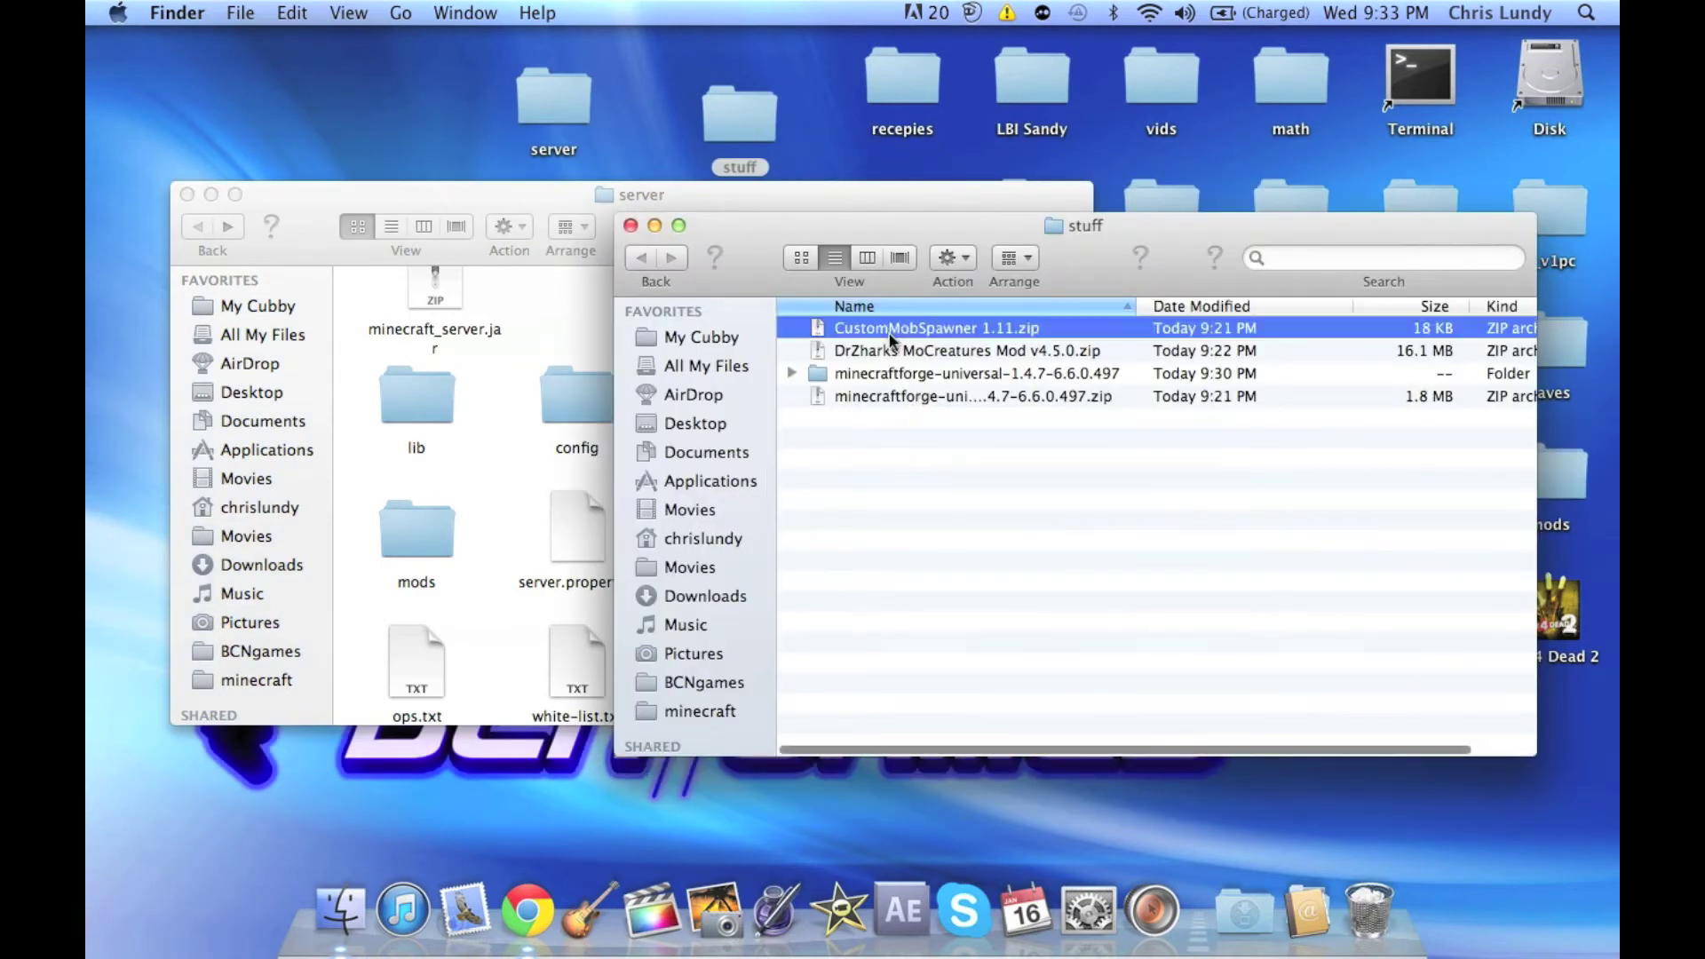
key("shift+Down")
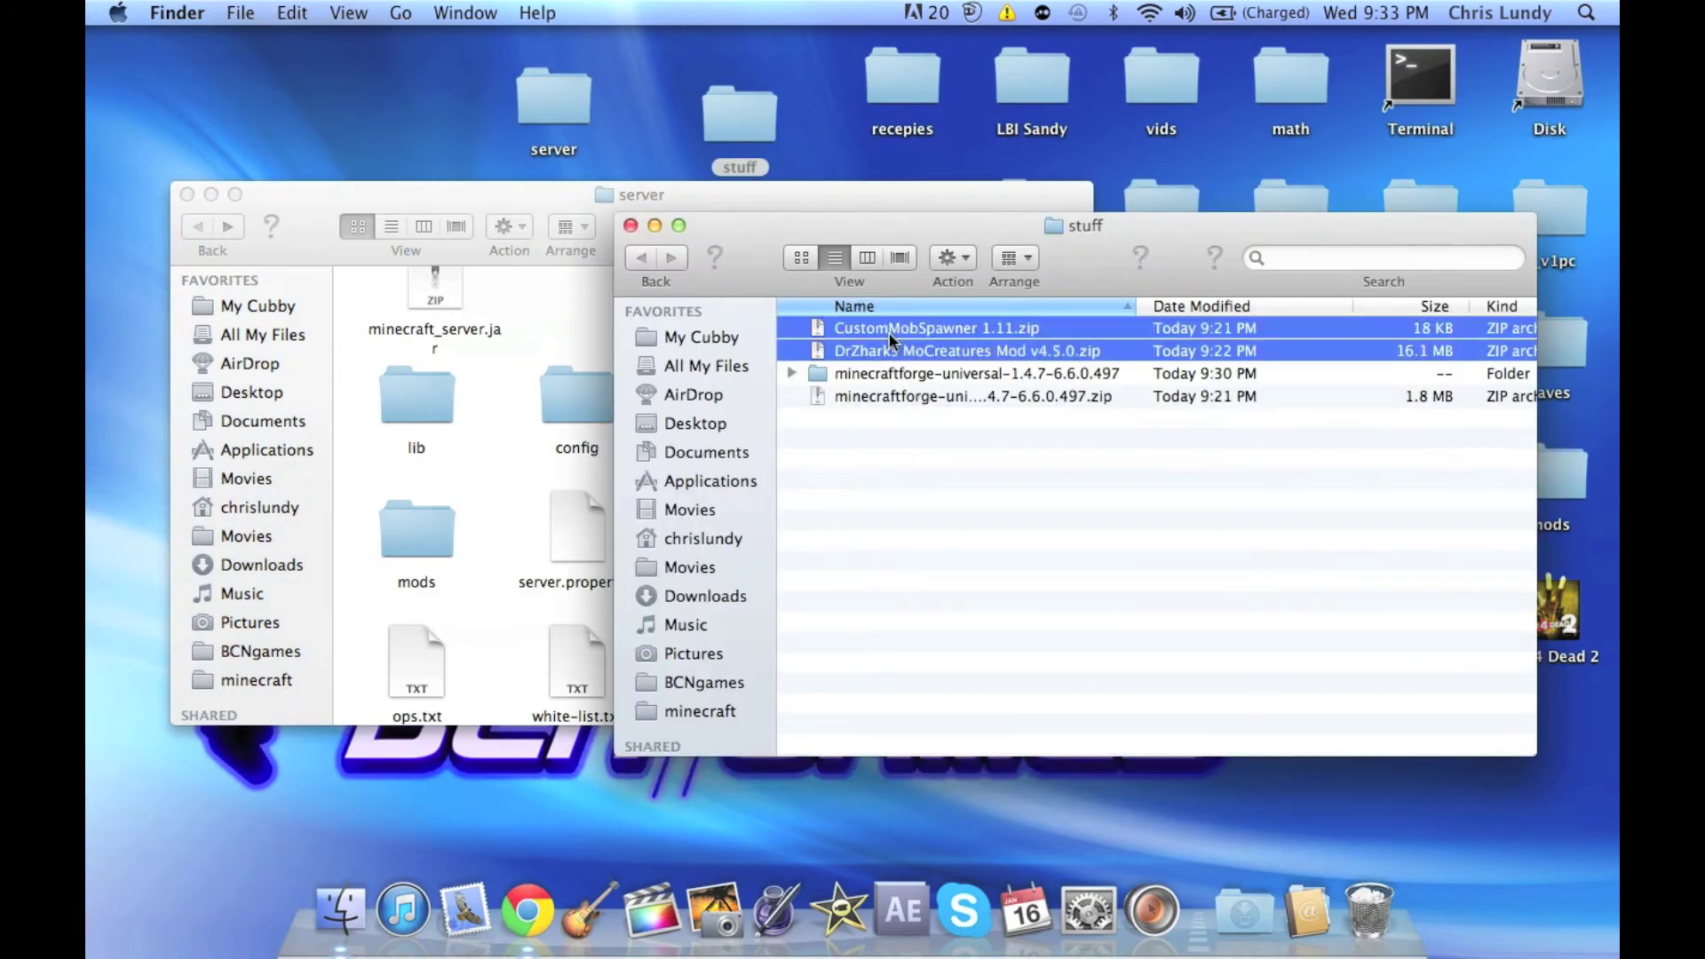
Step: Paste both mod archives into server/mods, then select minecraft_server.jar in the server folder
left_click(631, 226)
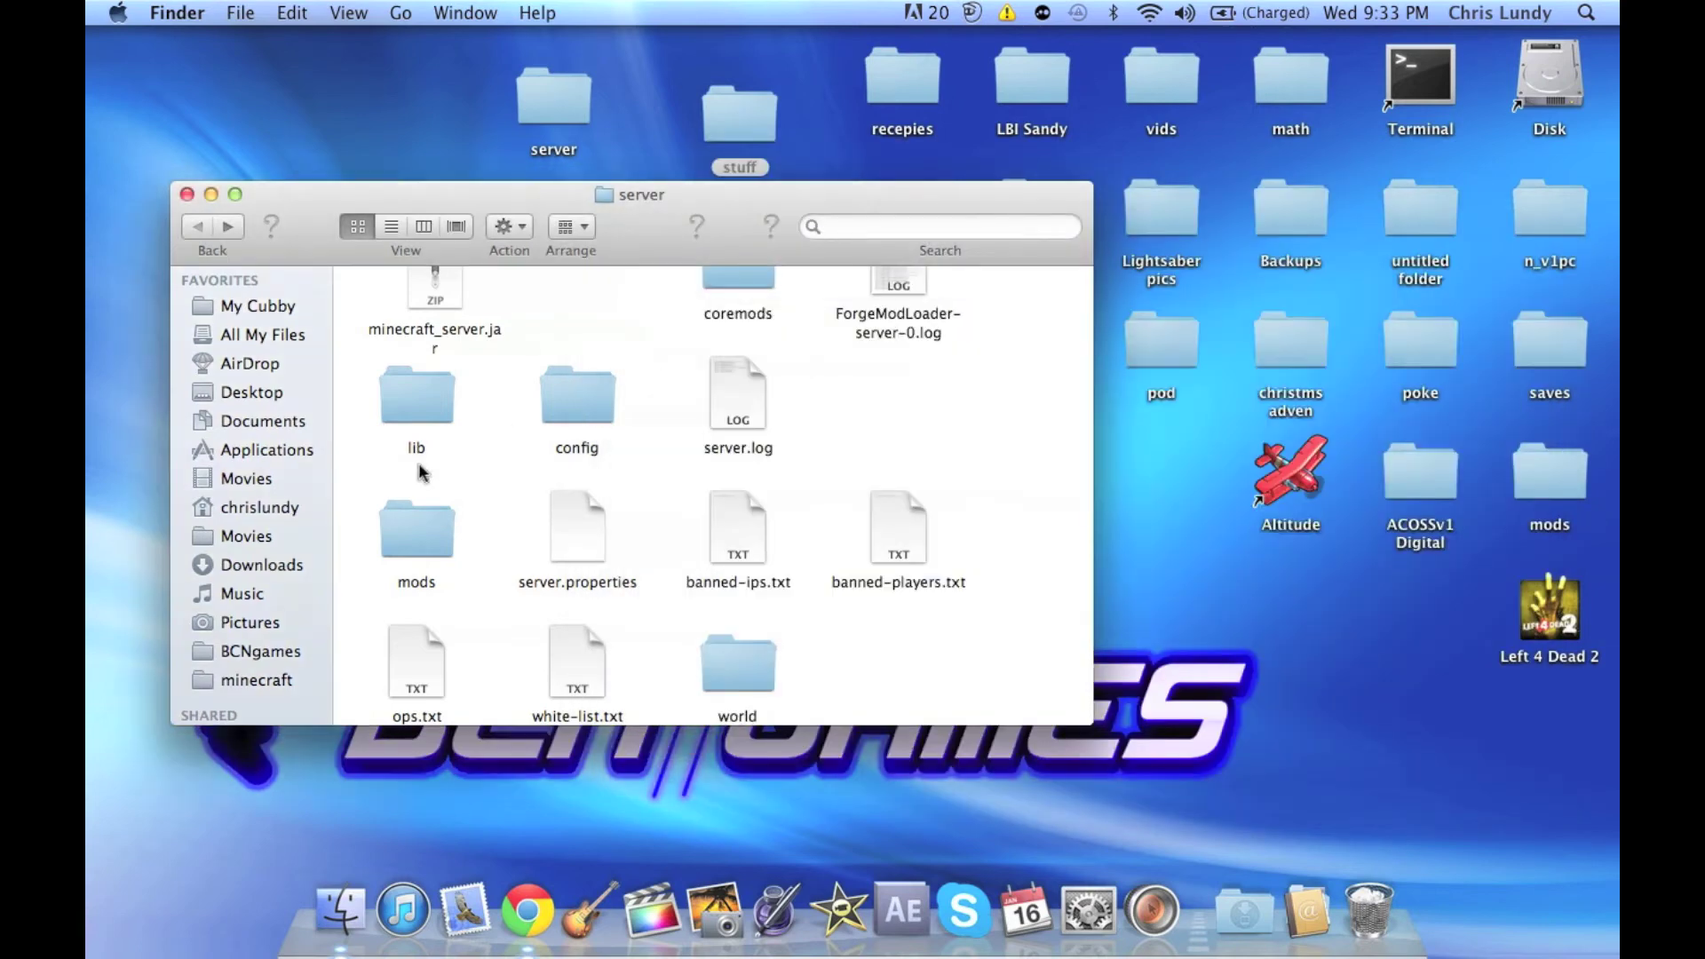
double_click(398, 531)
key("super+v")
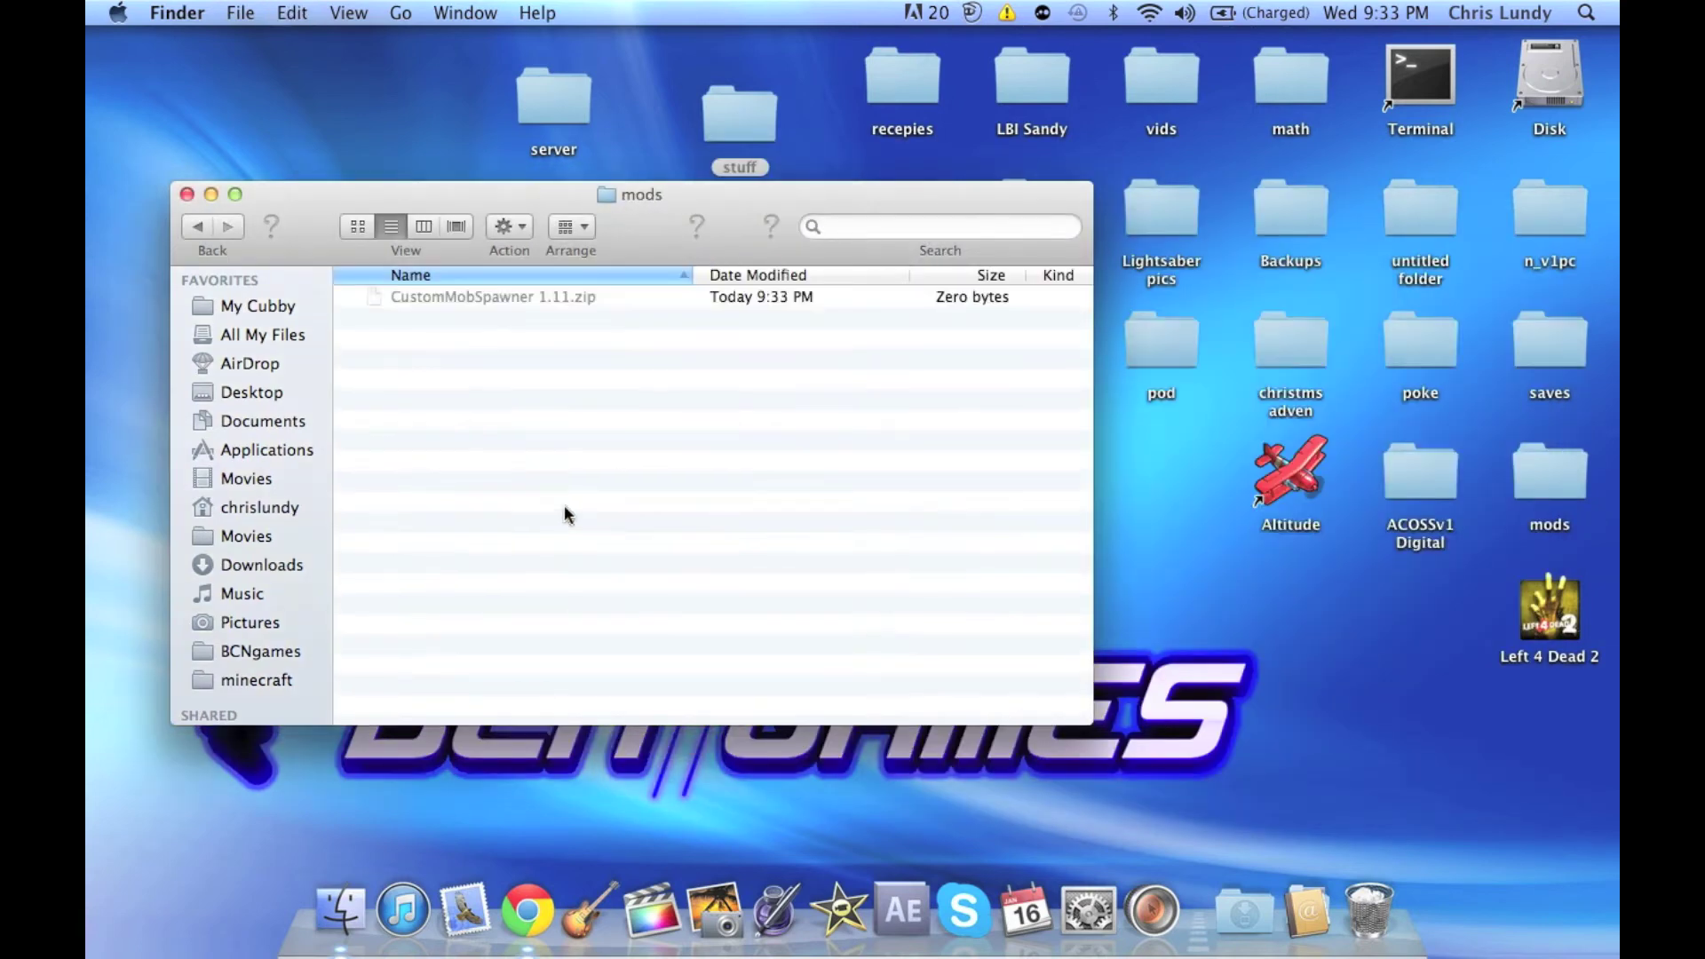
left_click(190, 224)
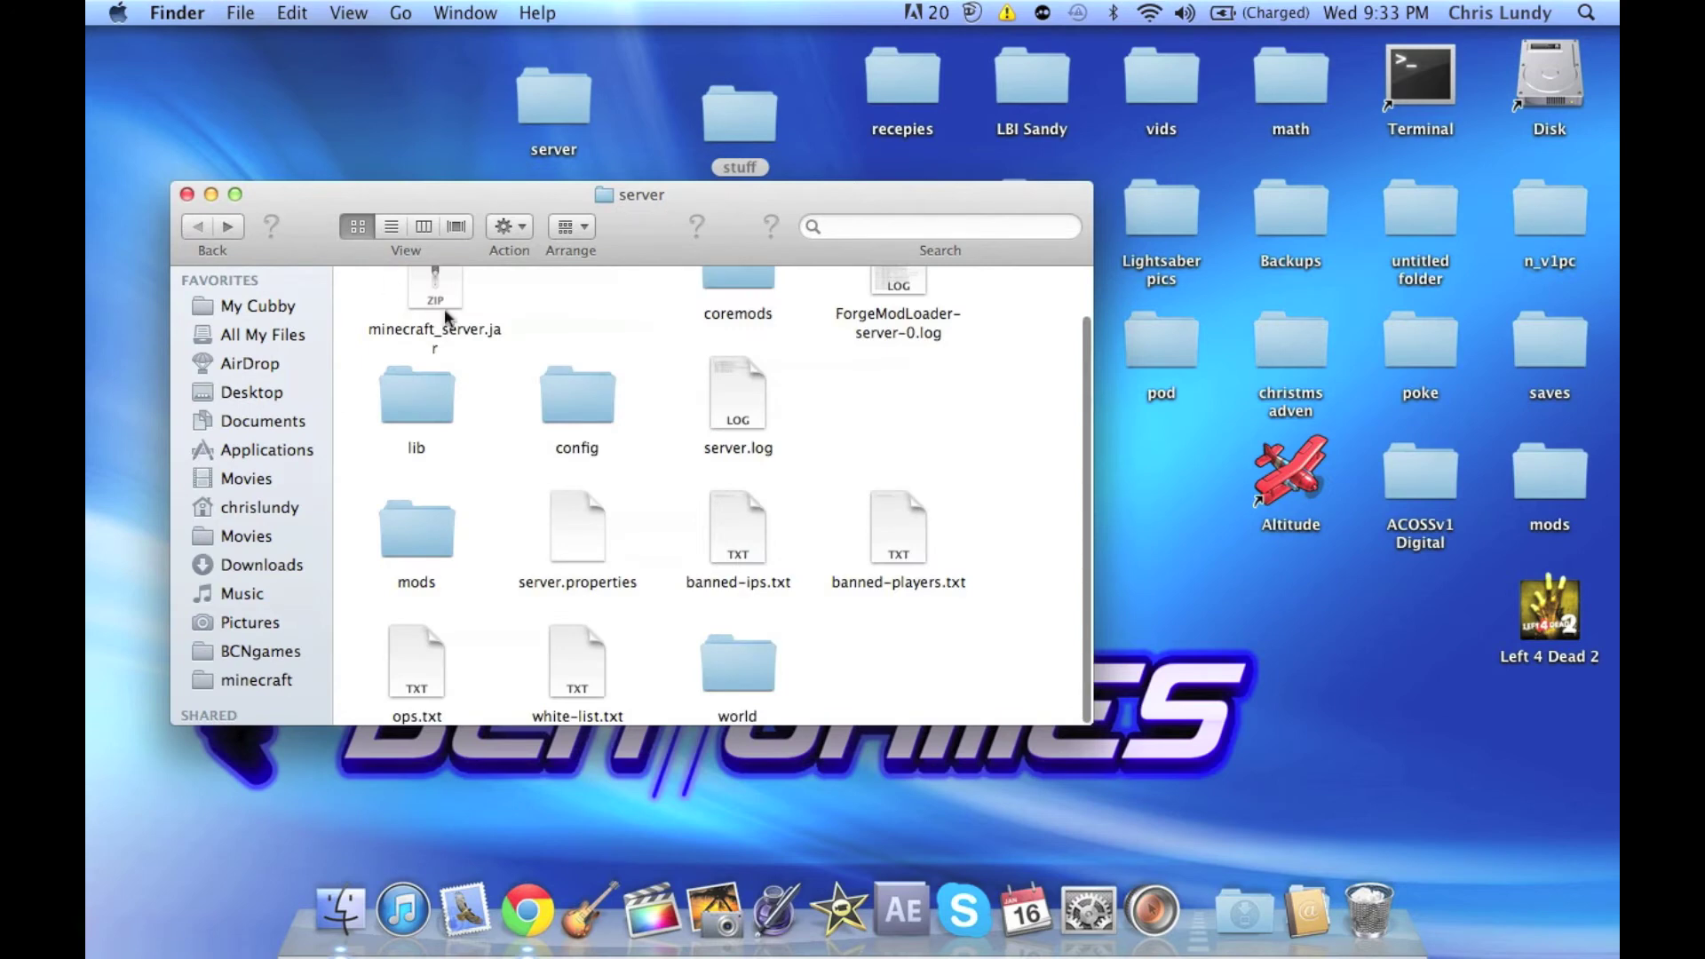
left_click(451, 333)
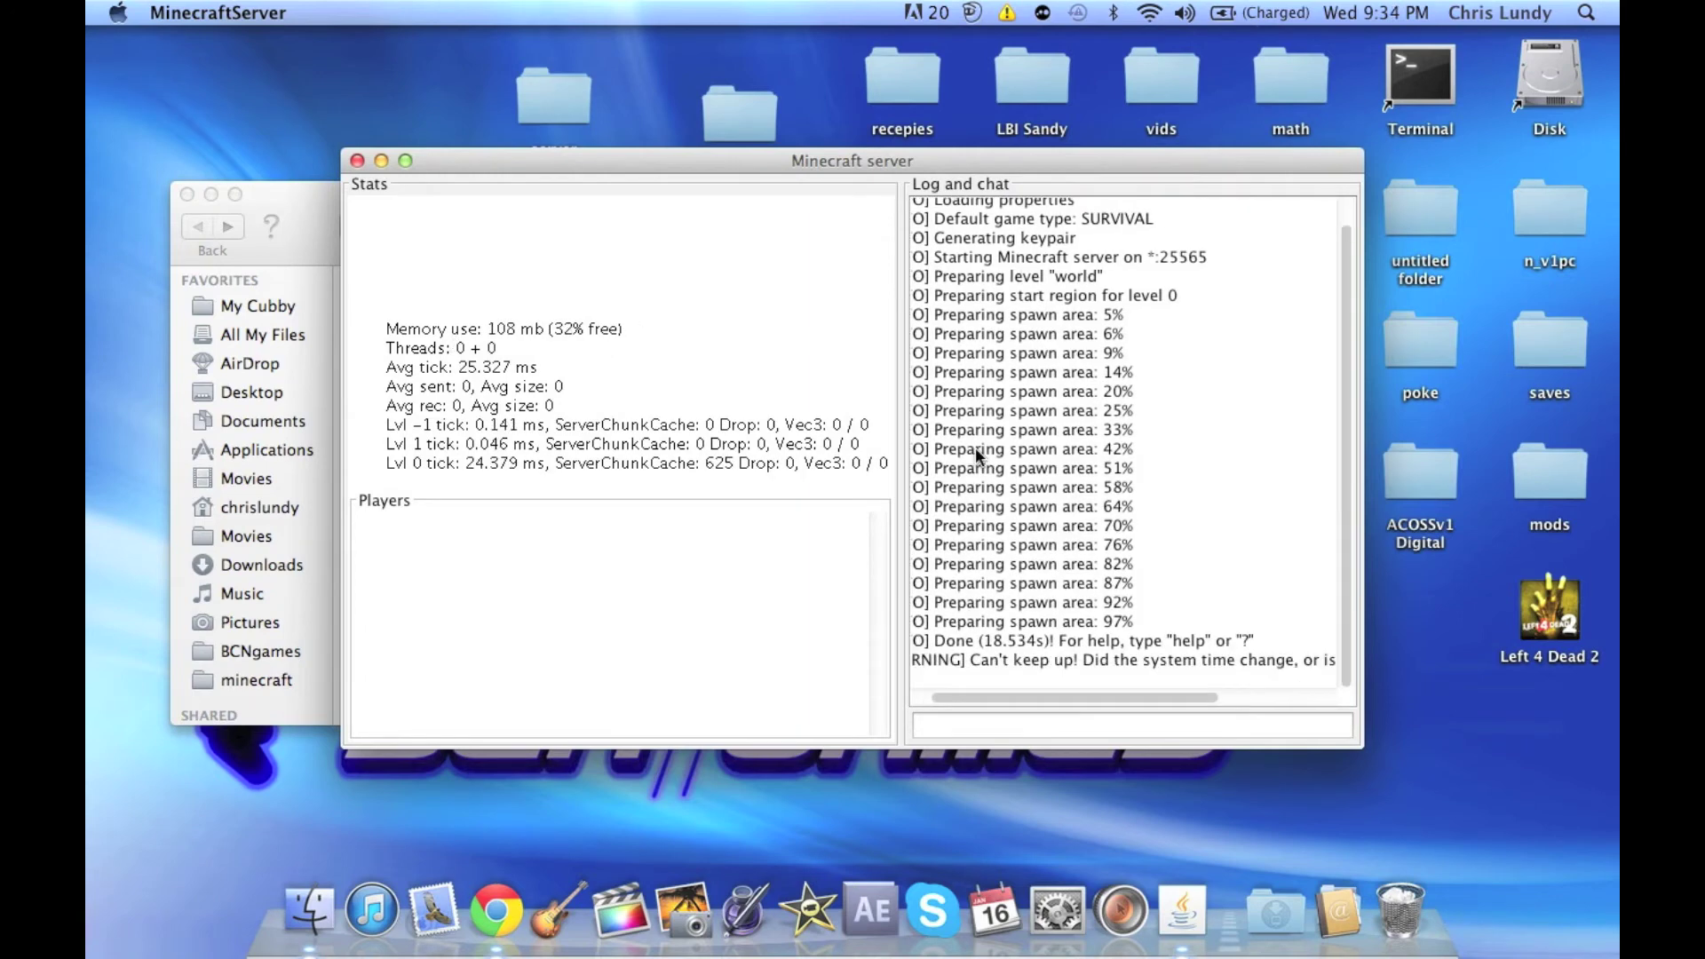
Step: Watch the server log until it reports Done, then minimize the Minecraft server window
scroll(939, 493, "left", 2)
scroll(938, 493, "right", 5)
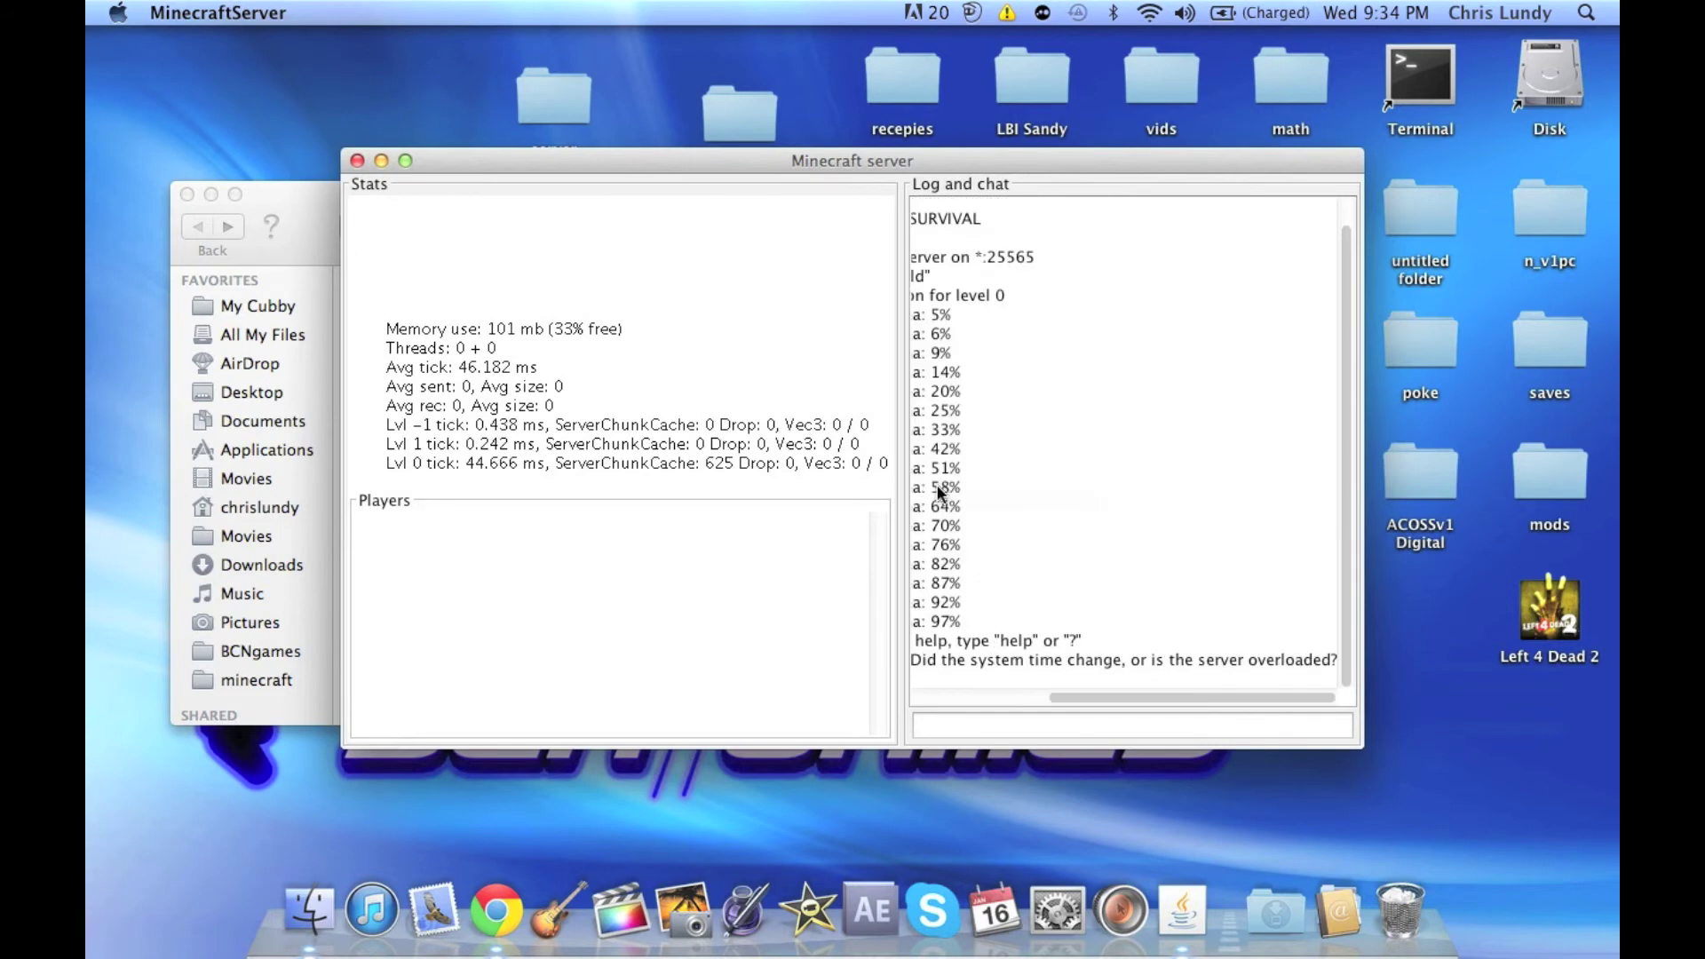
scroll(939, 491, "left", 5)
scroll(937, 491, "up", 1)
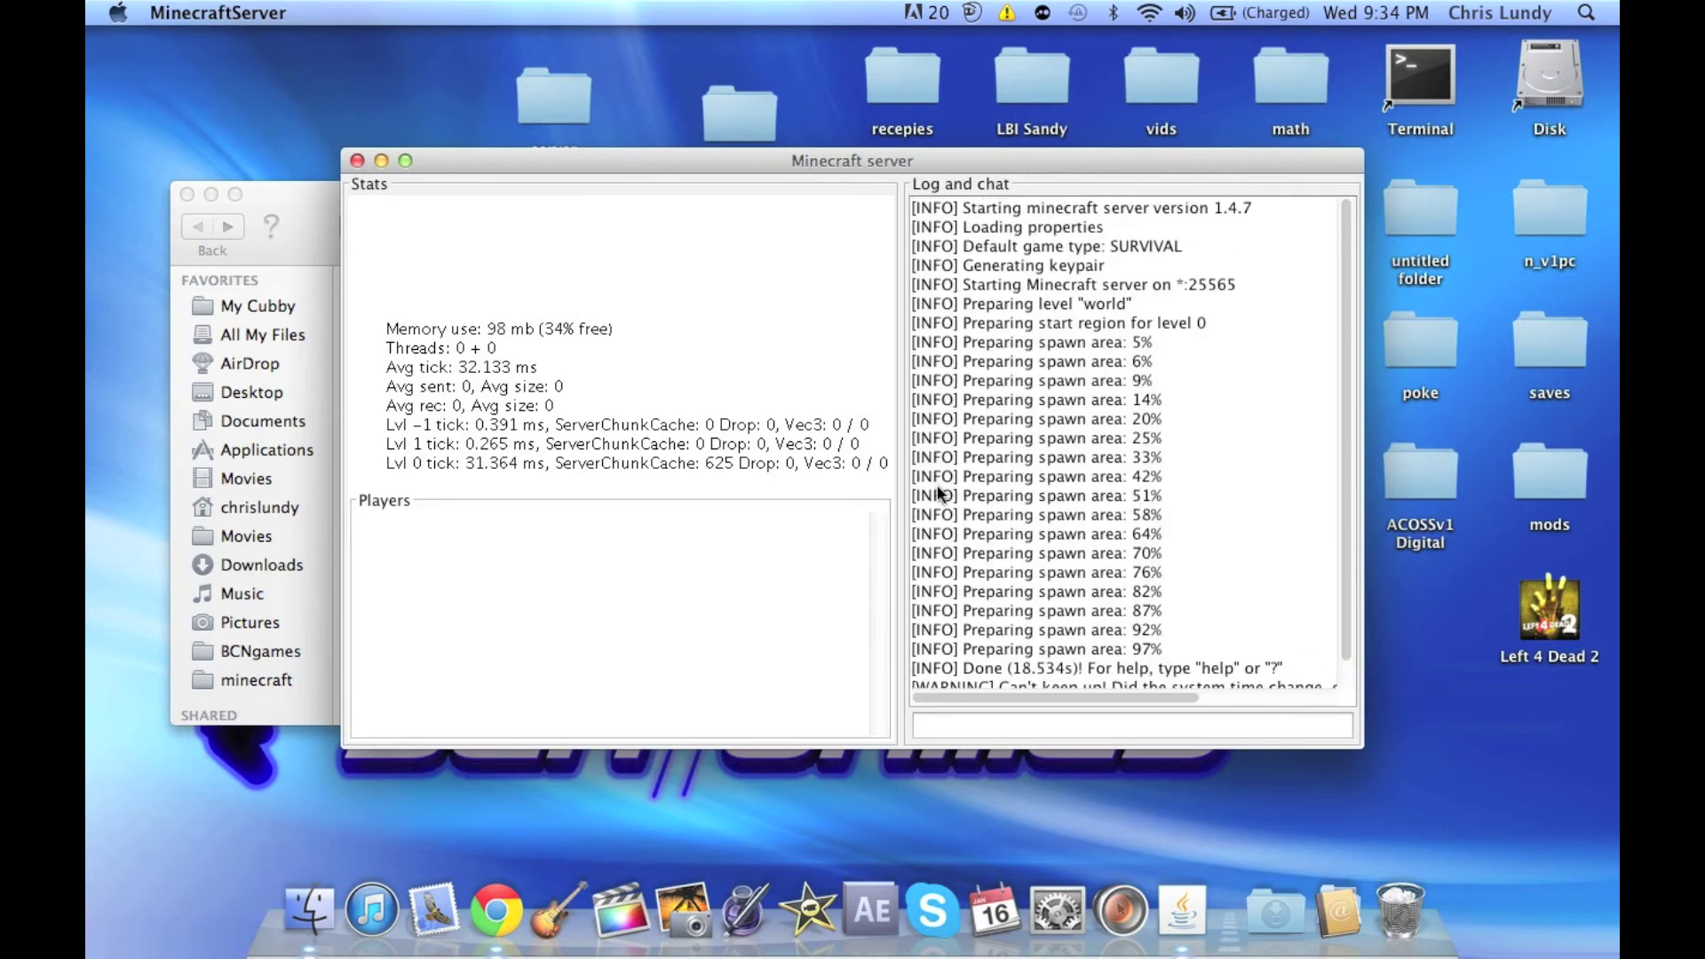
scroll(938, 491, "right", 4)
scroll(938, 491, "left", 4)
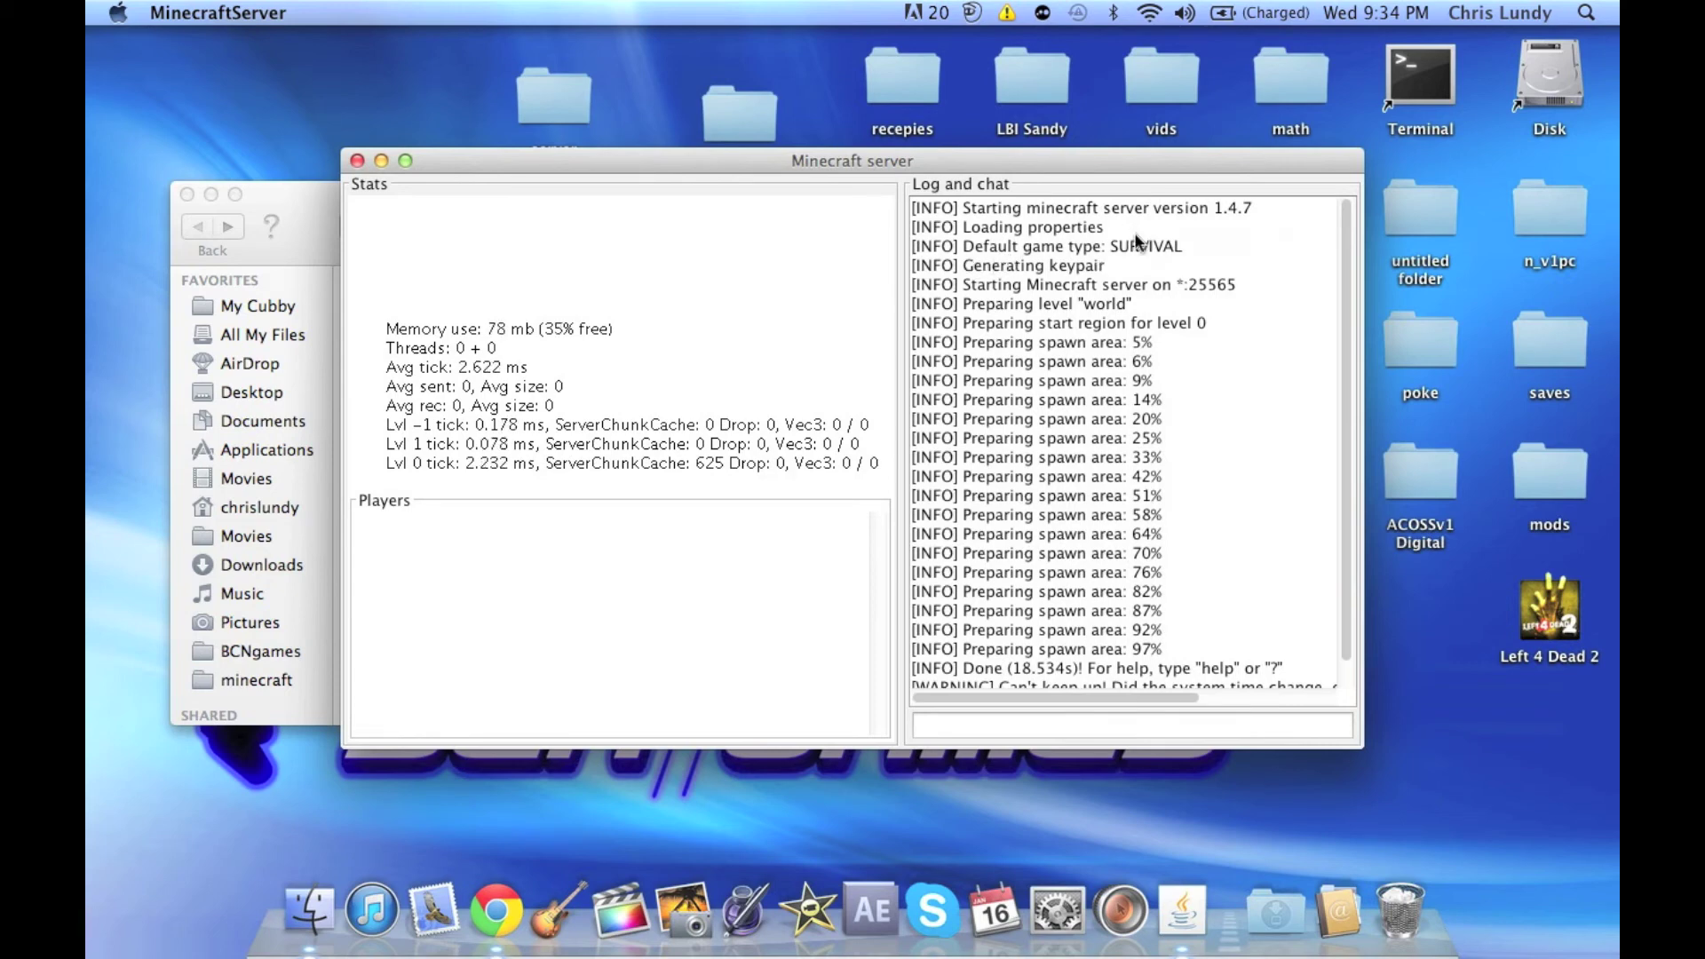
scroll(1140, 235, "down", 1)
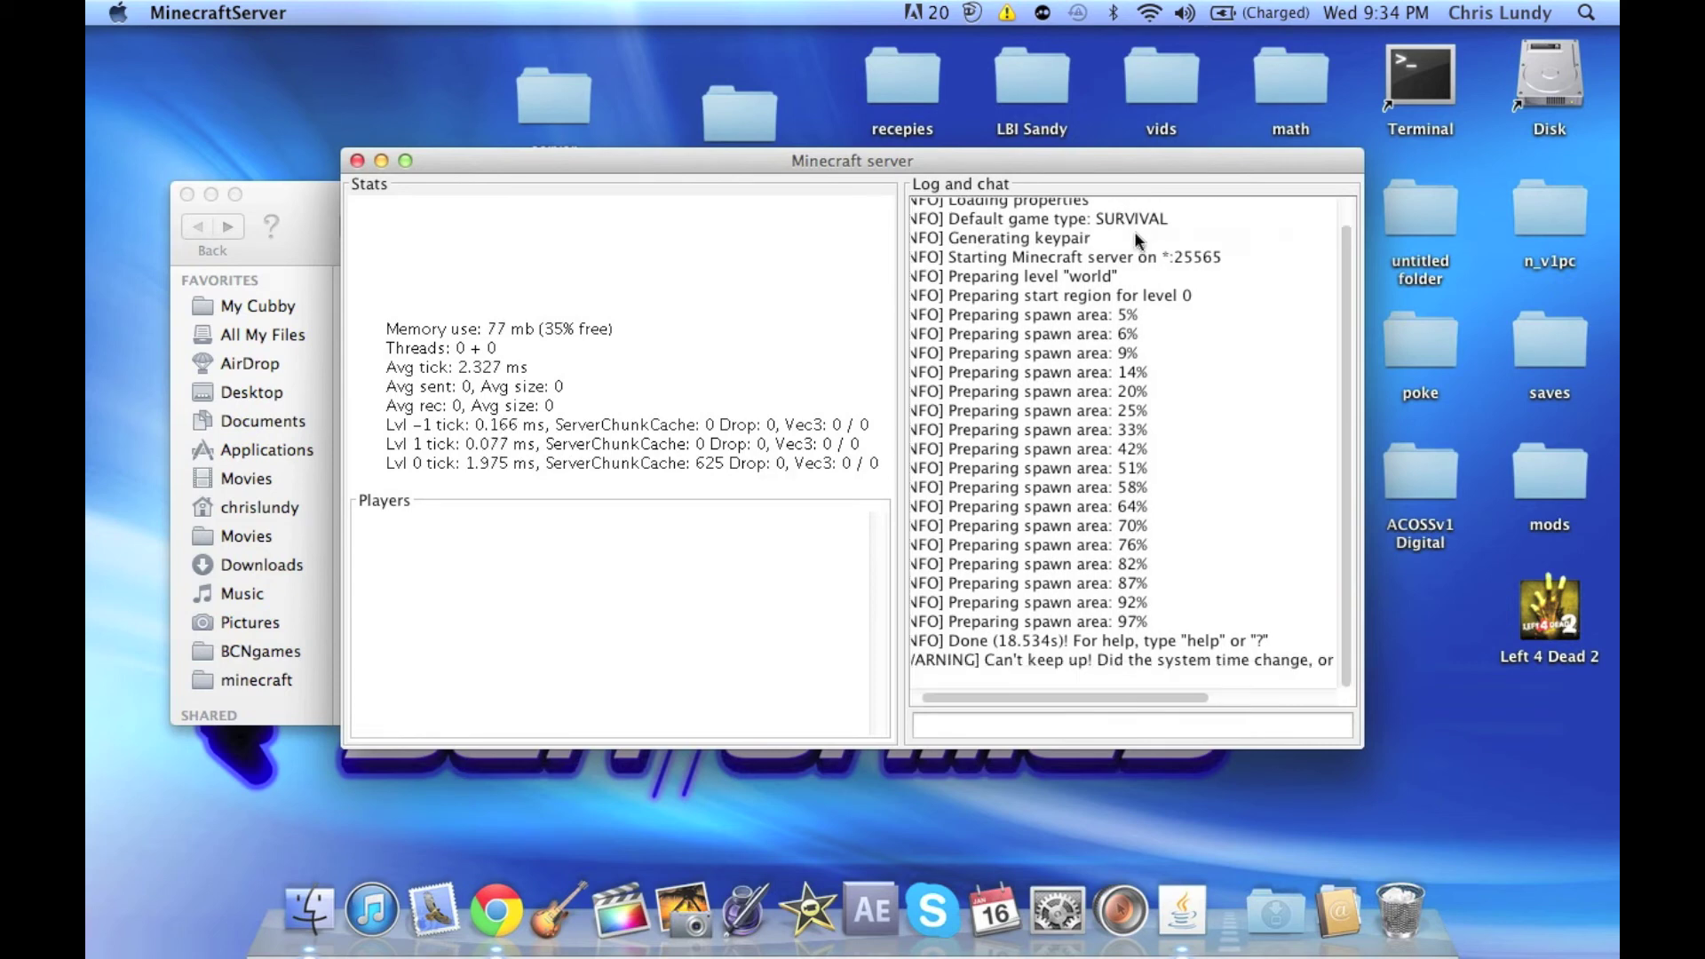
left_click(381, 160)
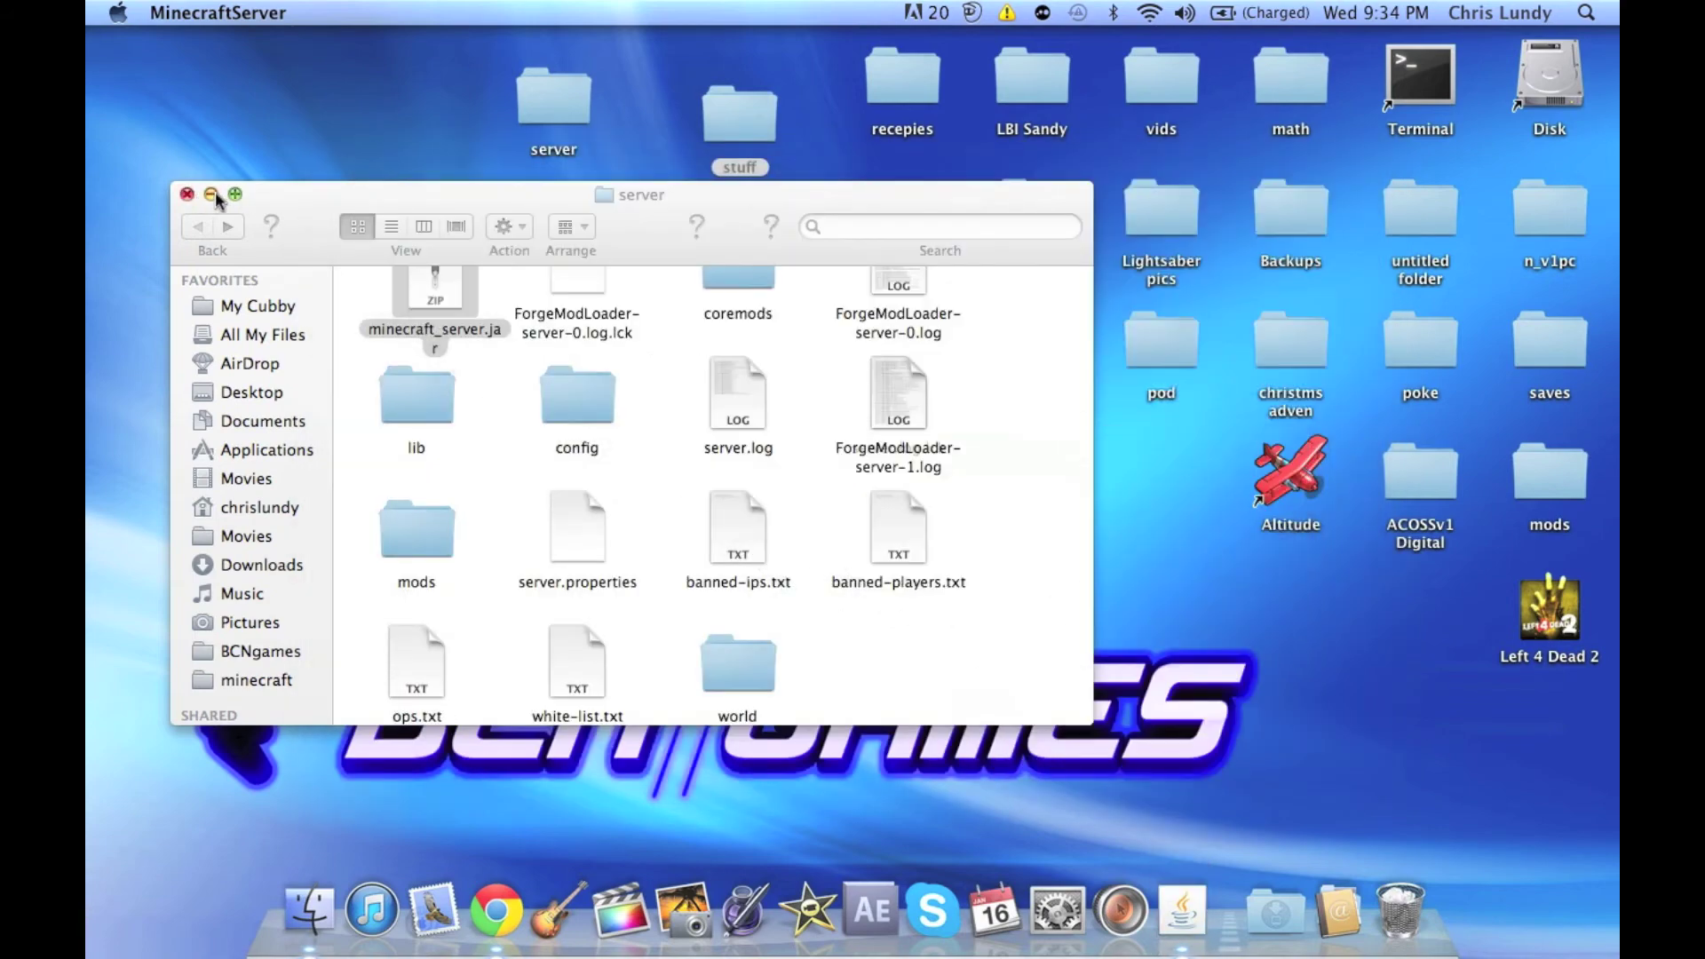
Step: Close the server folder, switch to Minecraft, and join My Mac from the multiplayer list
left_click(187, 194)
left_click(1338, 910)
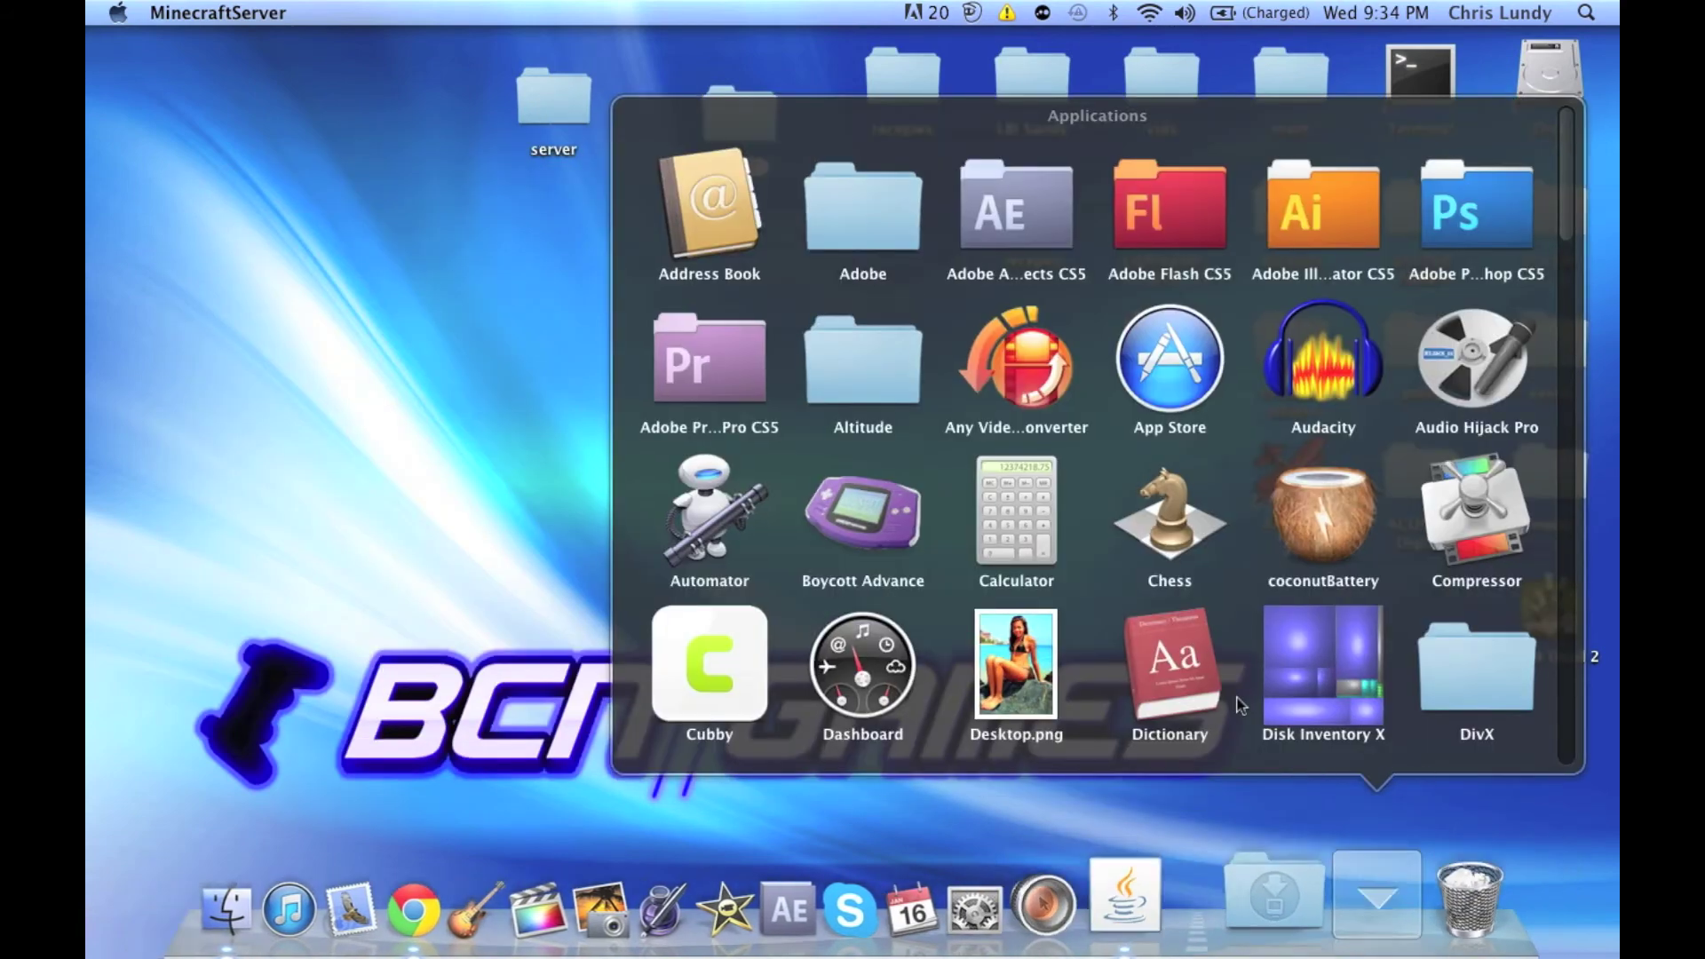
scroll(1138, 490, "down", 5)
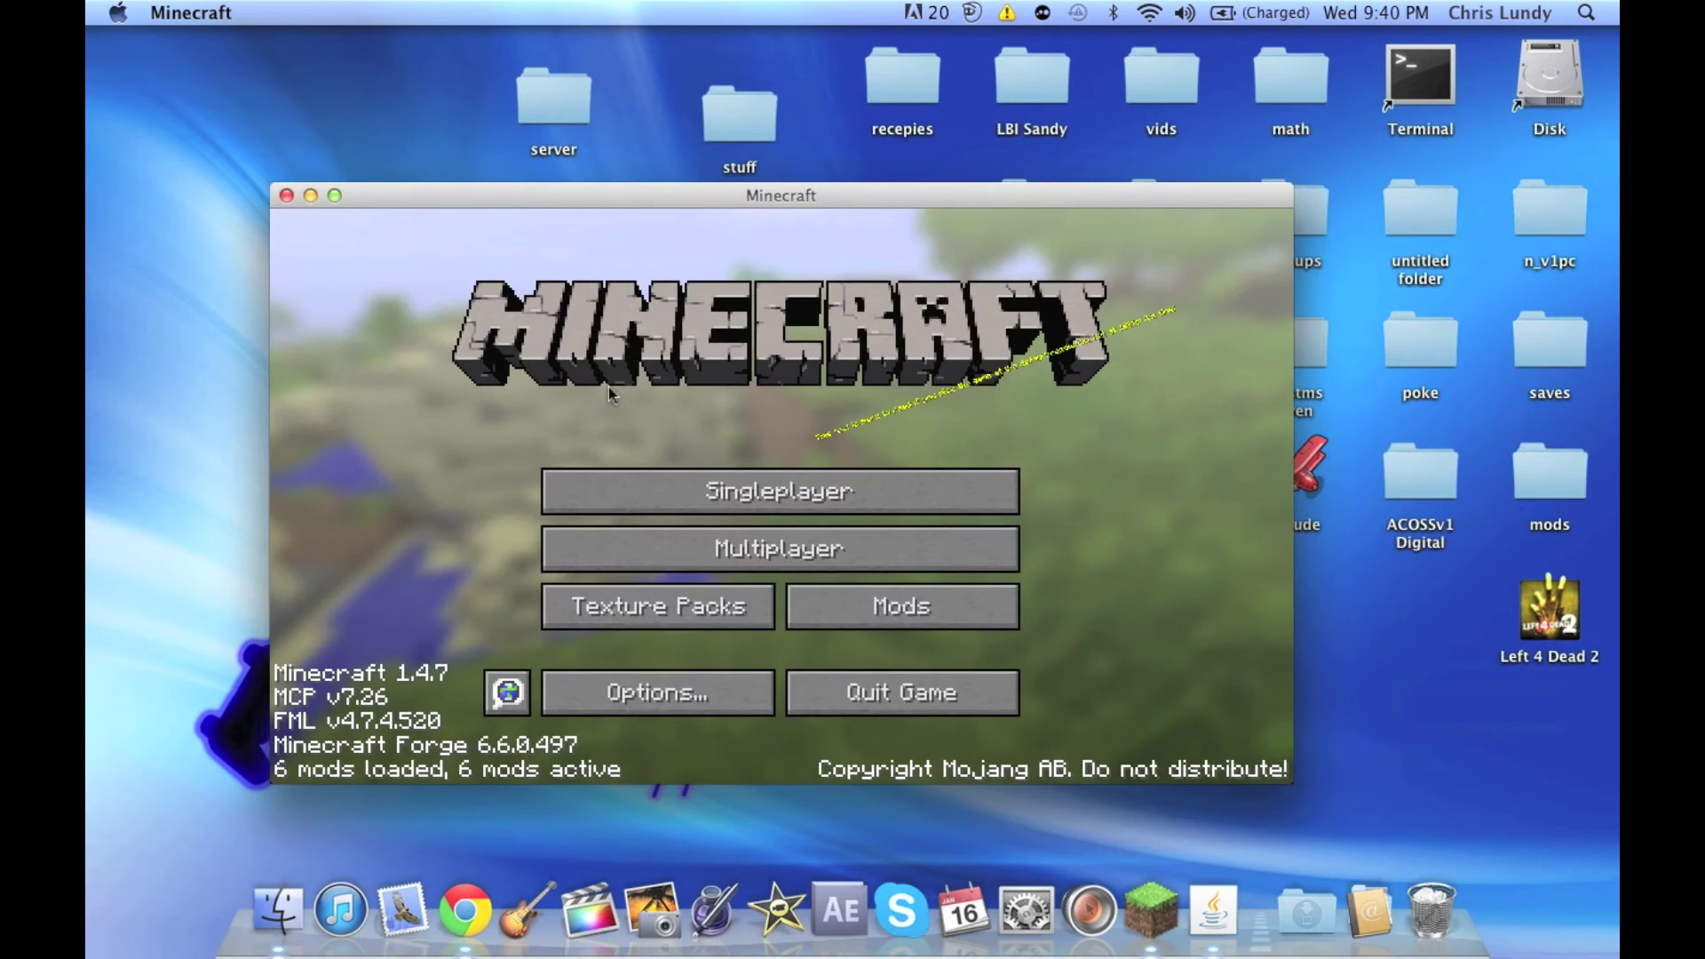
left_click(730, 546)
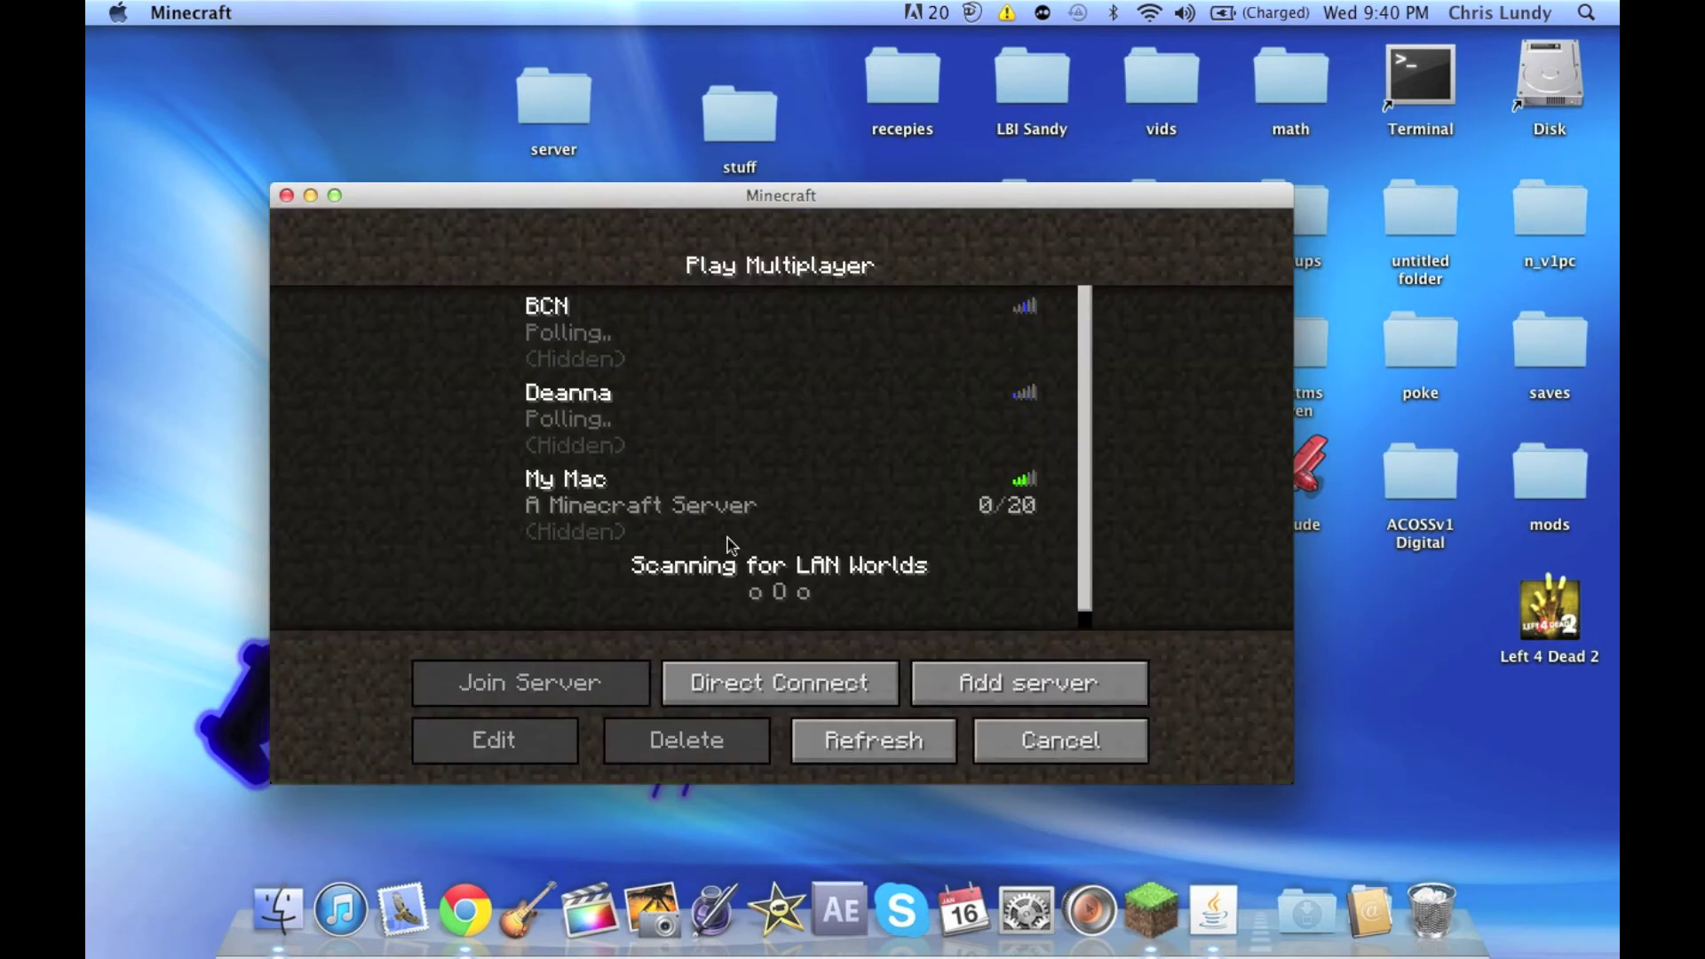
left_click(707, 520)
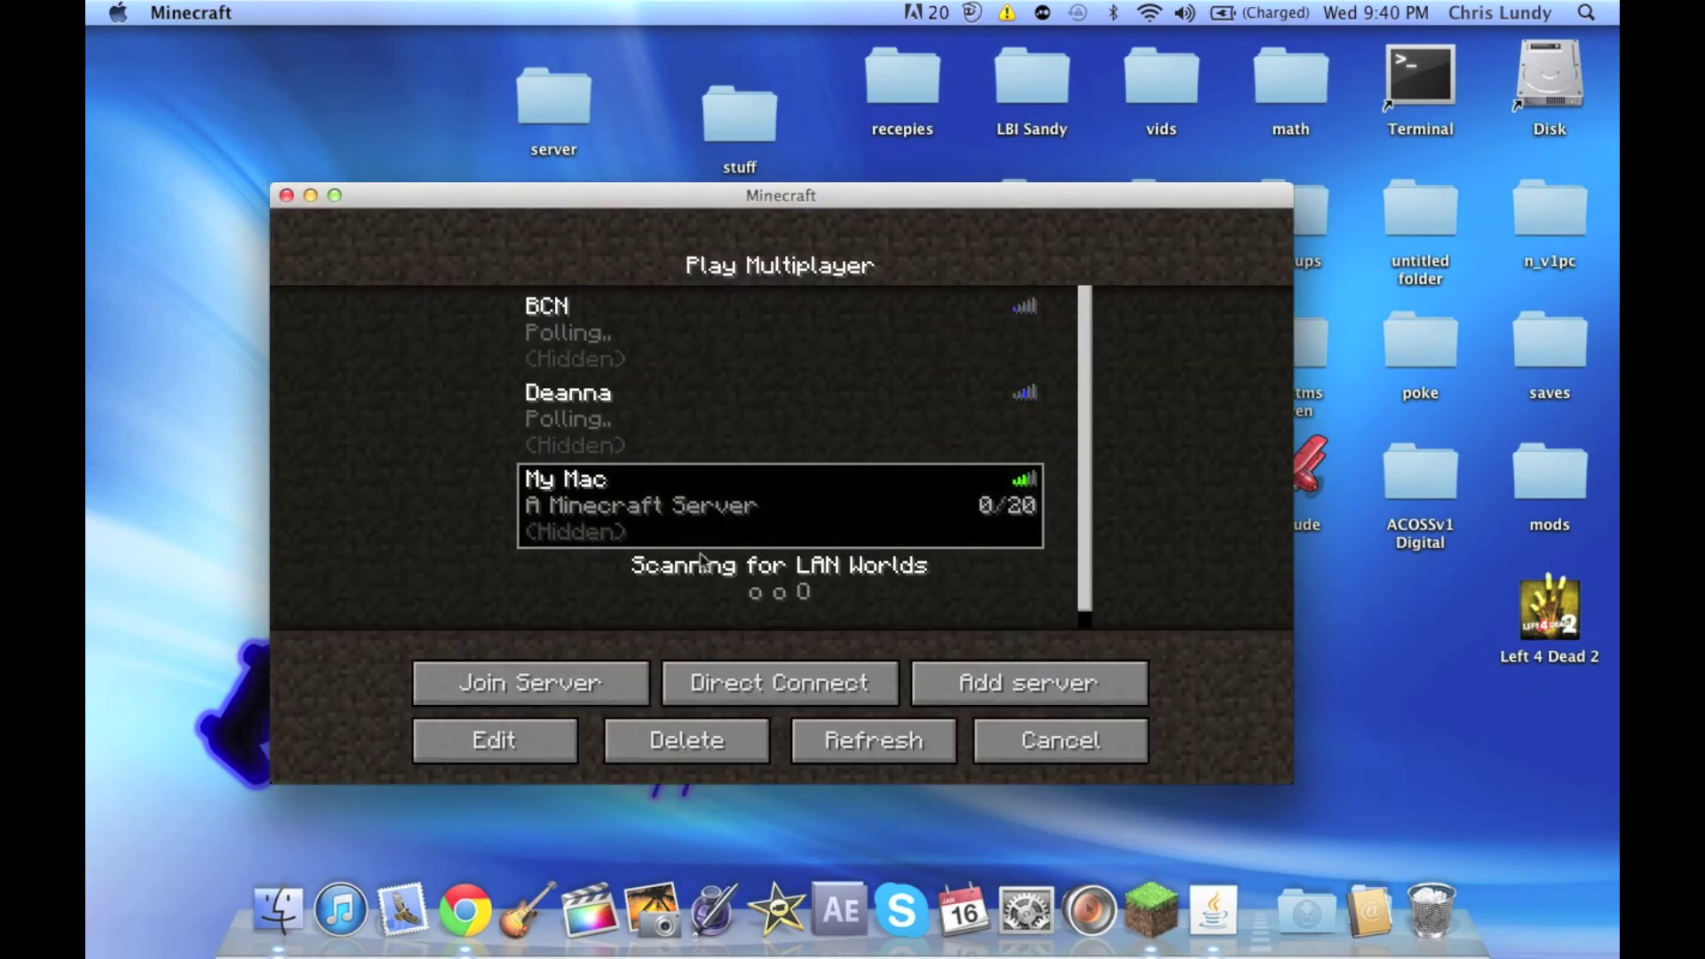
left_click(577, 681)
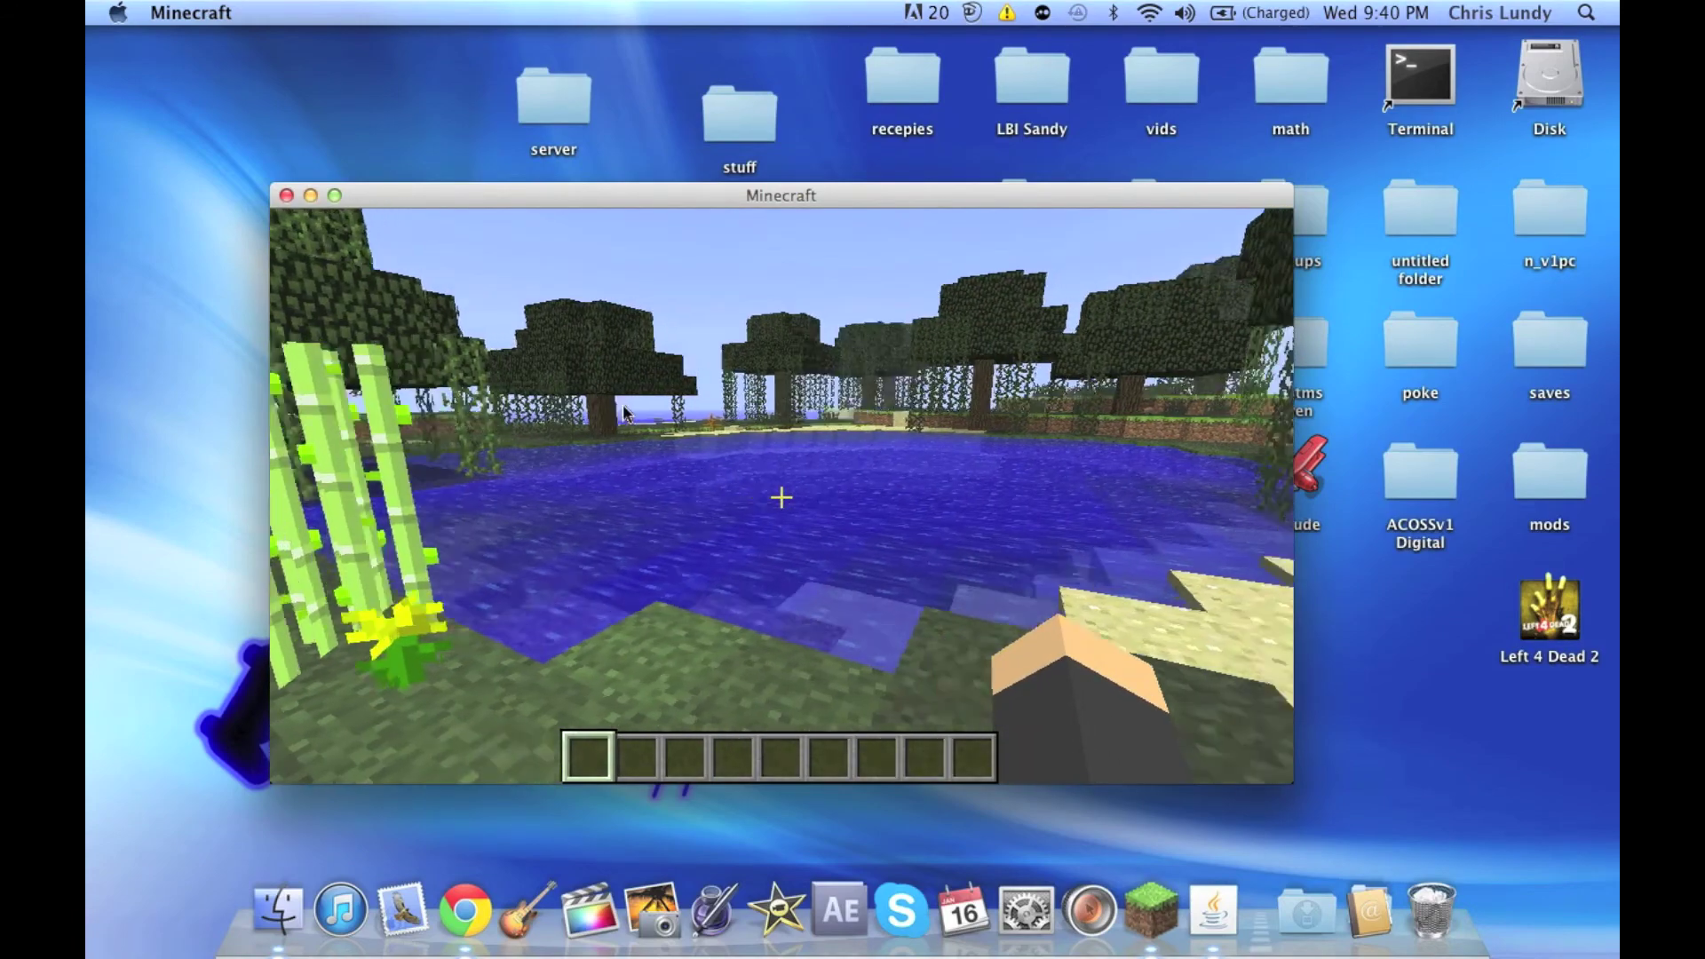
Step: Walk forward through the swamp toward the trees, sand patch and water
key("s")
key("w")
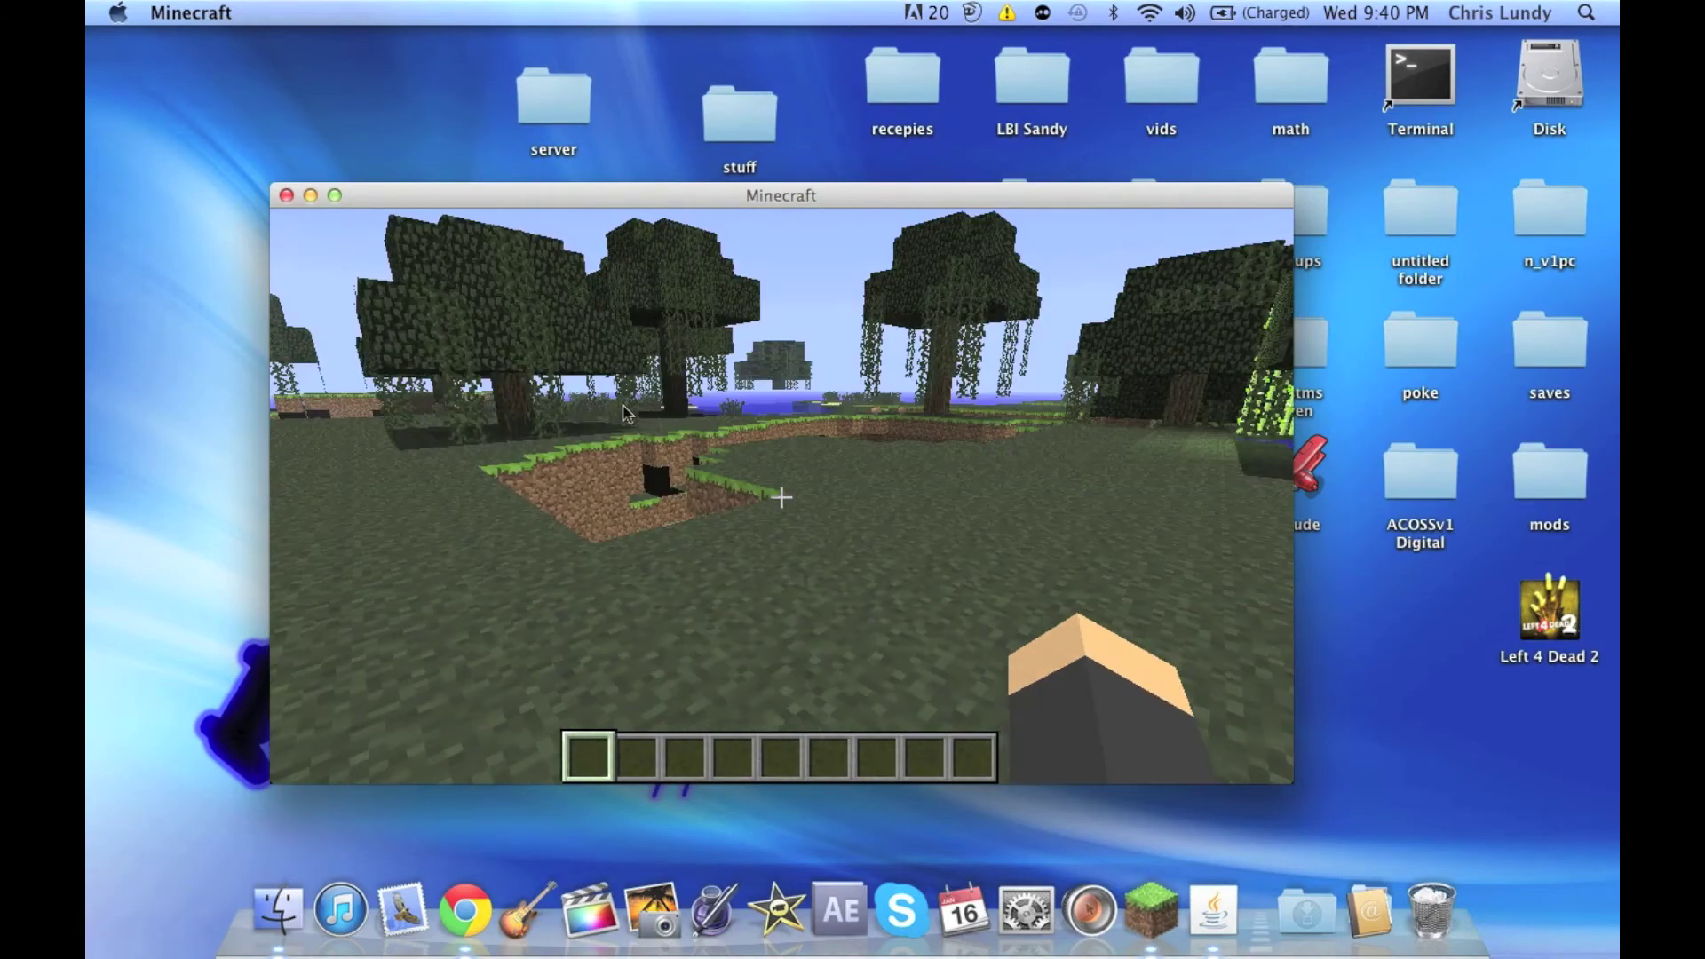
key("w")
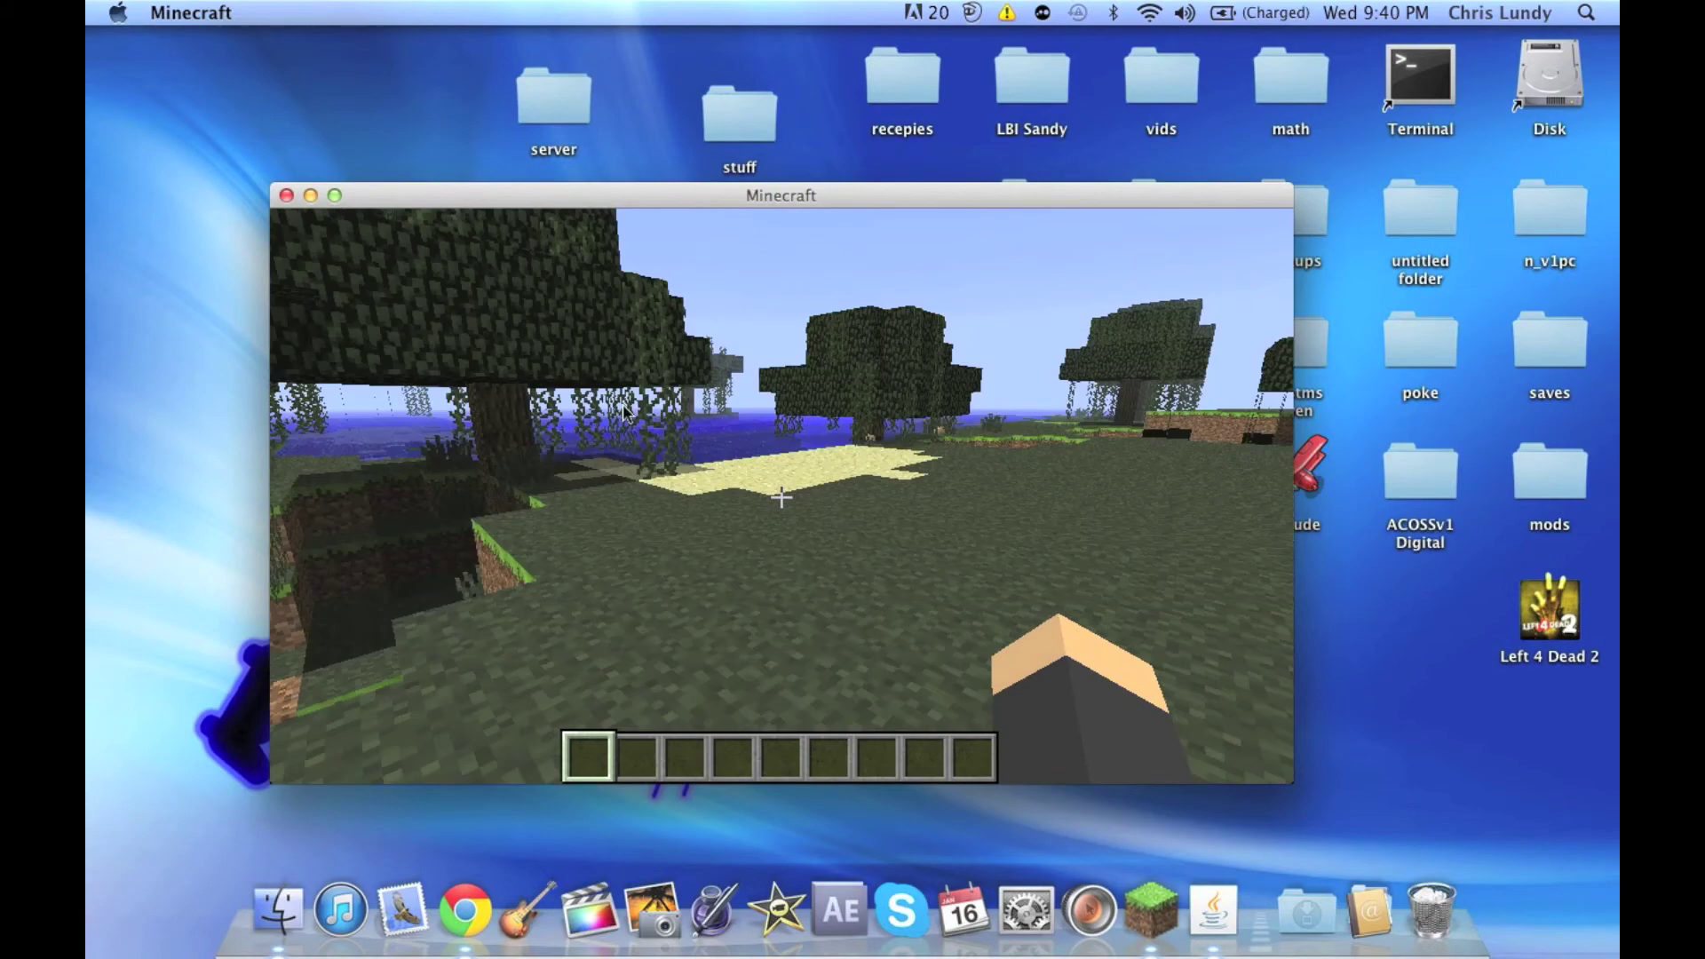
key("w")
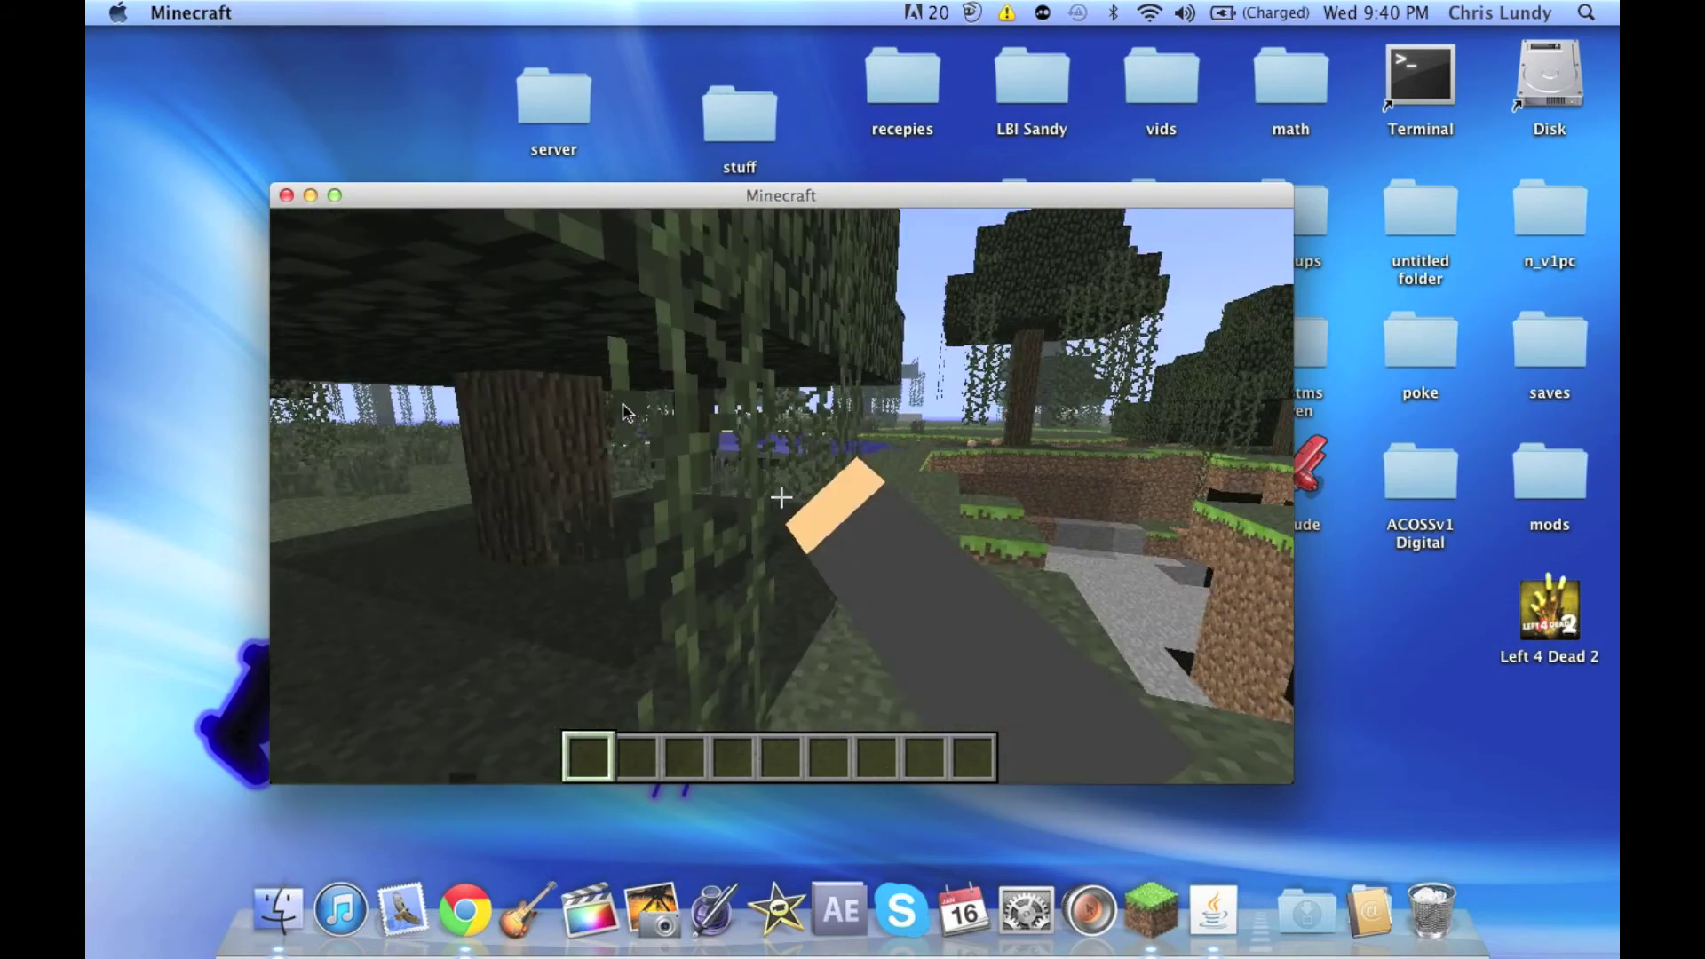
key("w")
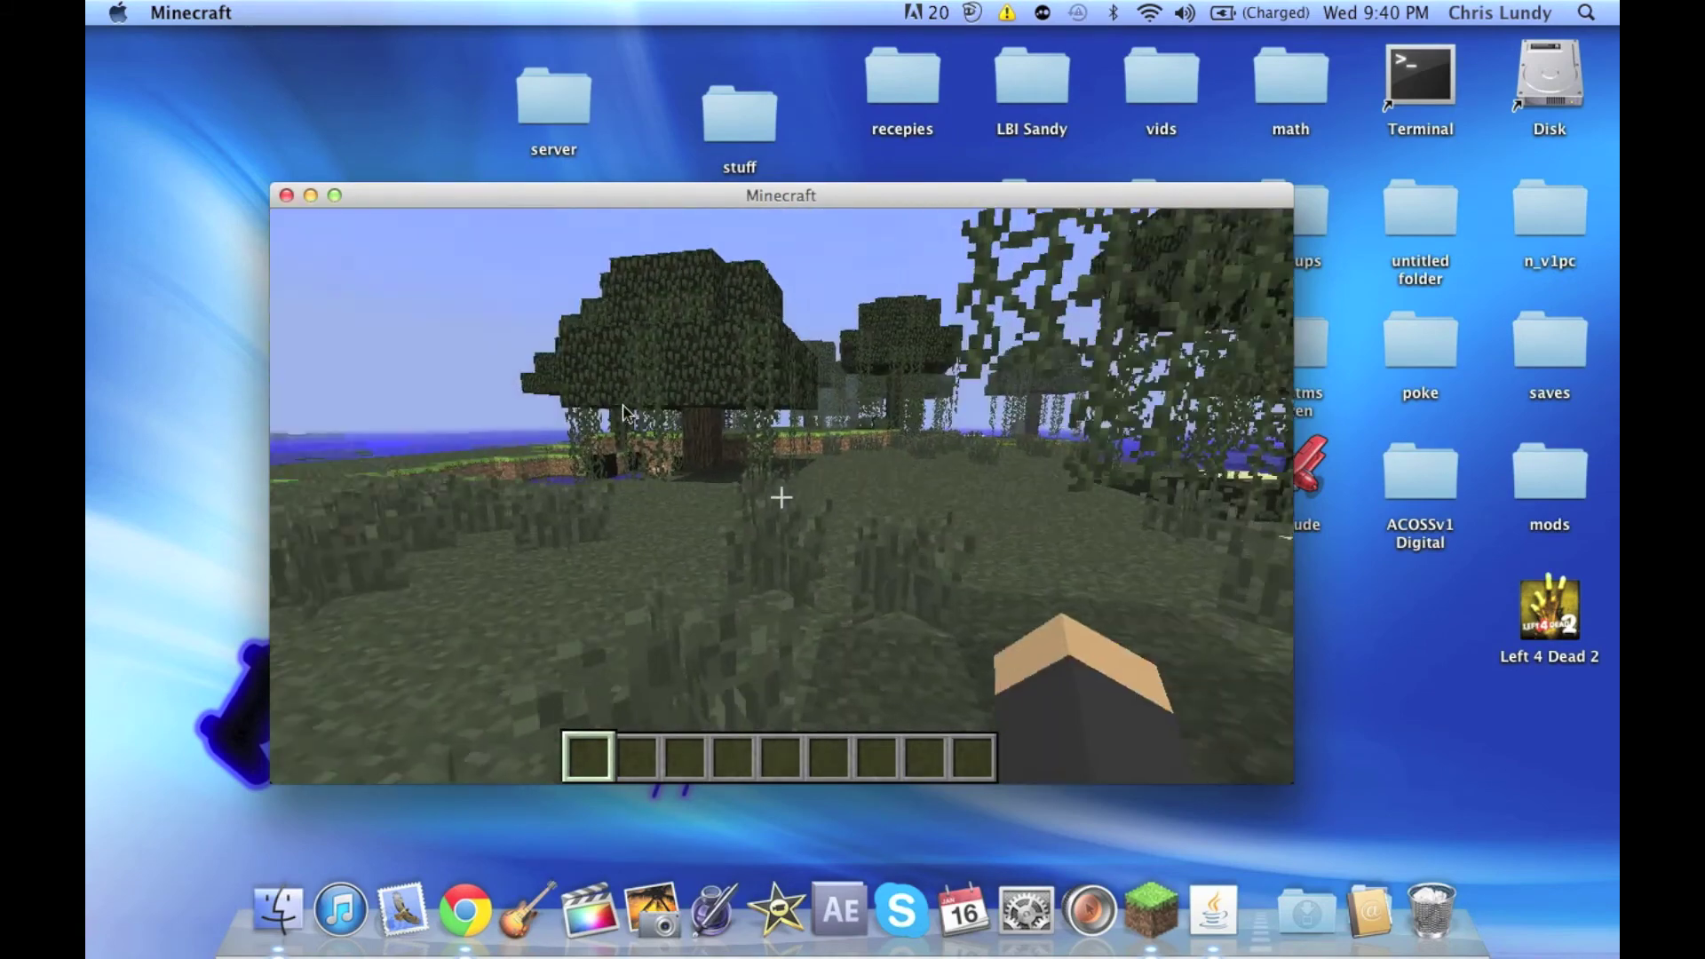
Step: Look for spawn eggs in the creative inventory via an 'egg' search and the Redstone, Transportation and Miscellaneous tabs
key("e")
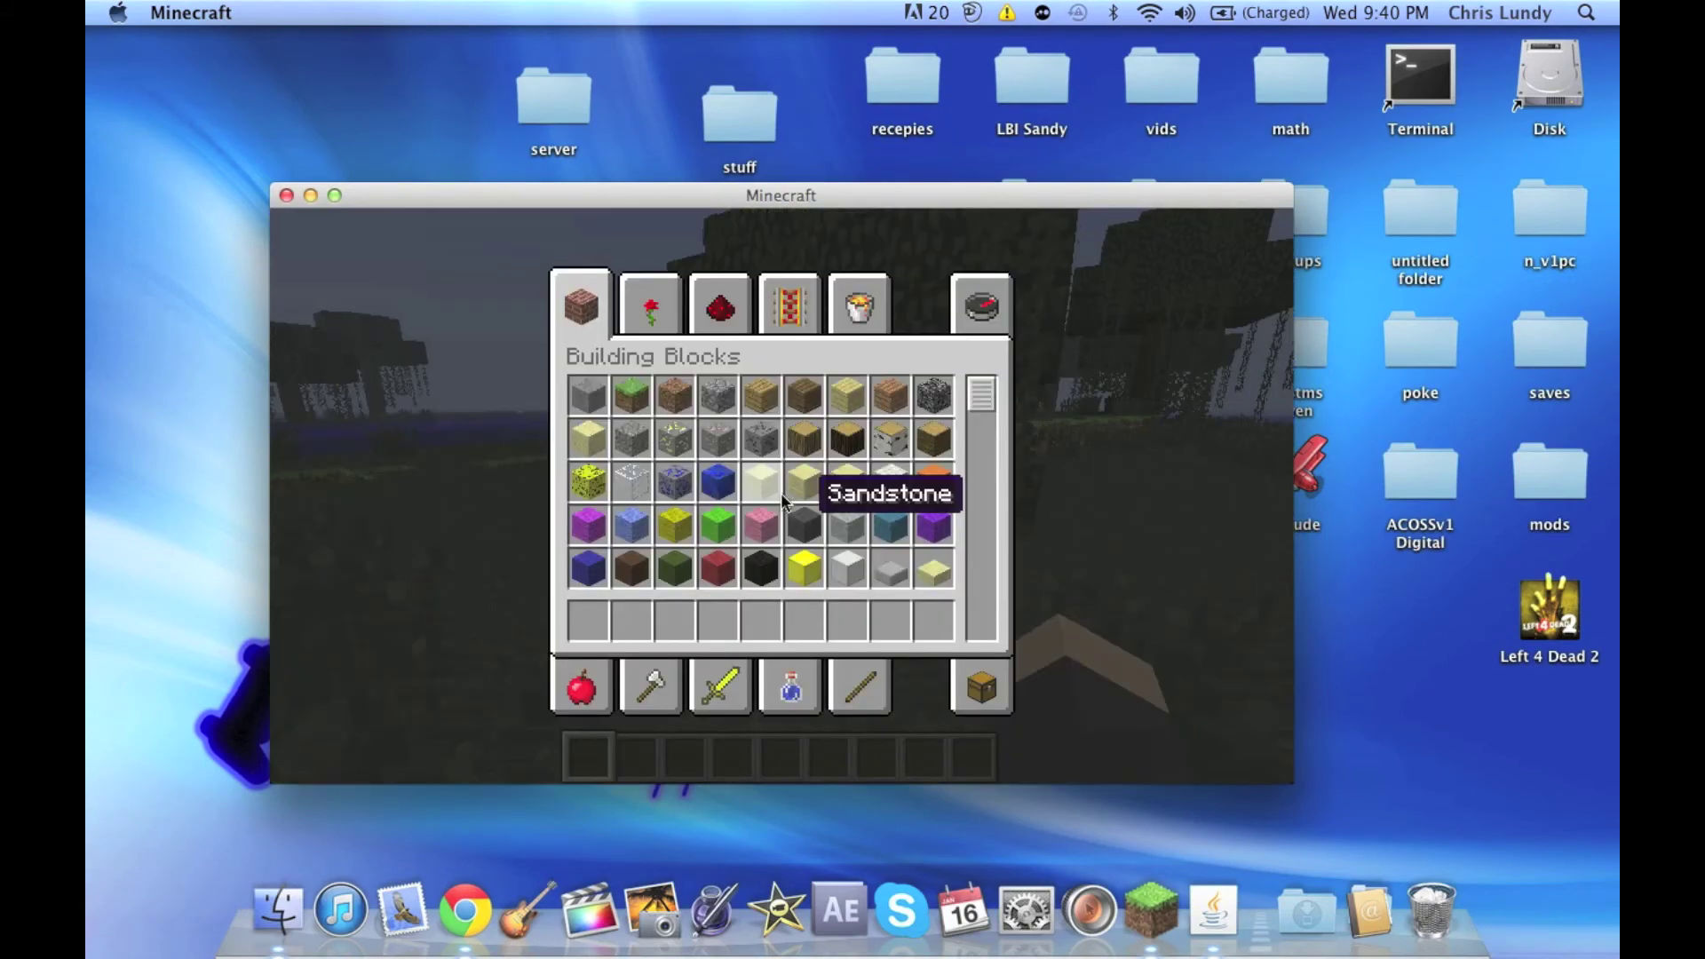
left_click(981, 306)
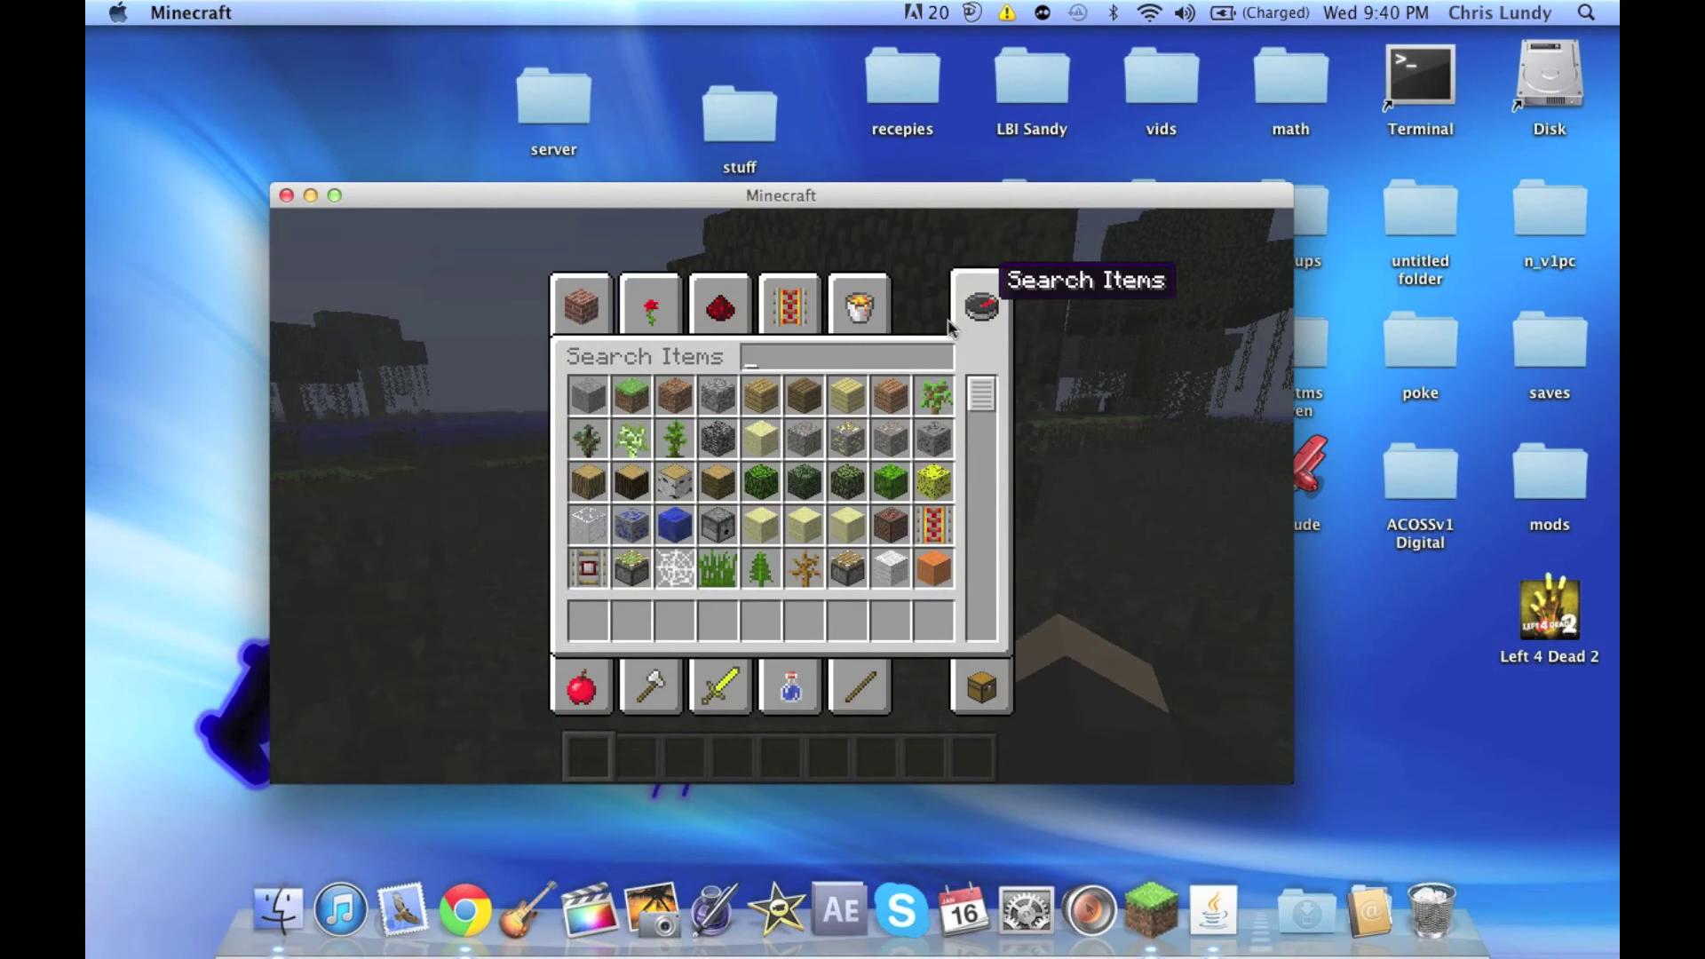
type("egg")
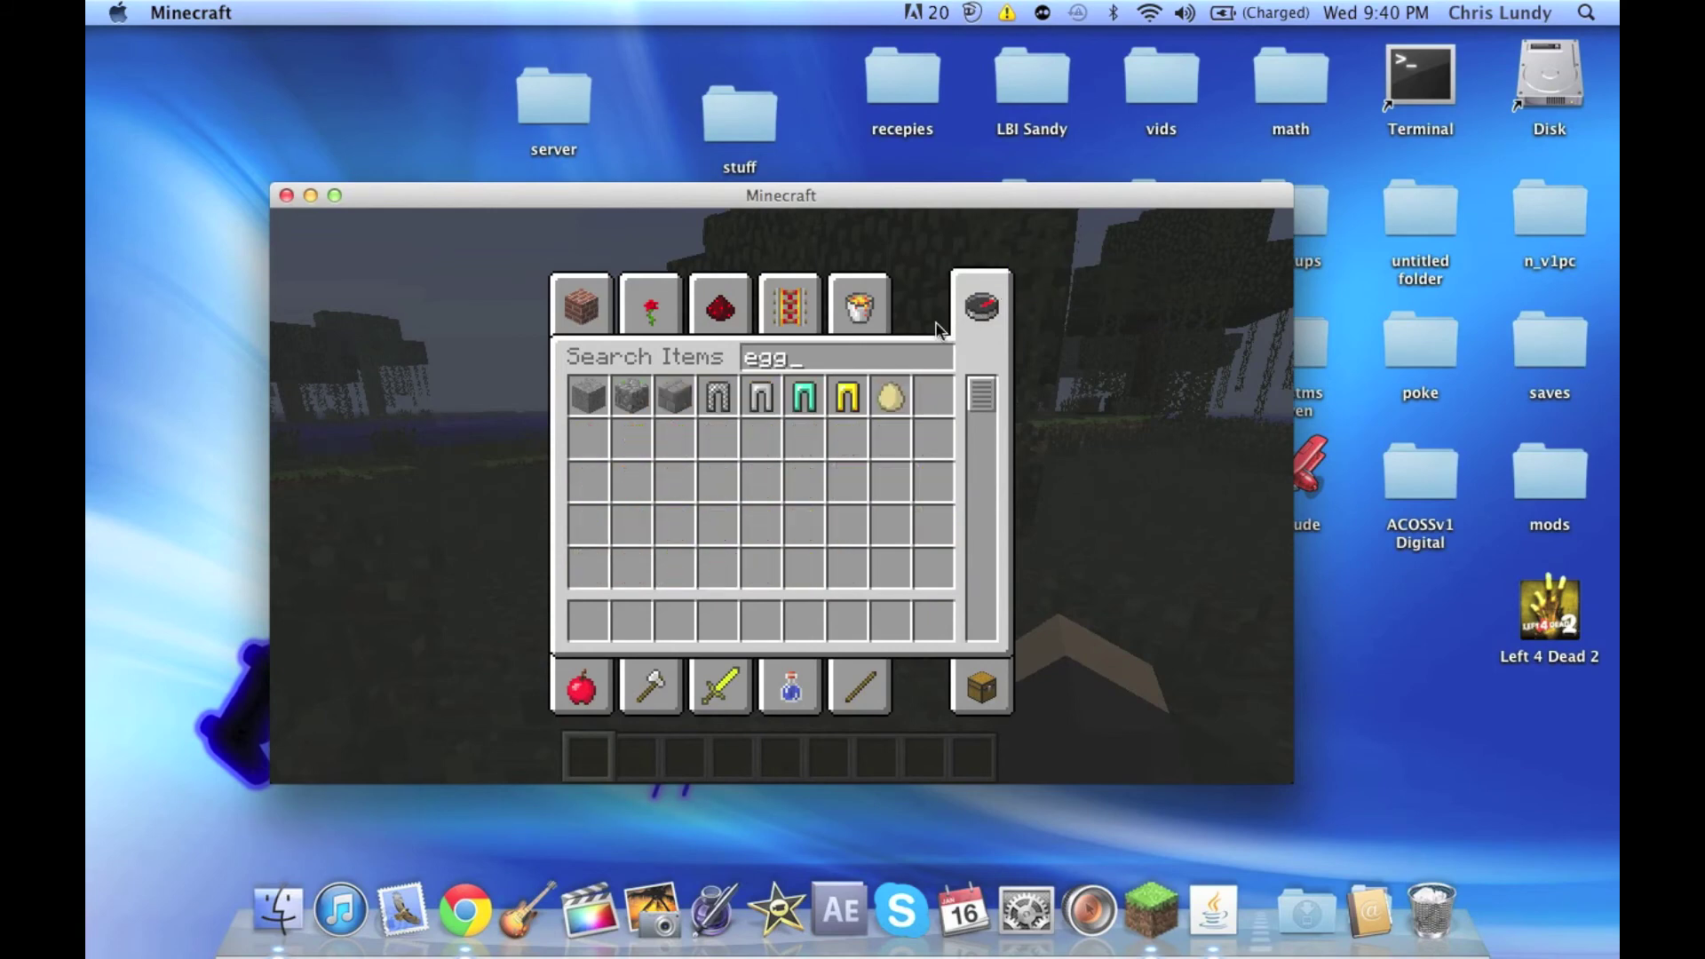
key("BackSpace")
key("BackSpace")
key("BackSpace")
left_click(720, 311)
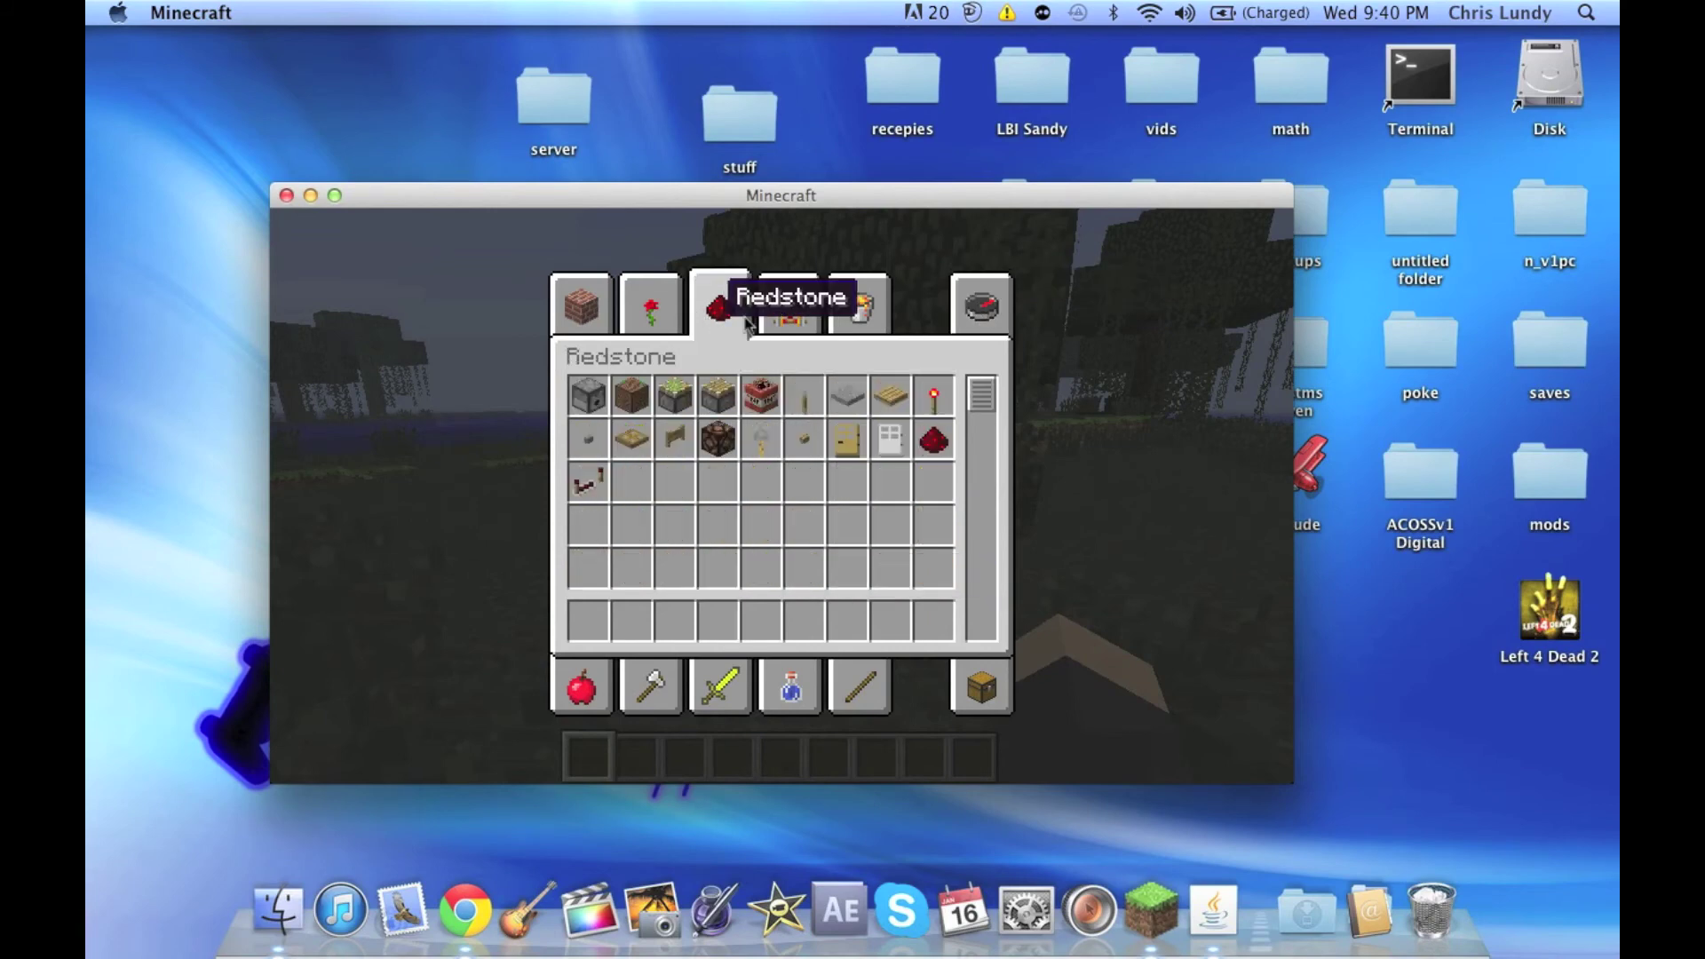
left_click(799, 320)
left_click(852, 313)
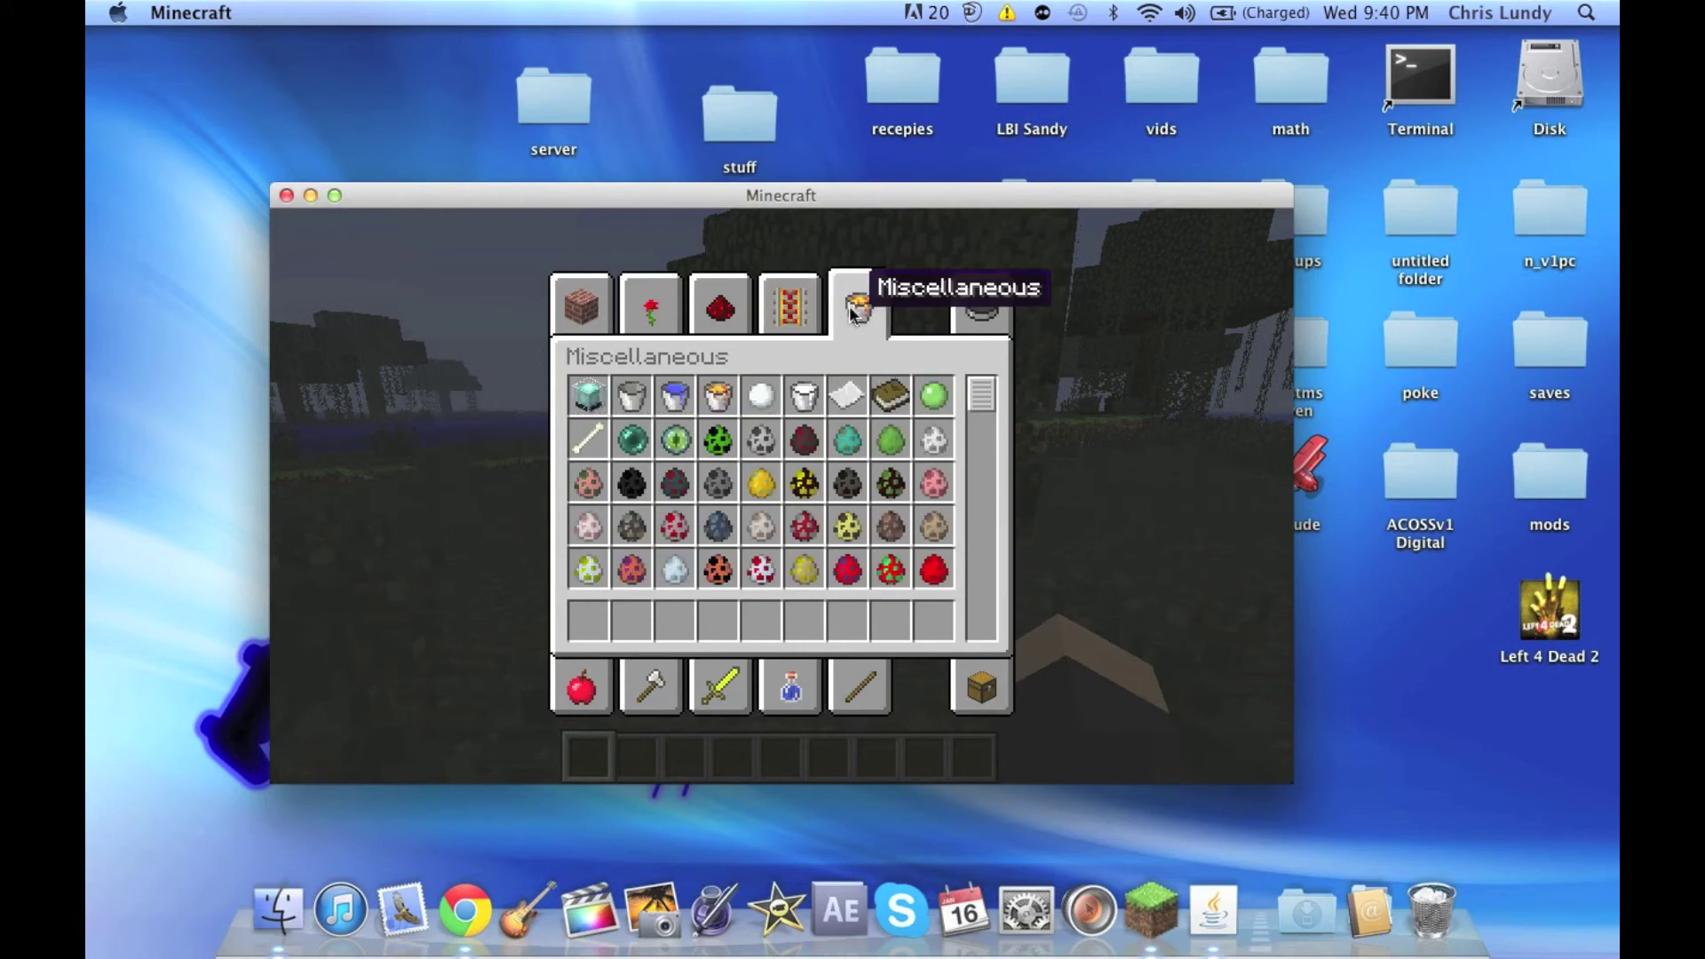
left_click(979, 315)
Step: Search 'spaw' and put the Spawn Elephant egg into the hotbar
type("spaw")
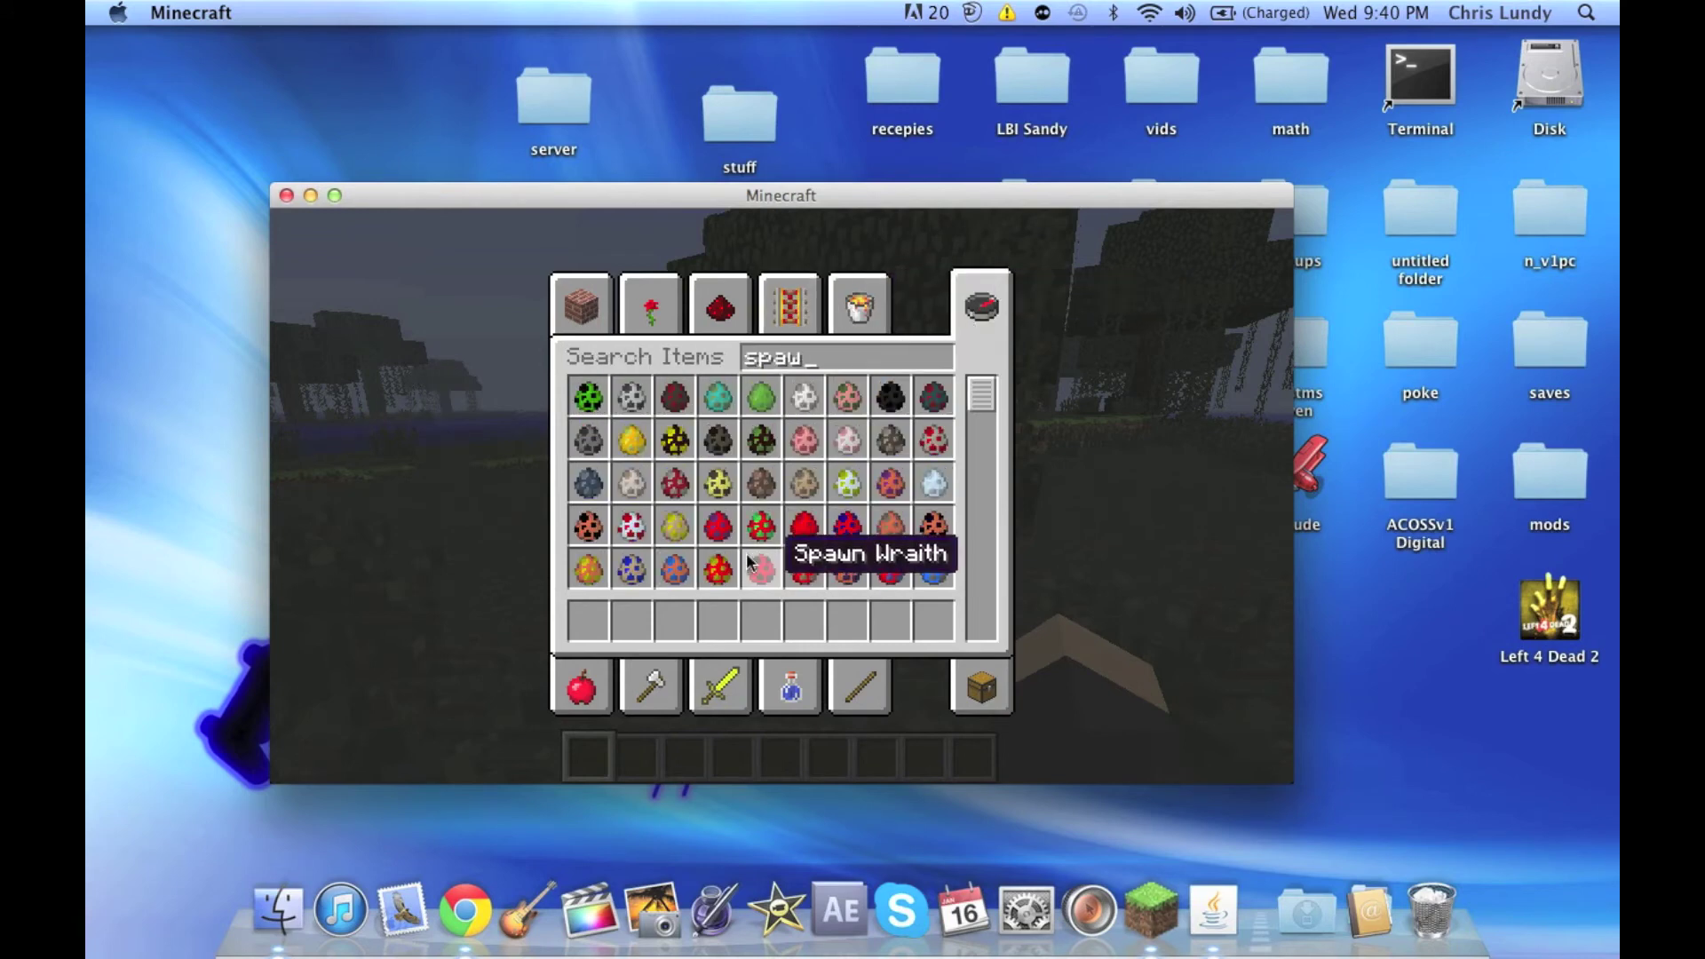
scroll(750, 559, "down", 3)
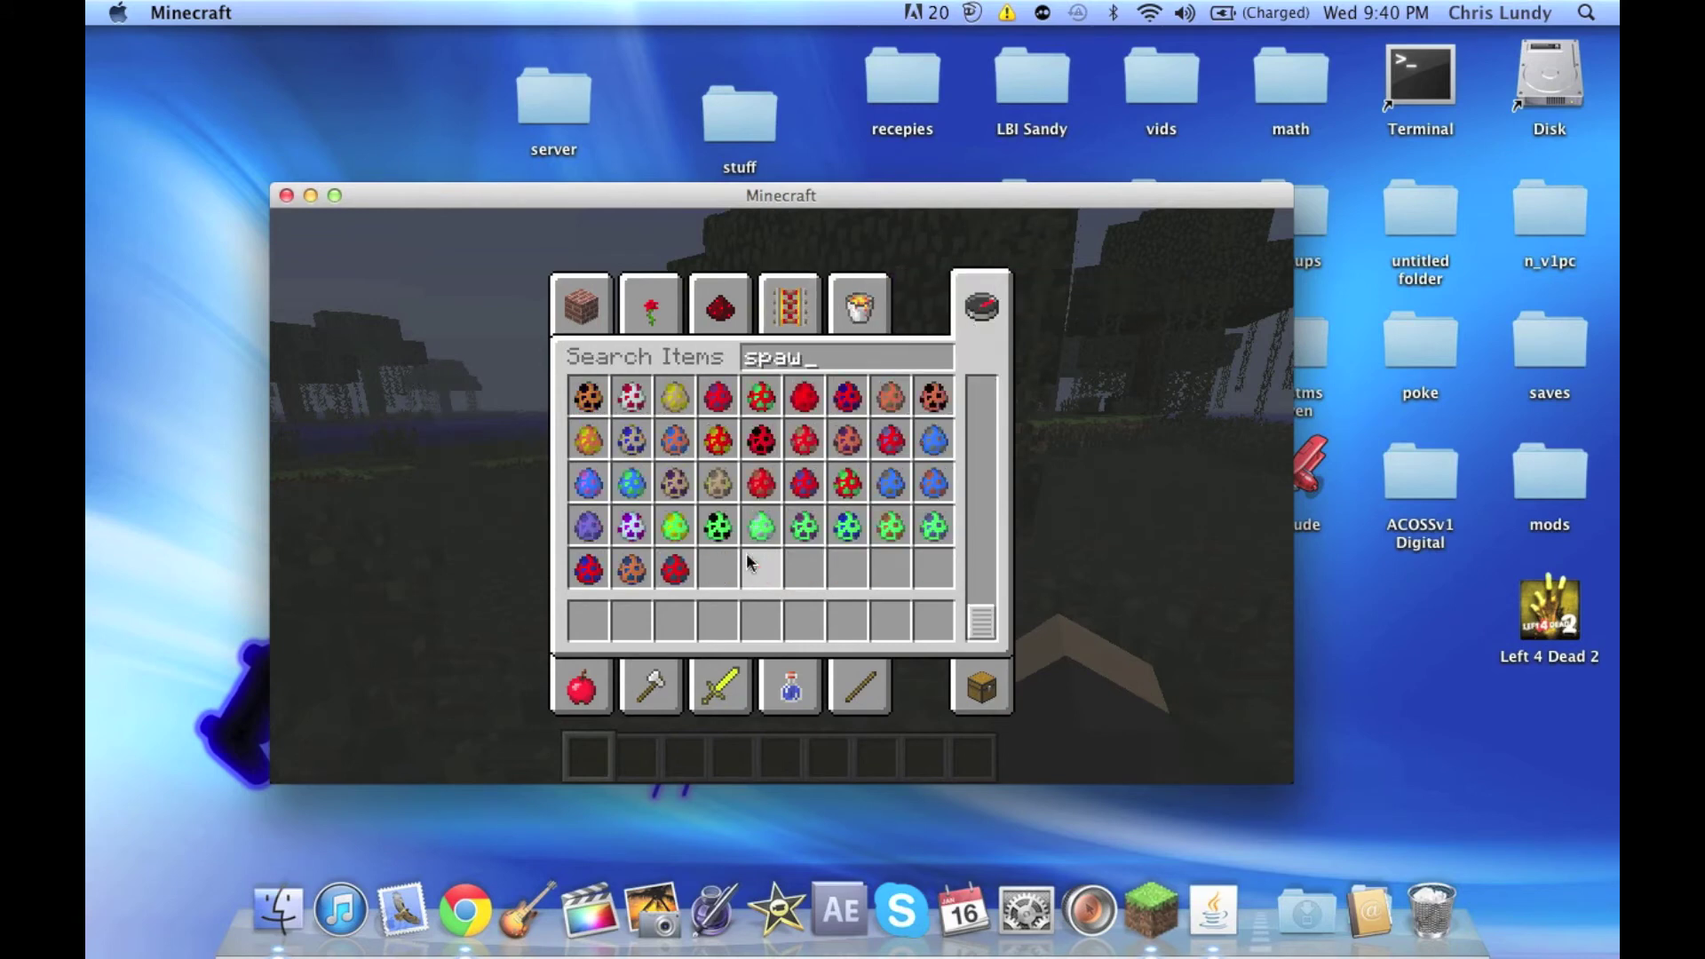
left_click(630, 569)
left_click(589, 620)
key("Escape")
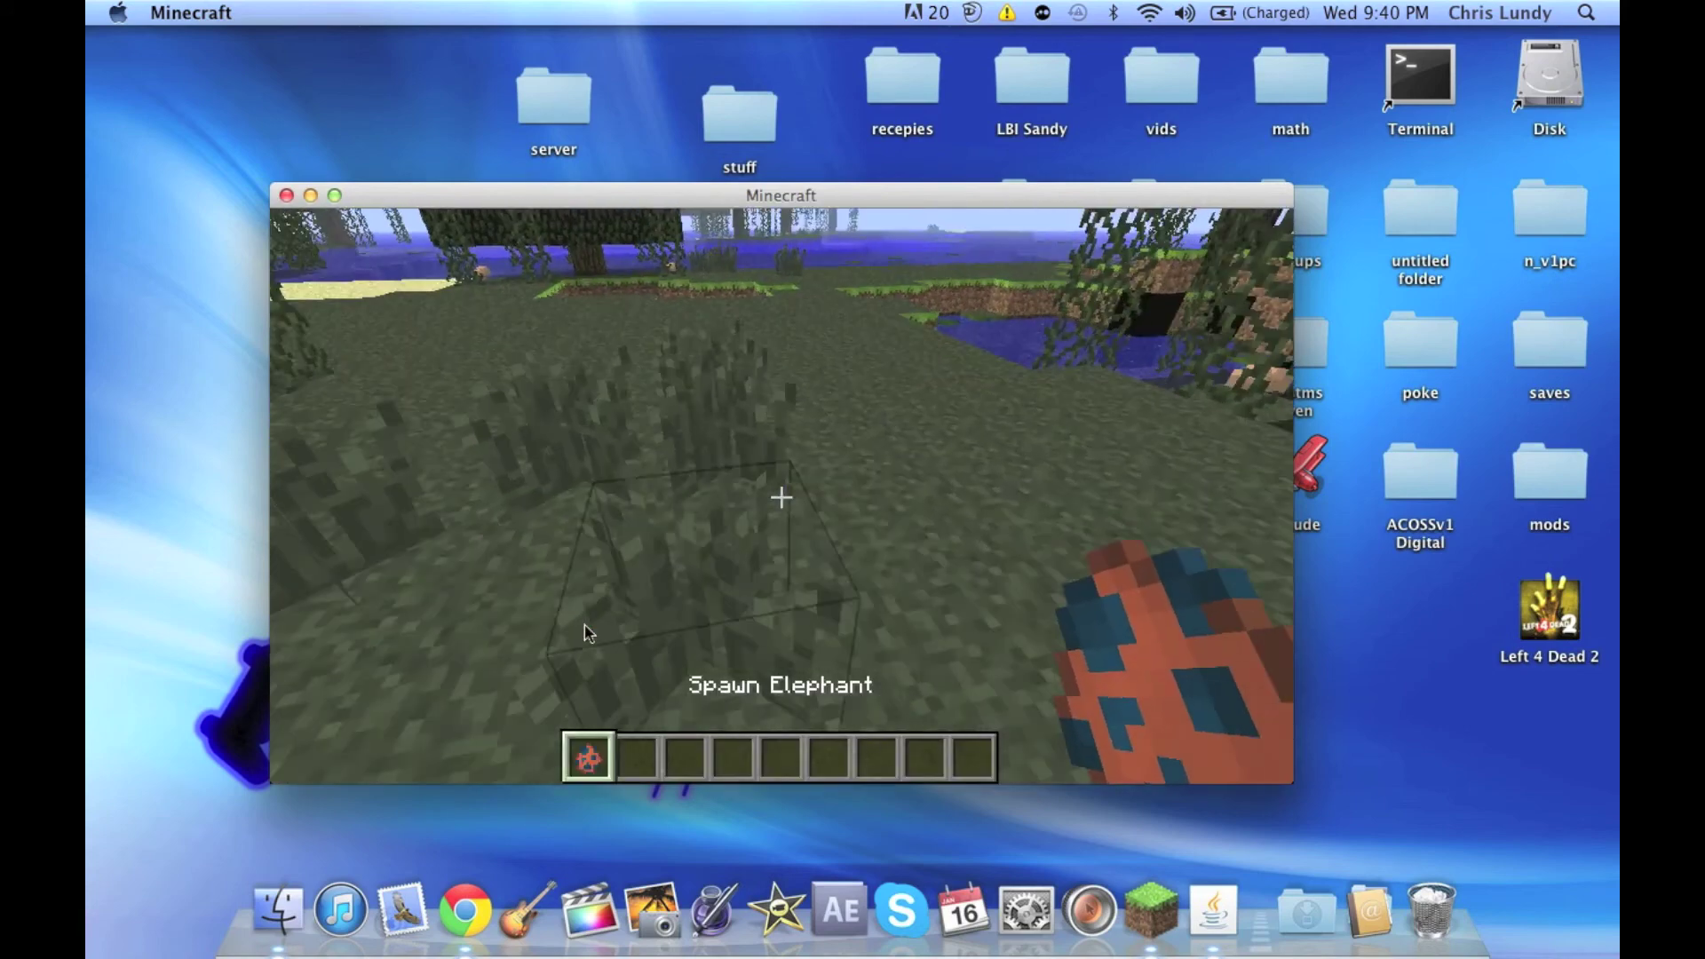
Step: Spawn two elephants on the swamp ground and hit them
right_click(584, 625)
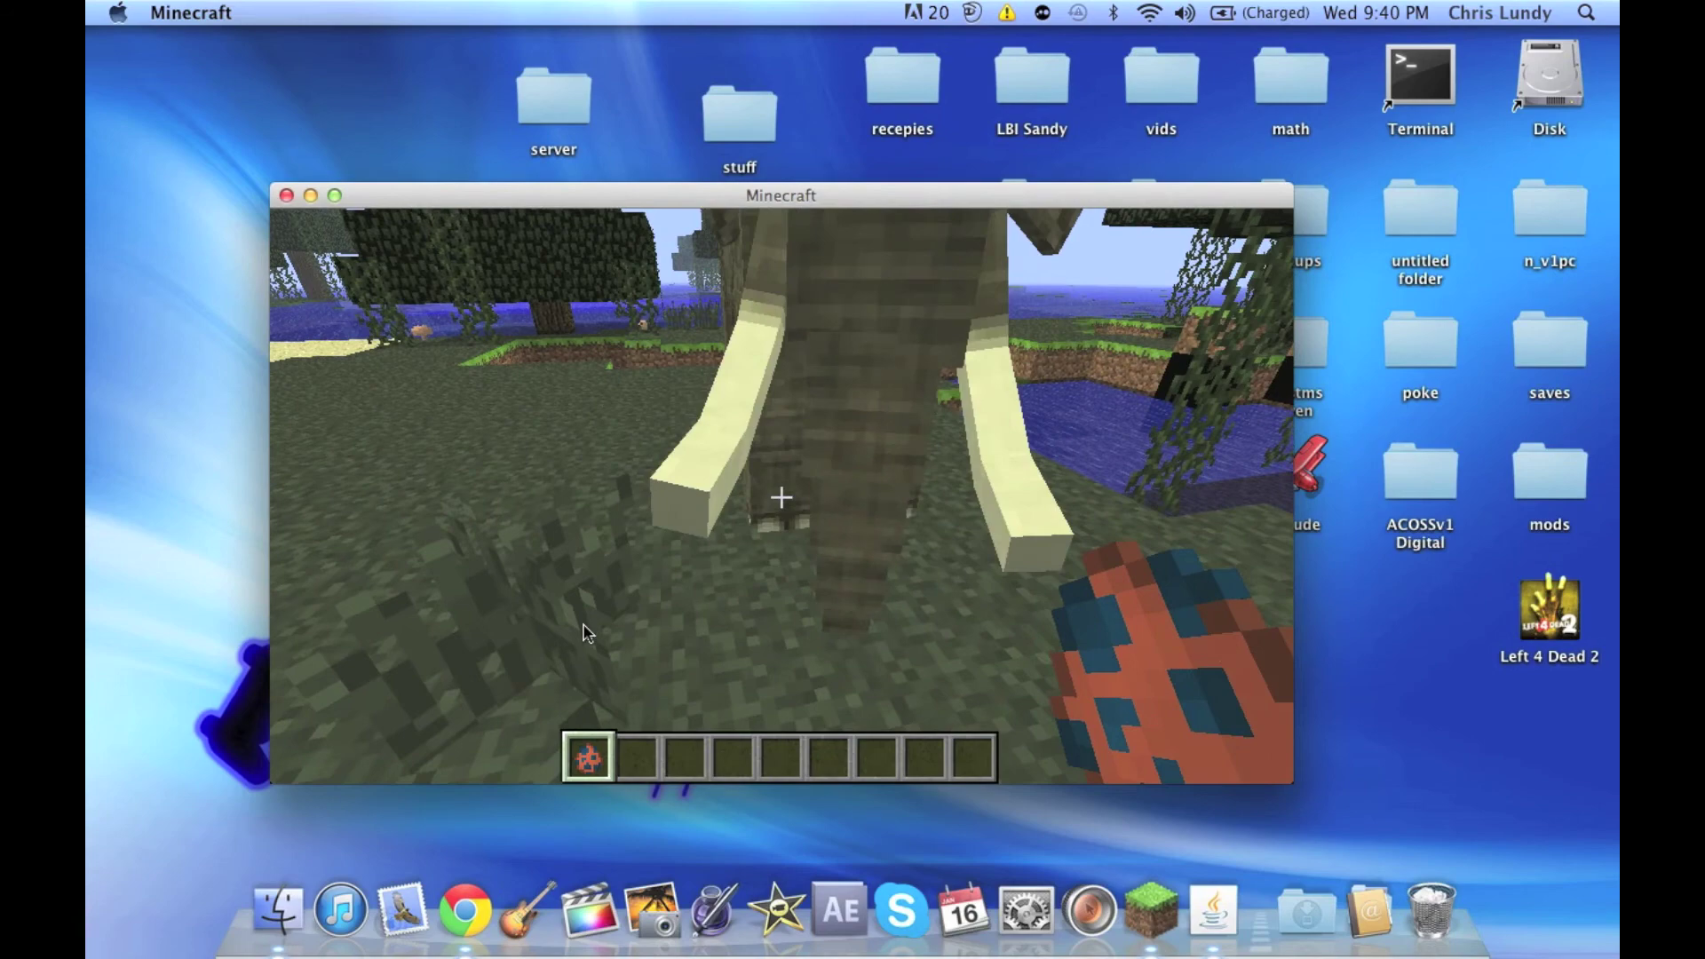
right_click(586, 632)
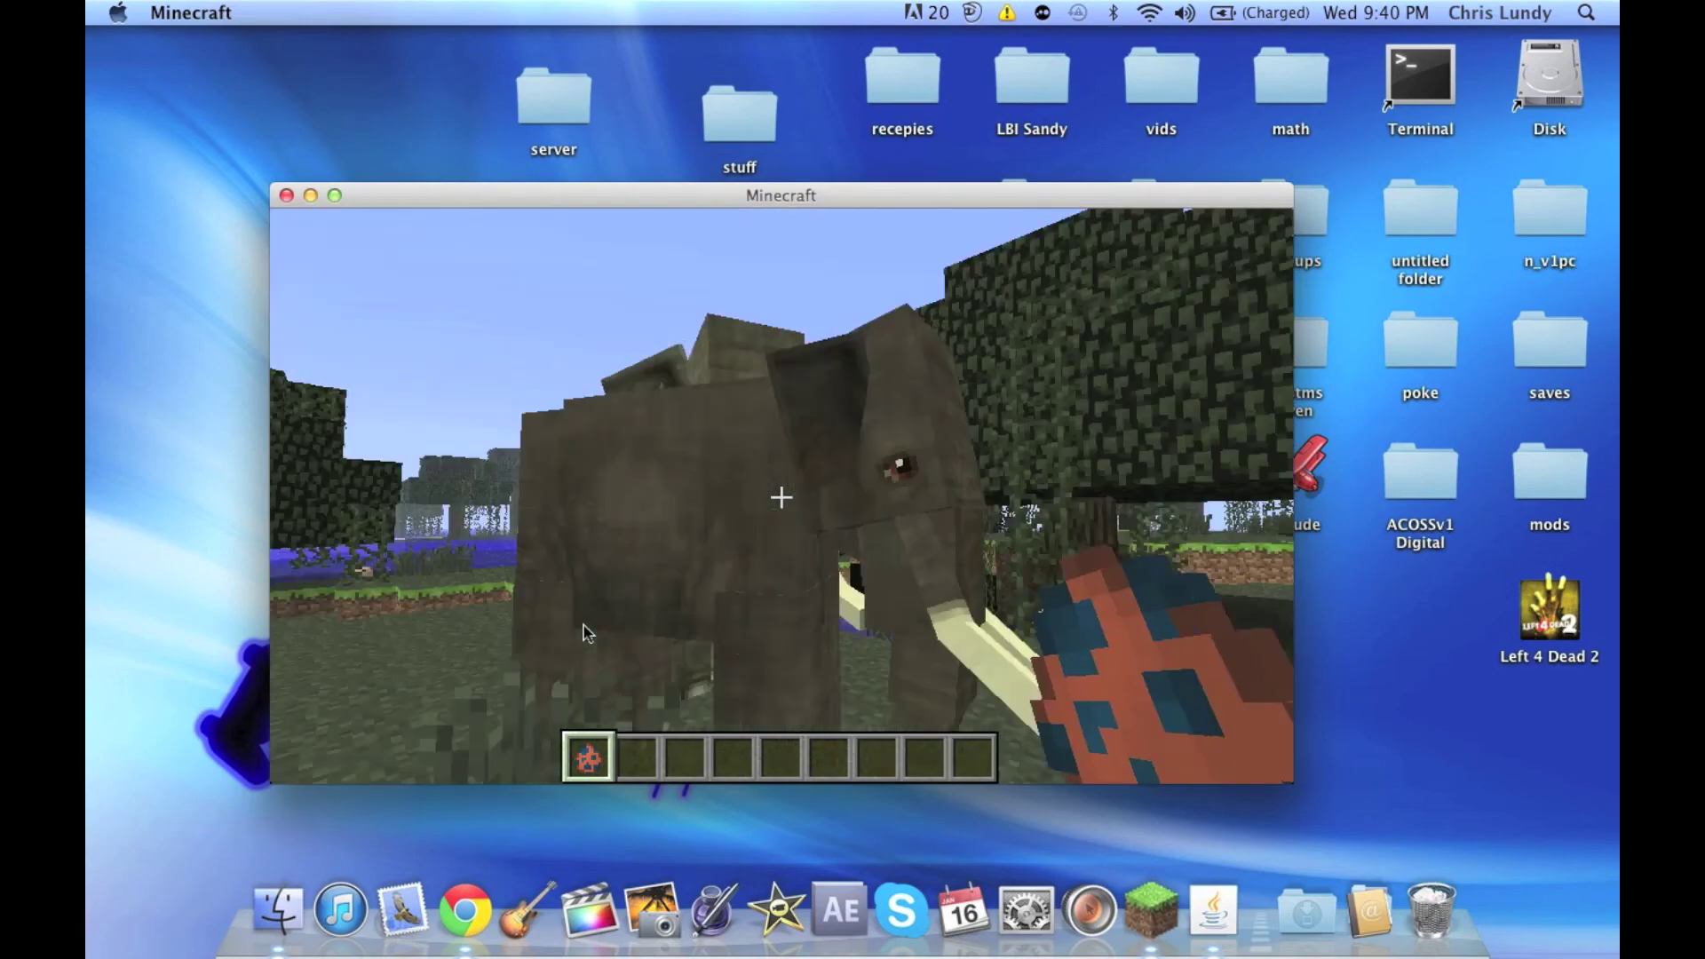
left_click(586, 633)
left_click(585, 632)
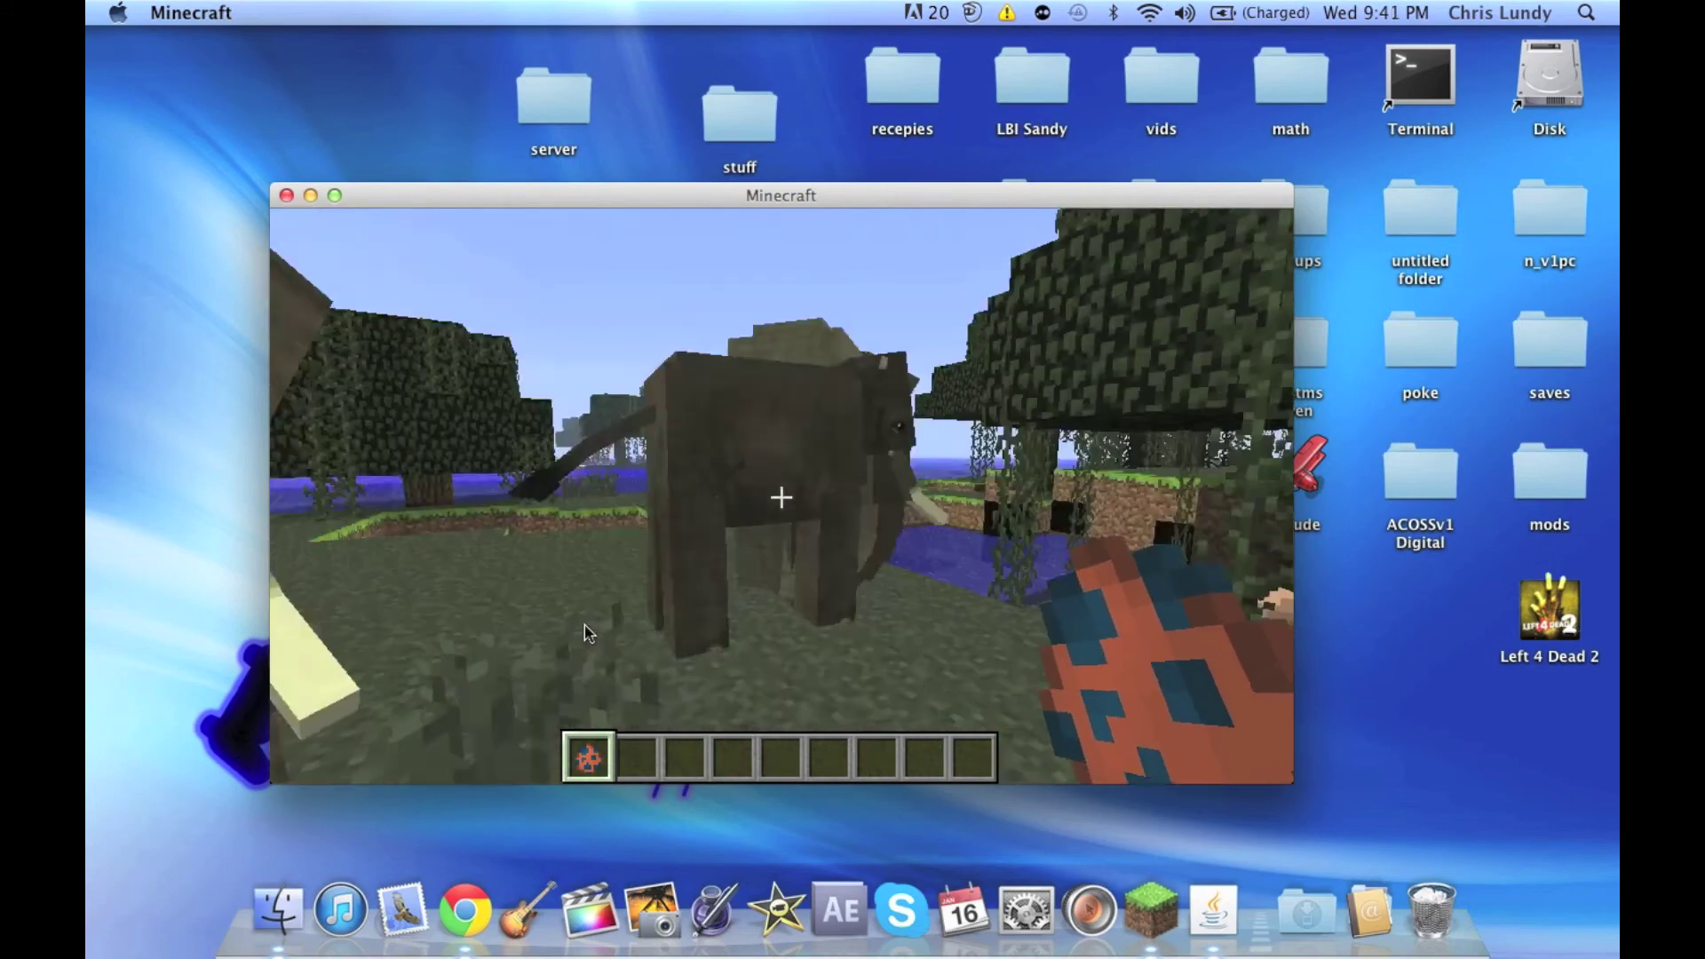
Step: Search the creative inventory for 'ko' to get the Komodo Dragon spawn egg
key("e")
scroll(691, 522, "down", 5)
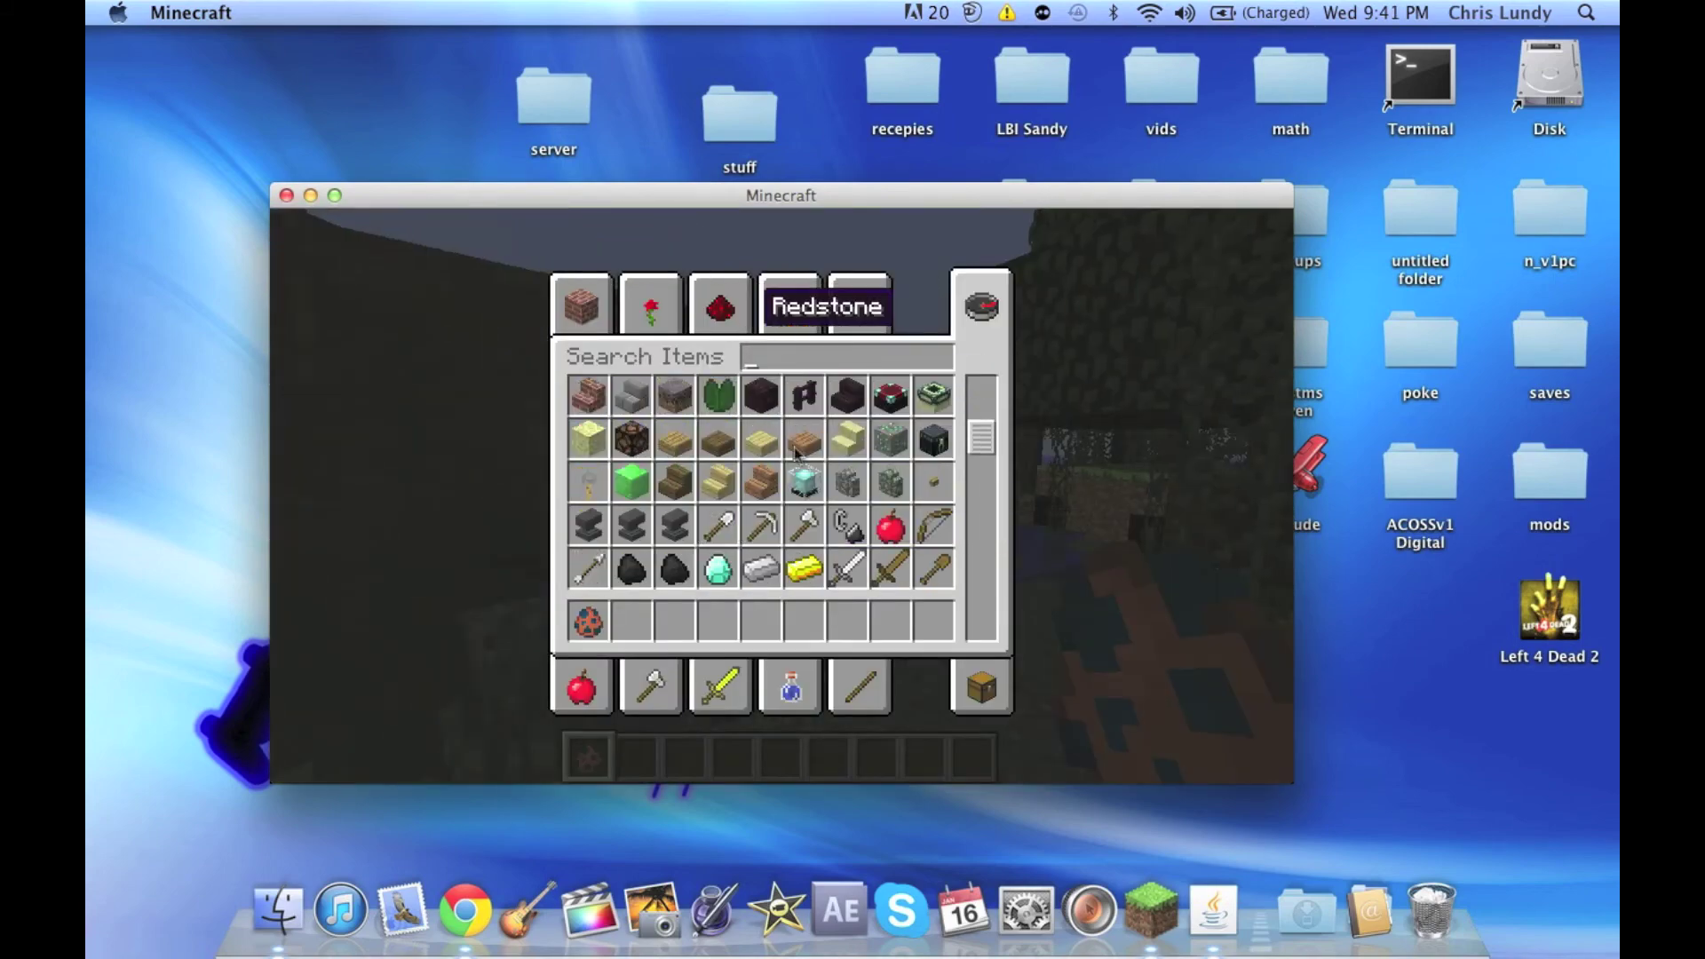
scroll(799, 444, "down", 10)
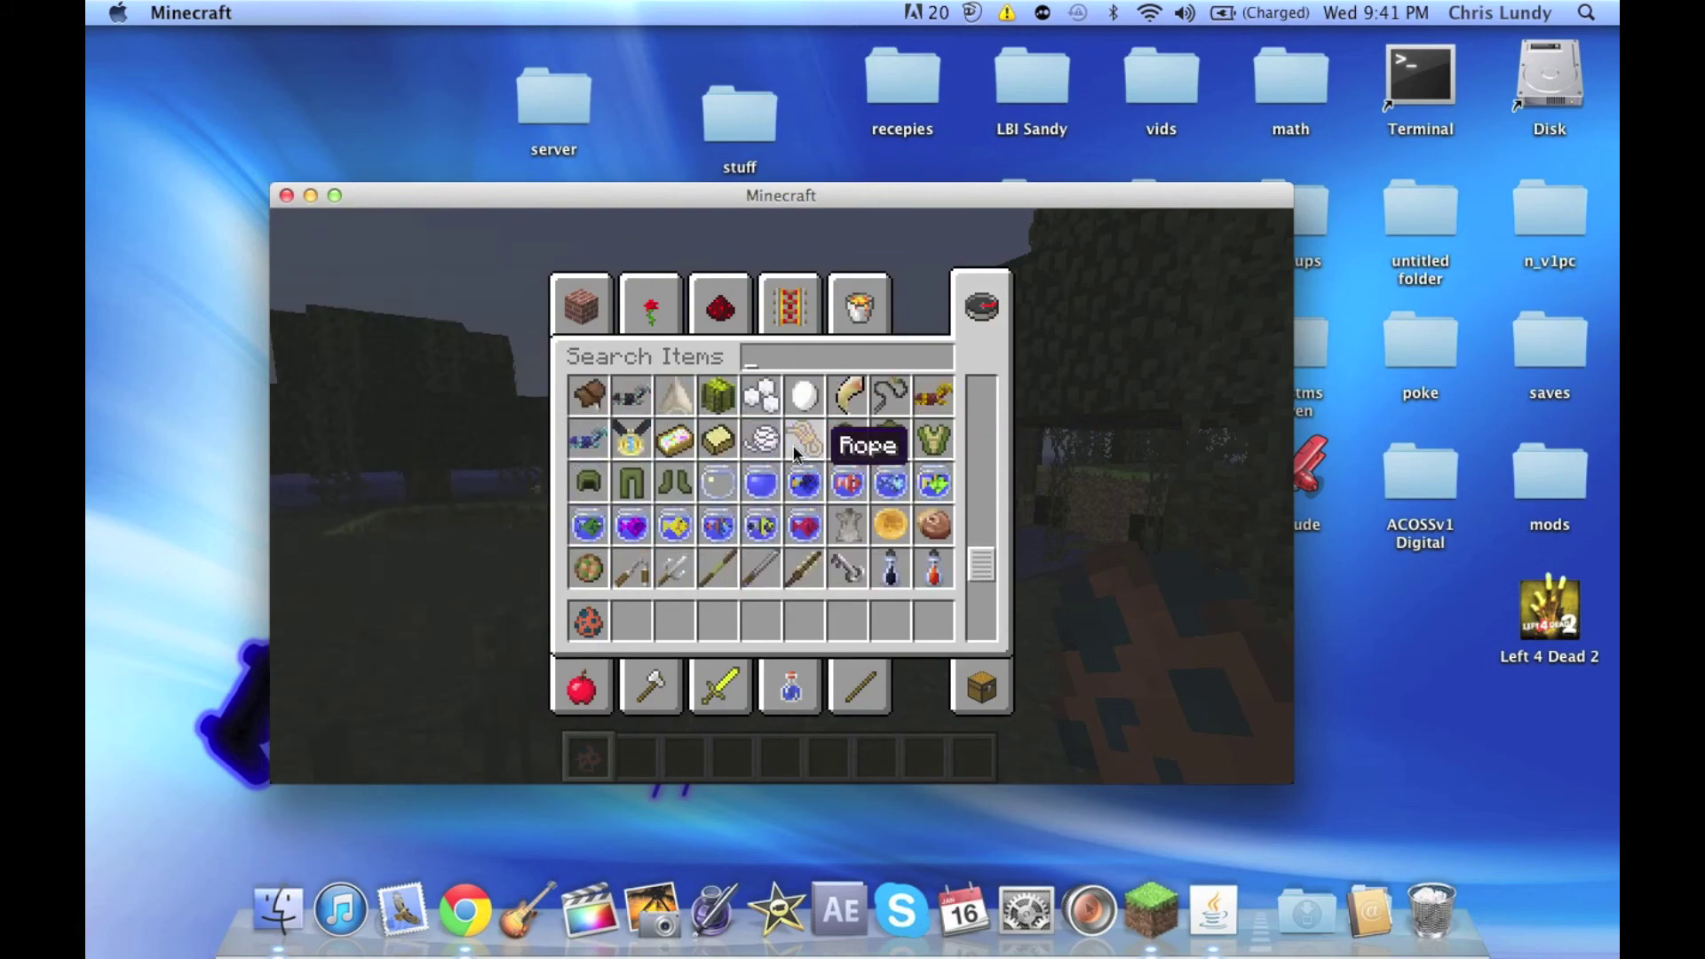
type("kom")
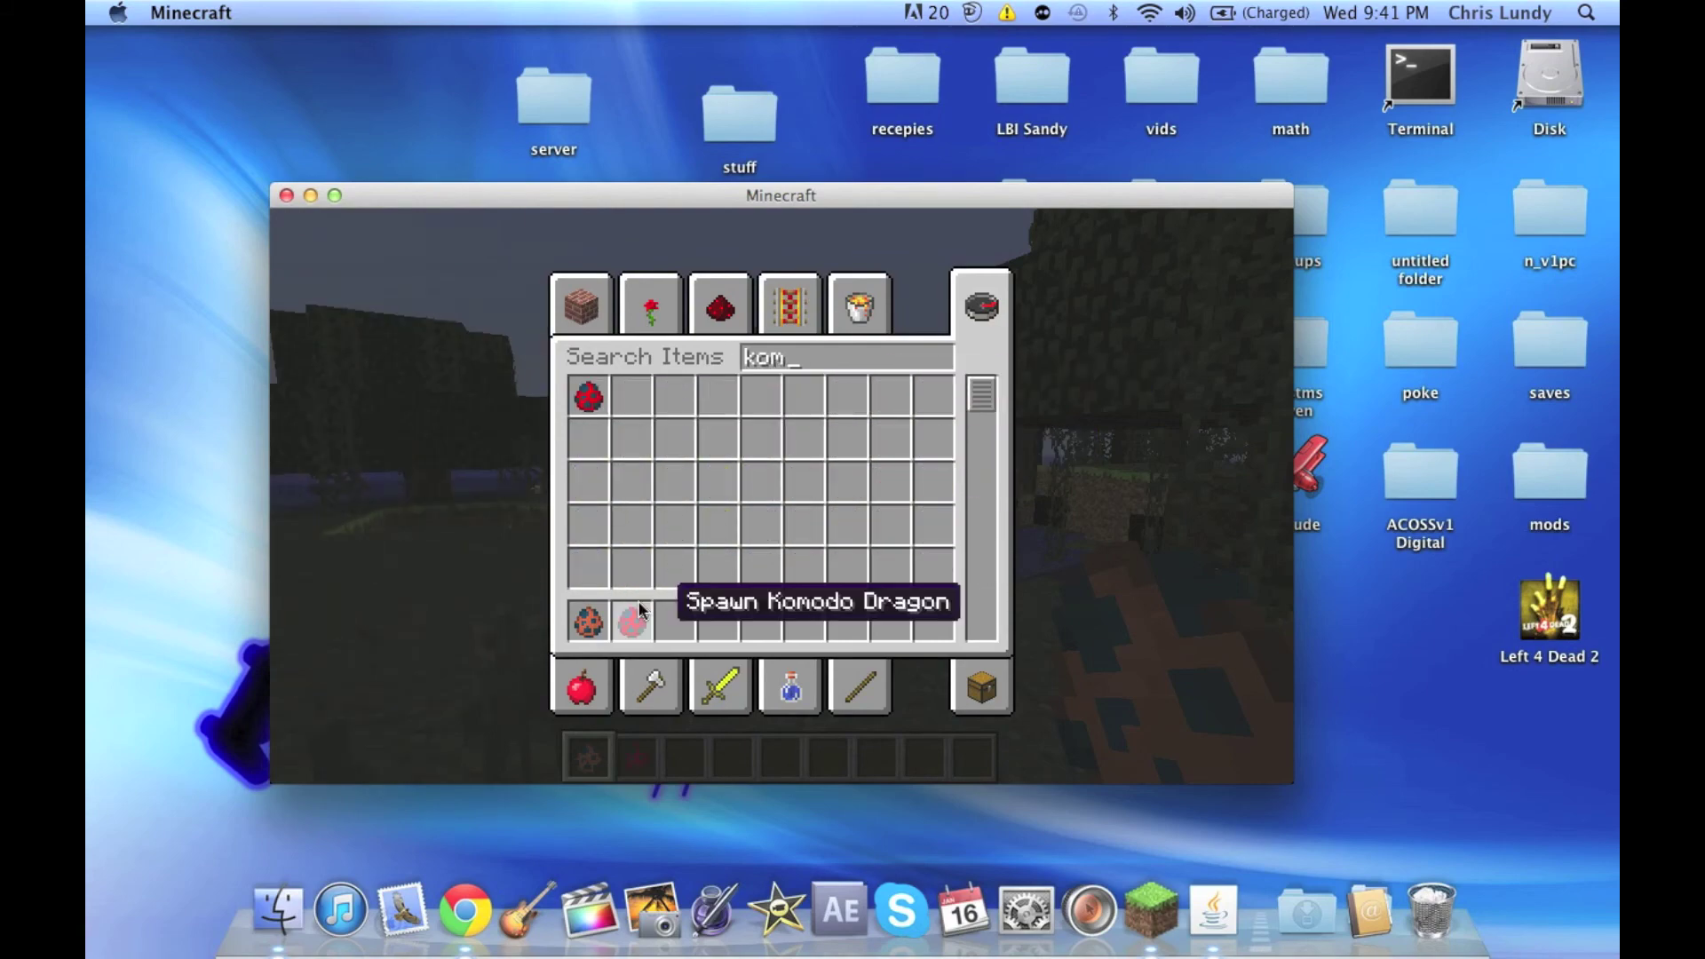
Step: Spawn two Komodo Dragons on the ground ahead
key("Escape")
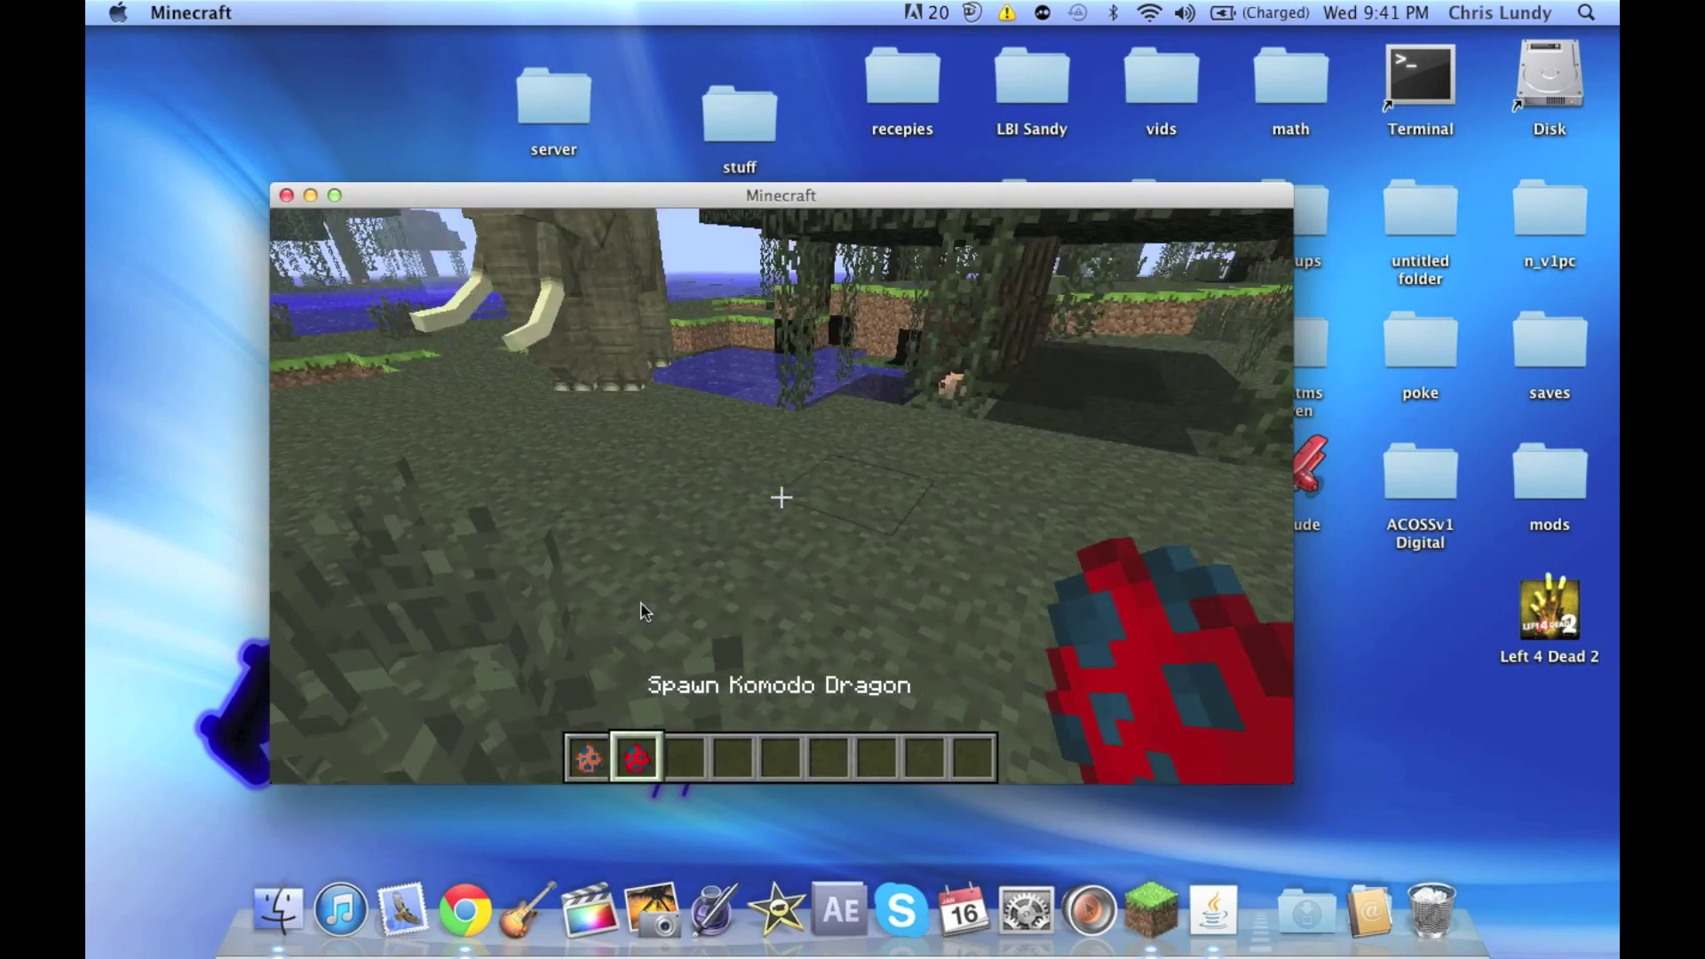
right_click(645, 612)
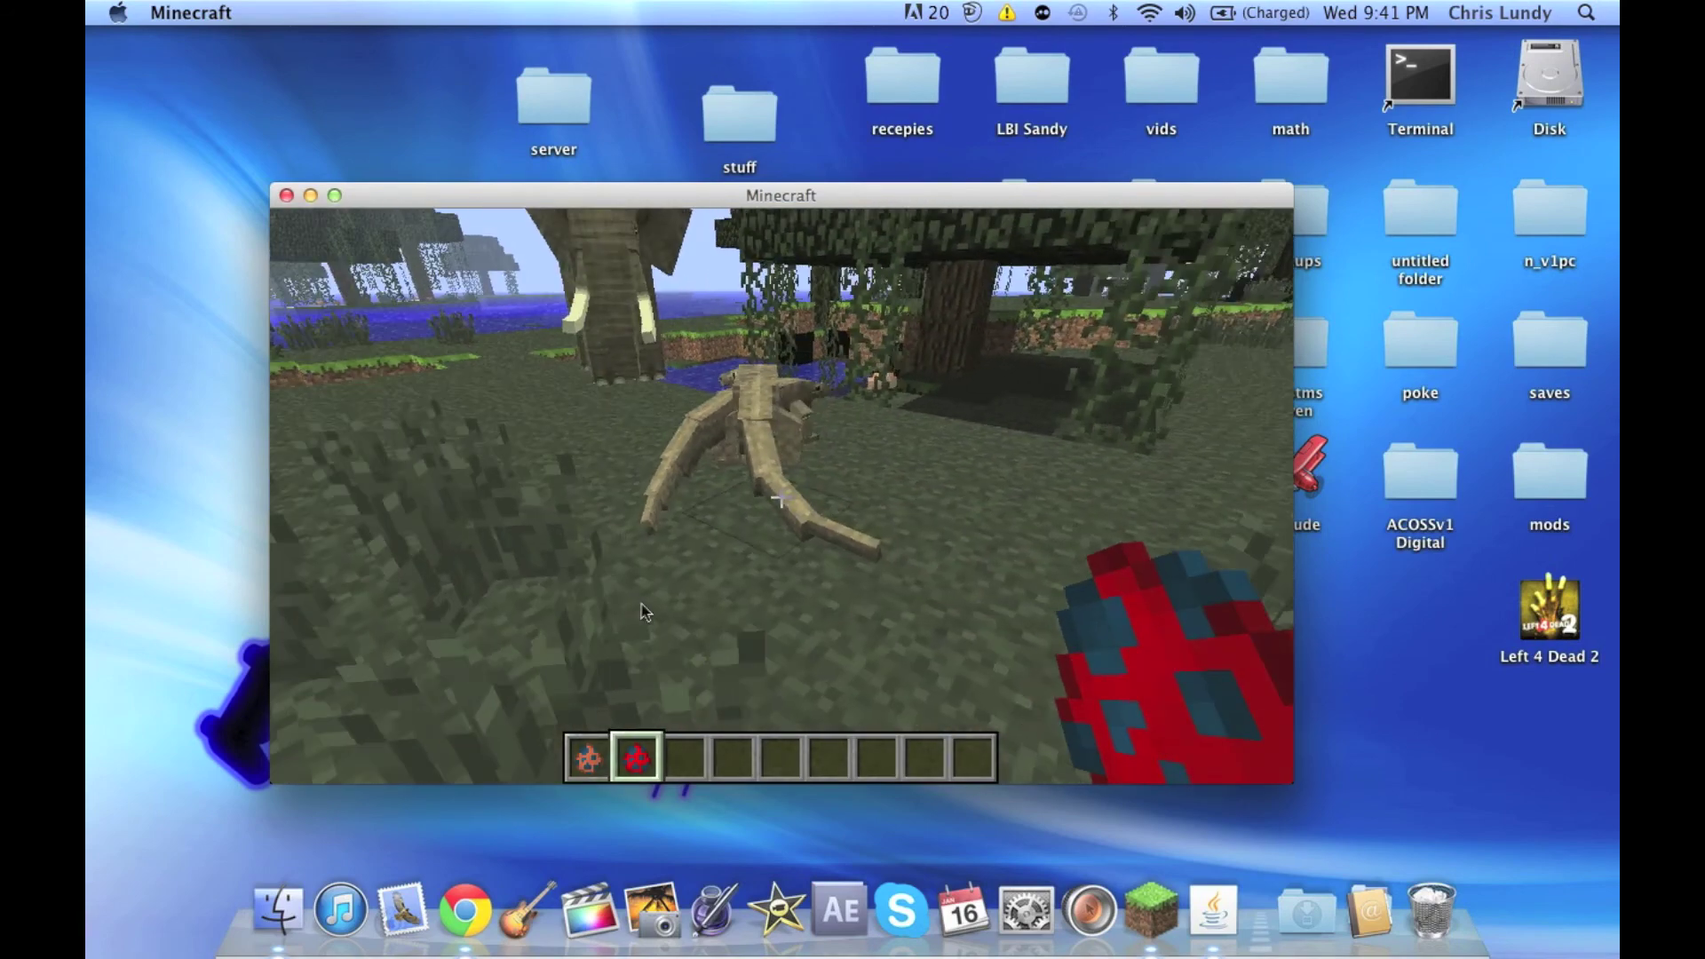
right_click(645, 612)
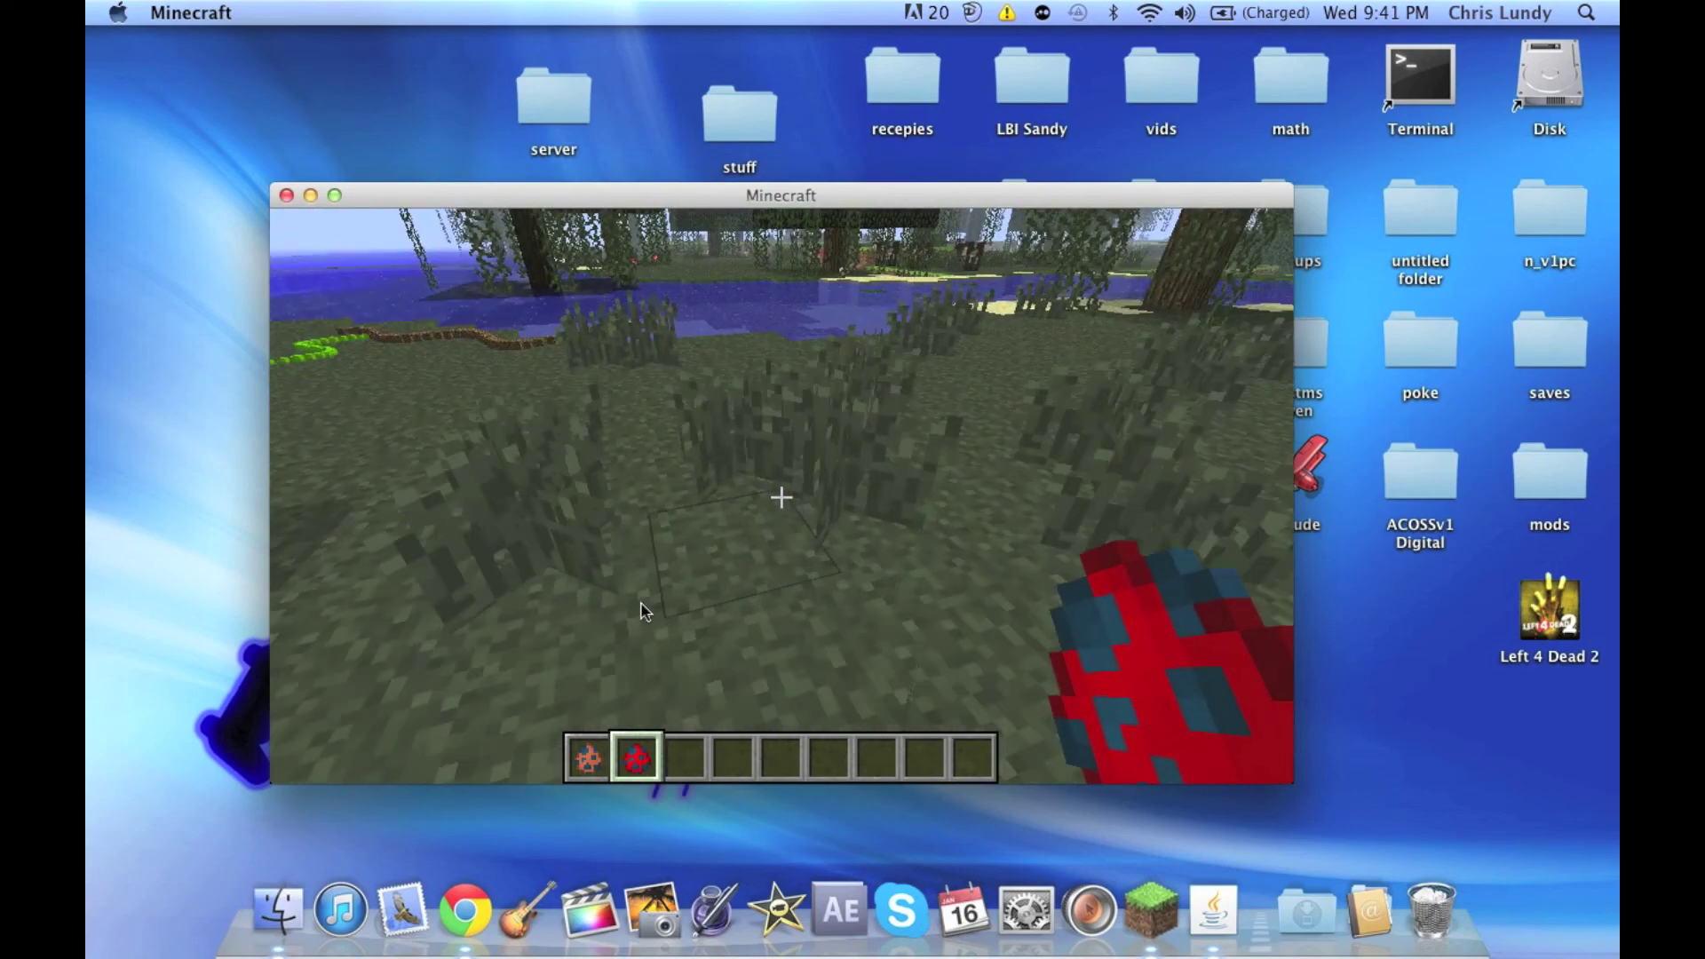
Step: Break tall grass while walking toward the tree on the sand
left_click(641, 611)
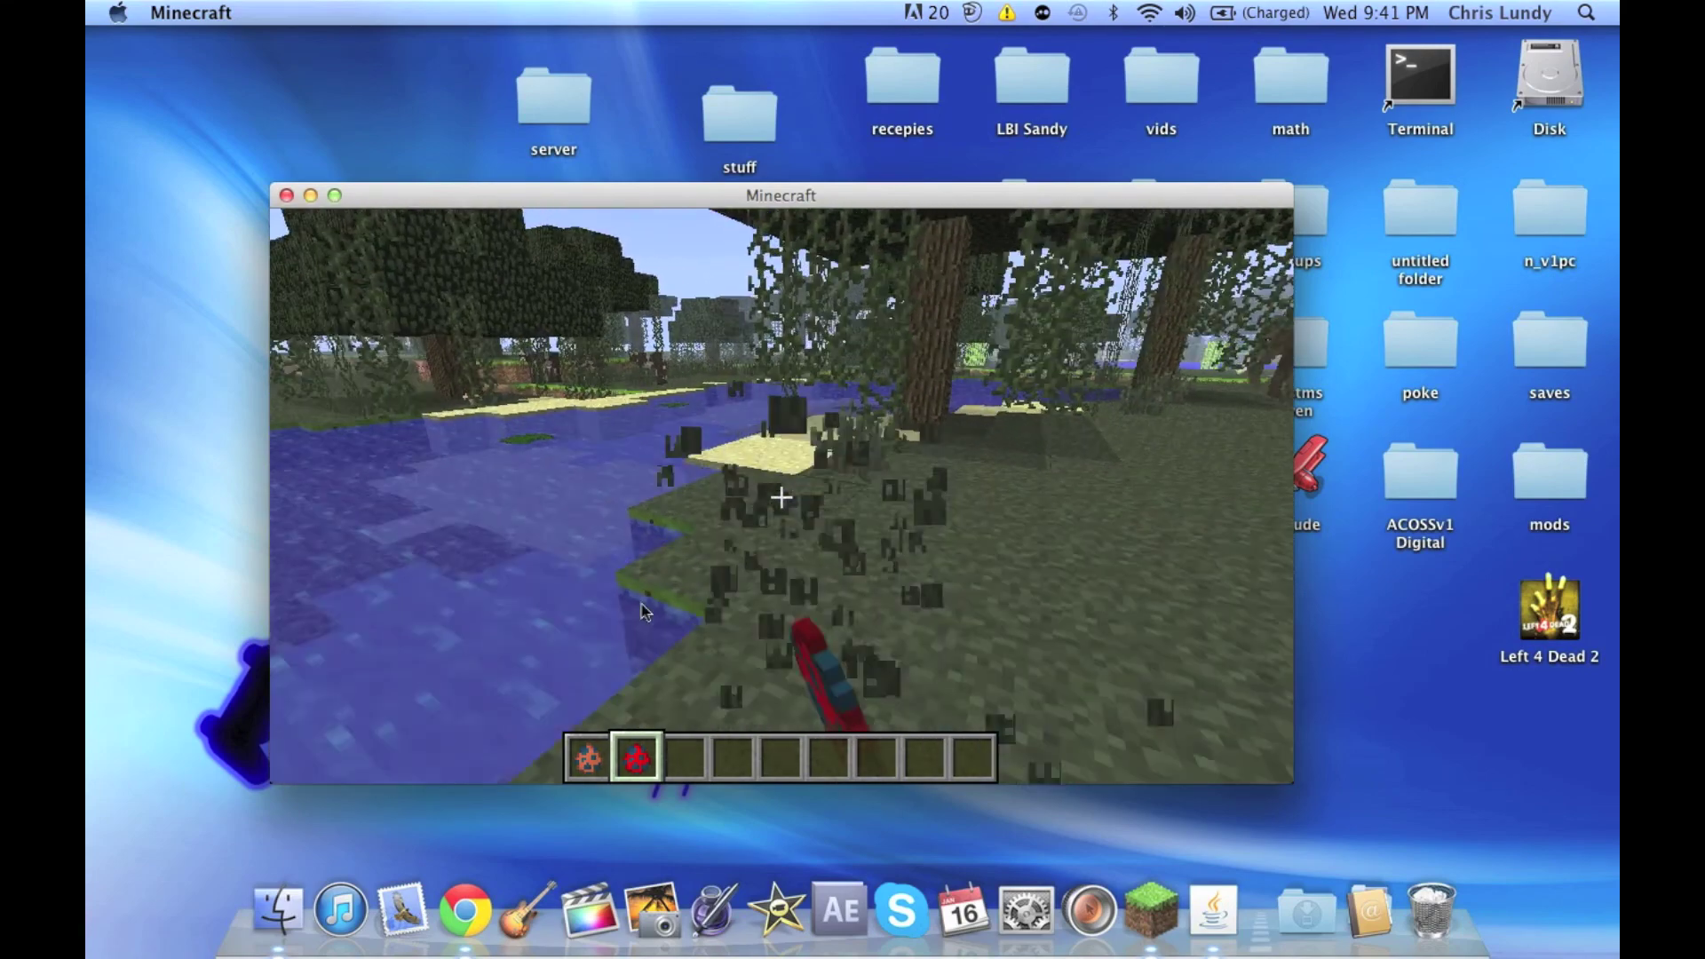
key("w")
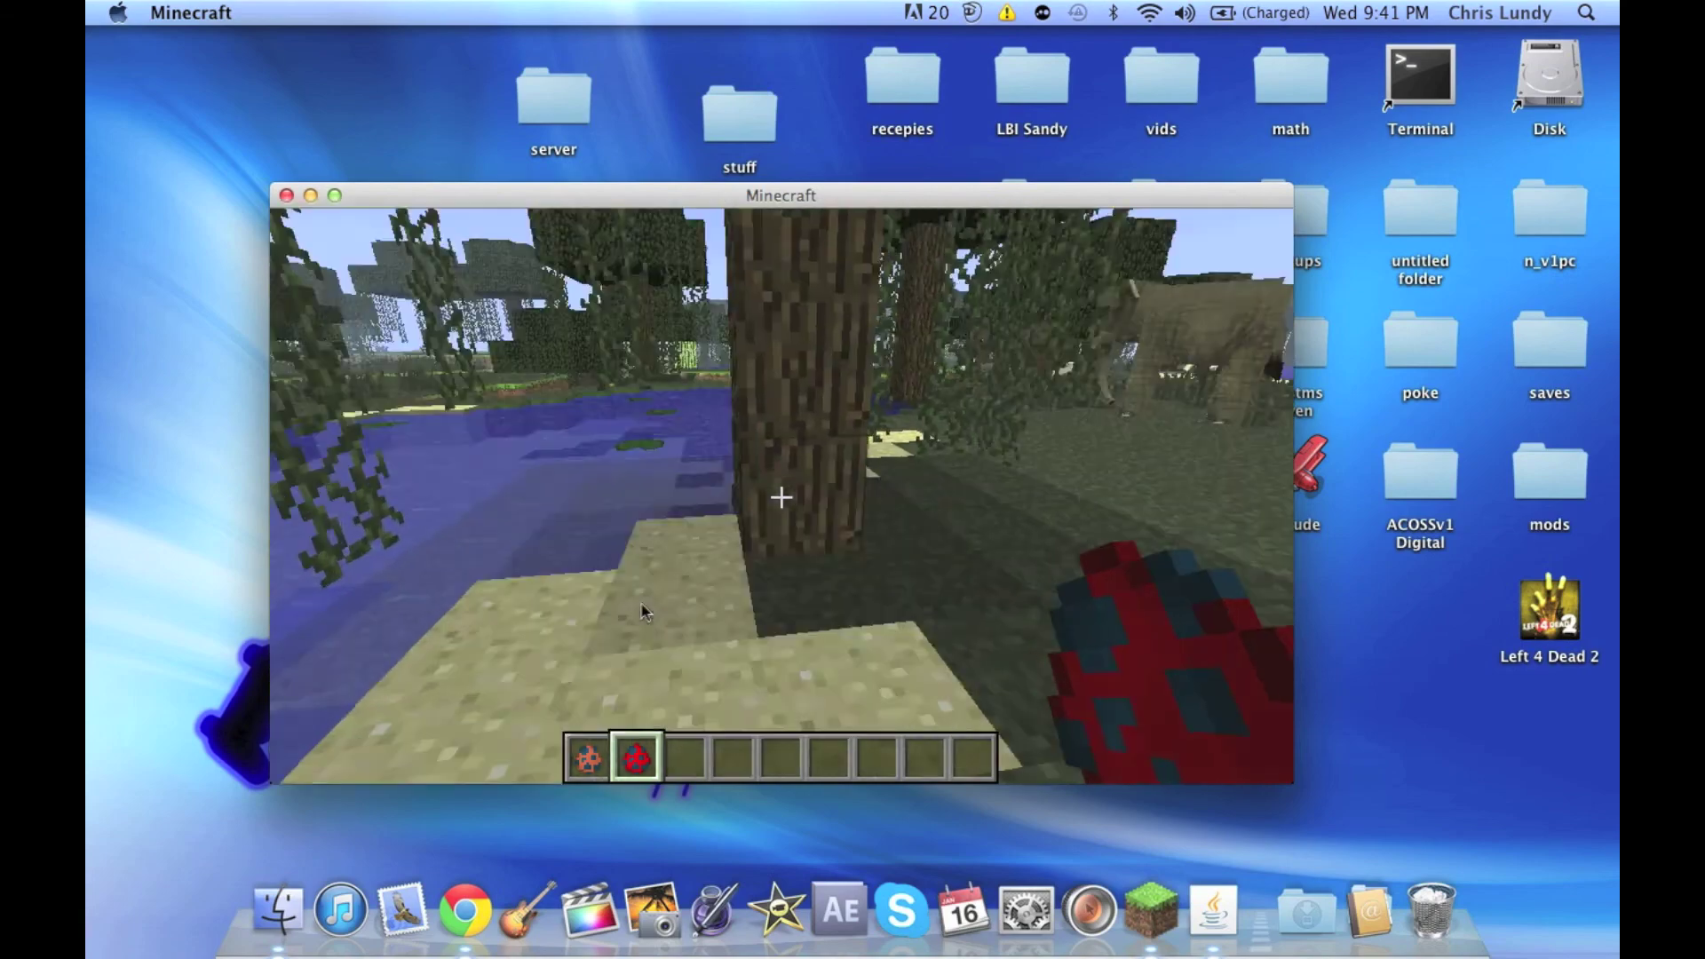
left_click(641, 611)
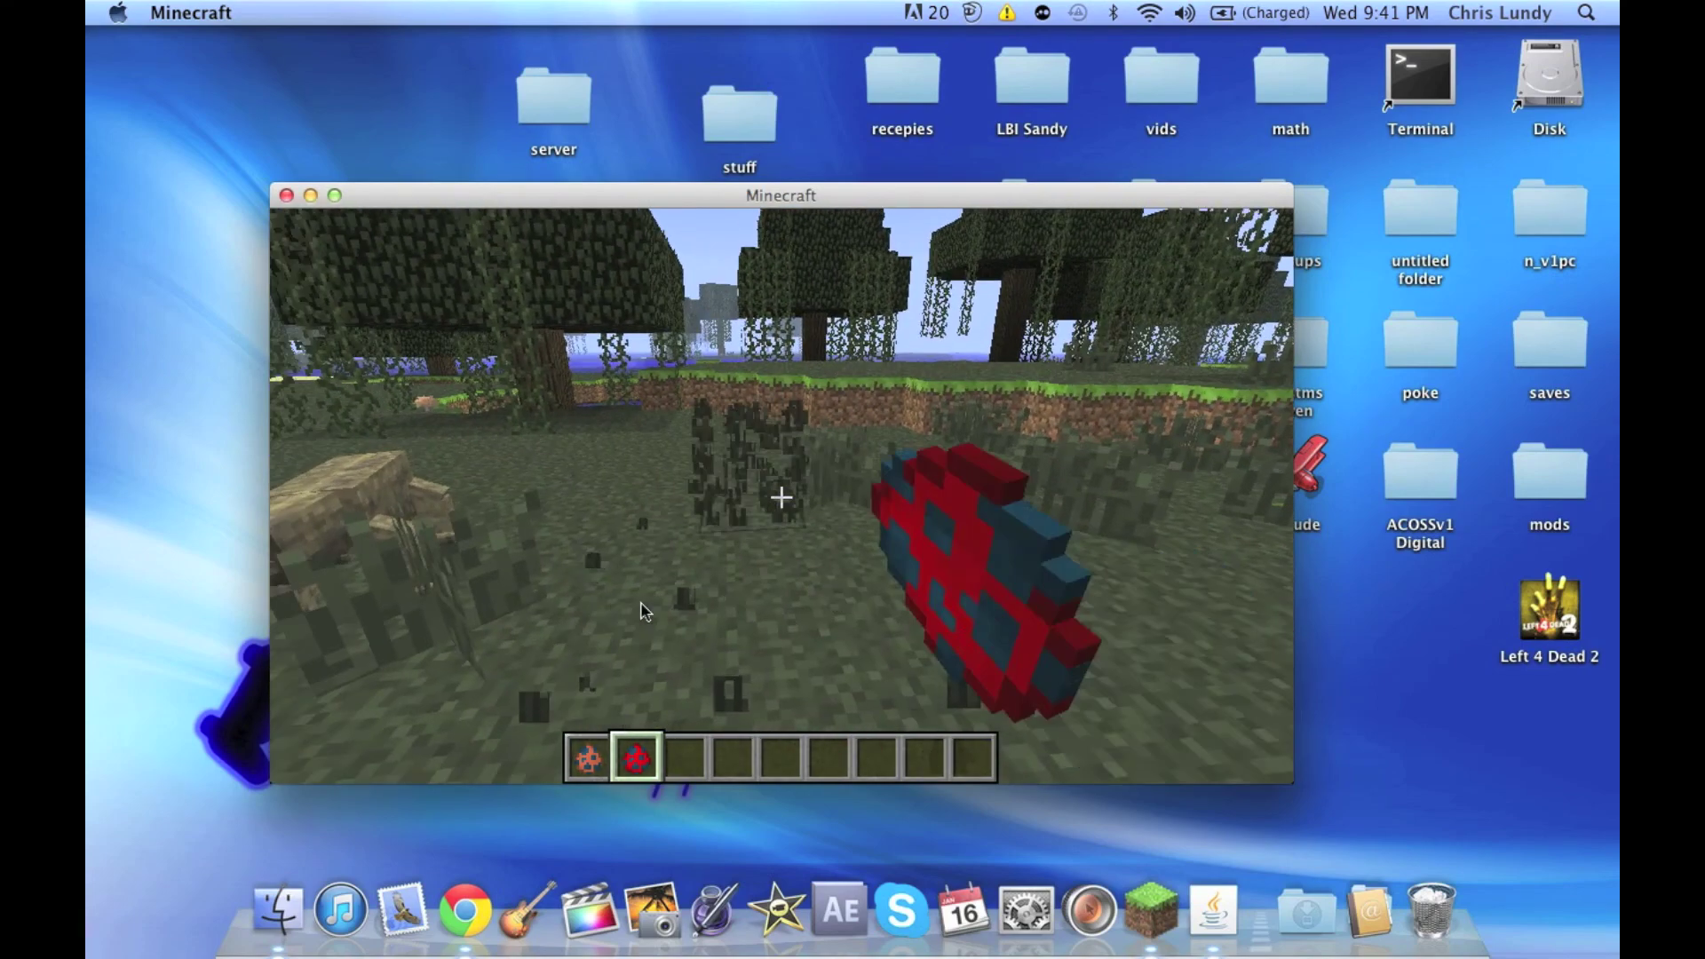
left_click(641, 611)
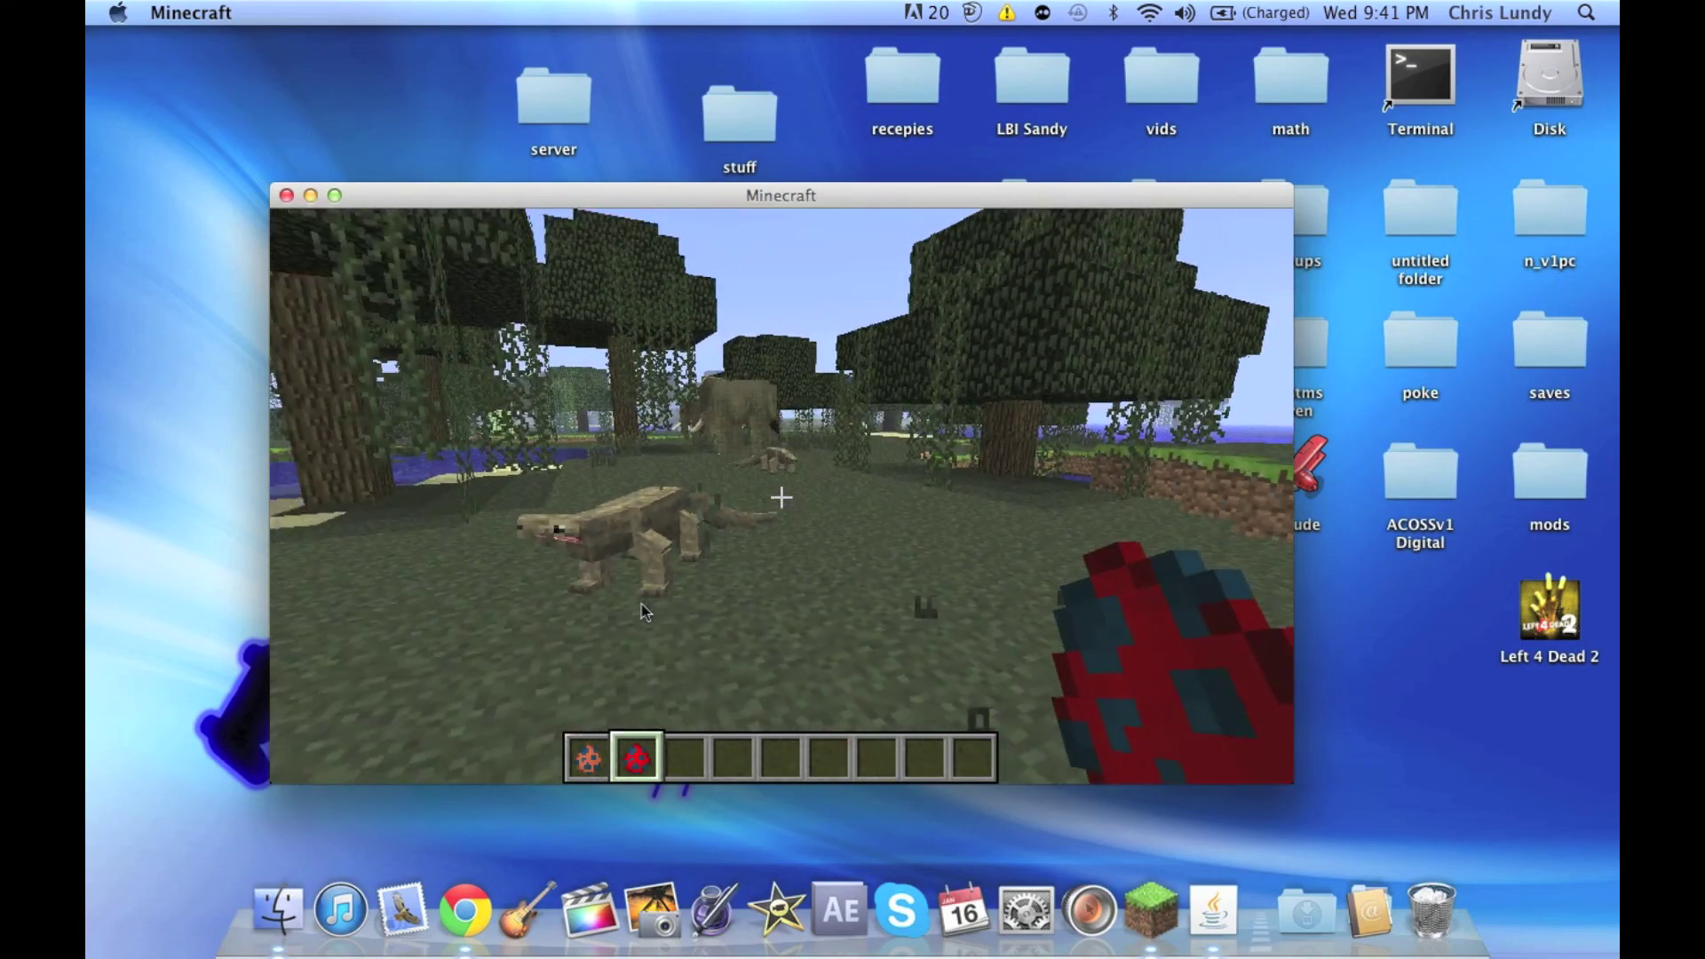